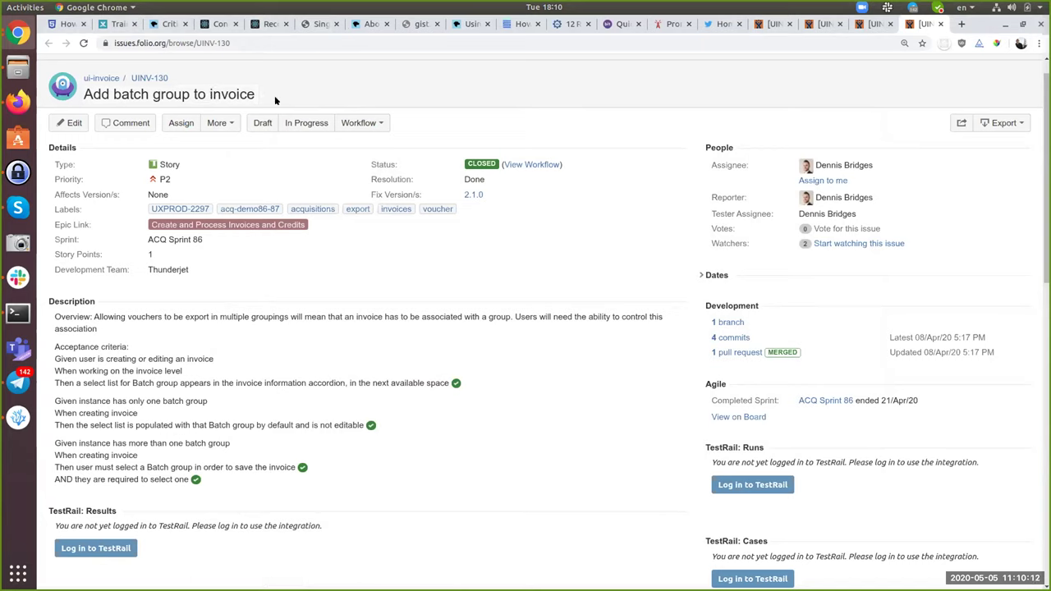
In the FOLIO window, view the invoice batch groups list, including OK ftp creds and Wrong ftp creds
click(18, 33)
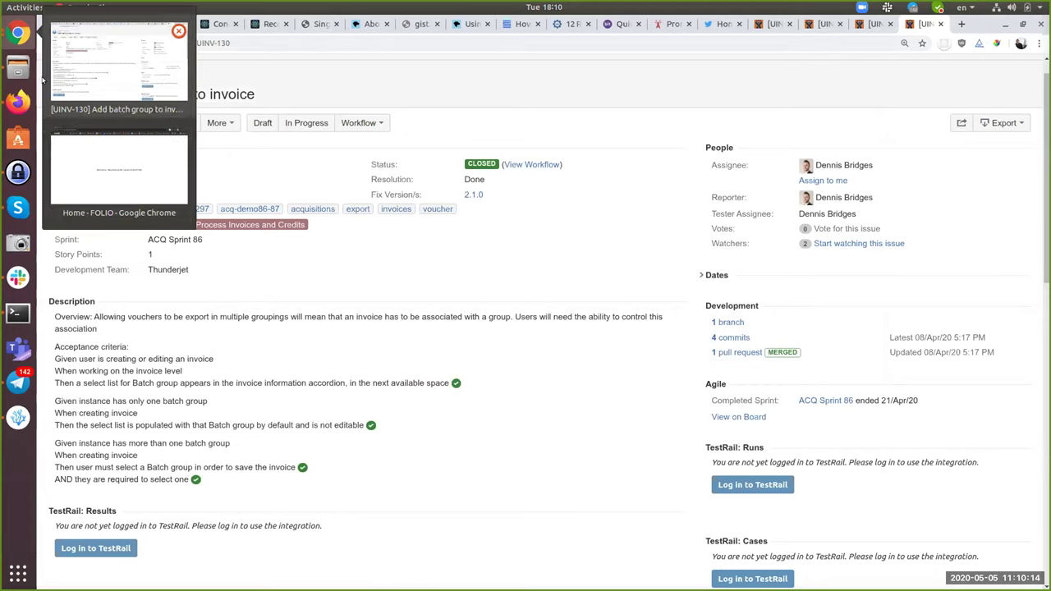
click(119, 172)
click(951, 69)
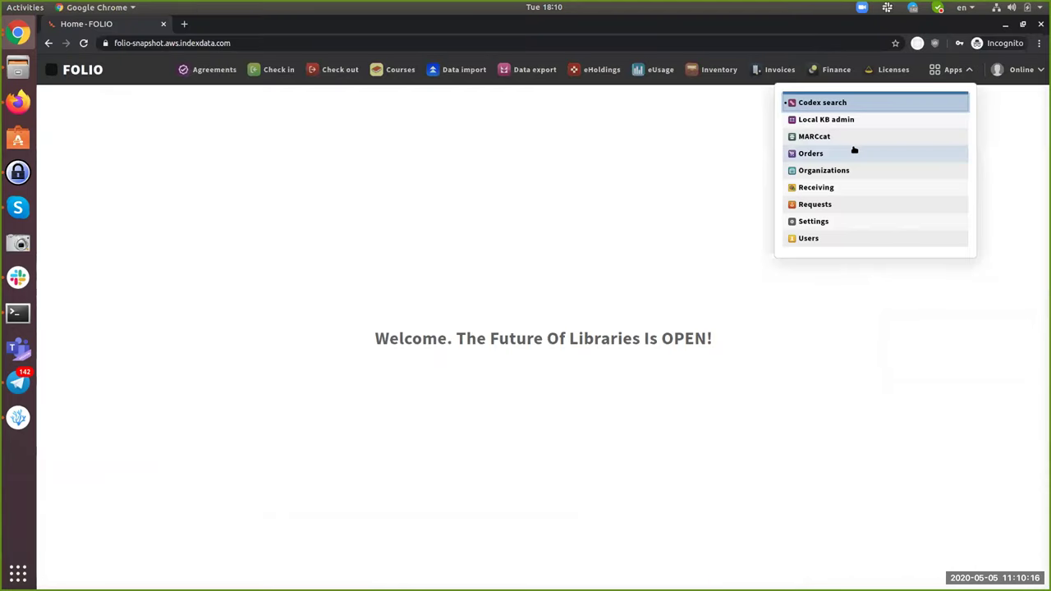
click(821, 218)
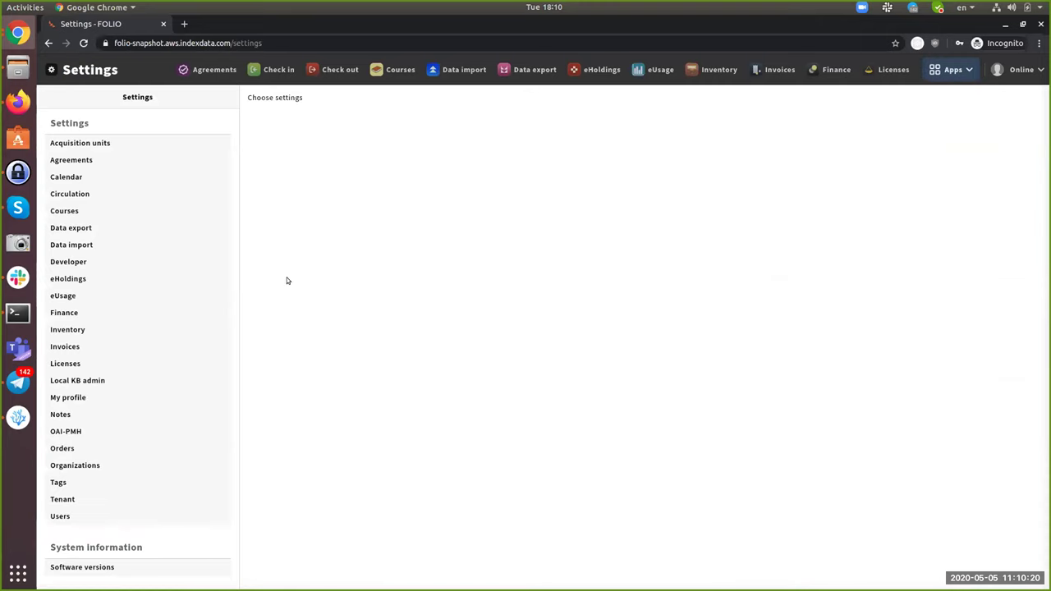
click(89, 345)
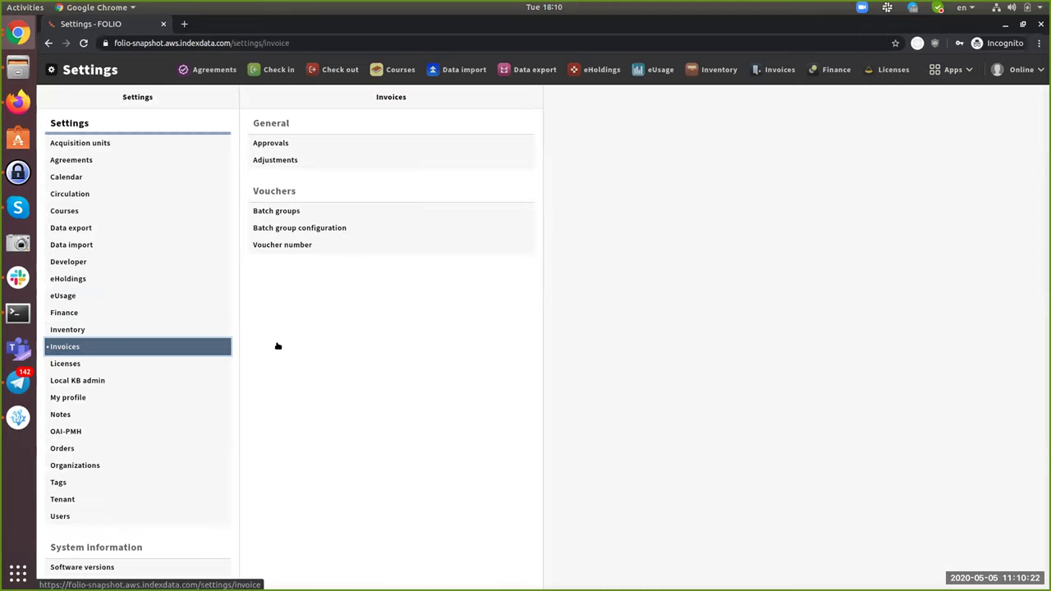
click(336, 212)
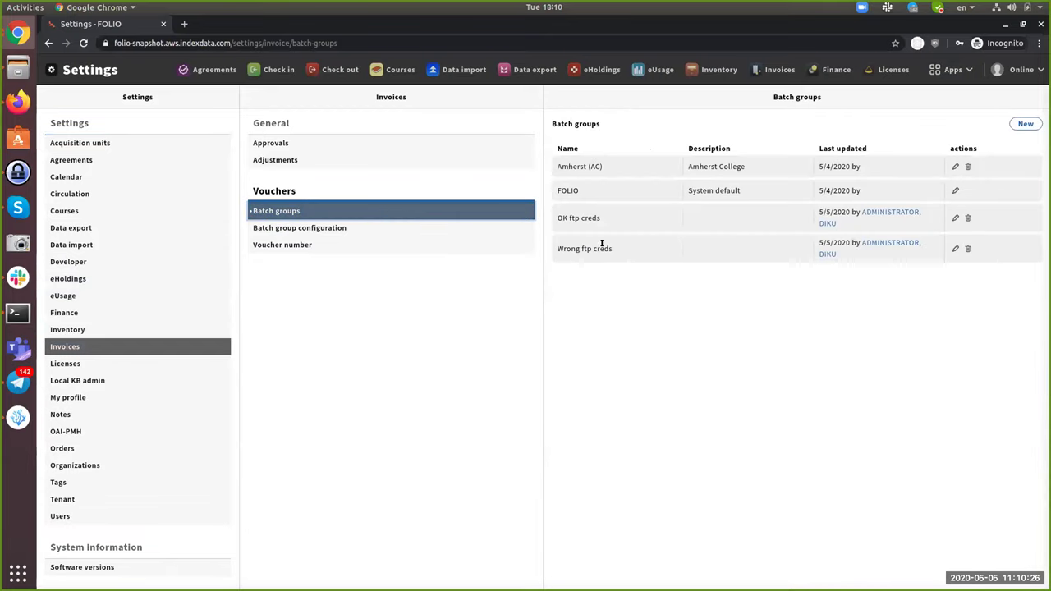
Go to the FOLIO Invoices app
click(951, 70)
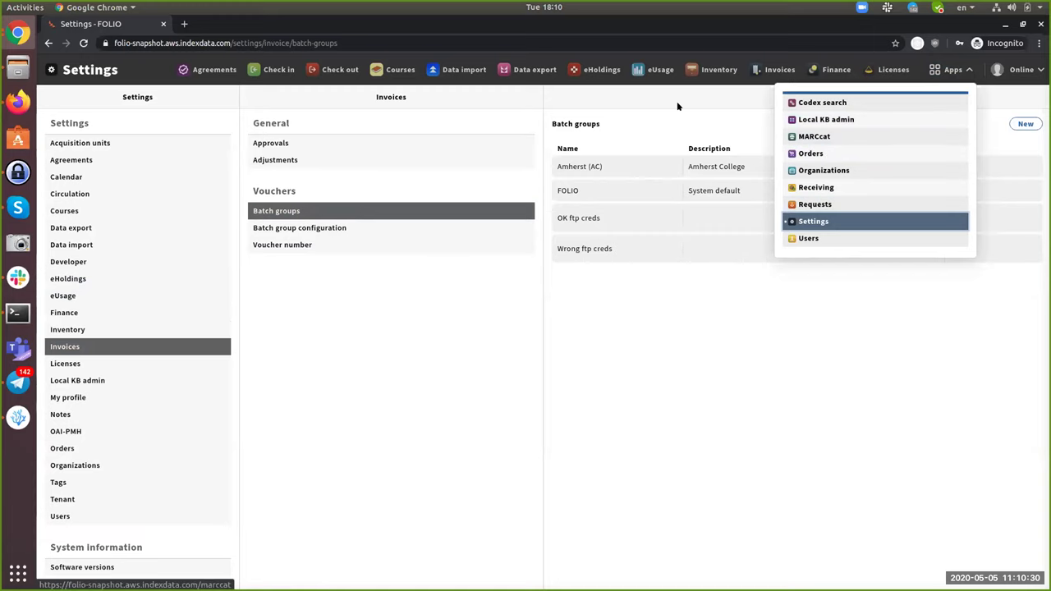
click(766, 100)
click(776, 70)
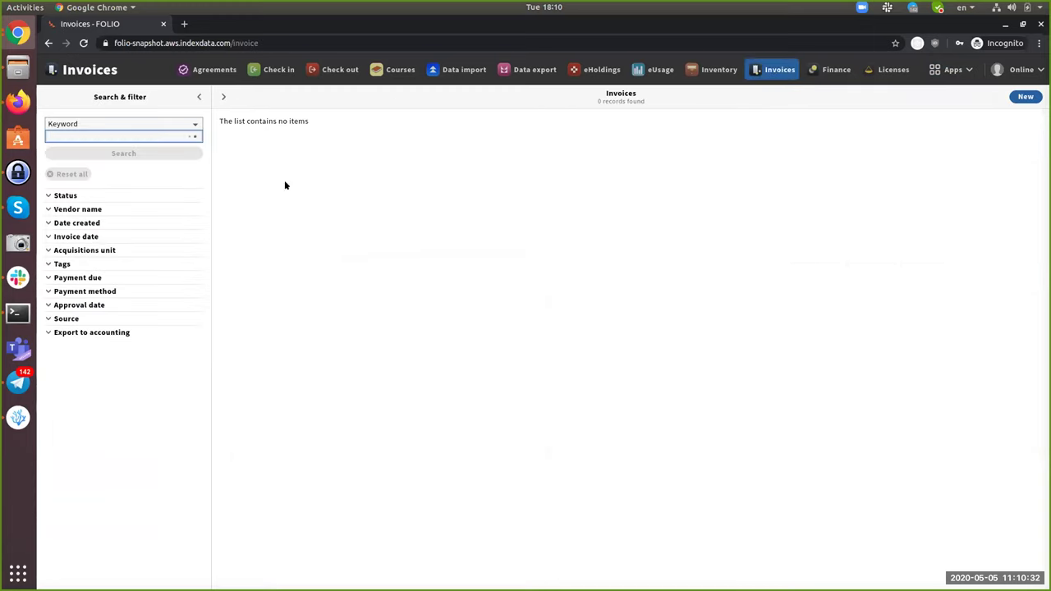
Check invoice test002's batch group, Amherst (AC), in its edit form, then close without saving
click(305, 290)
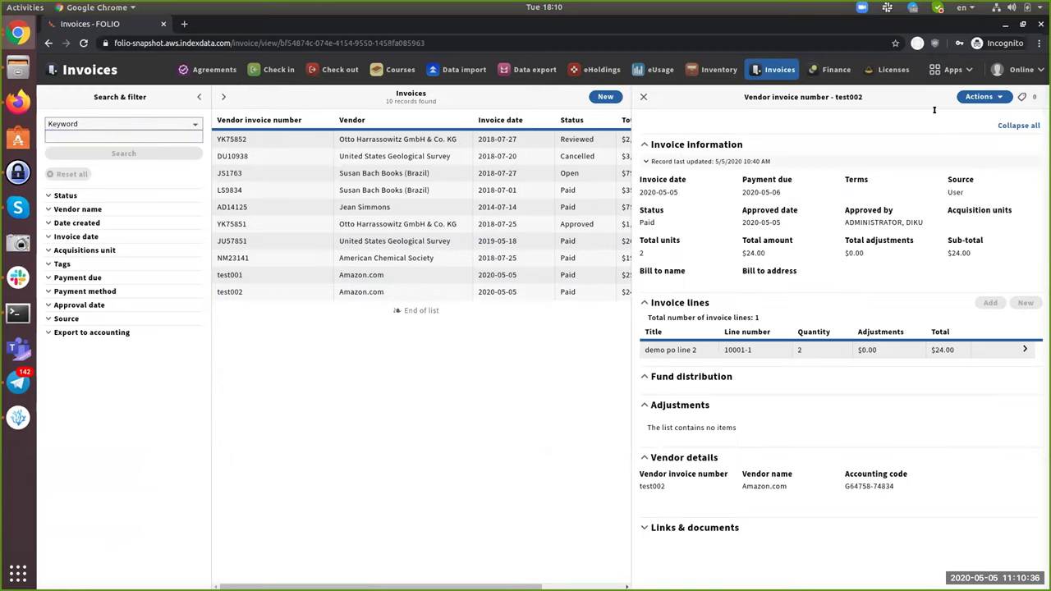
click(974, 97)
click(876, 114)
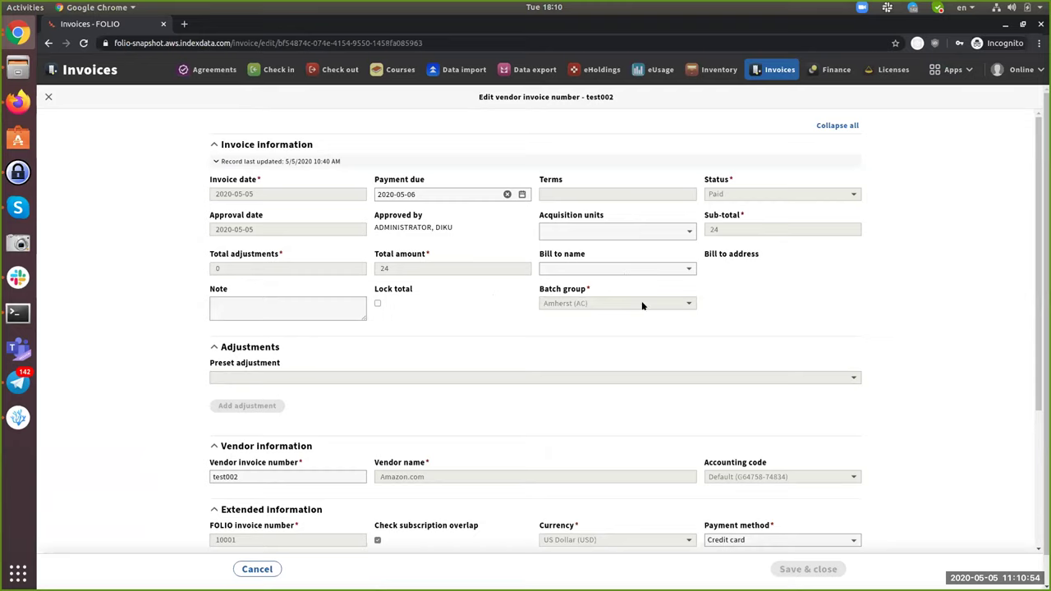
click(49, 97)
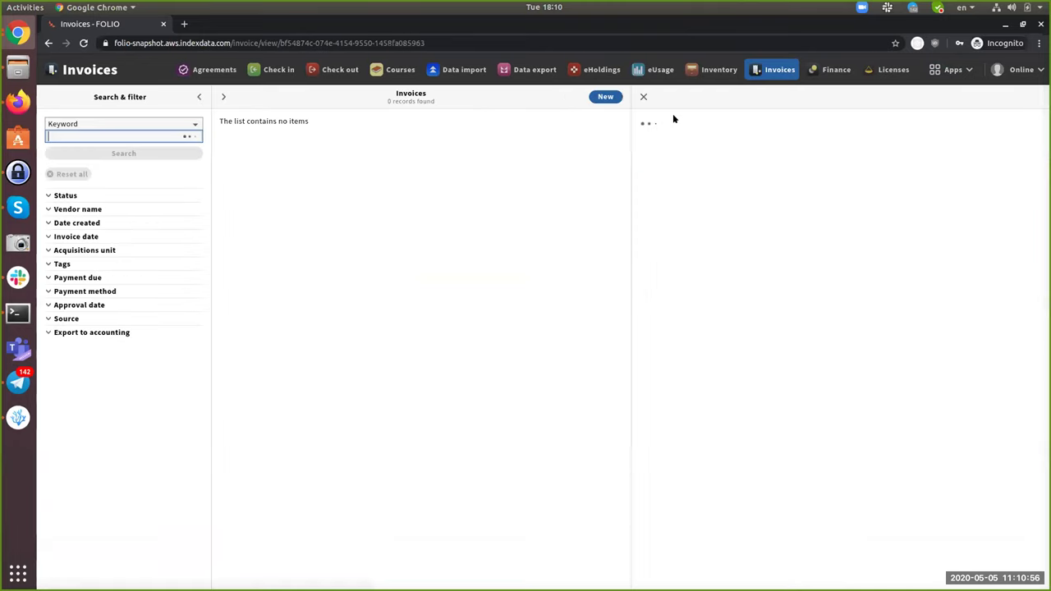
click(605, 97)
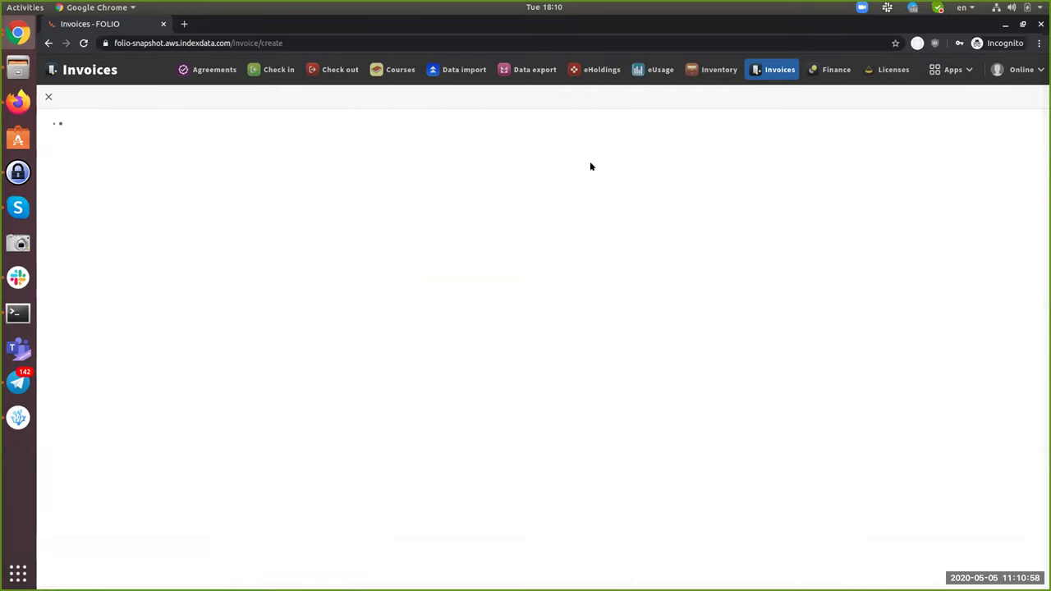
click(663, 249)
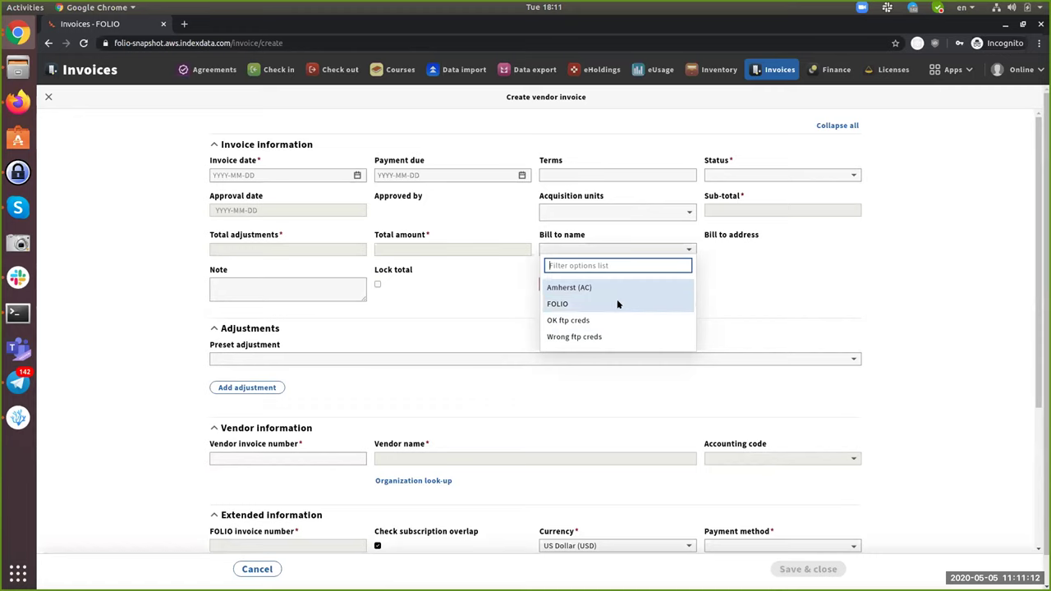
click(956, 312)
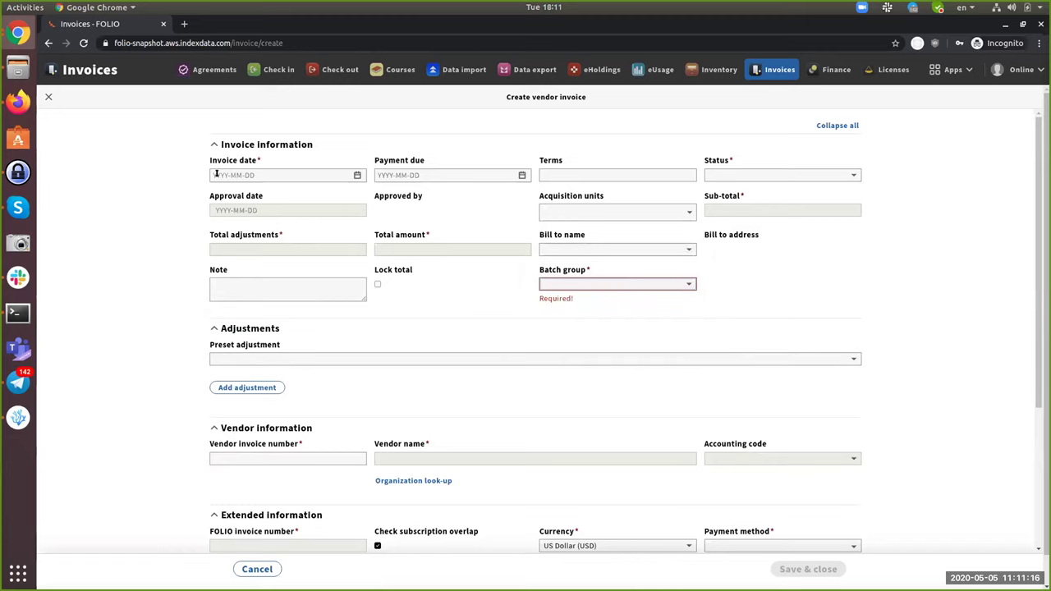
click(48, 97)
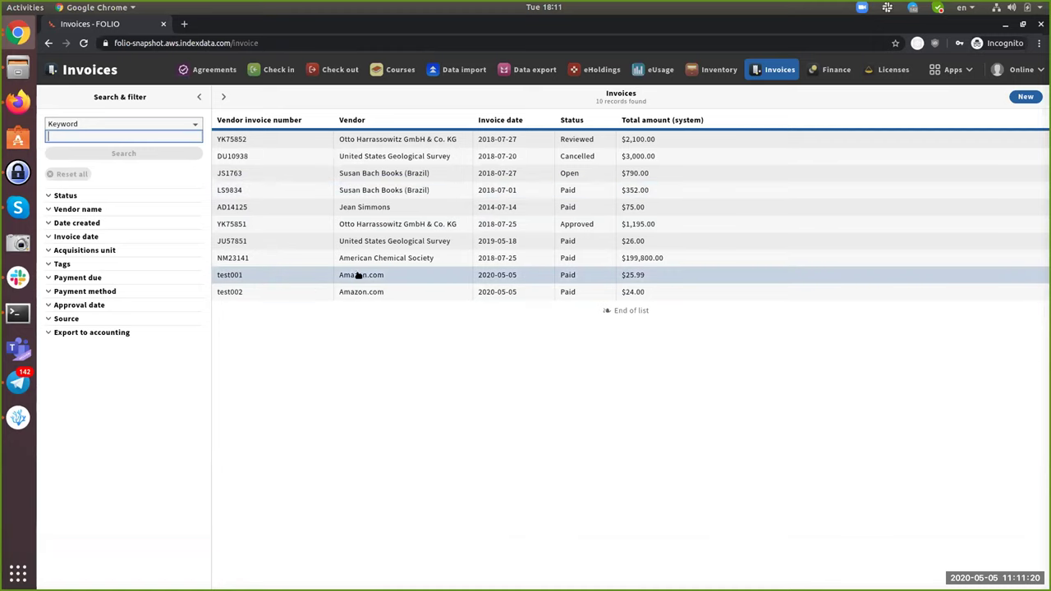
Check the batch group on invoices test001 and test002, showing Amherst (AC)
click(376, 277)
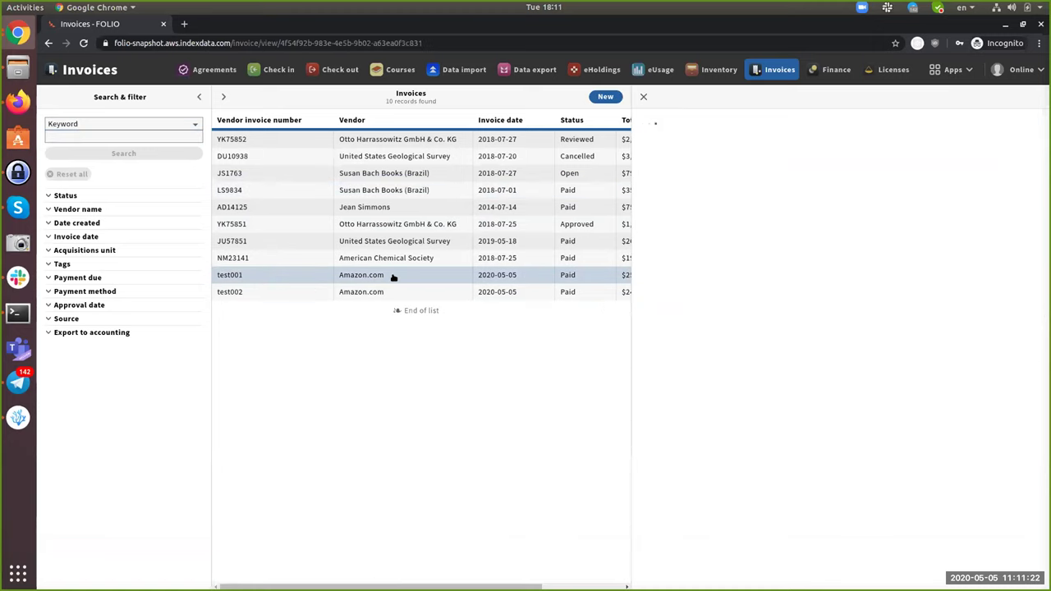
click(420, 292)
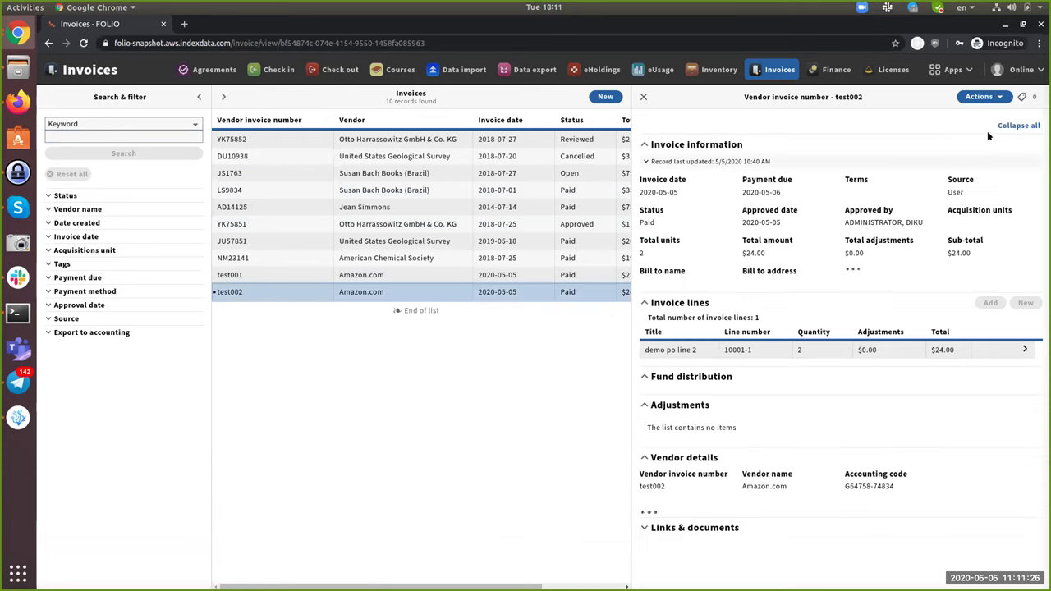
click(1037, 71)
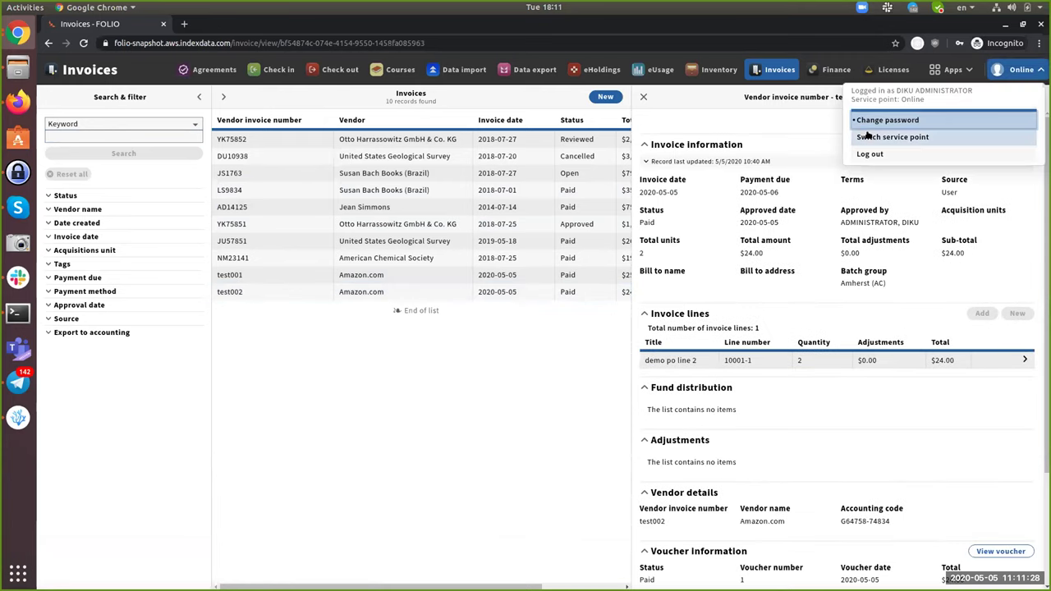
click(776, 123)
Open FOLIO Settings, then return to the Jira story UINV-130 window
click(952, 68)
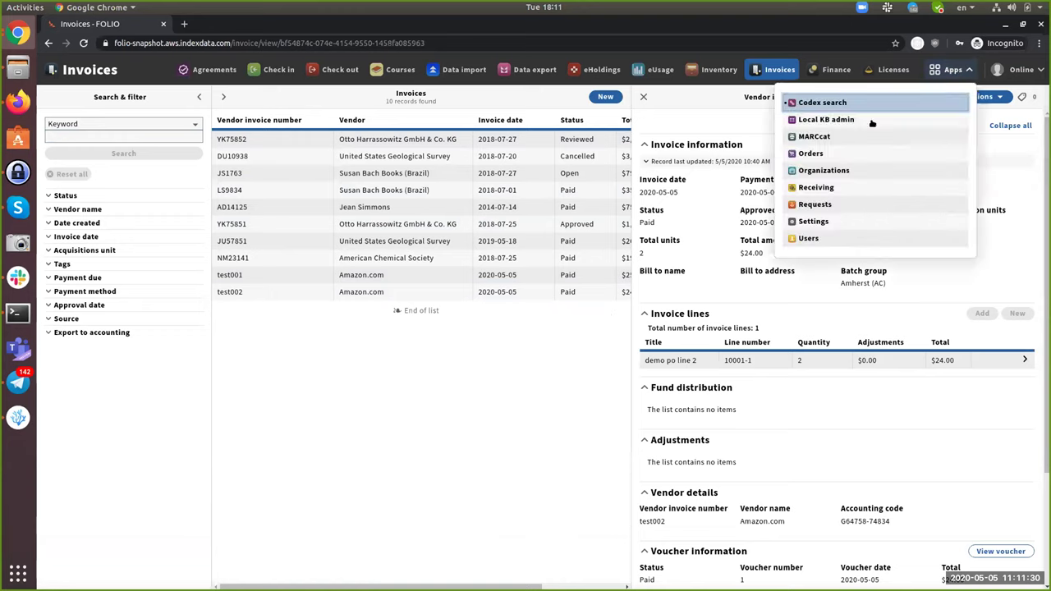
click(813, 221)
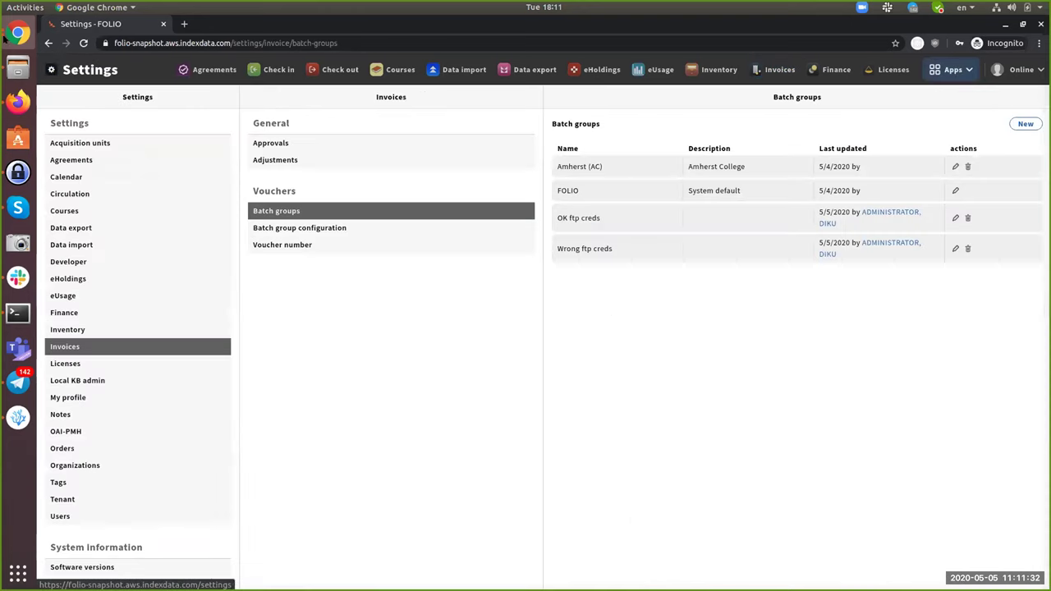
click(18, 33)
click(101, 152)
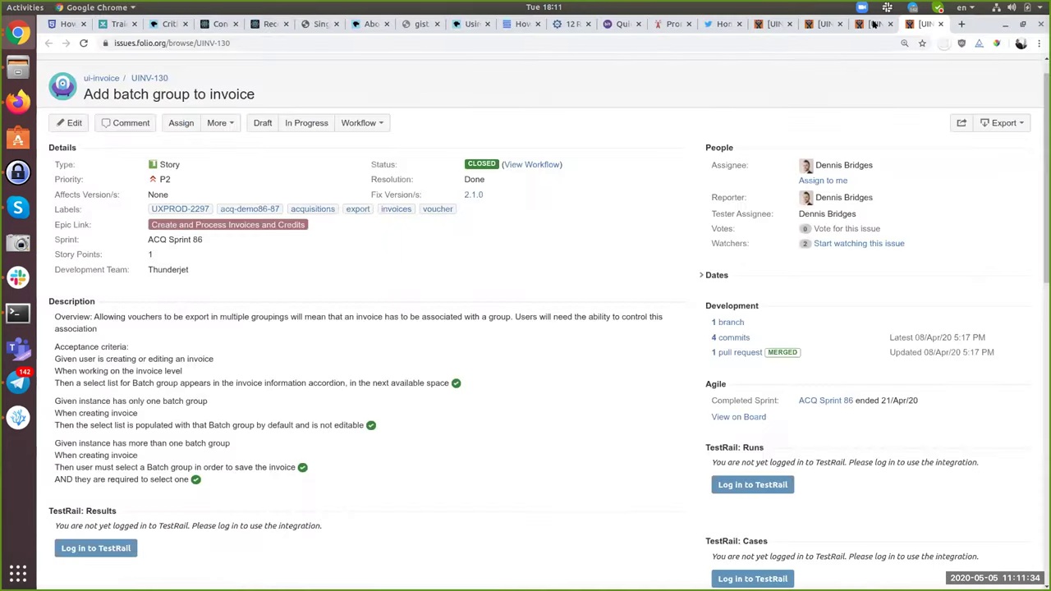
Review Jira story UINV-104, then bring up FOLIO's batch group configuration settings
key(ctrl+Page_Up)
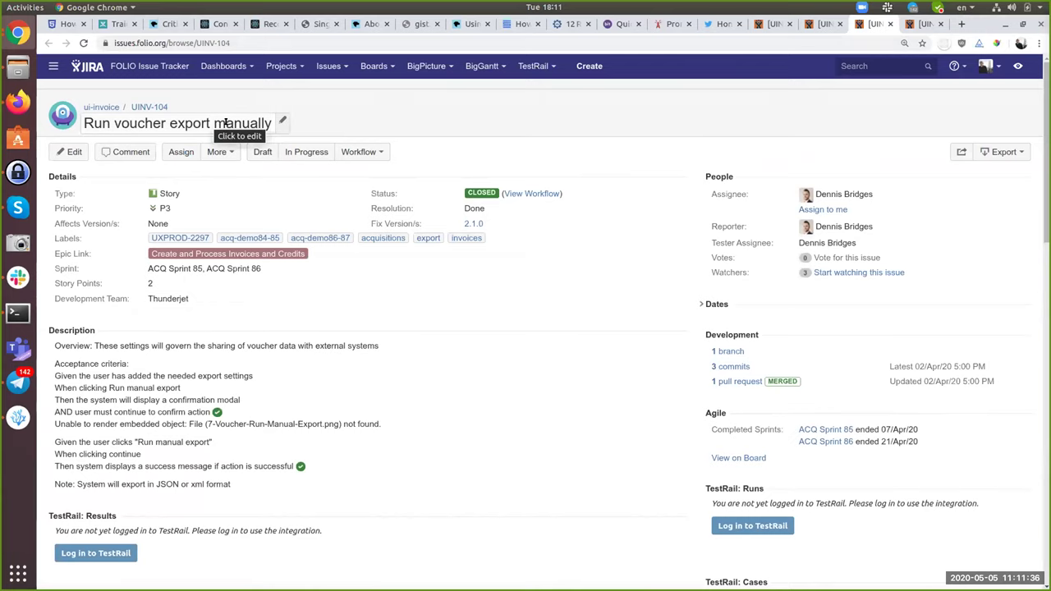
click(18, 33)
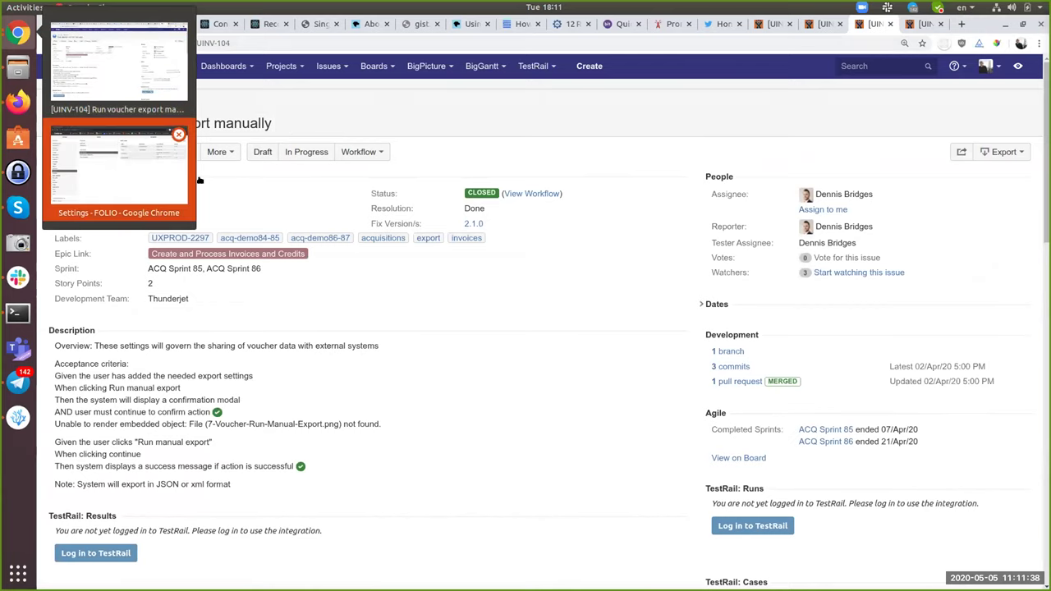
click(198, 179)
click(363, 230)
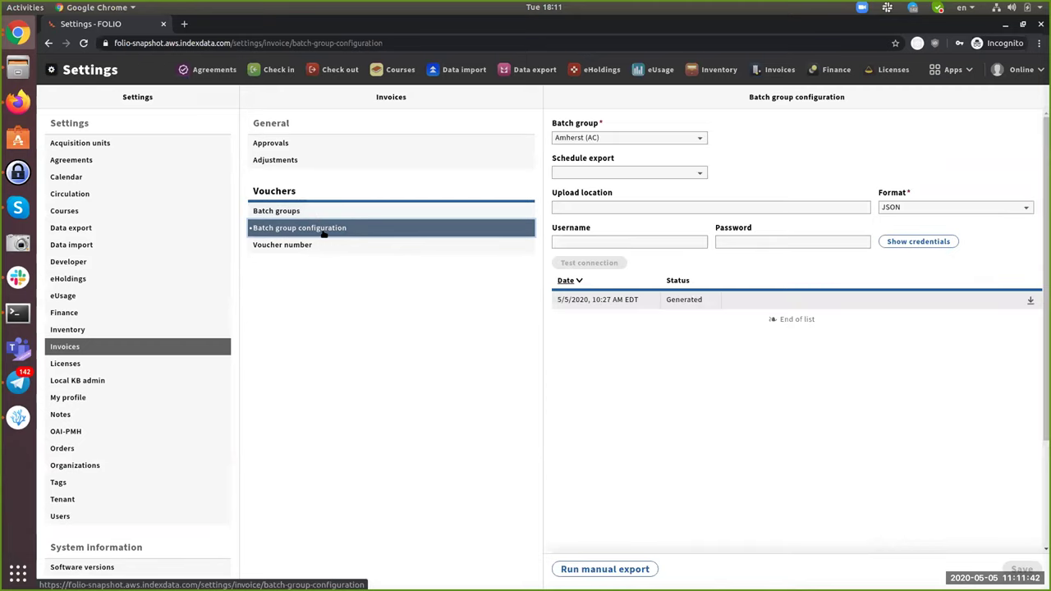
Select the Amherst (AC) batch group and start a manual voucher export
click(661, 137)
click(644, 148)
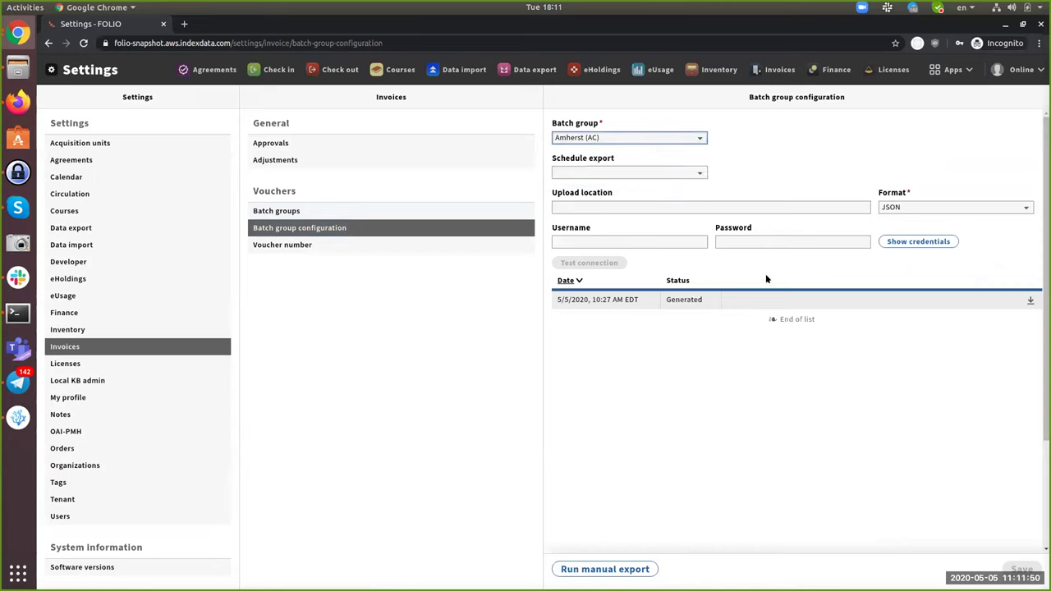
click(636, 574)
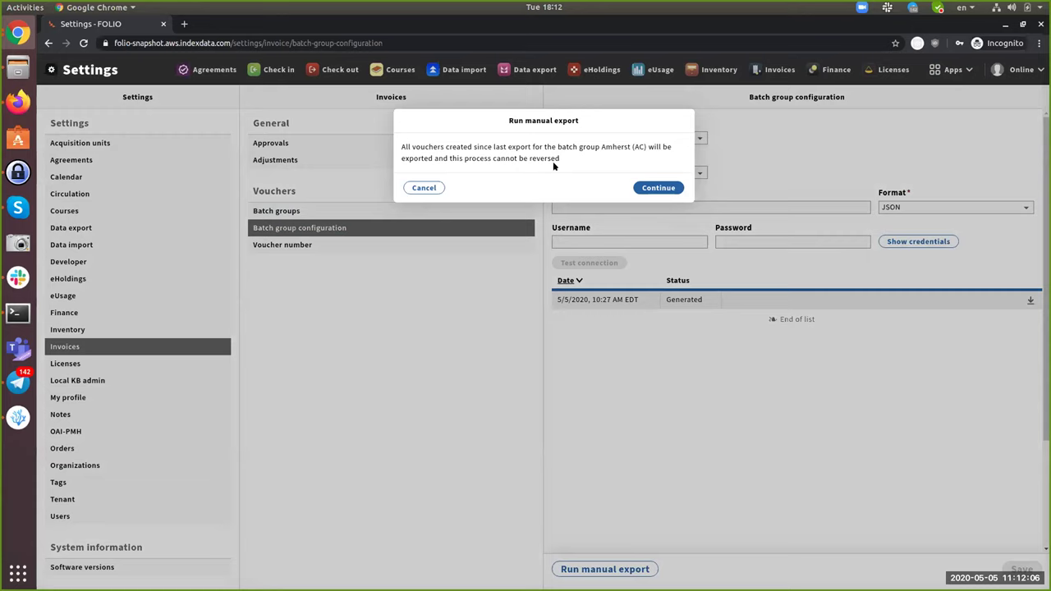
Confirm the manual export and reload the list to see the new 5/5/2020 11:12 AM Generated export
click(649, 188)
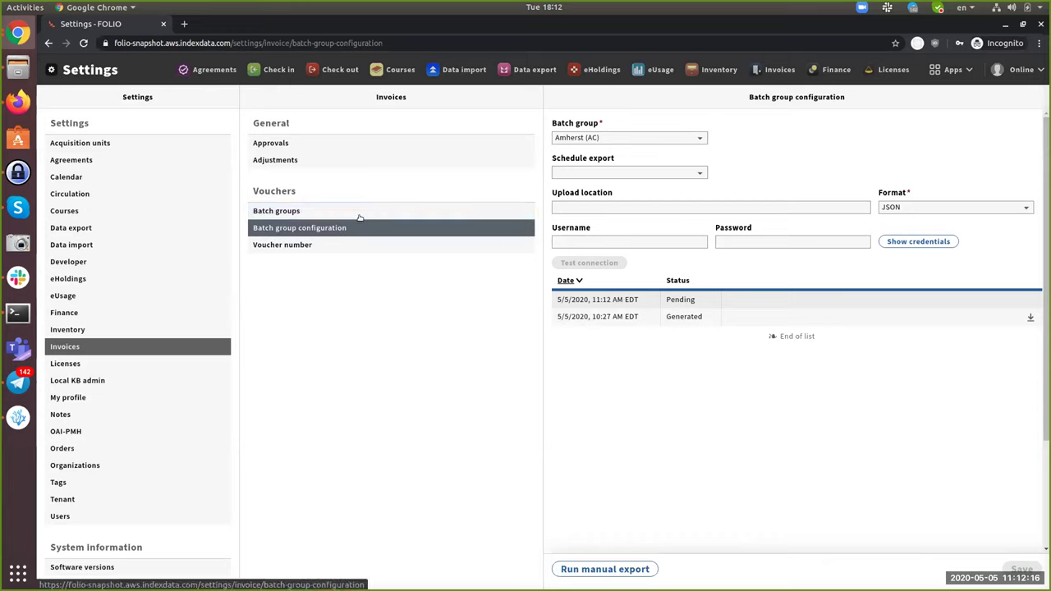
click(406, 216)
click(405, 227)
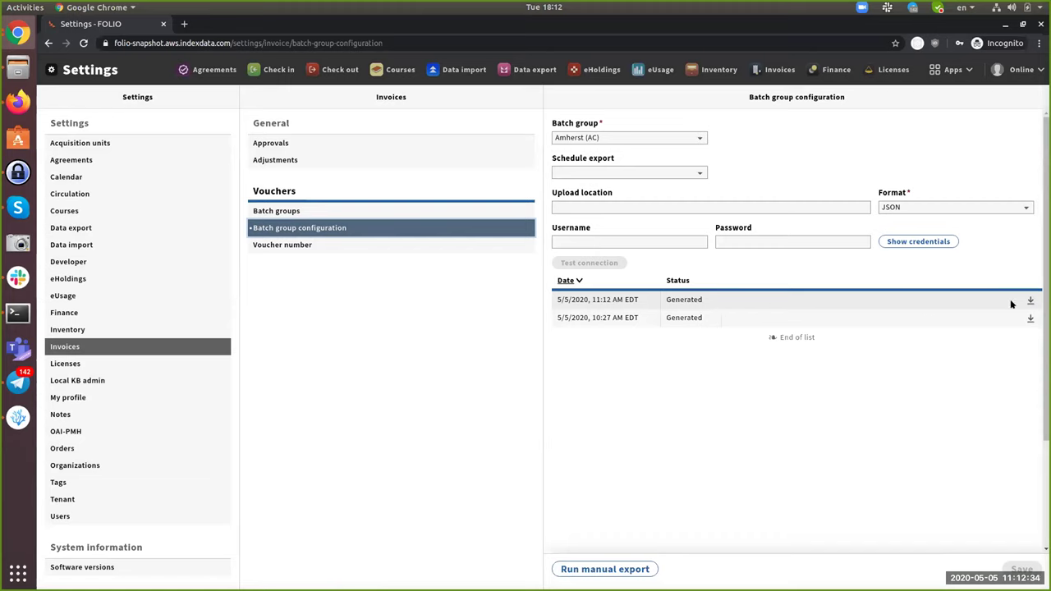
click(697, 295)
drag(700, 299, 655, 303)
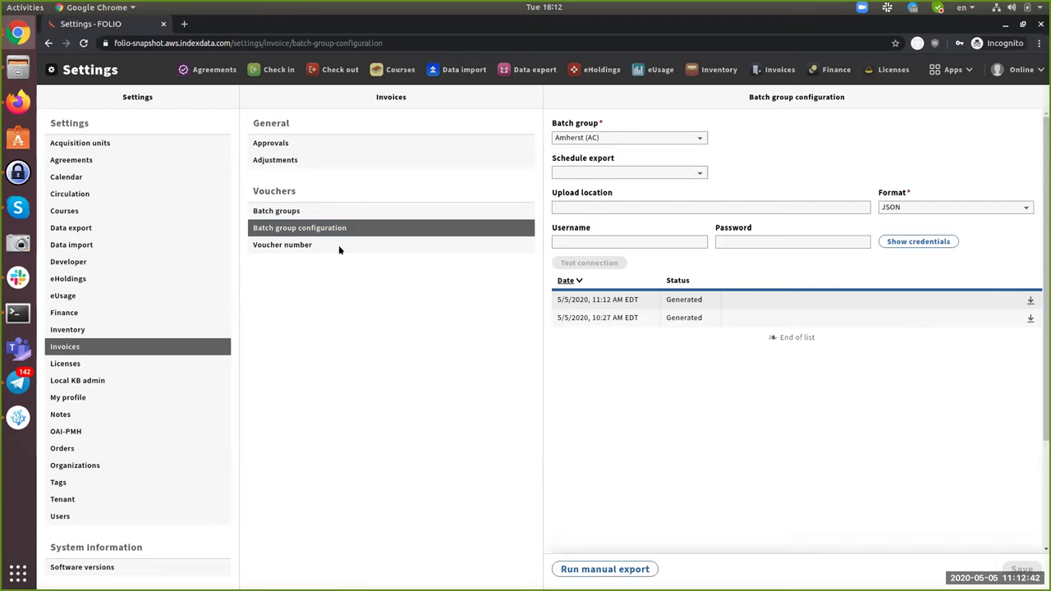
Look at Jira issue UINV-126, then return to the FOLIO settings window
click(19, 36)
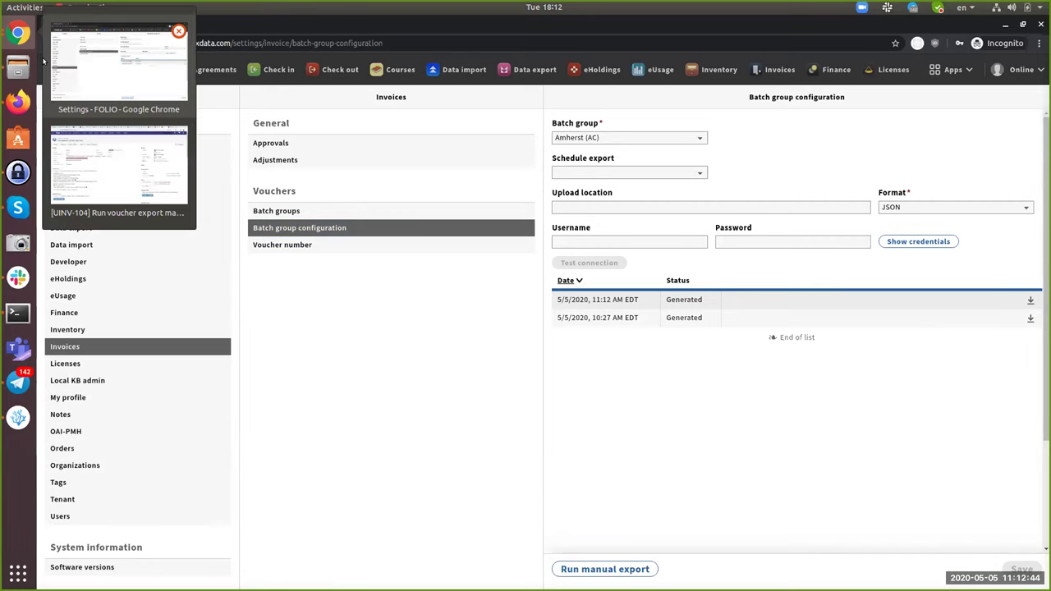
click(118, 141)
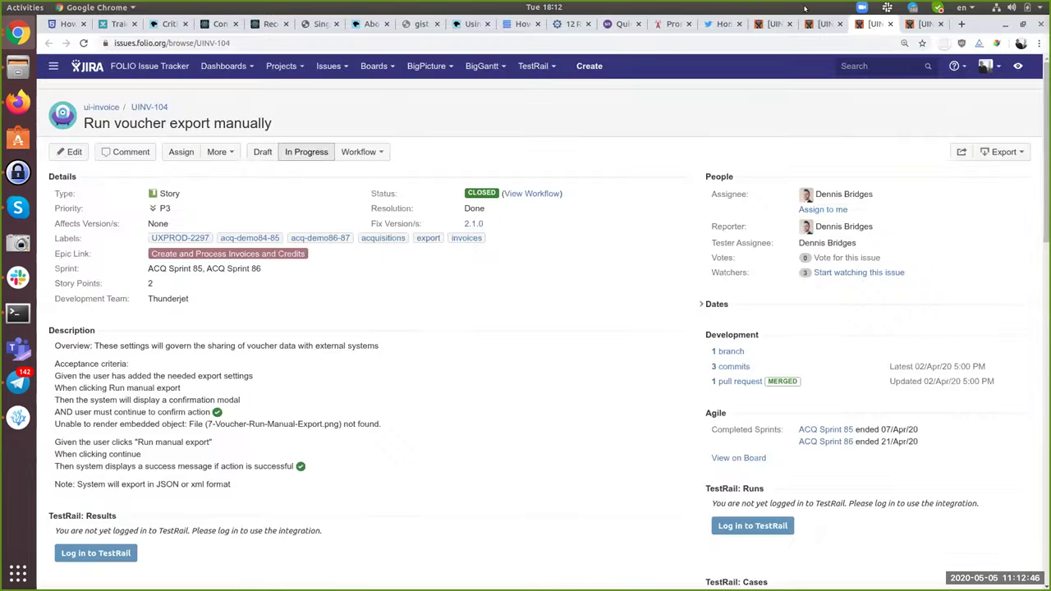
click(817, 23)
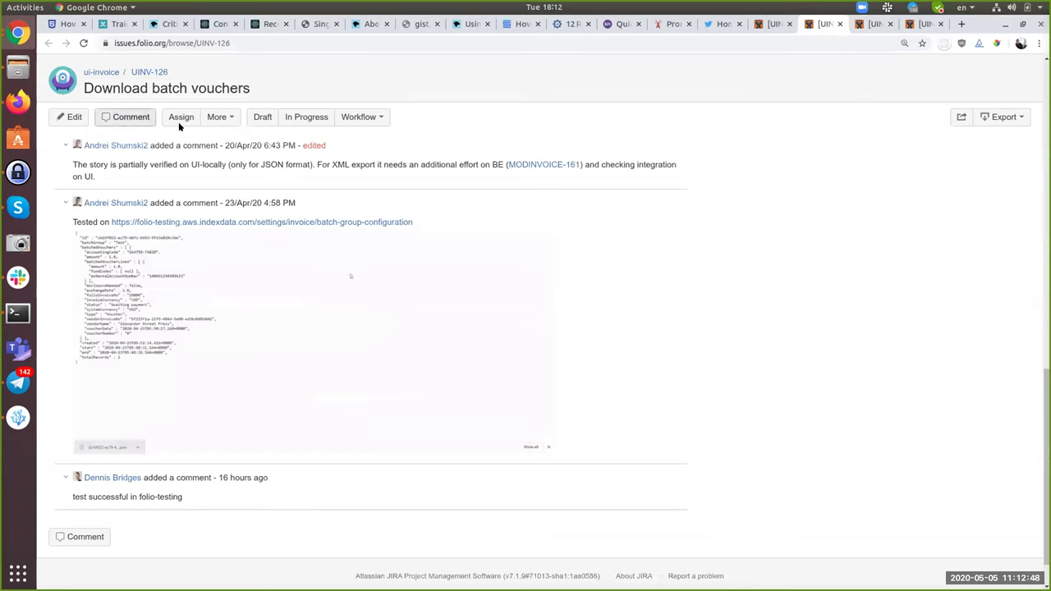
scroll(265, 180, up, 10)
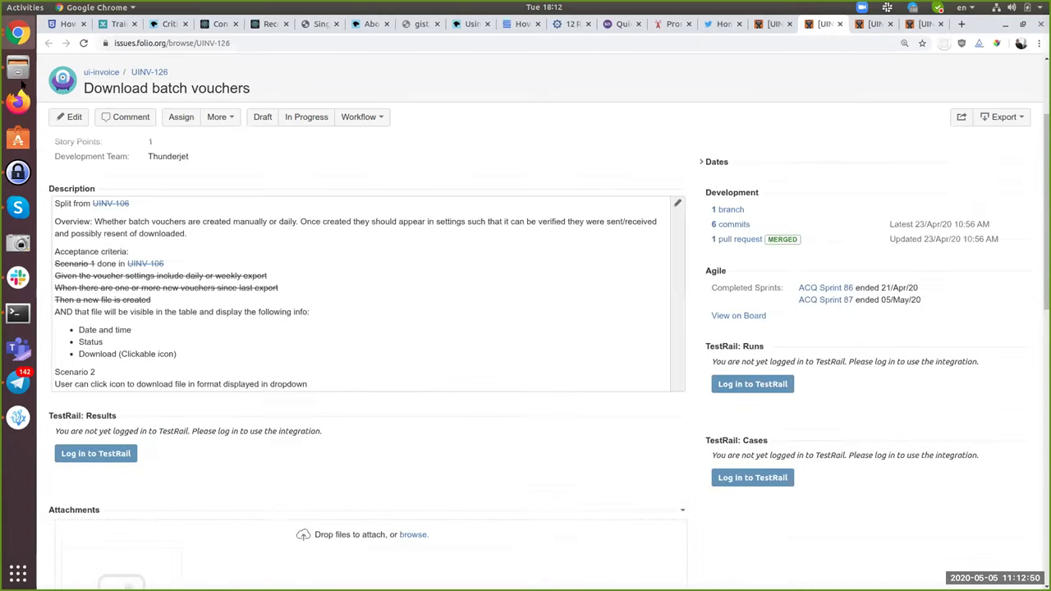
click(17, 34)
click(118, 152)
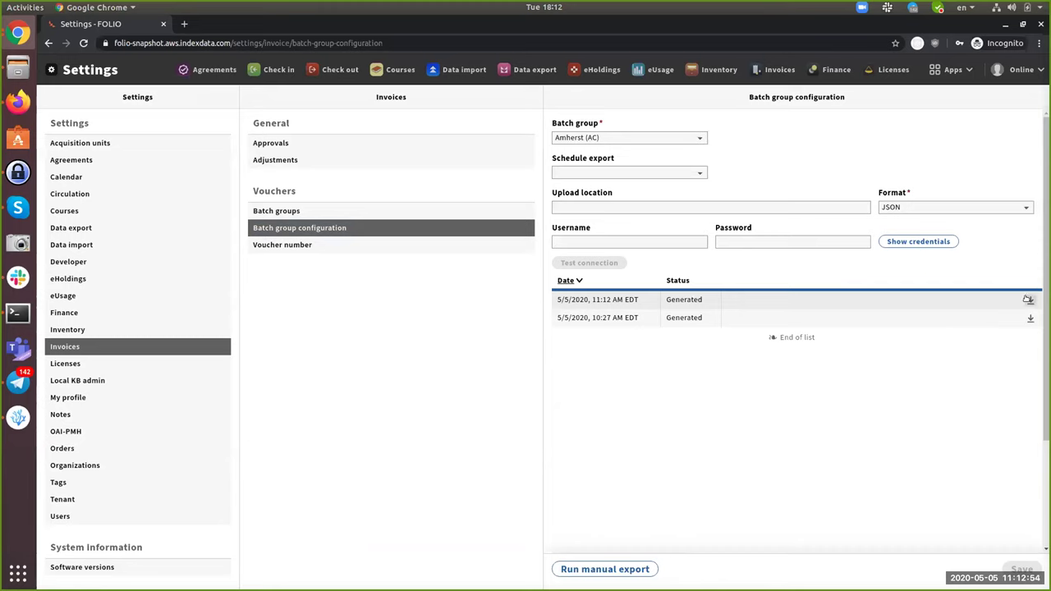
Download the newest Amherst (AC) voucher export as a JSON file to Downloads, then return to FOLIO
drag(581, 298, 740, 299)
click(1027, 301)
click(1029, 301)
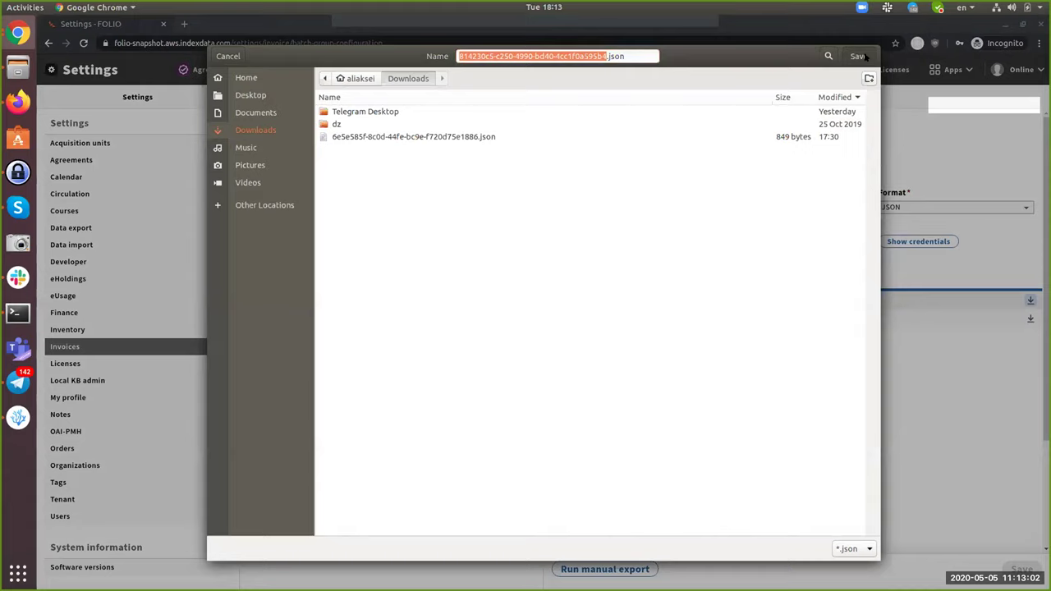
click(866, 56)
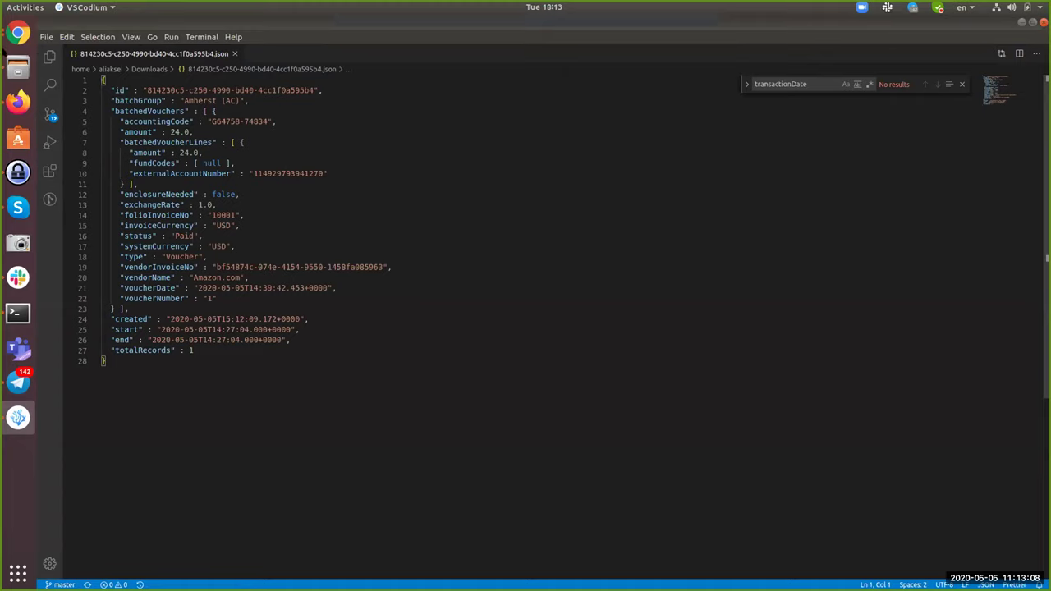
click(18, 33)
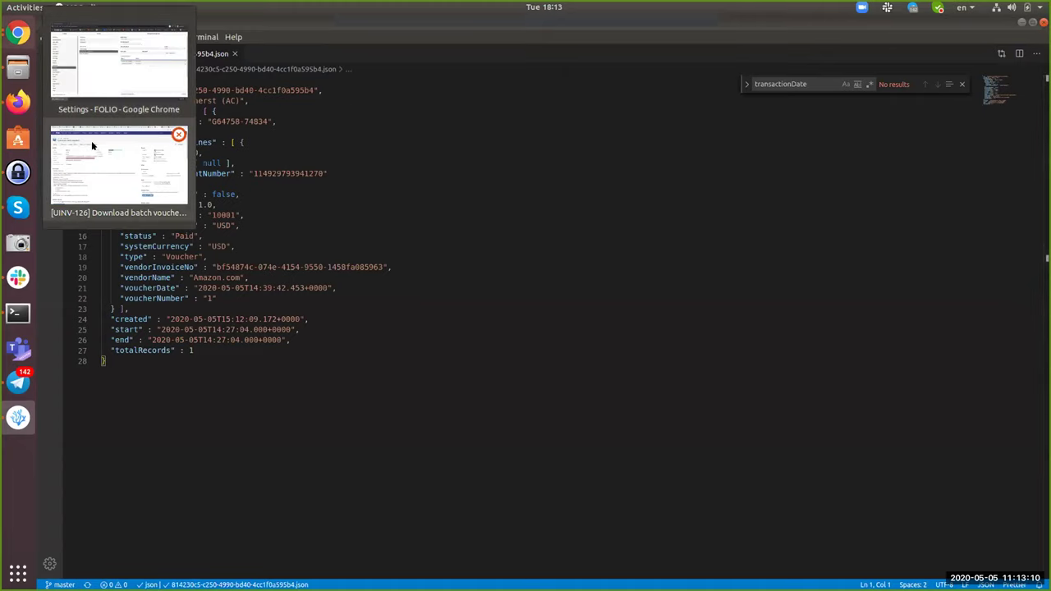
click(119, 65)
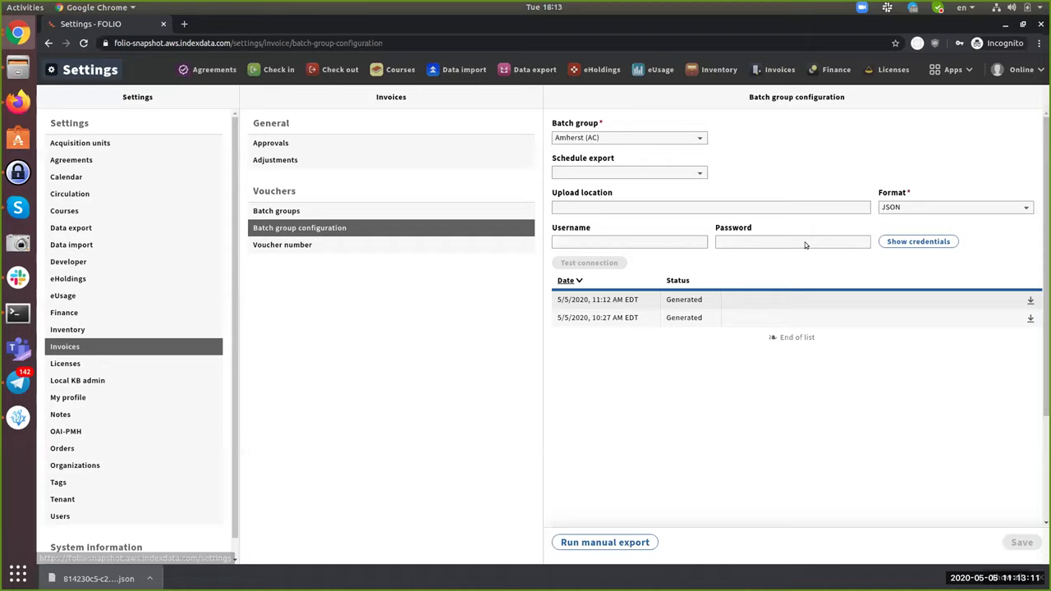
Change the Amherst (AC) batch group's export format to XML and save it
click(933, 210)
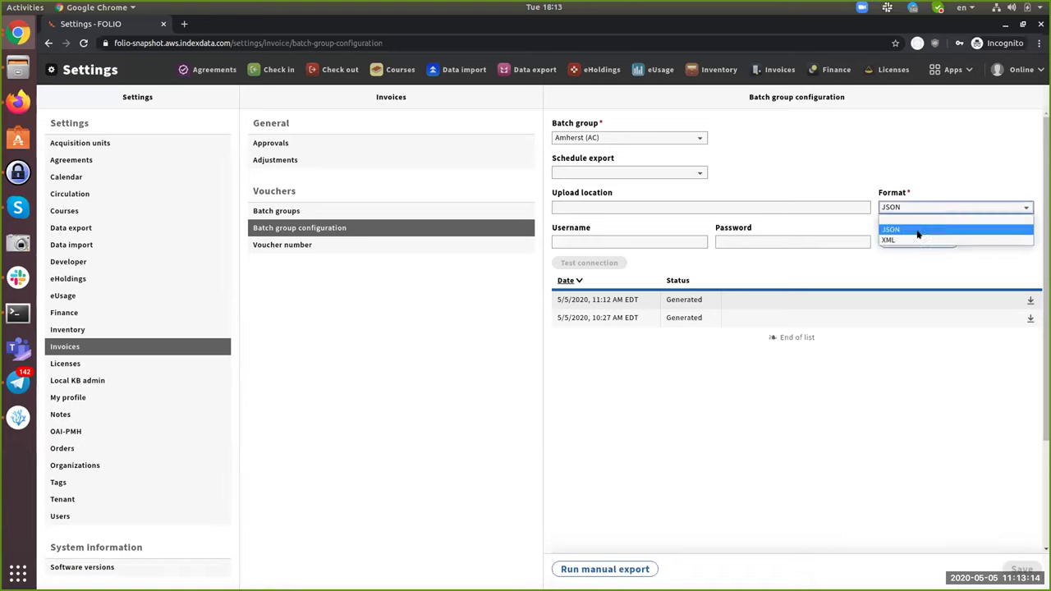
click(918, 237)
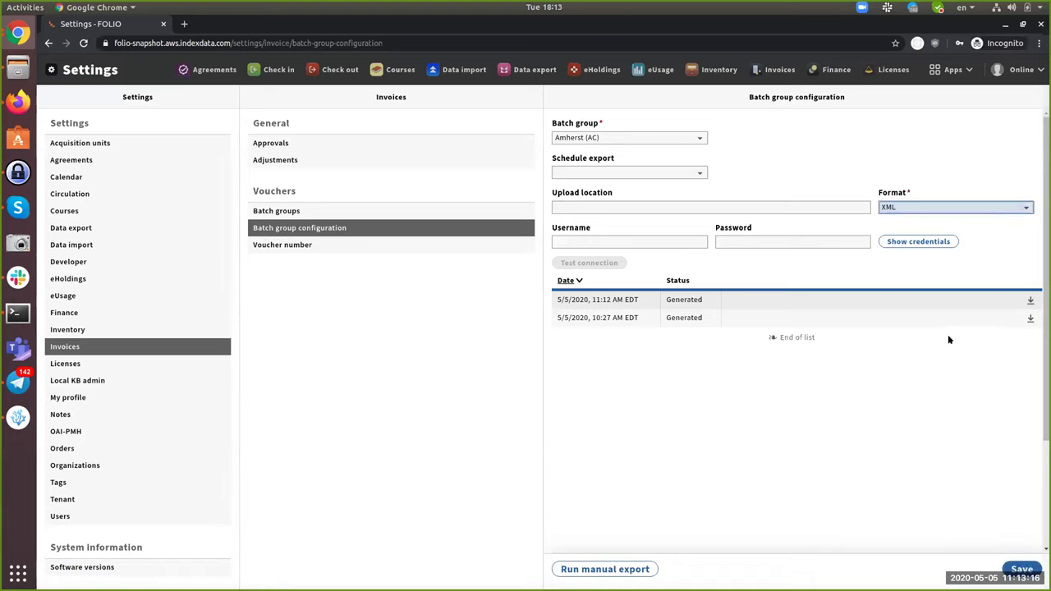
click(1018, 570)
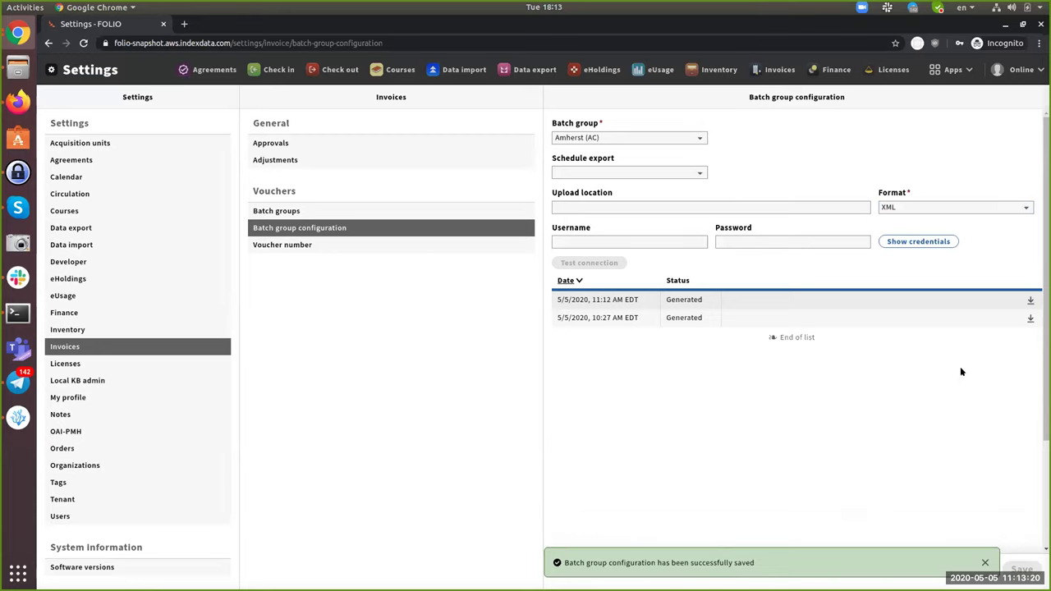
Download the newest voucher export again, saving it with a .xml extension
click(1030, 302)
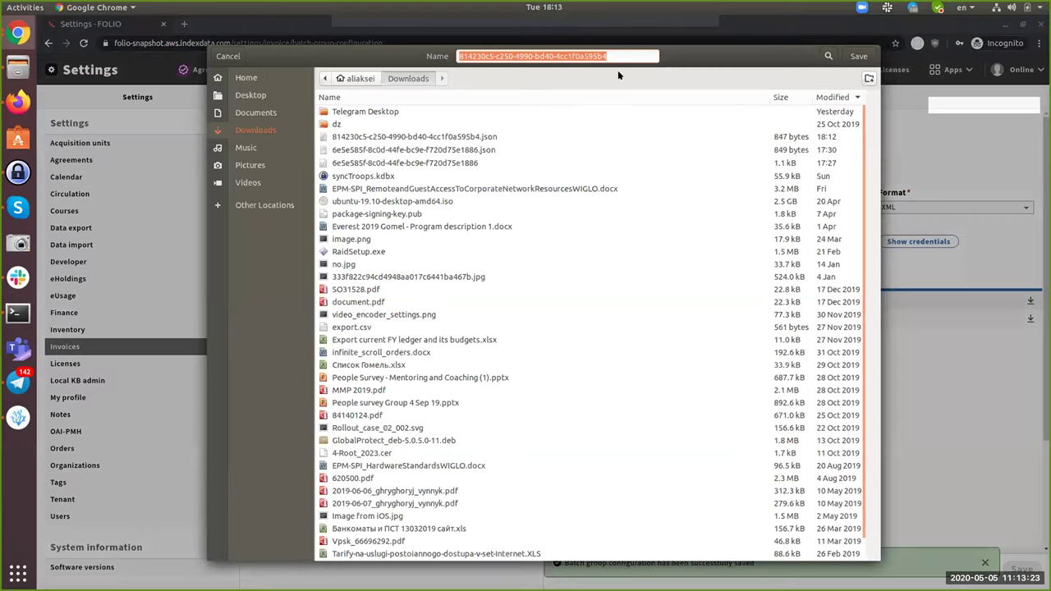
click(620, 56)
text(.x)
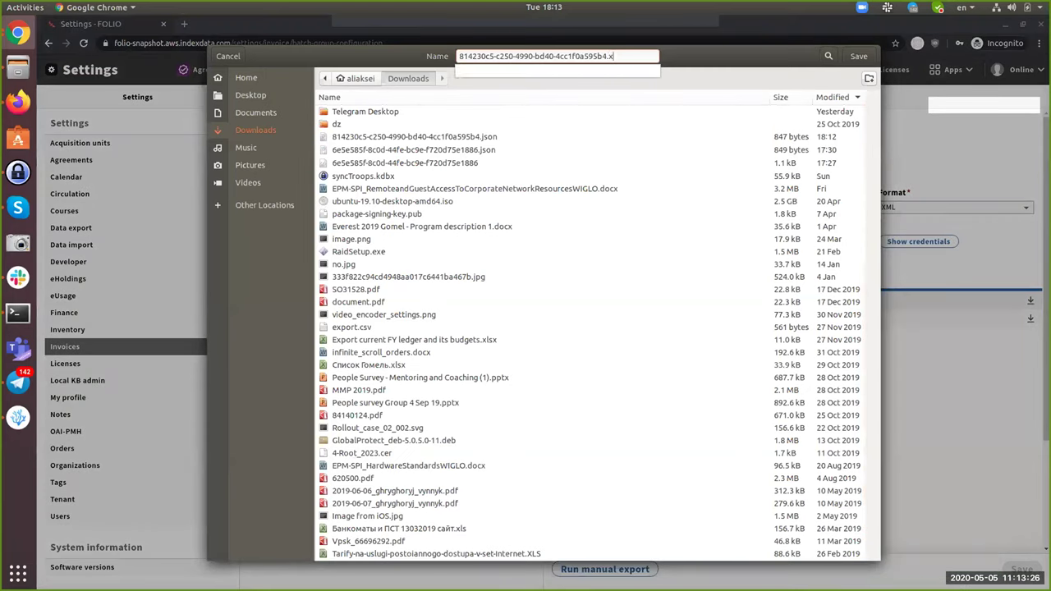
text(ml)
key(Return)
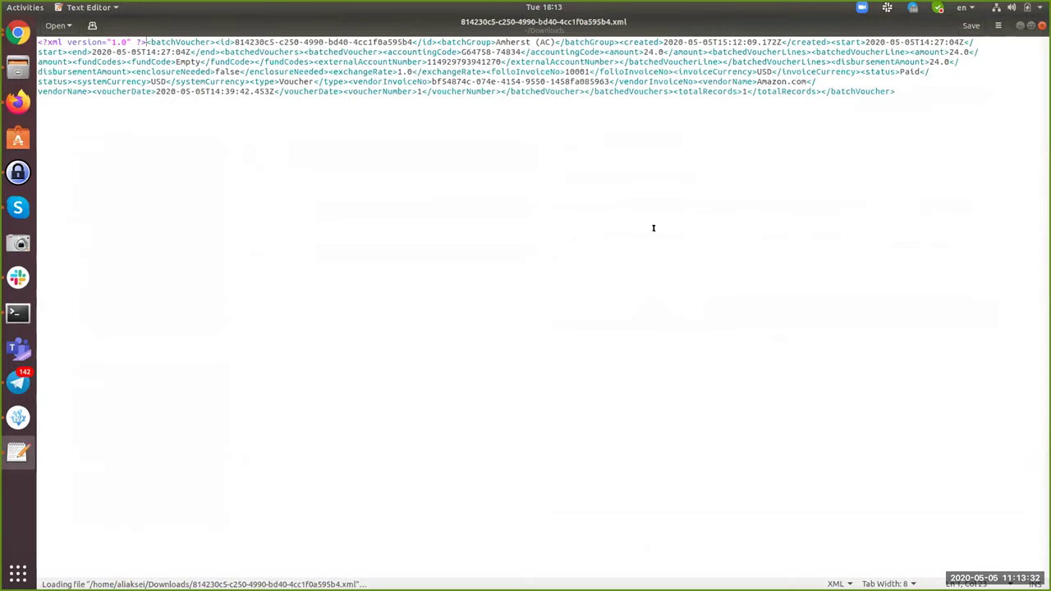
Review the XML export's single 24.0 USD voucher in Text Editor, then return to FOLIO
click(910, 88)
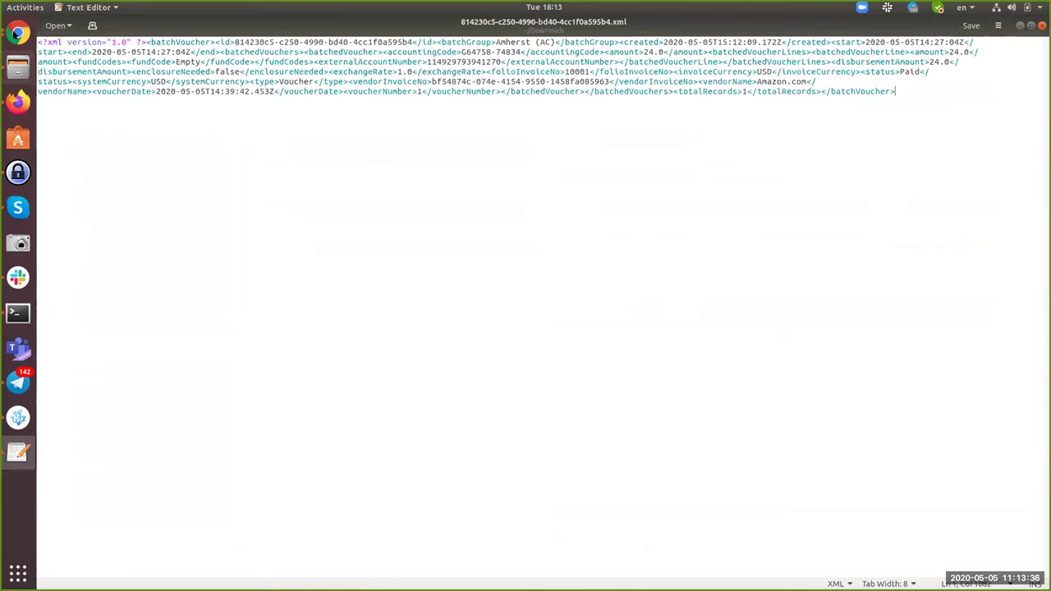
click(23, 39)
click(138, 69)
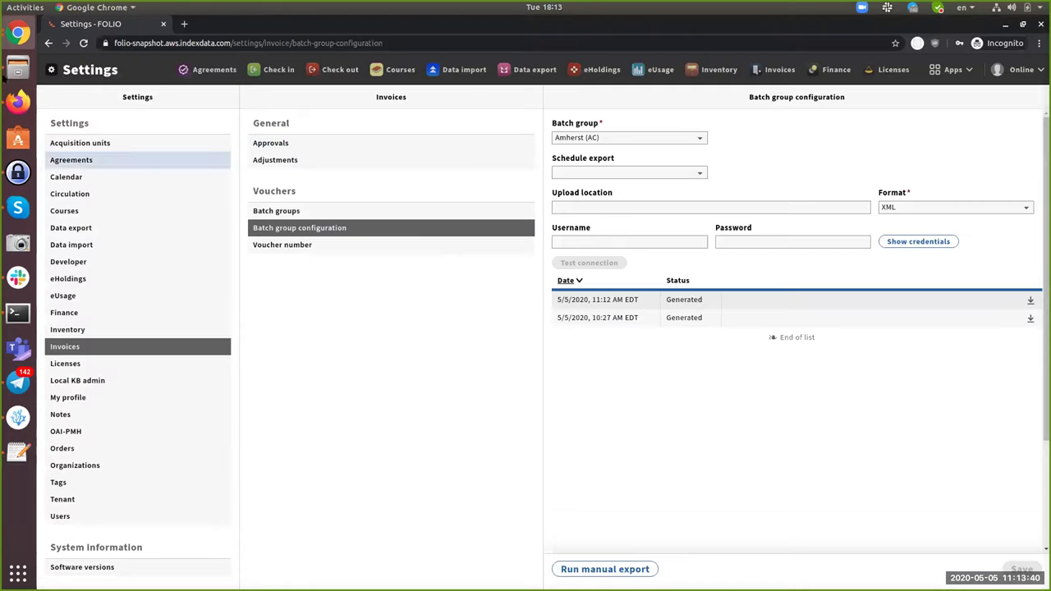
click(18, 39)
click(75, 142)
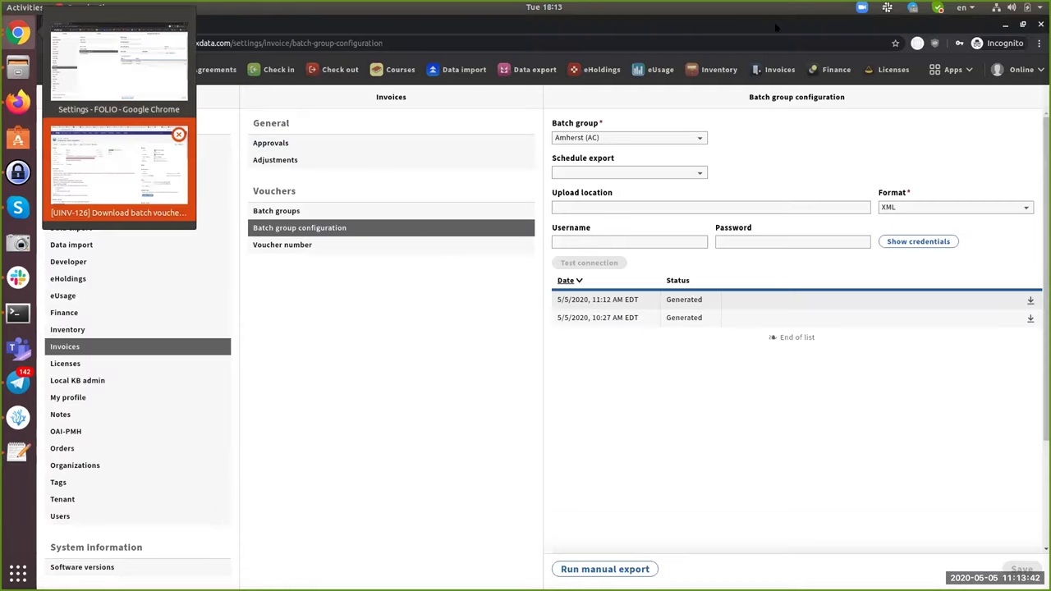
click(774, 23)
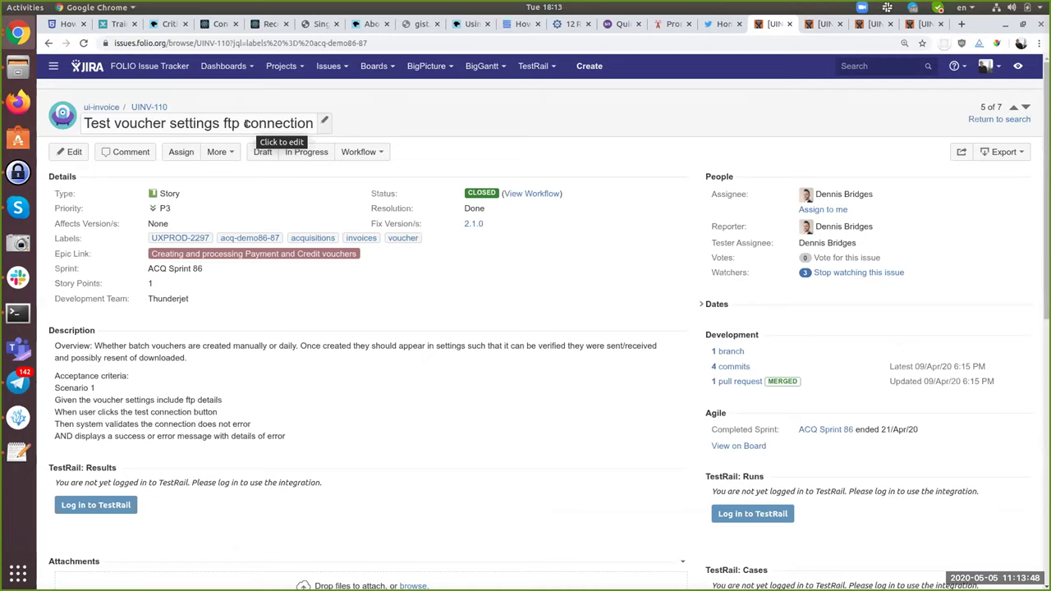
click(18, 33)
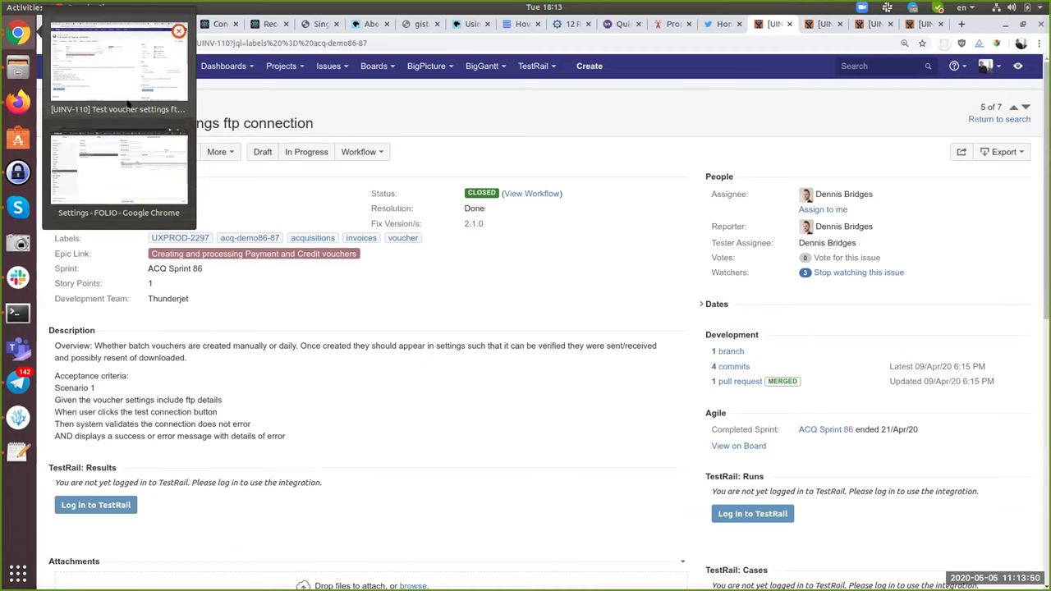
key(Return)
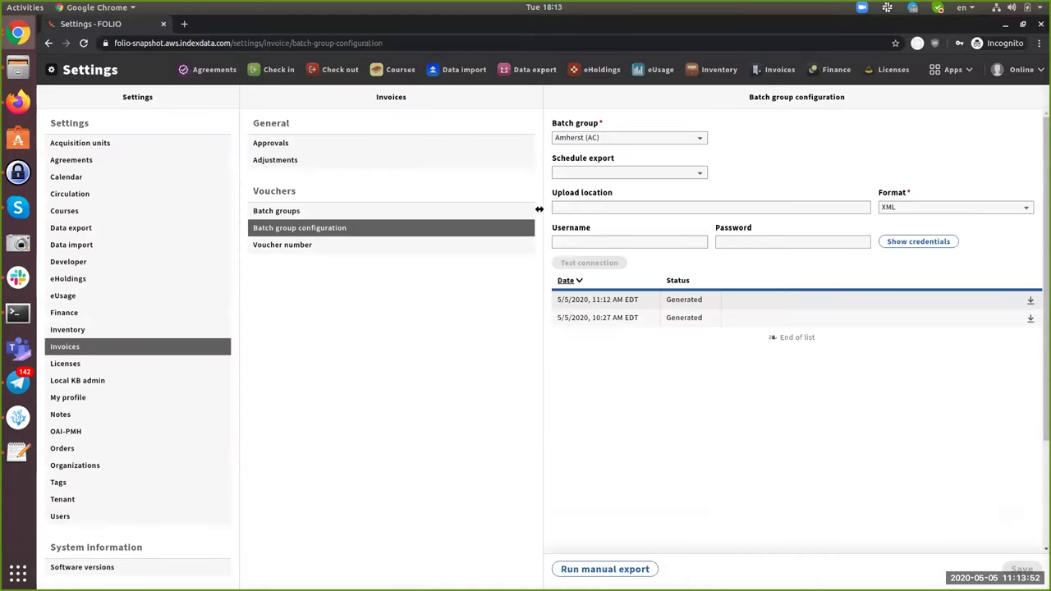
Load the OK ftp creds batch group and inspect its upload location, username and password fields
click(607, 136)
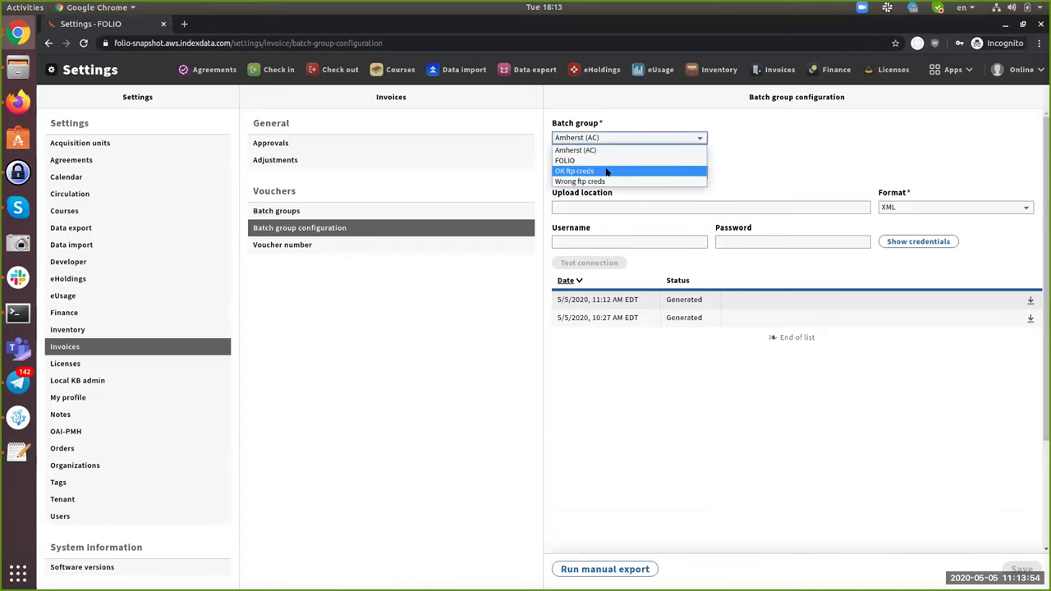
click(606, 171)
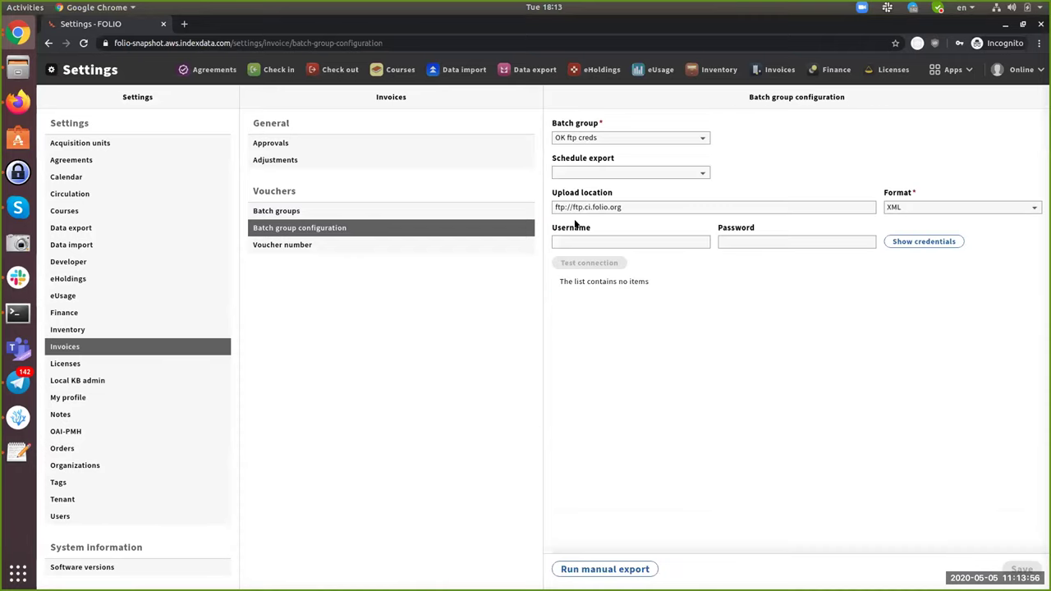
triple_click(631, 207)
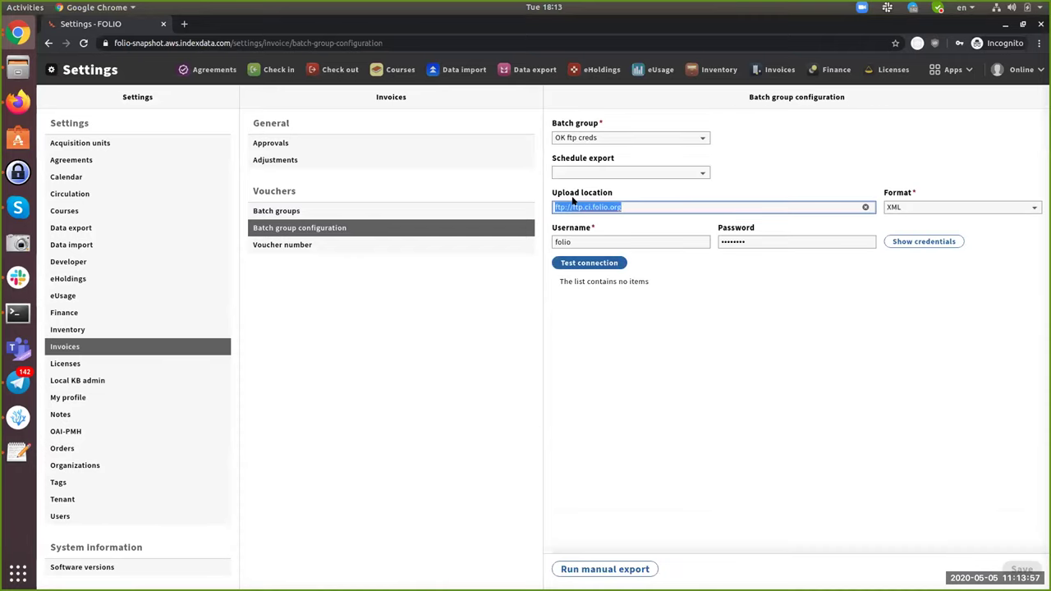
click(696, 205)
click(657, 237)
click(763, 239)
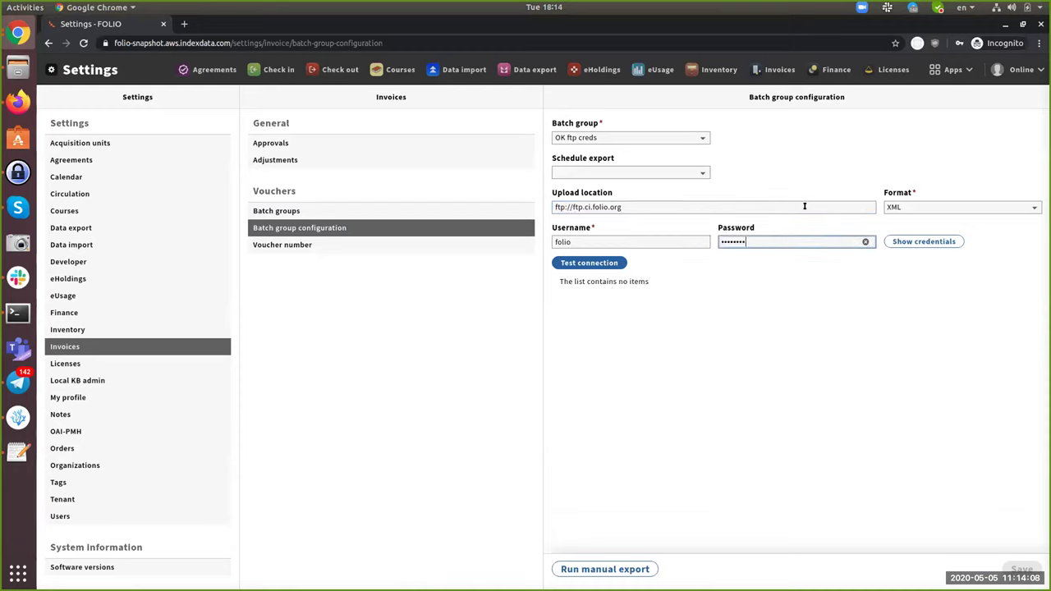
Recheck the ftp://ftp.ci.folio.org upload location and test the FTP connection with the valid credentials
click(636, 207)
triple_click(637, 206)
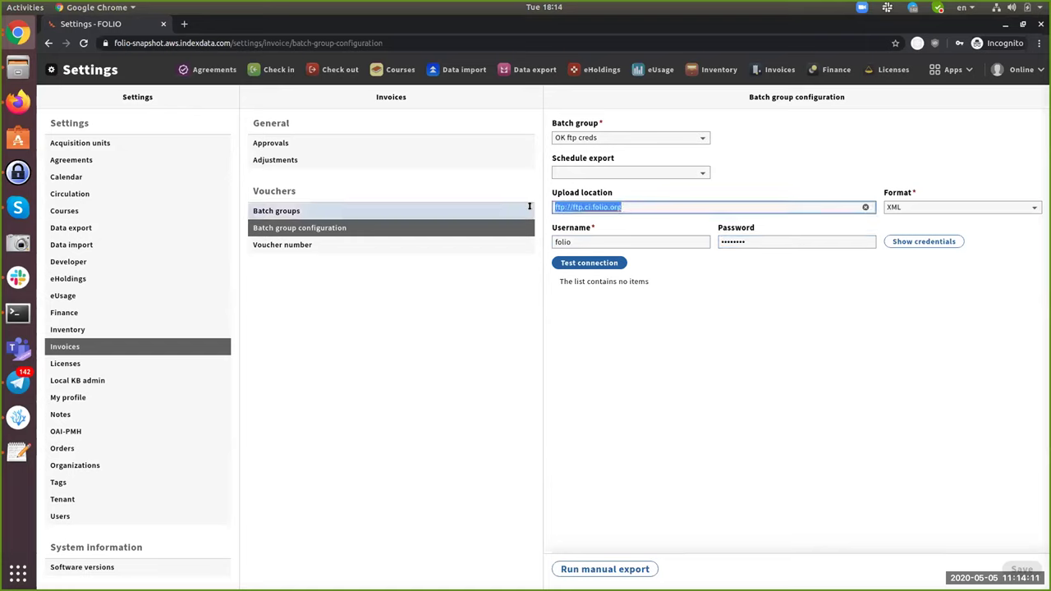
click(645, 206)
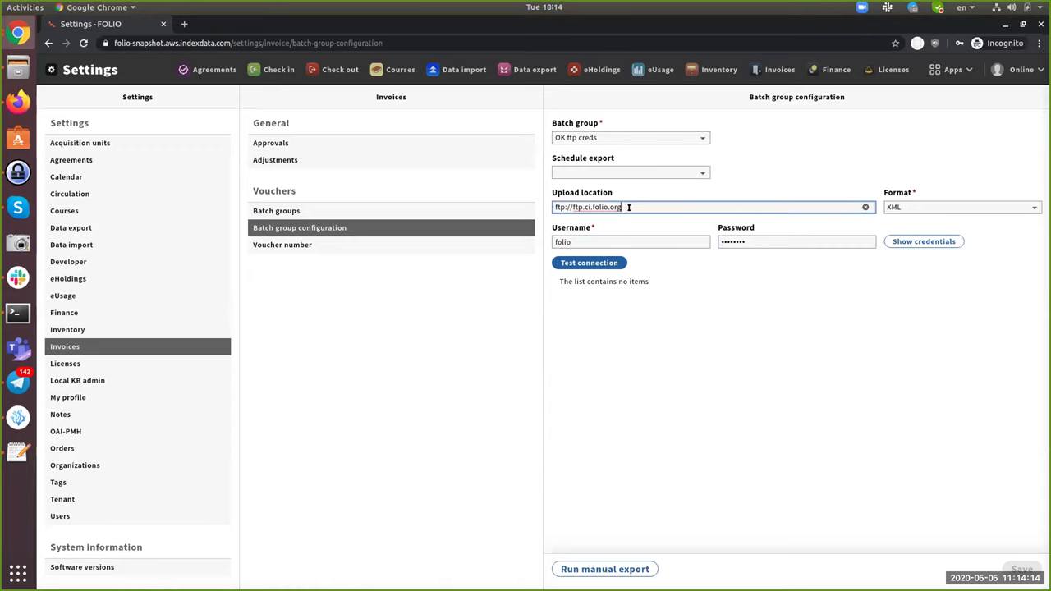
click(586, 263)
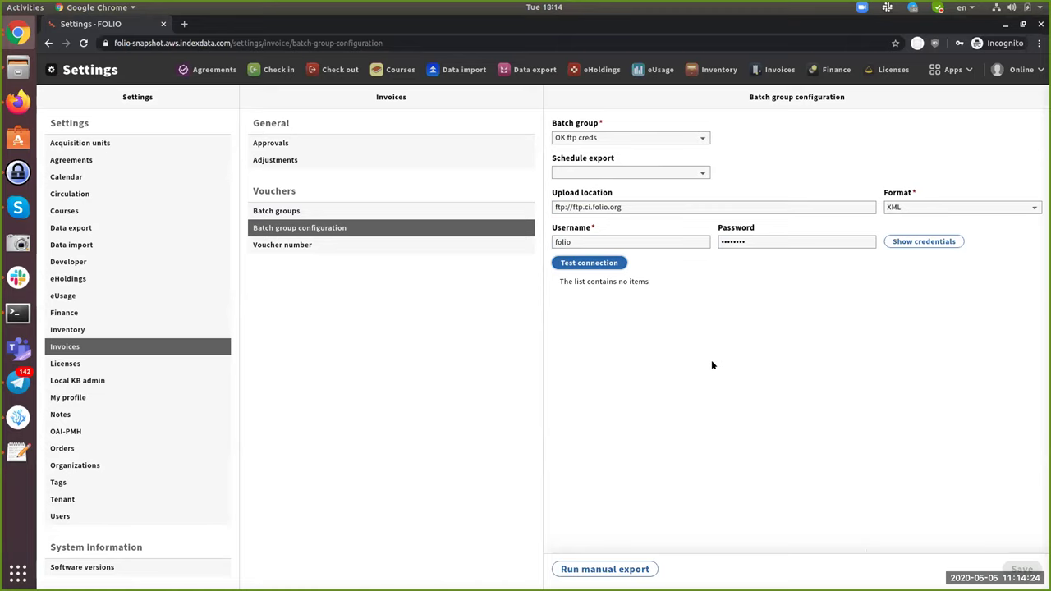
click(636, 141)
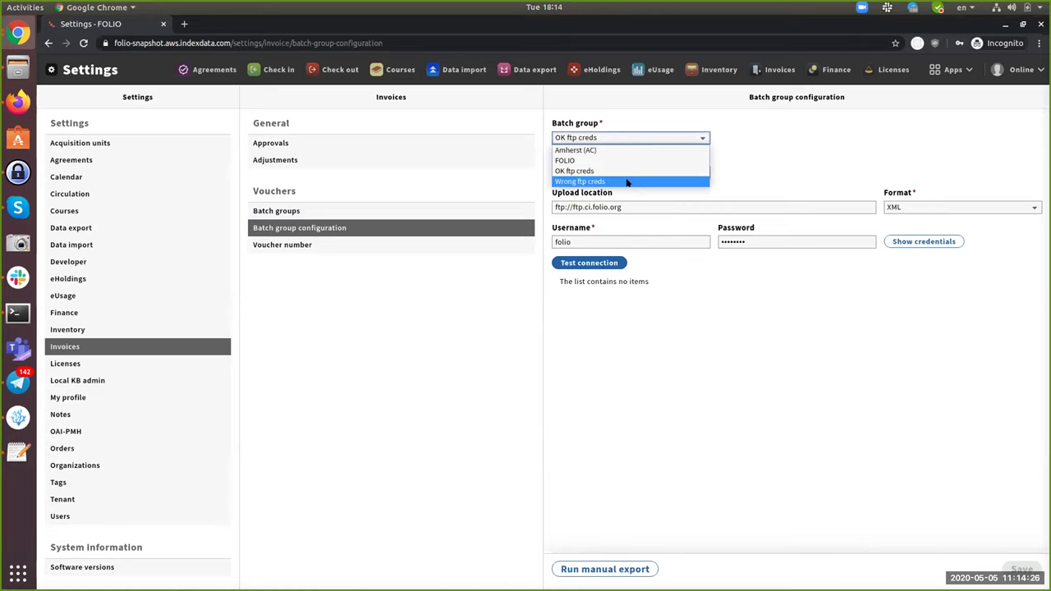
Test the FTP connection of the Wrong ftp creds batch group, see '530 Permission denied', then dismiss the notice
click(648, 181)
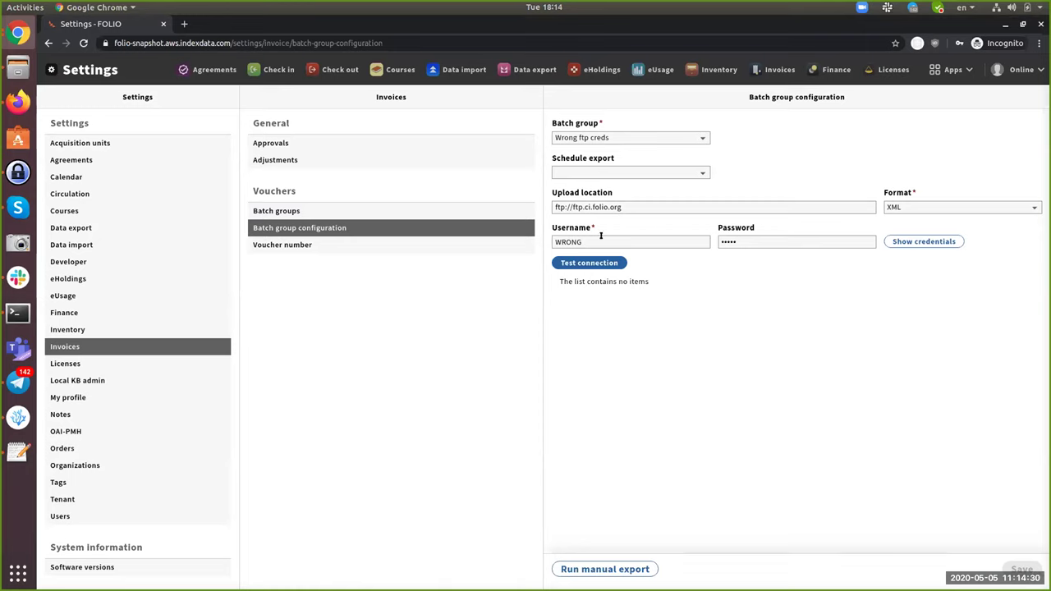
click(590, 263)
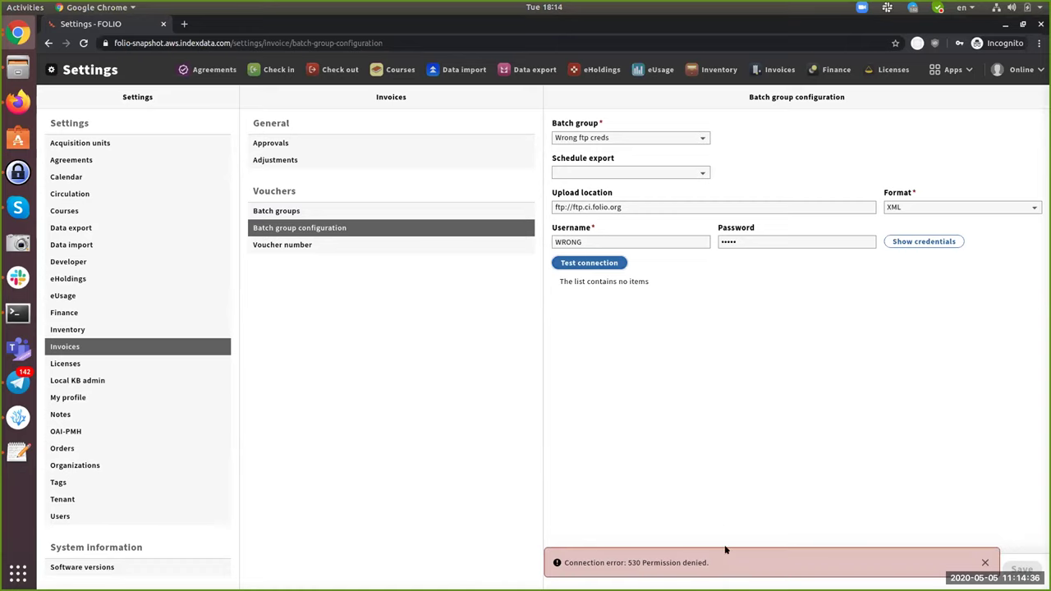
drag(697, 562, 555, 563)
key(ctrl+a)
click(706, 422)
click(985, 563)
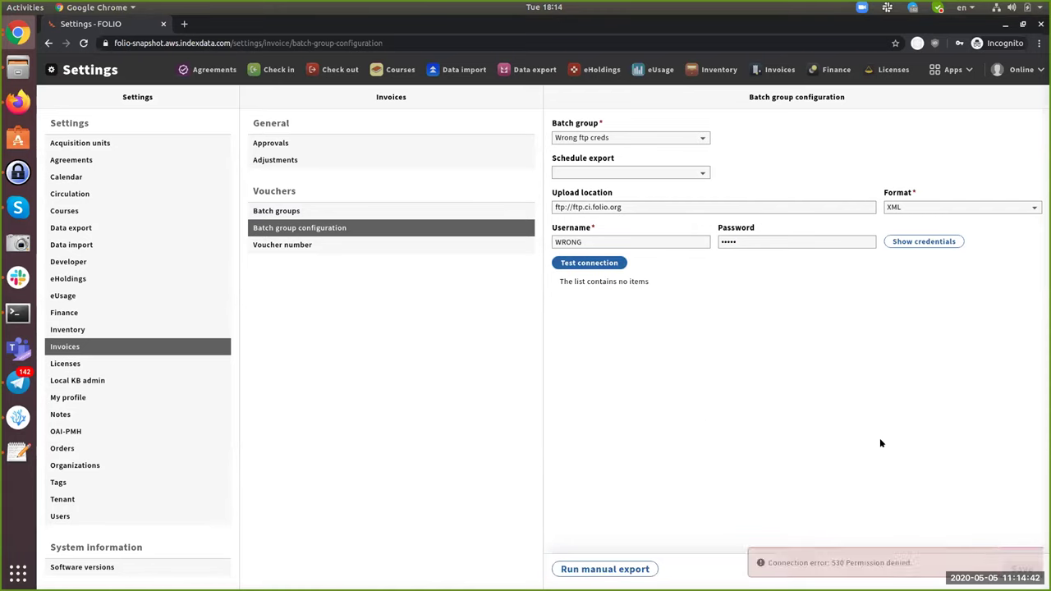
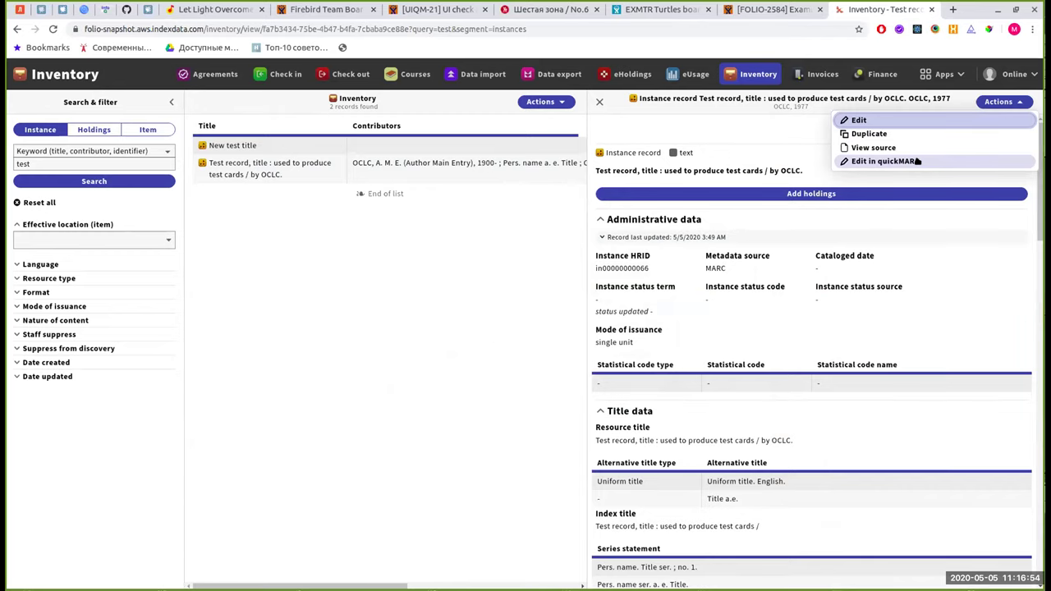
Open the 'Test record, title' instance's MARC record in quickMARC for editing
click(922, 161)
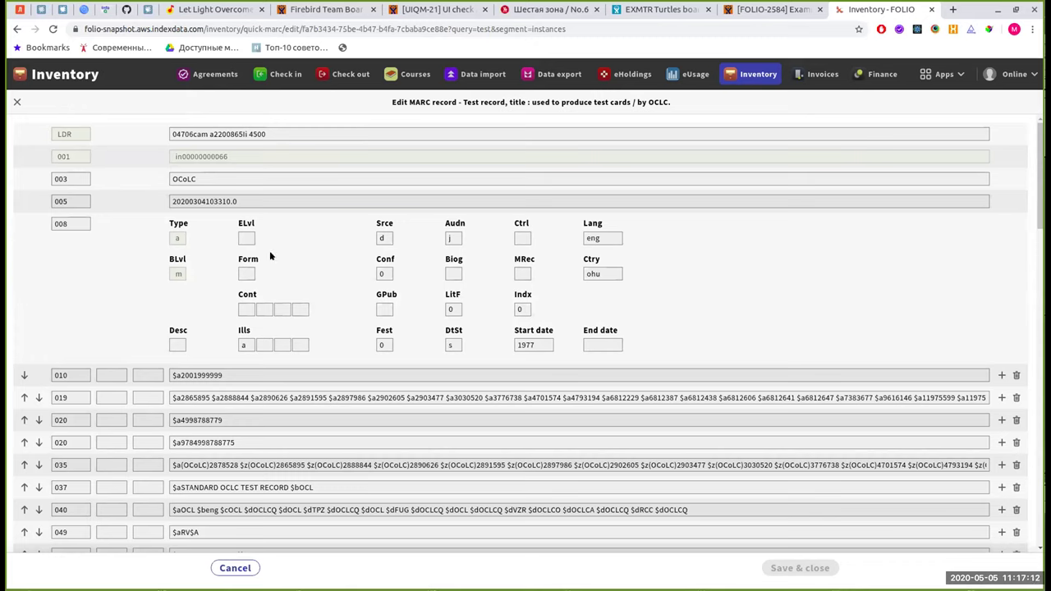
Insert an empty field below the first 020 field
scroll(270, 251, down, 2)
scroll(270, 251, up, 2)
scroll(309, 269, down, 3)
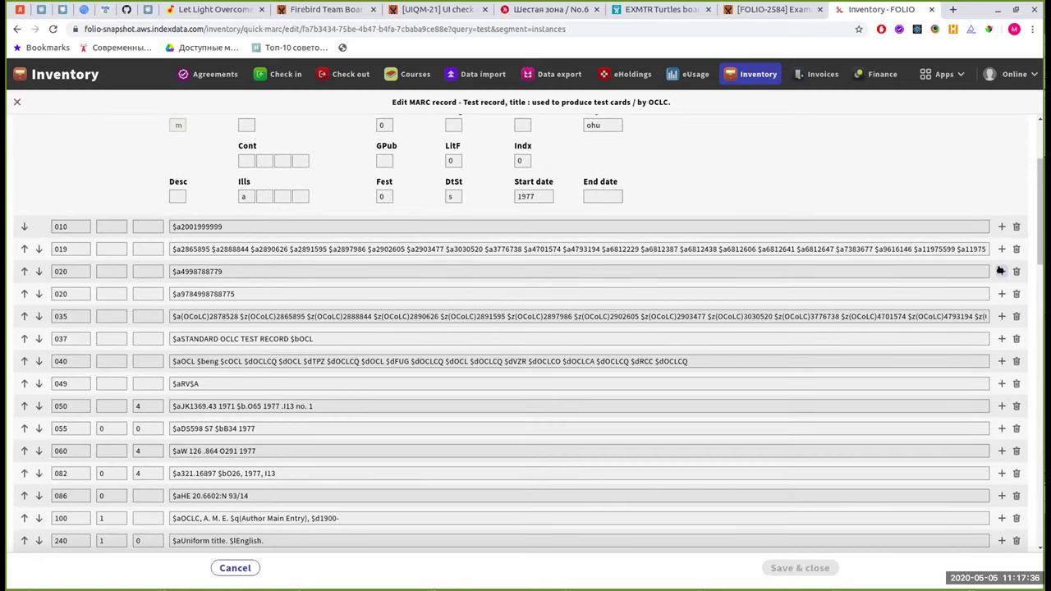
click(1001, 271)
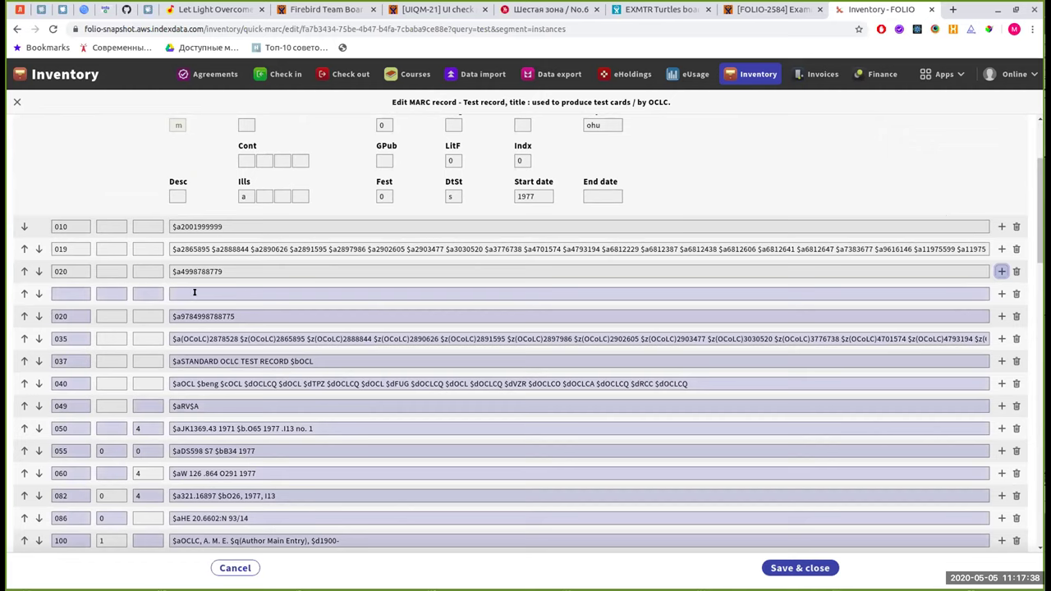
Delete field 040 and confirm the removal
scroll(678, 333, down, 1)
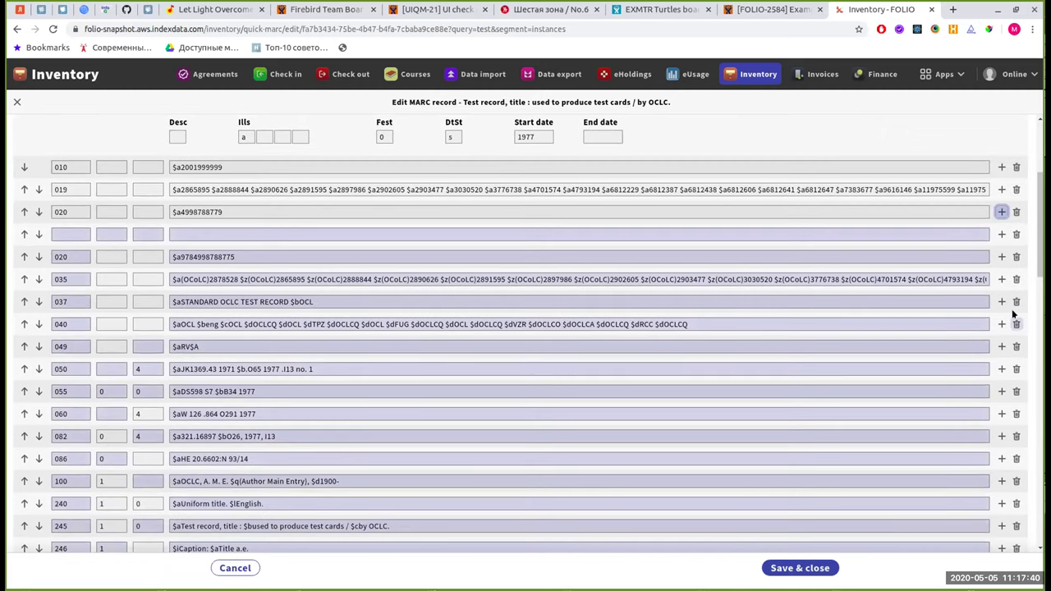
click(1016, 323)
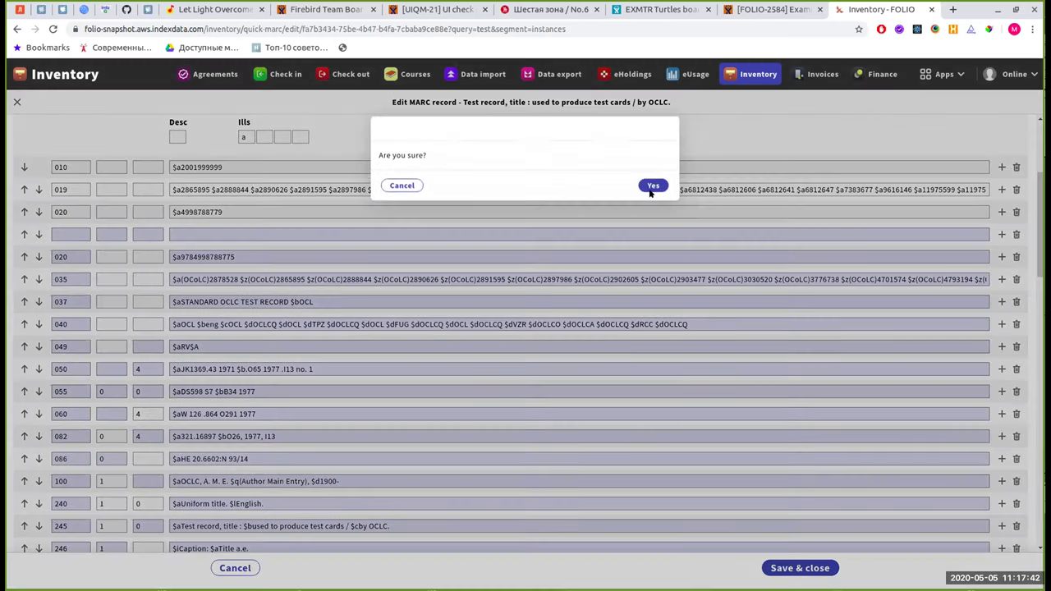
click(650, 182)
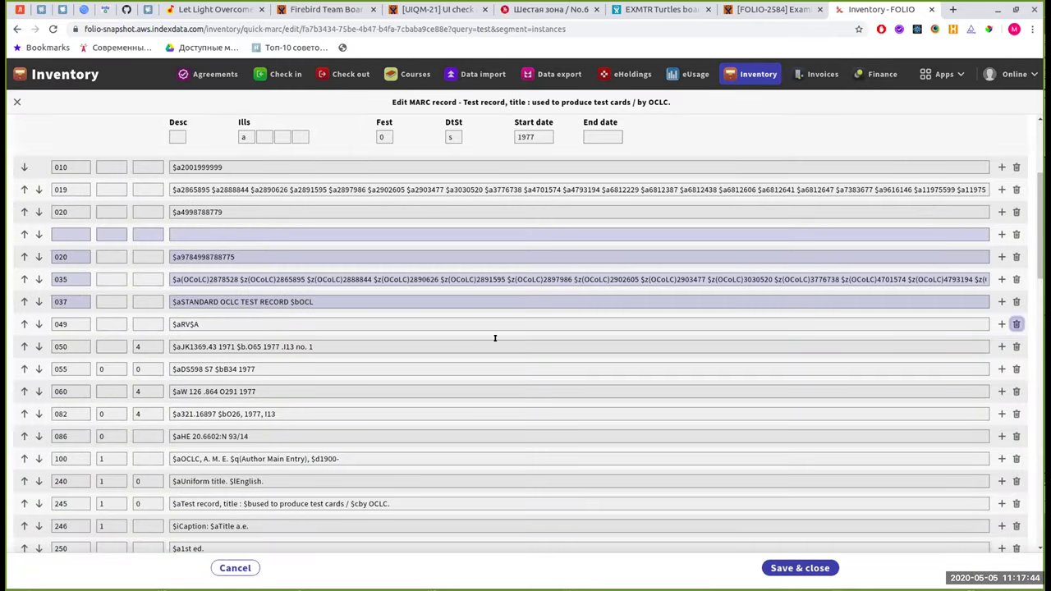
Move field 086 above 082 and field 240 above 100
scroll(183, 331, down, 1)
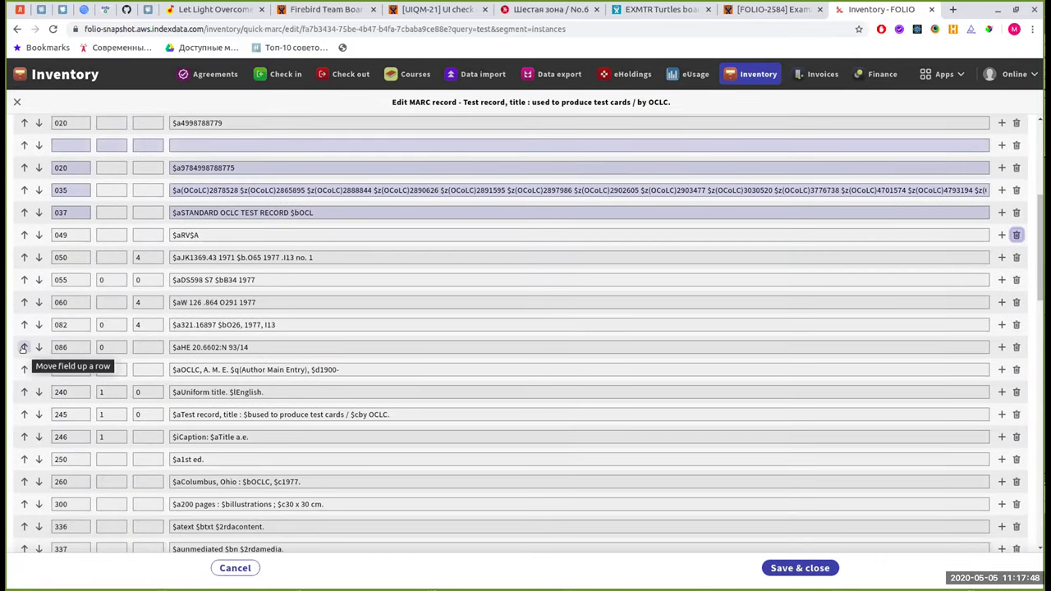
click(23, 348)
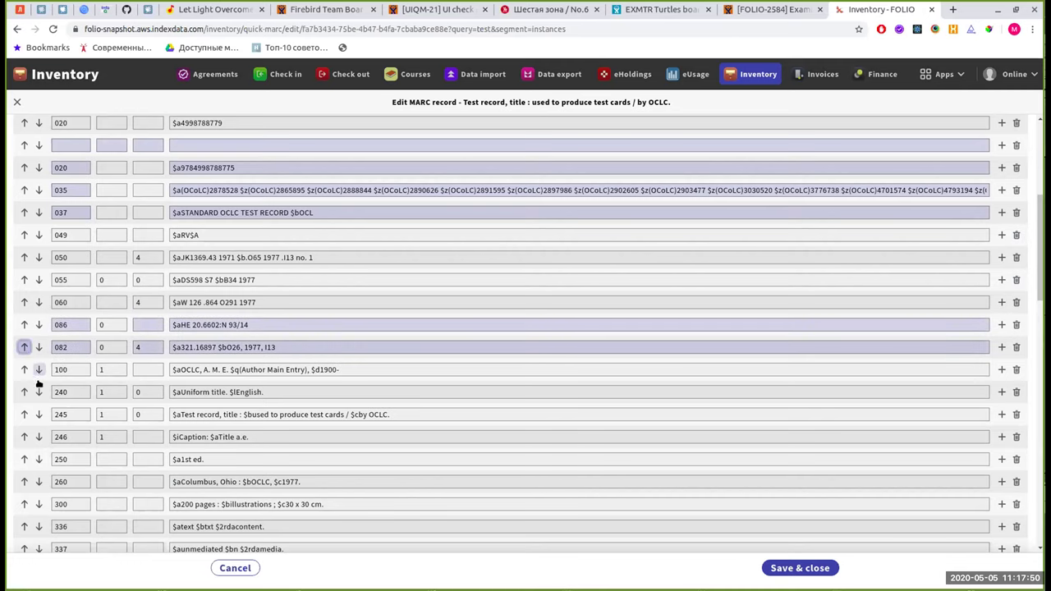
click(39, 369)
scroll(361, 356, down, 2)
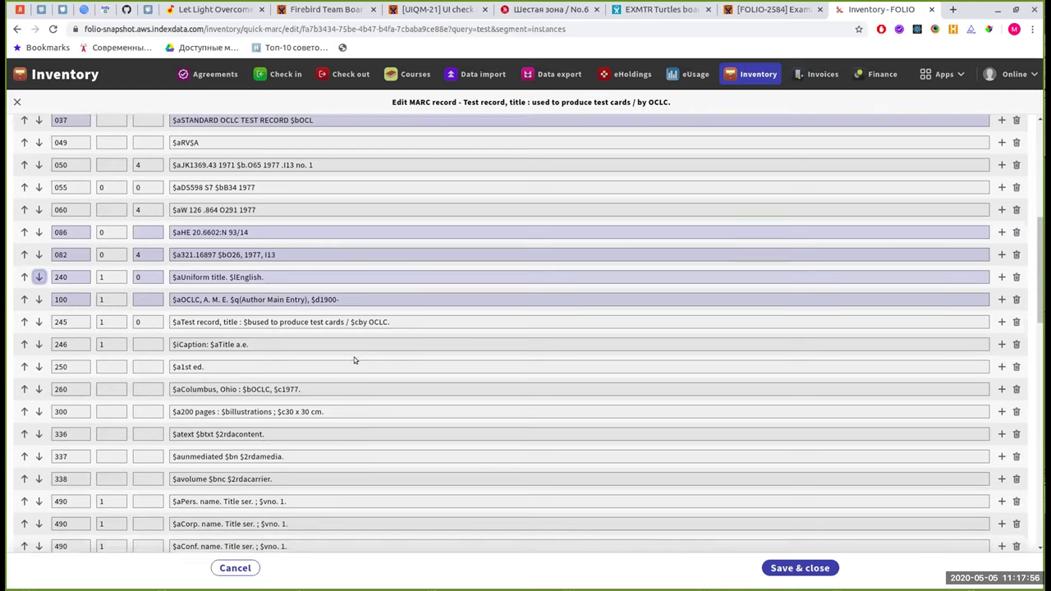
scroll(356, 361, down, 4)
Append 'asd sd' to the personal-name 490 series field
click(329, 356)
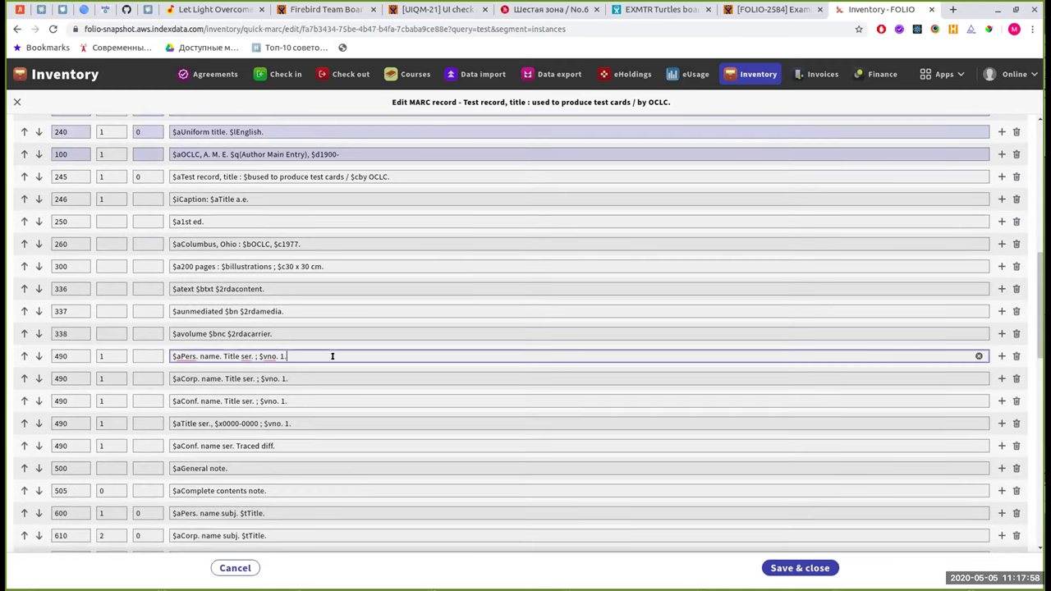
text(asd sd)
click(382, 378)
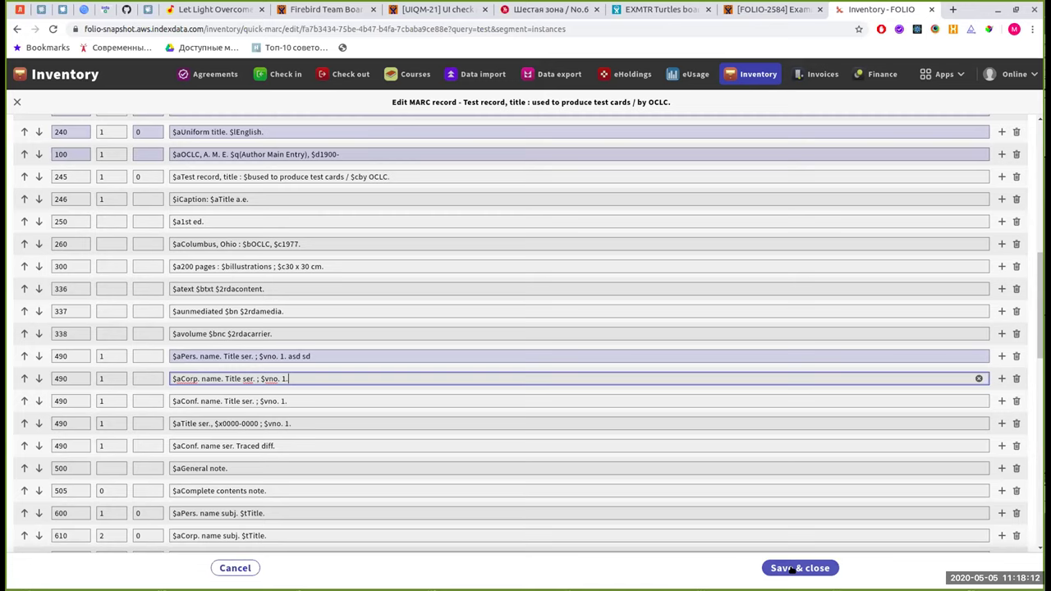
Attempt to save the record and dismiss the 'Record not saved' server error
click(792, 569)
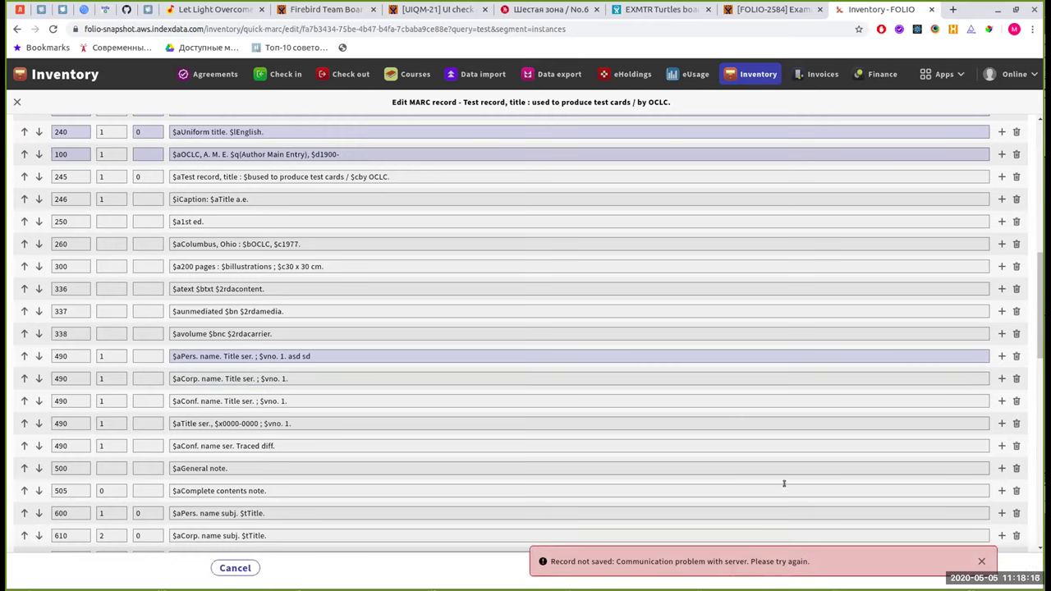
click(975, 561)
scroll(897, 354, up, 3)
scroll(896, 360, up, 2)
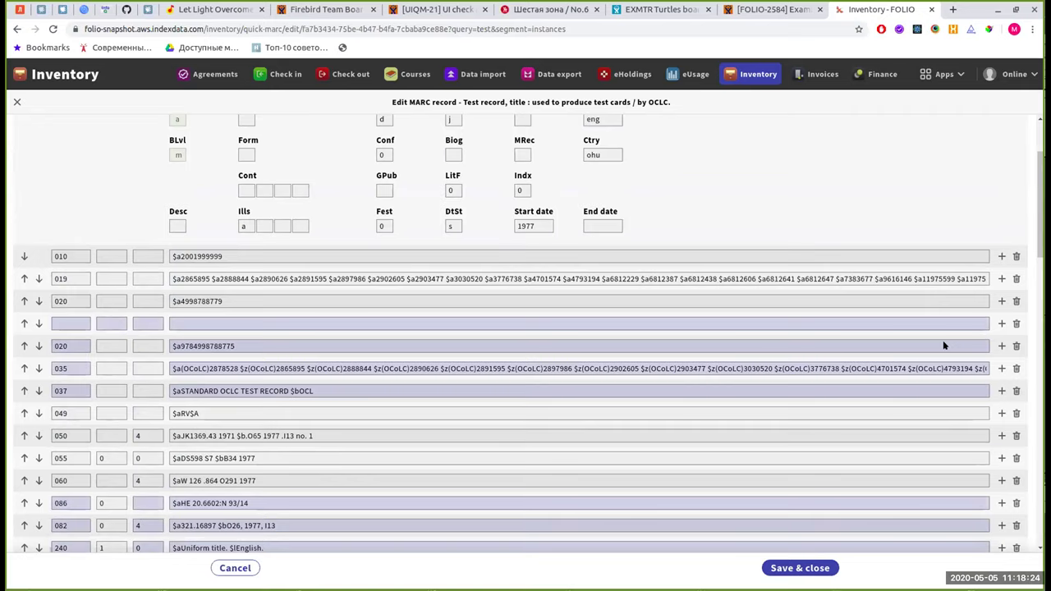
Delete the empty field and confirm its removal
click(1016, 323)
click(652, 189)
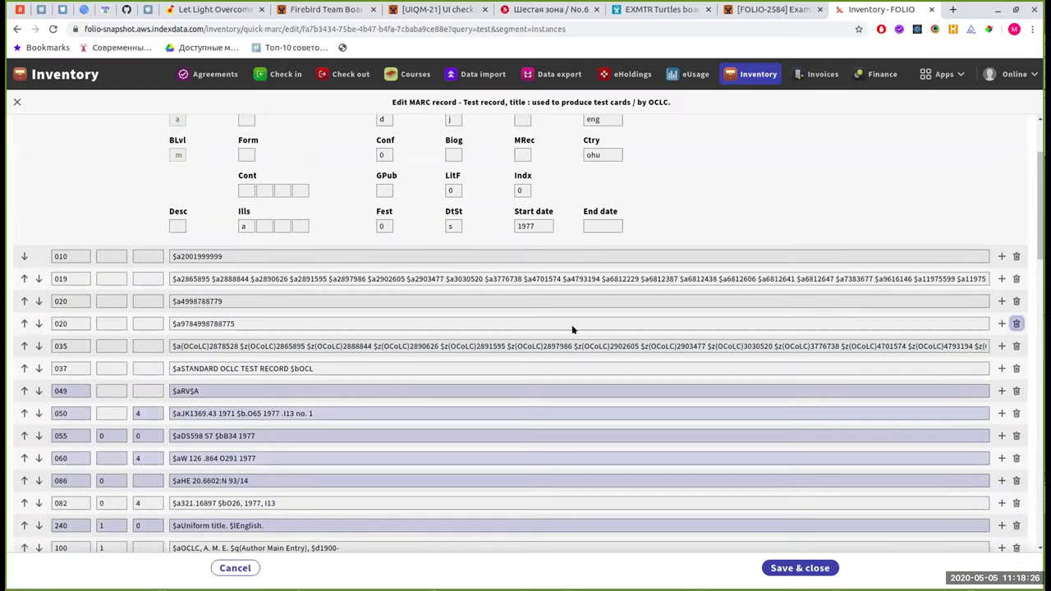
scroll(380, 342, down, 2)
Add a new field below 035 with tag 56 and content $asf
click(1001, 227)
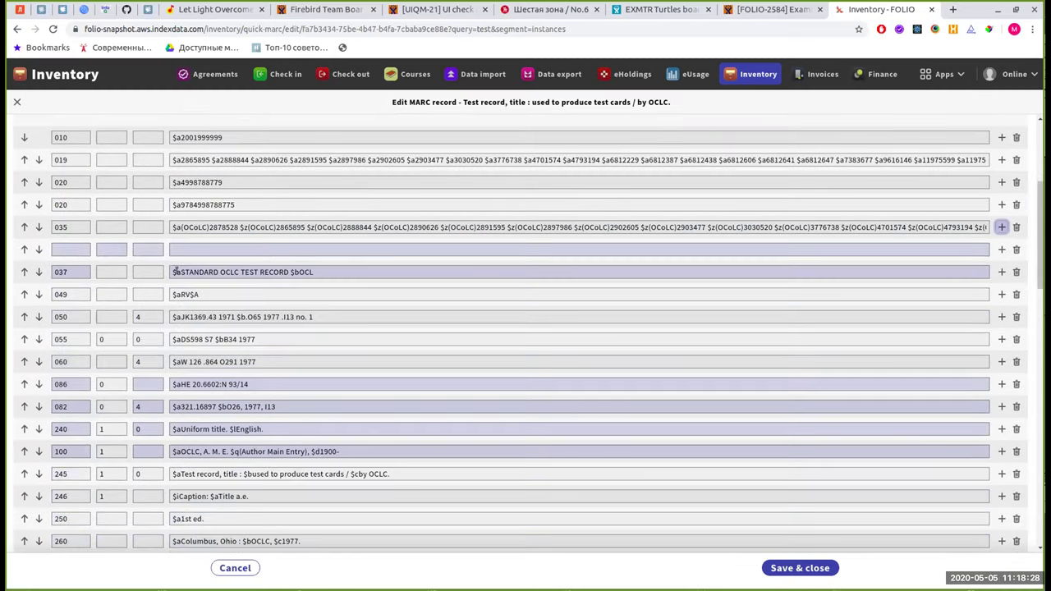
click(87, 255)
text(56)
click(216, 249)
text($asf)
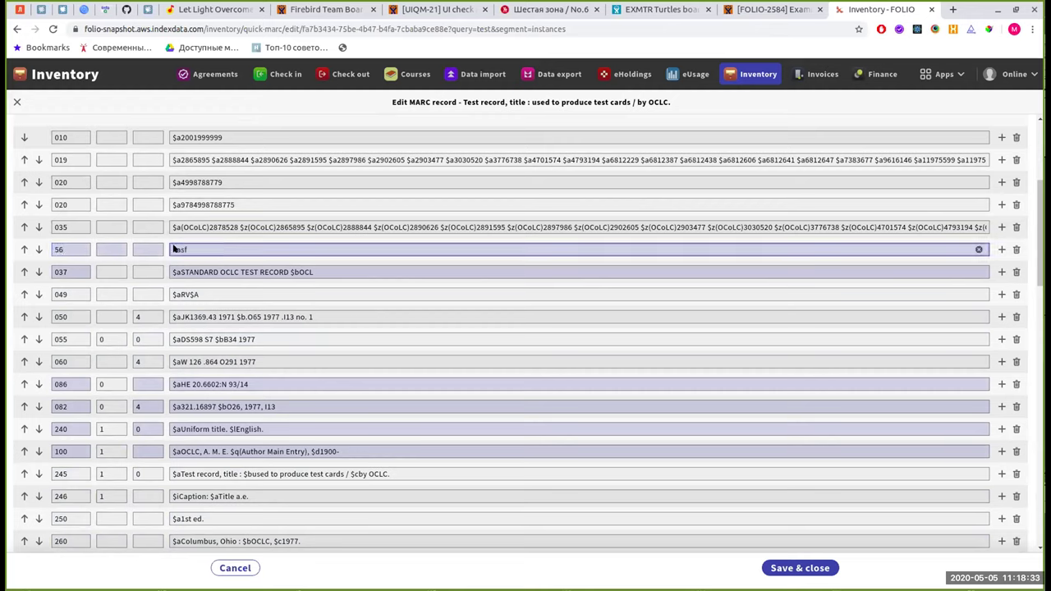
key(Tab)
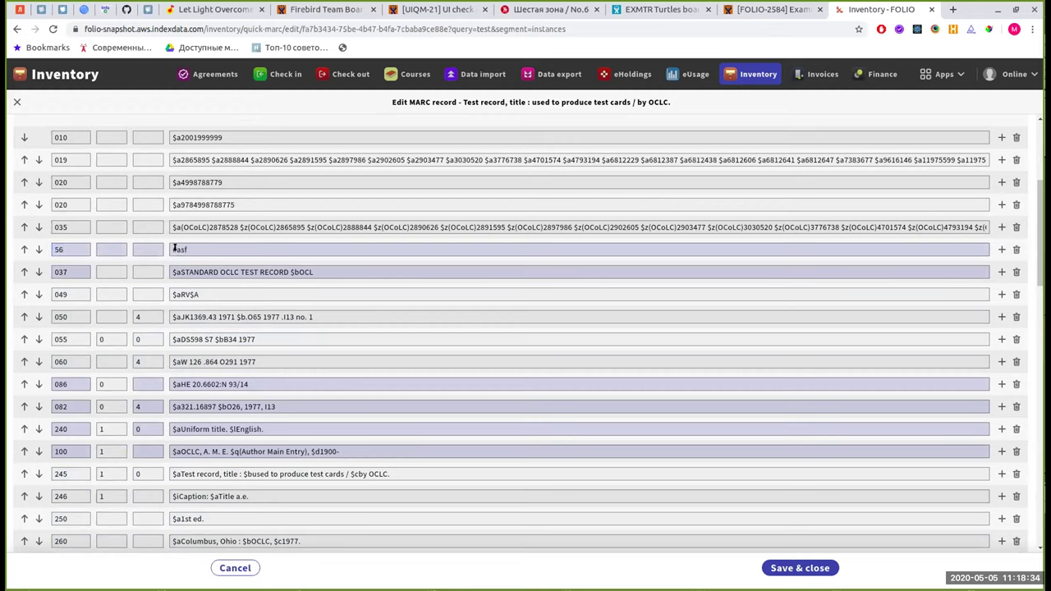
Retry Save & close, which fails again with the server error
click(792, 566)
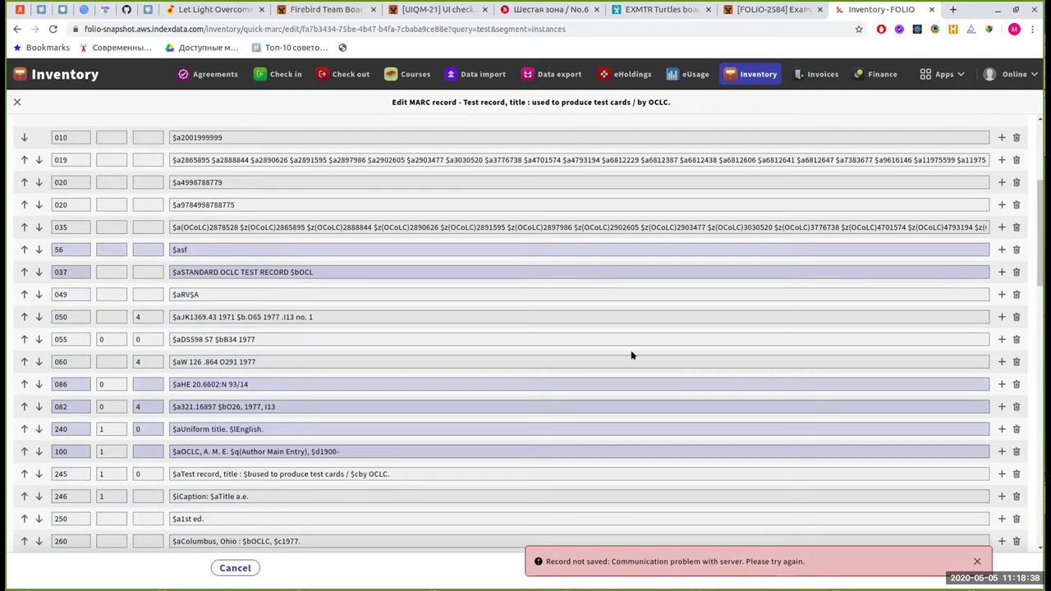
scroll(631, 350, down, 1)
scroll(630, 348, up, 1)
scroll(632, 346, up, 1)
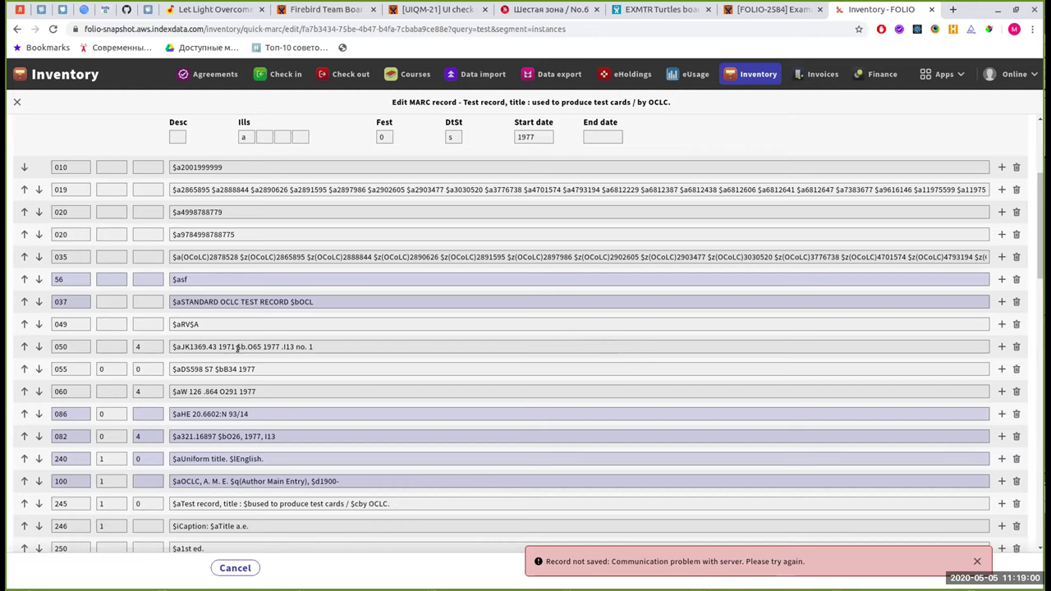
Cancel the unsaved quickMARC edits to the Test record
click(230, 568)
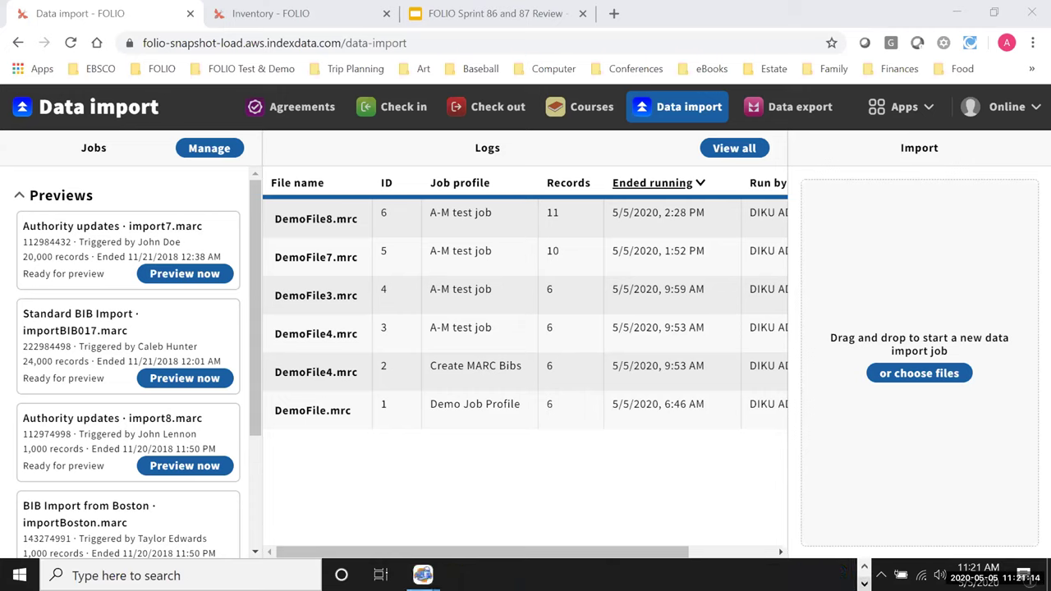
Switch to the MarcEdit window showing DemoFile9.mrk from the taskbar
mouse_move(422, 575)
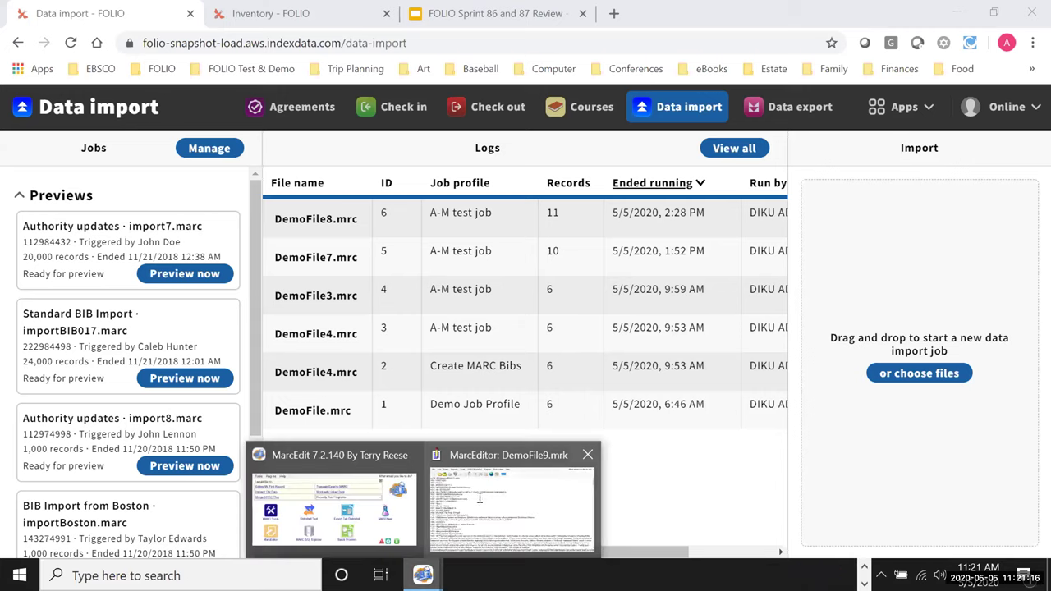
click(480, 497)
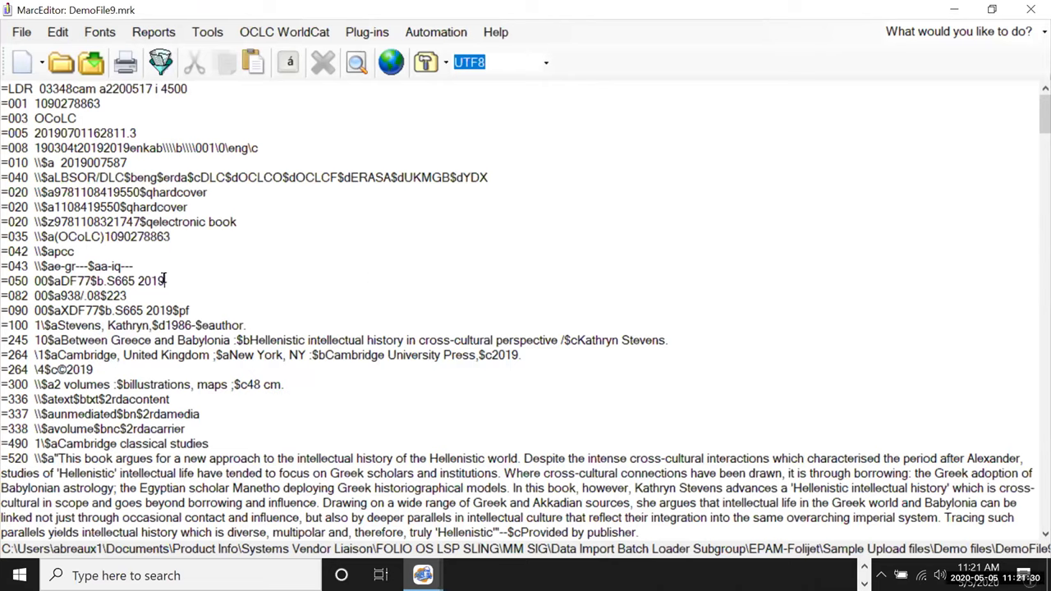
drag(164, 281, 5, 281)
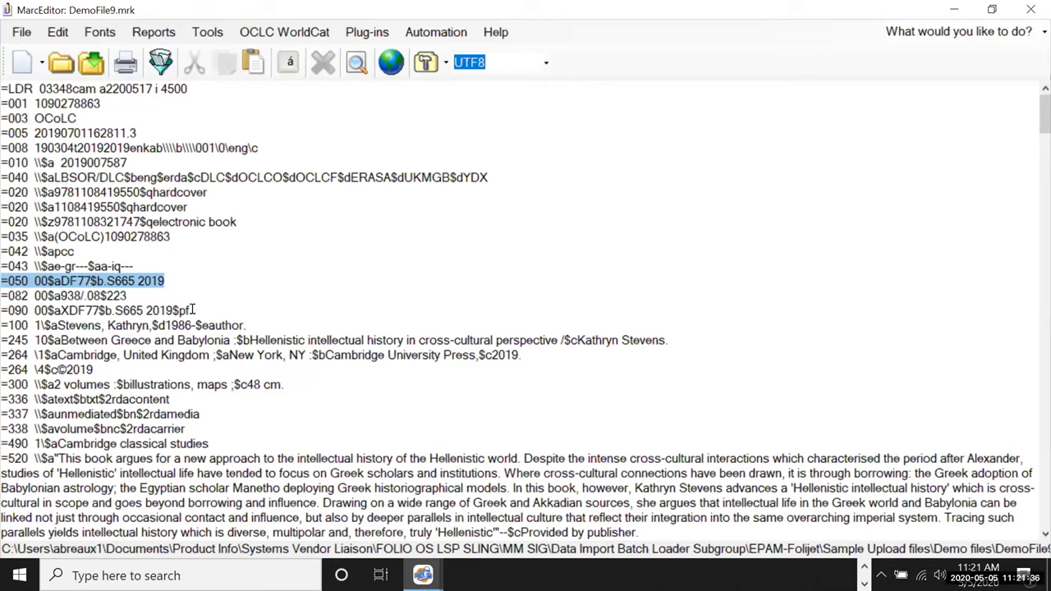
drag(192, 308, 6, 306)
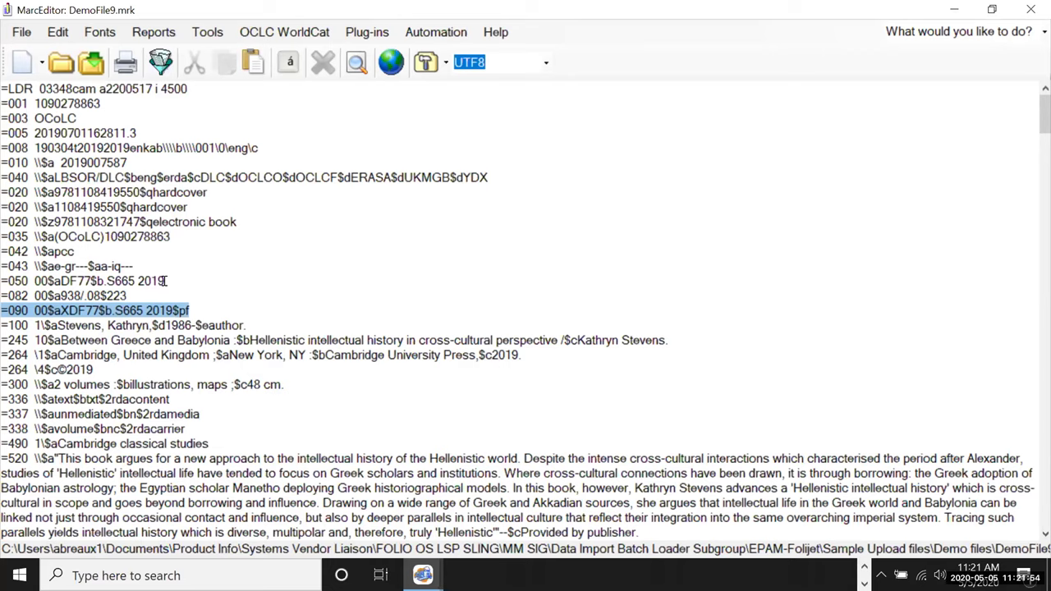
click(195, 307)
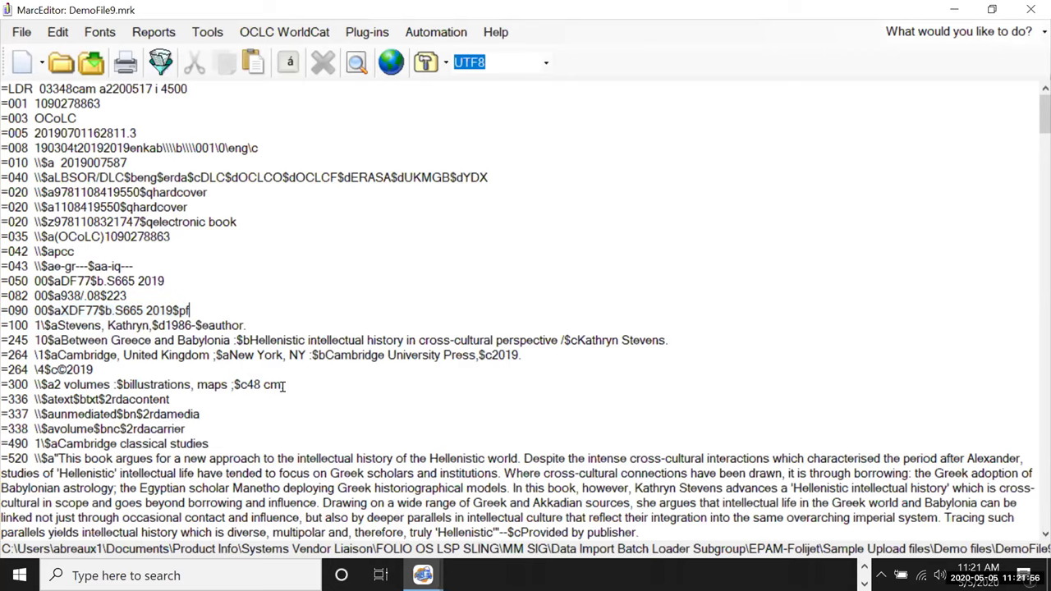
drag(282, 386, 245, 379)
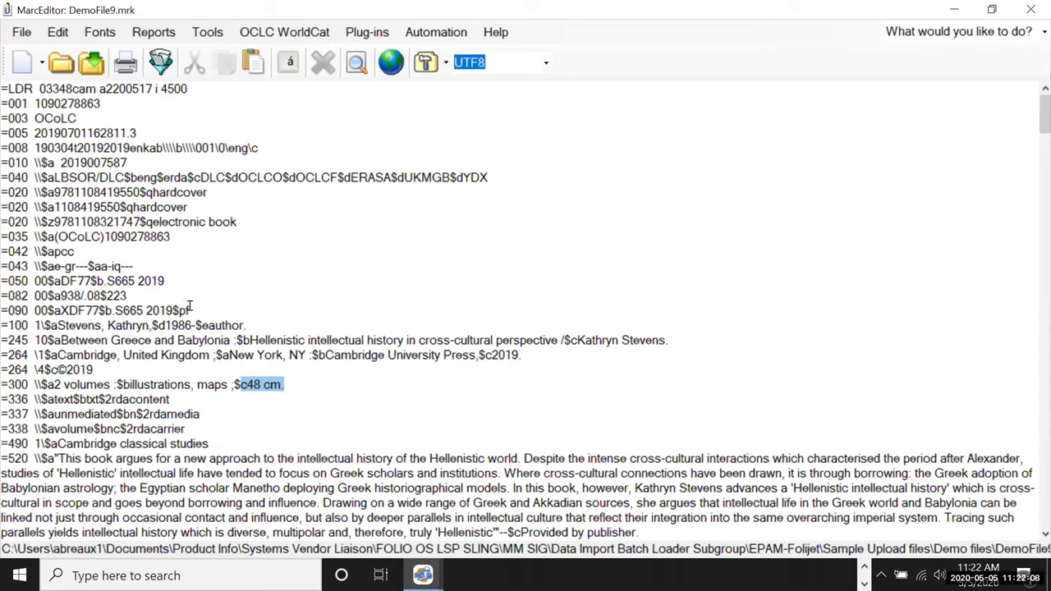
click(111, 367)
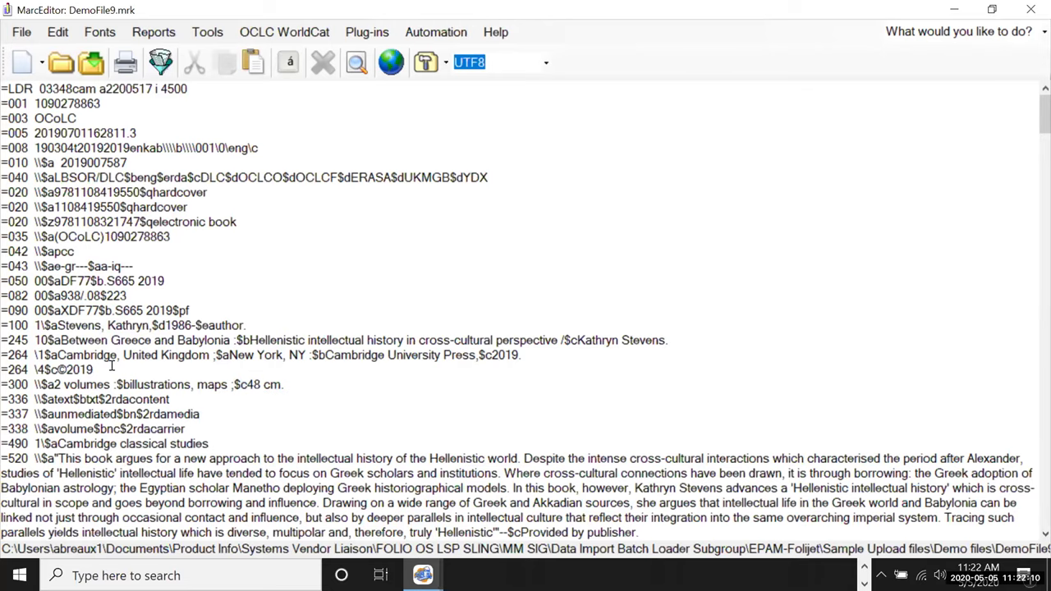
key(ctrl+z)
key(ctrl+y)
scroll(111, 367, down, 4)
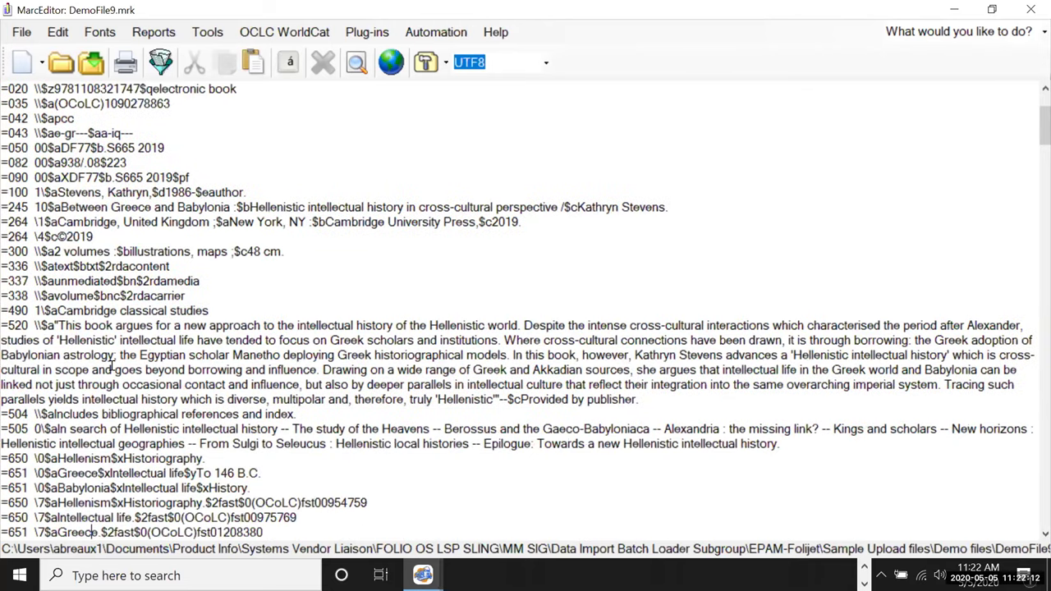
scroll(111, 366, down, 4)
drag(169, 370, 6, 363)
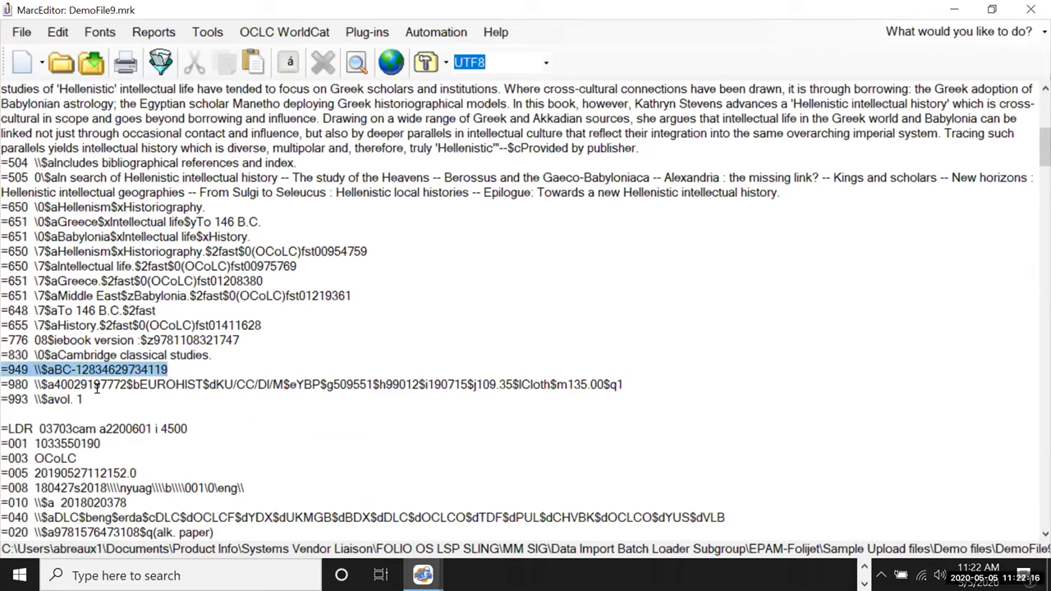
drag(629, 377, 2, 384)
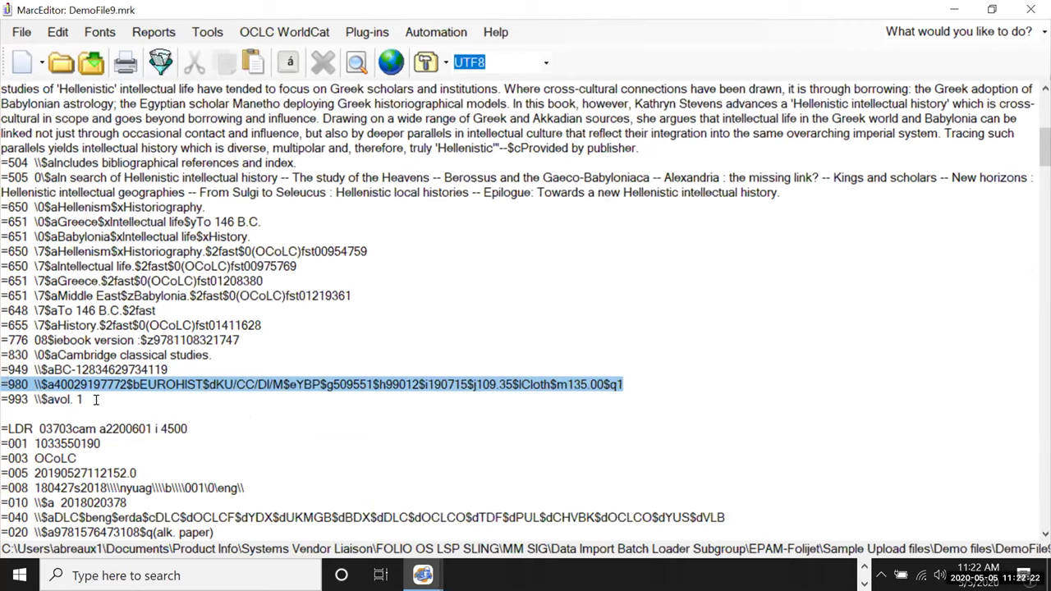
drag(92, 399, 1, 400)
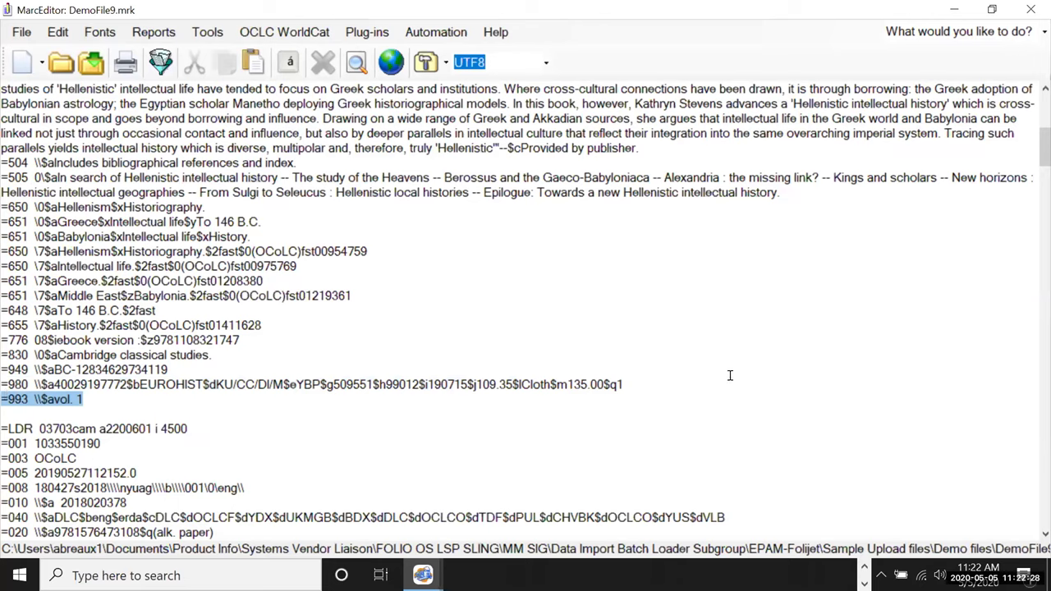
click(864, 569)
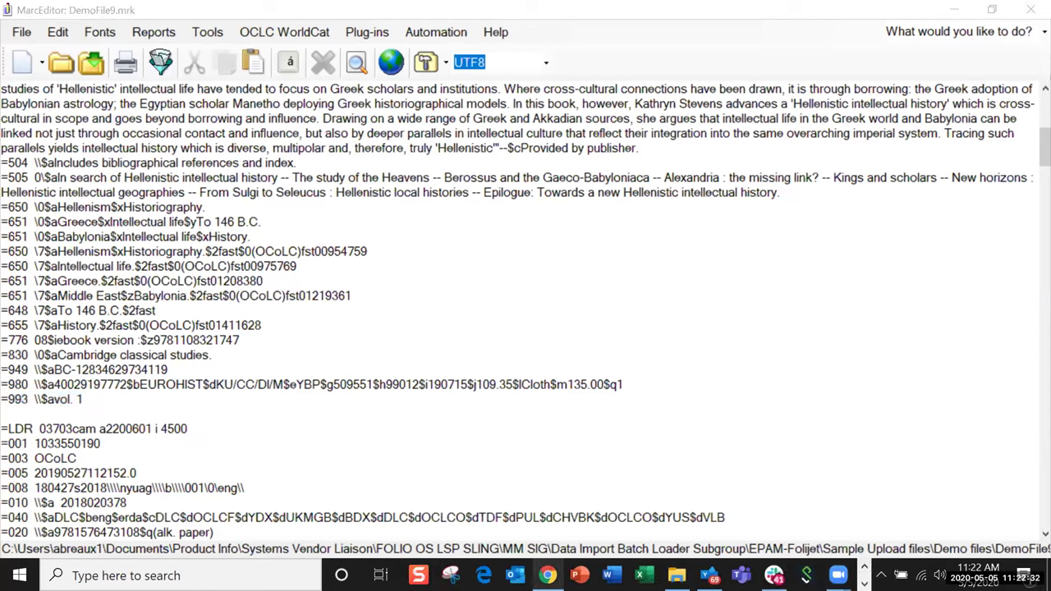
Return to FOLIO Settings and review the A-M test job profile details
click(547, 575)
click(906, 107)
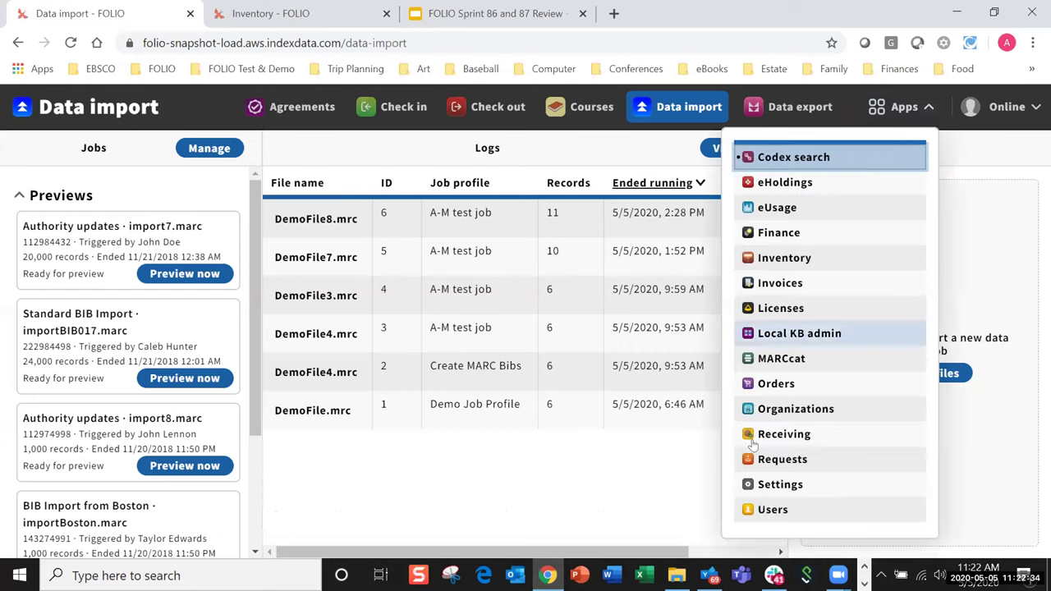
click(751, 484)
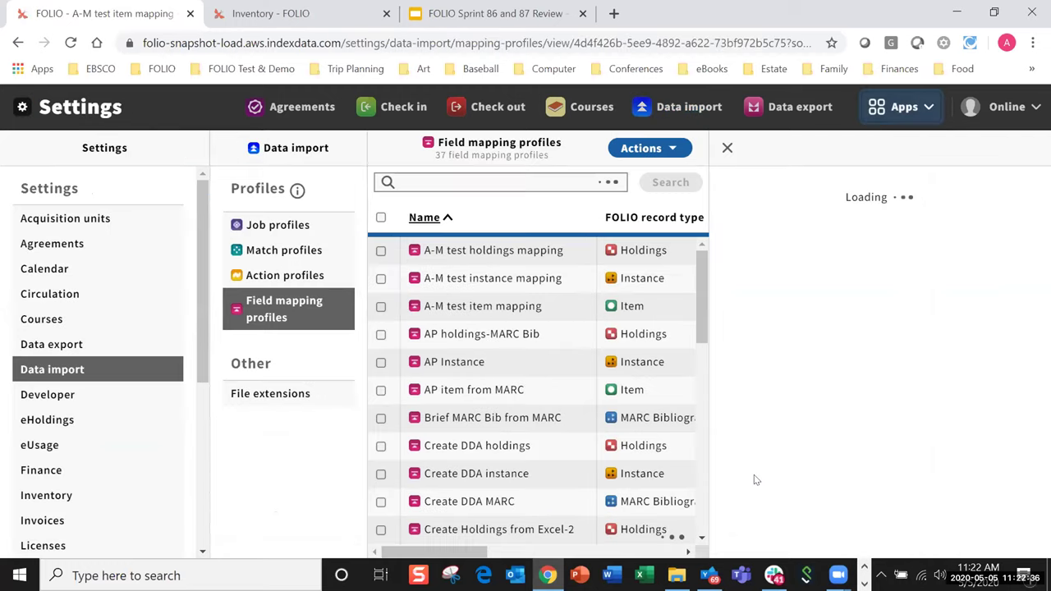
click(294, 225)
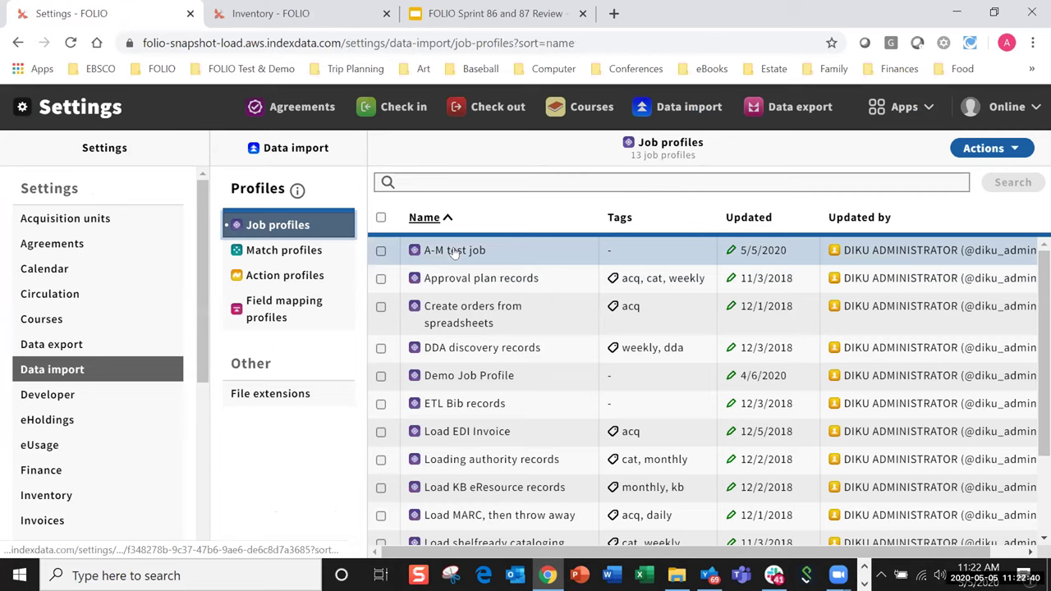
click(453, 251)
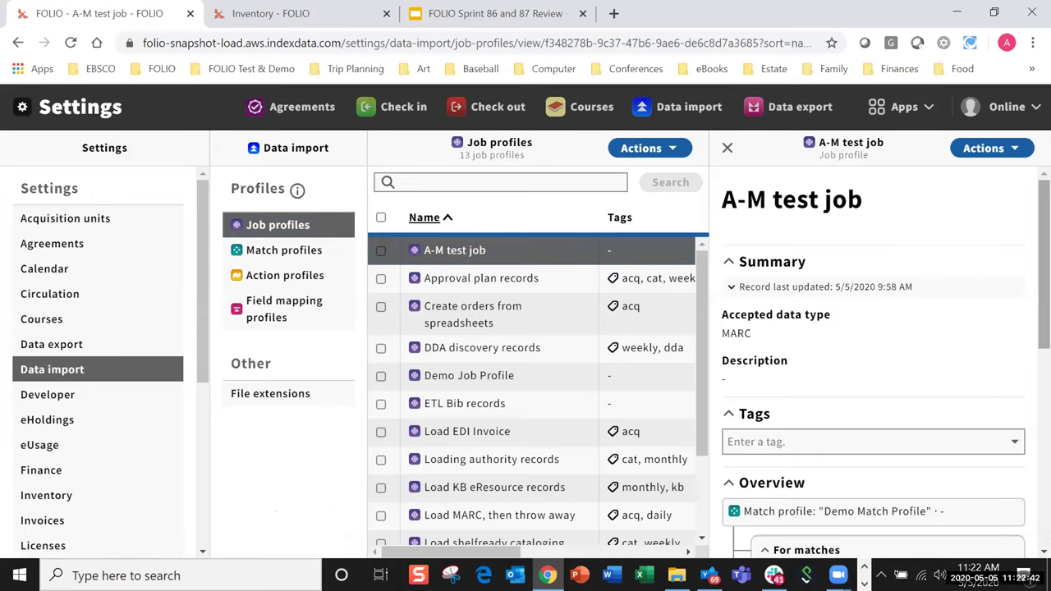
scroll(870, 370, down, 2)
scroll(877, 280, down, 2)
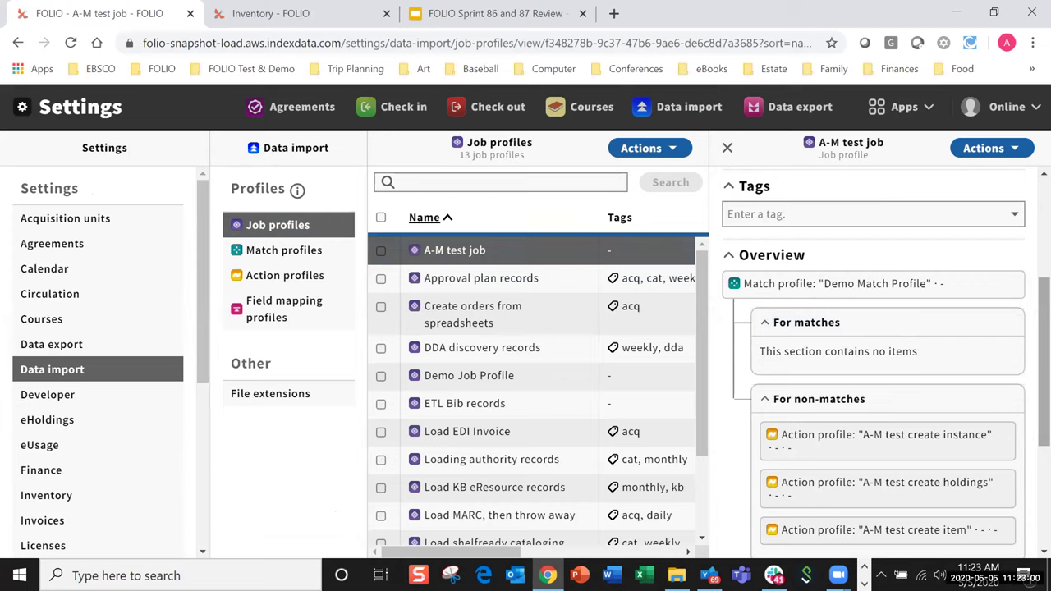
scroll(813, 401, down, 3)
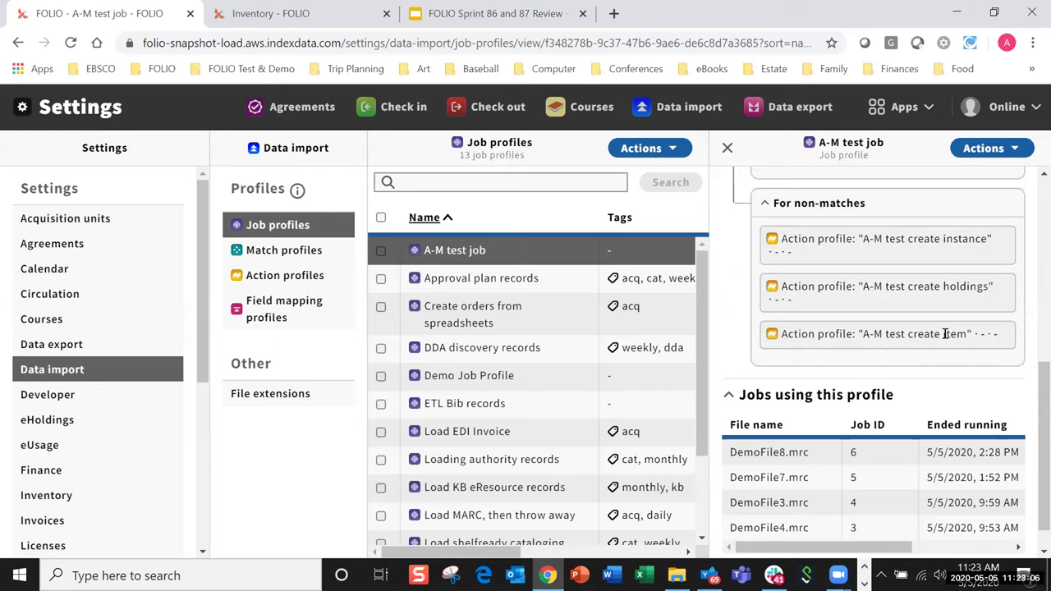
Go through Action profiles to the data import Match profiles list
click(275, 274)
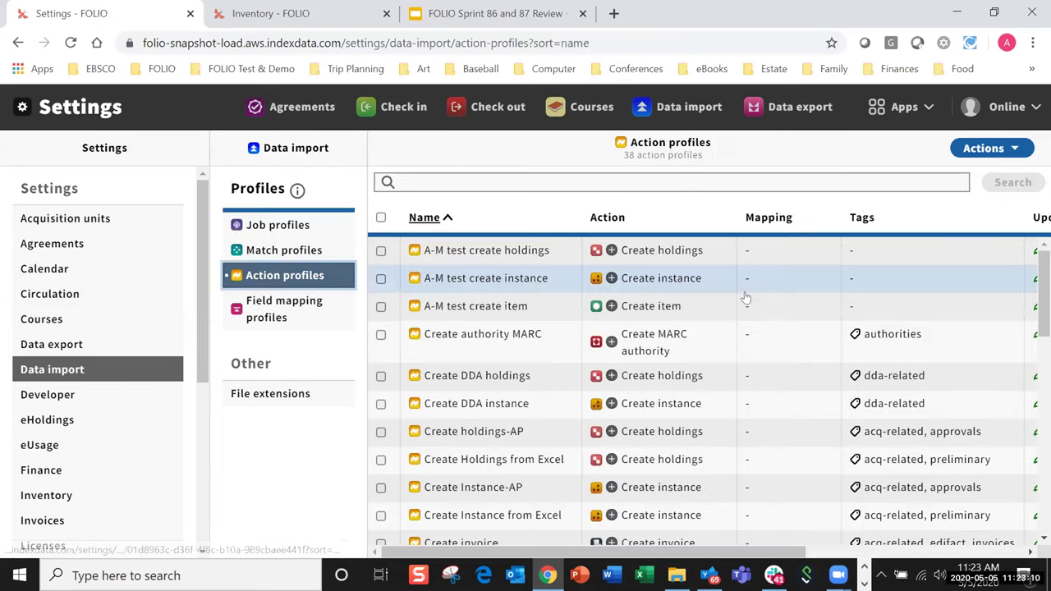
click(295, 251)
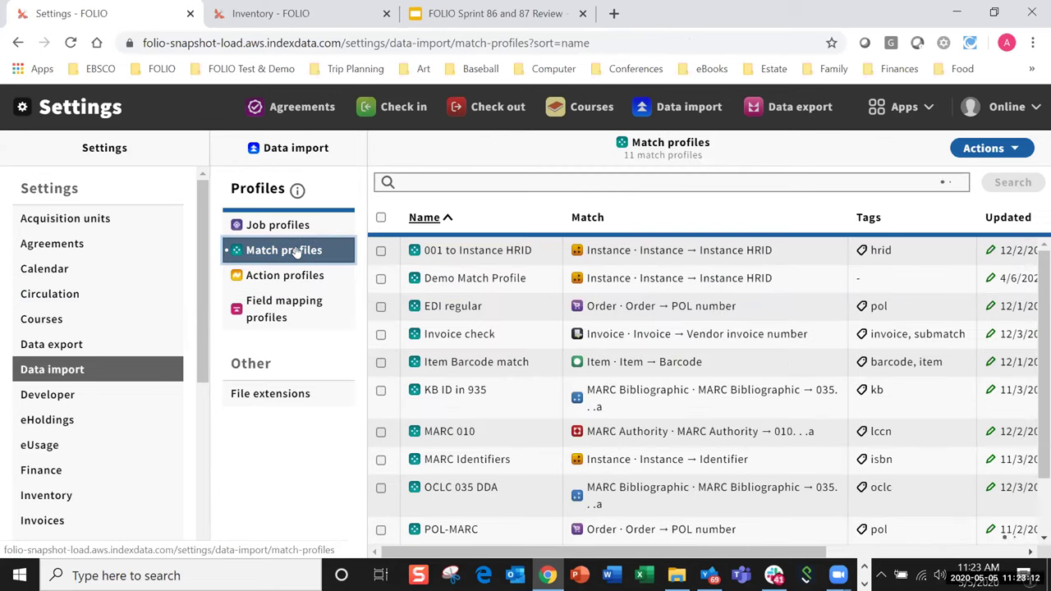
click(296, 250)
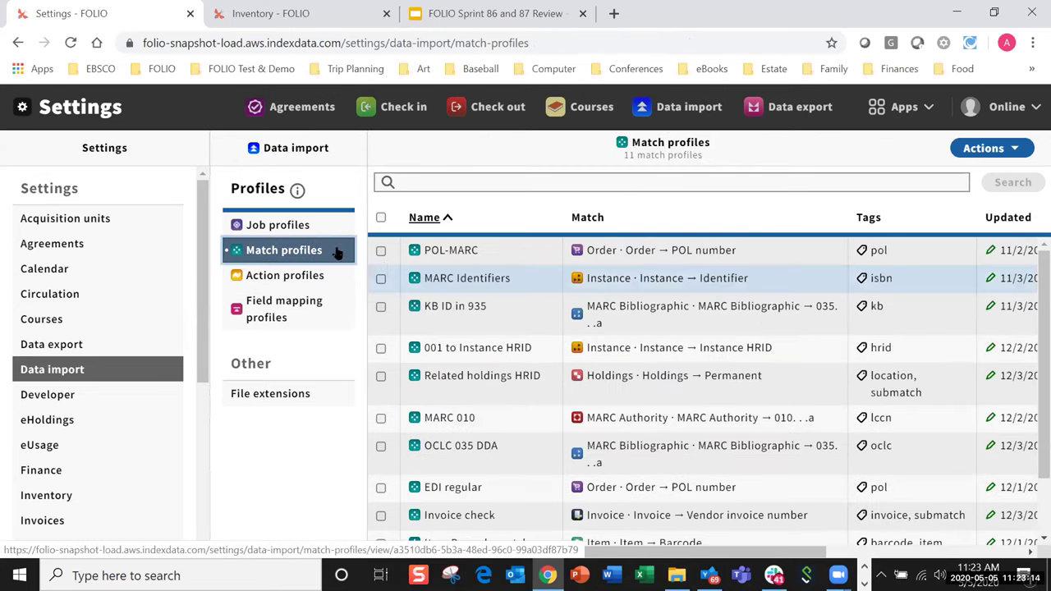
Sort match profiles by Name and review Demo Match Profile's 022-to-Instance HRID criteria
click(449, 220)
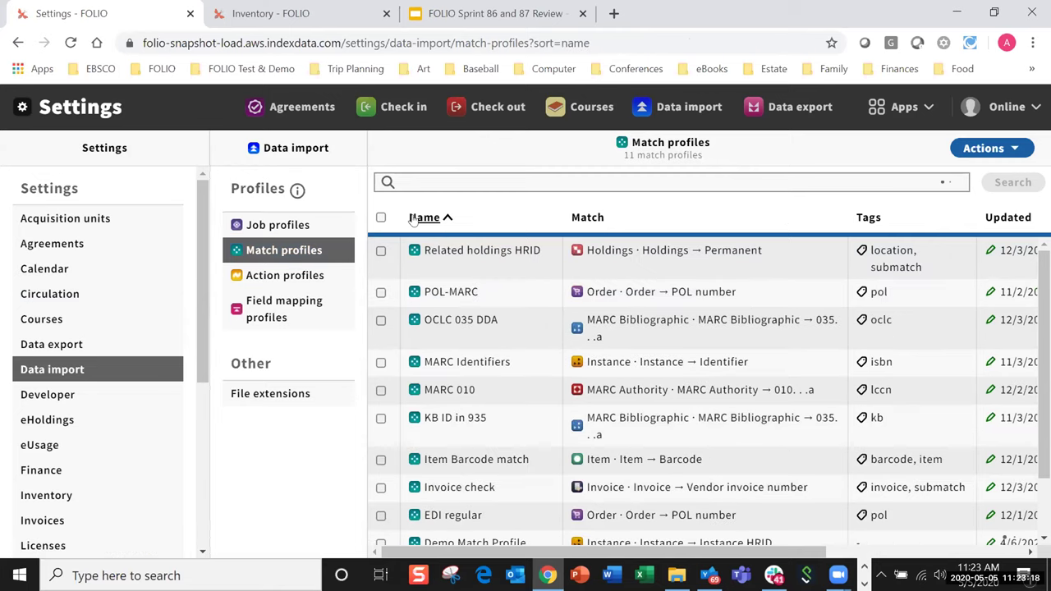
click(443, 280)
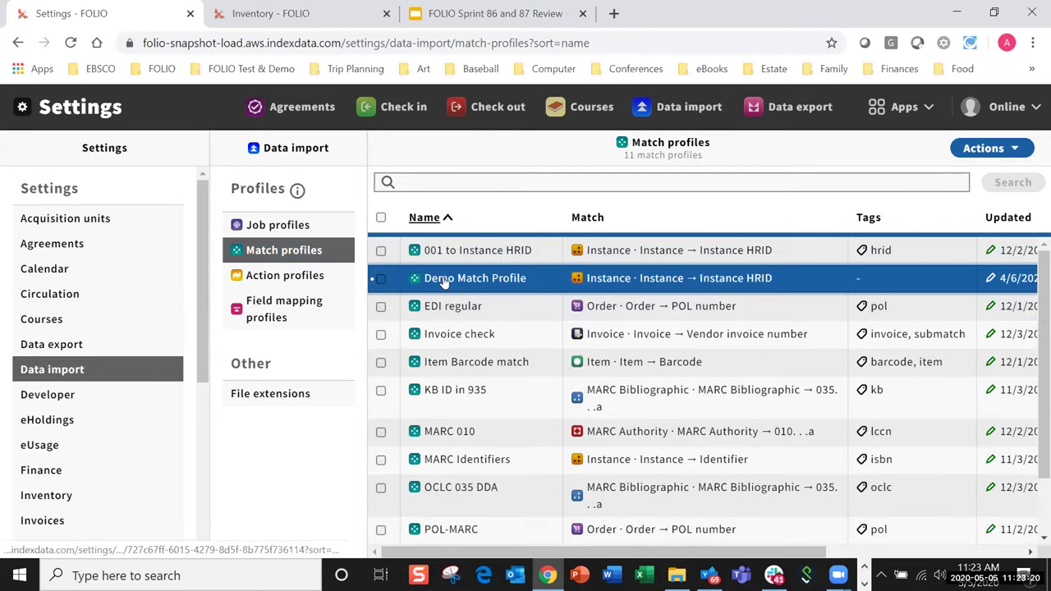
drag(1044, 220, 1043, 278)
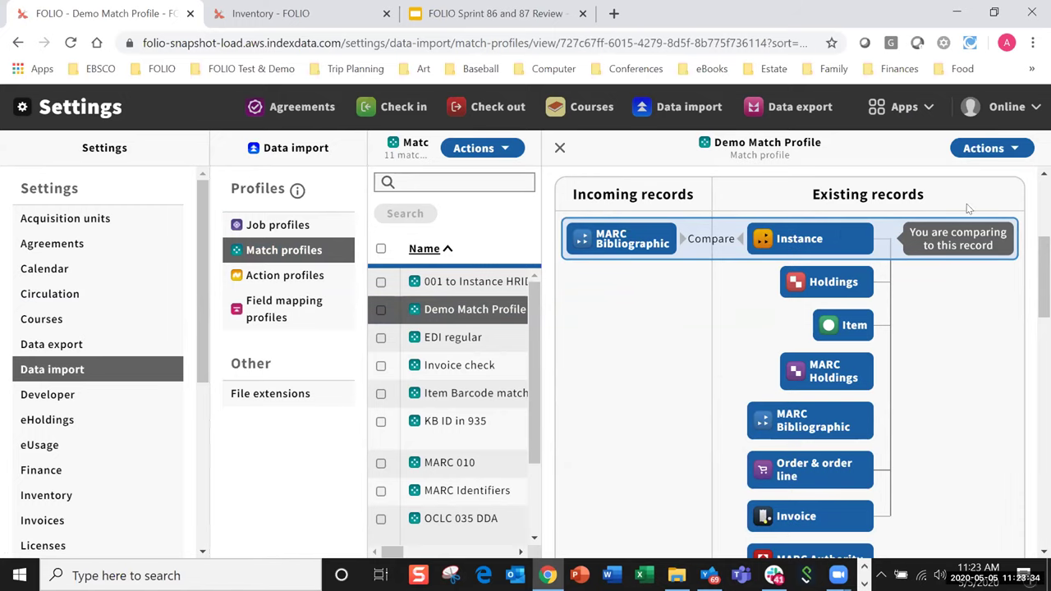
drag(1043, 277, 1043, 379)
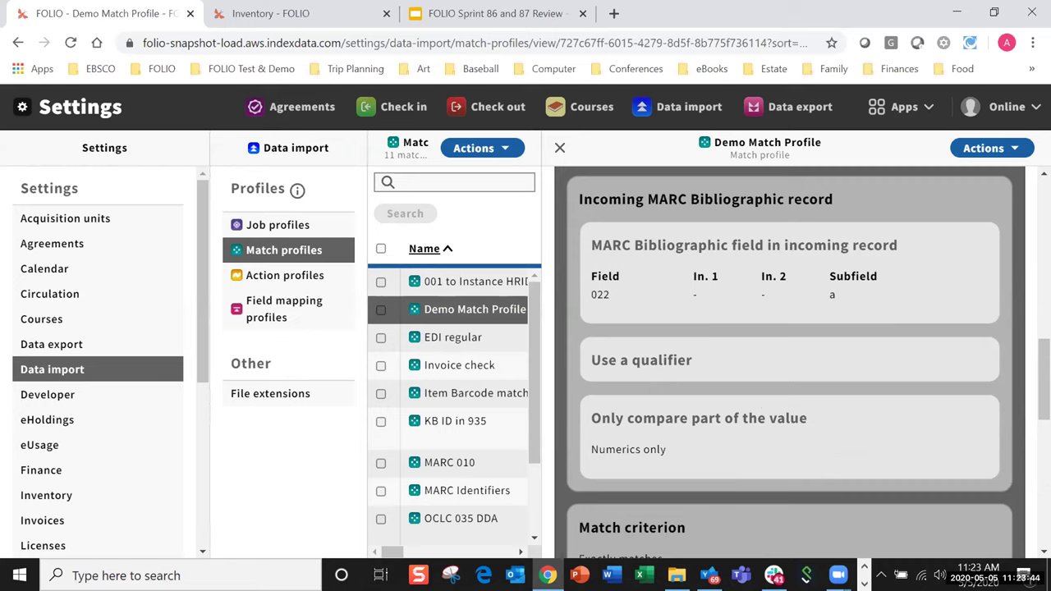
scroll(1043, 378, down, 5)
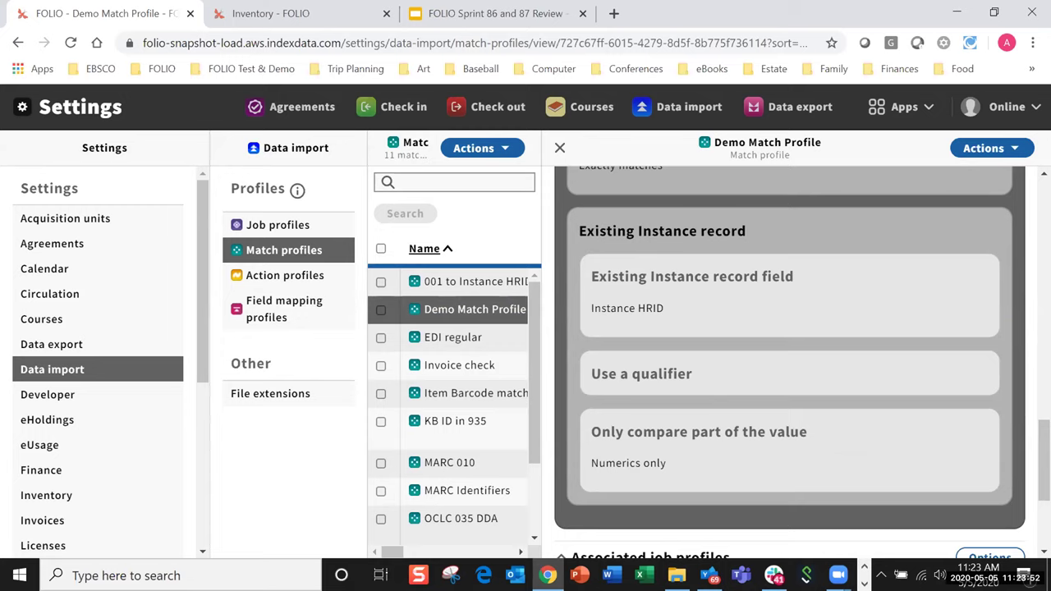
drag(1044, 459, 1044, 431)
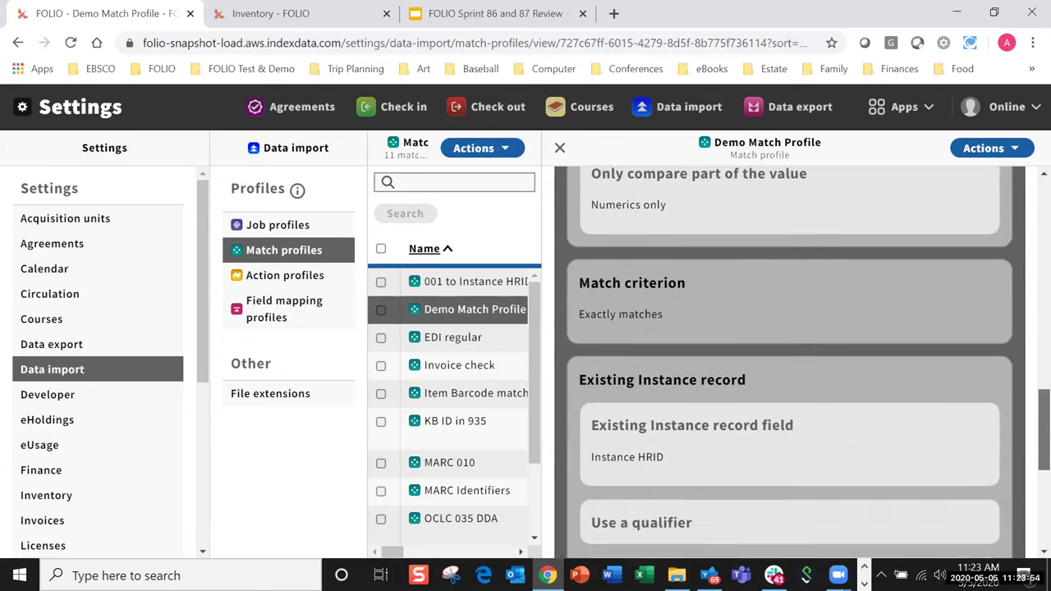
scroll(923, 420, up, 5)
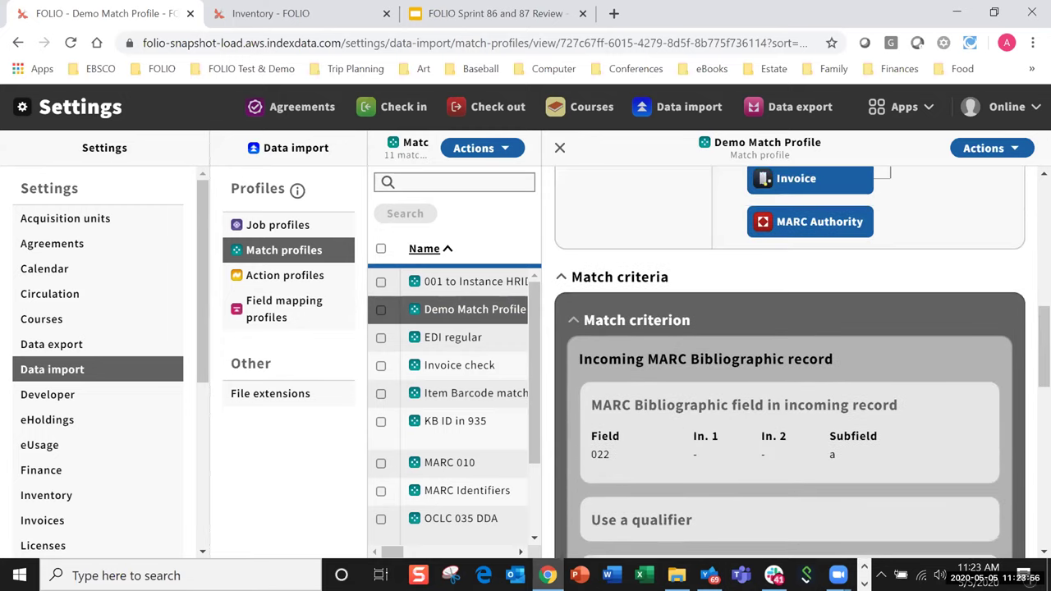
scroll(790, 357, down, 5)
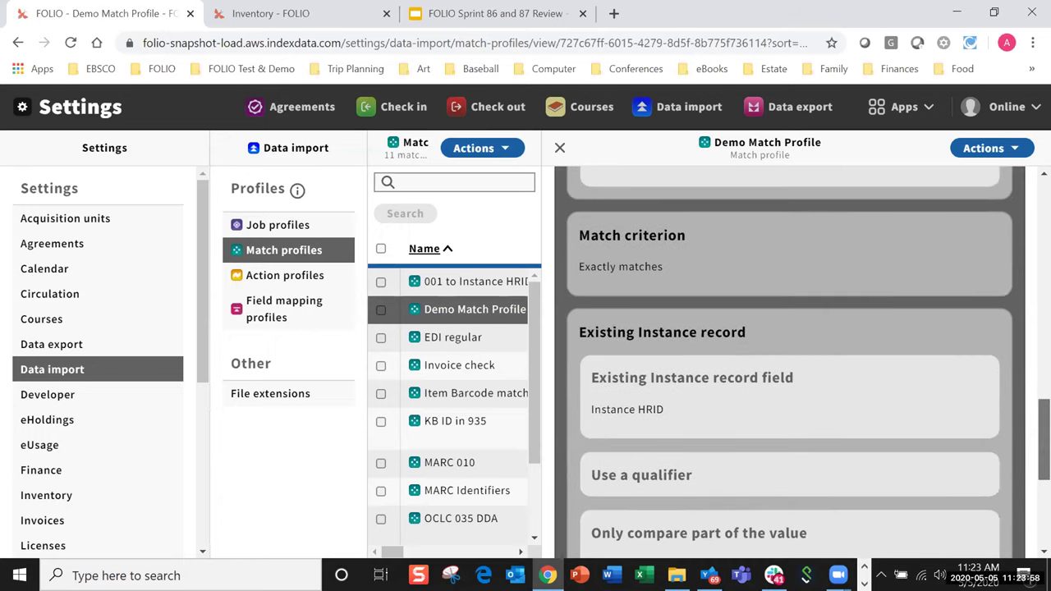
scroll(740, 425, down, 1)
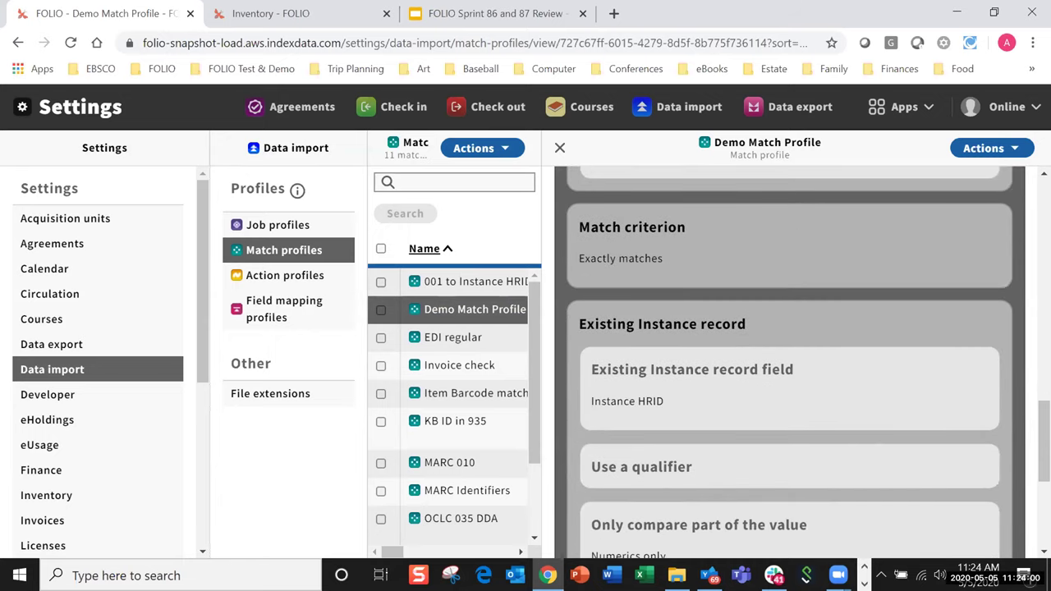
scroll(702, 239, up, 2)
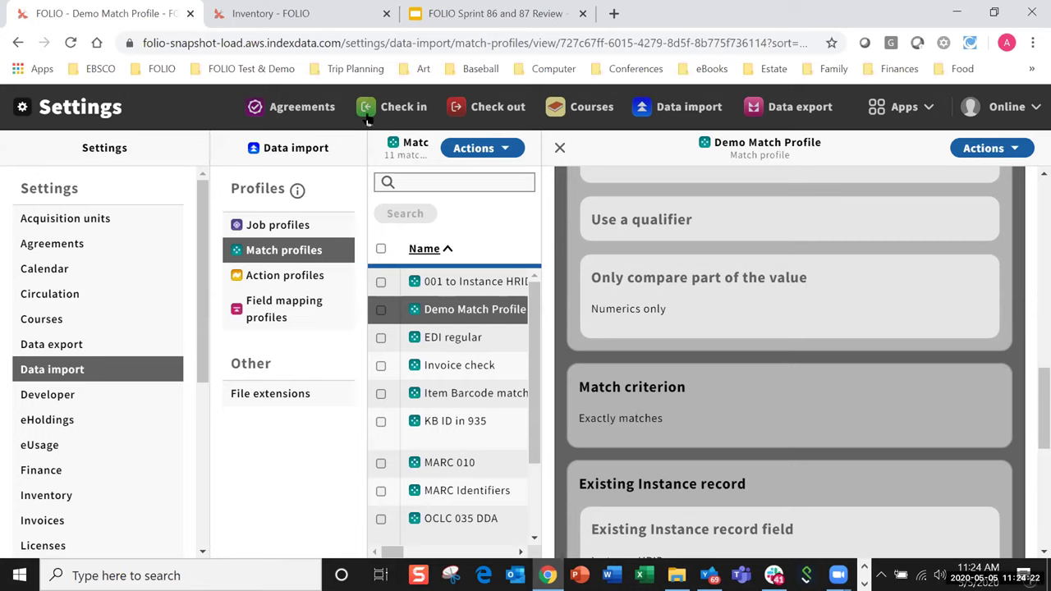
Check the A-M test create holdings action profile's linked field mapping, then list field mapping profiles
click(259, 277)
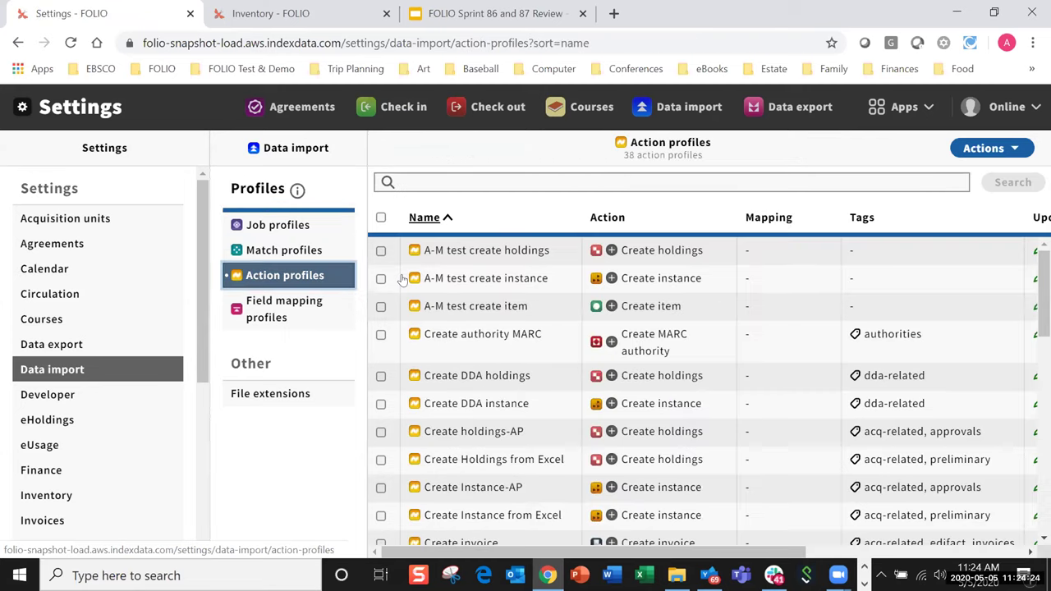
click(479, 253)
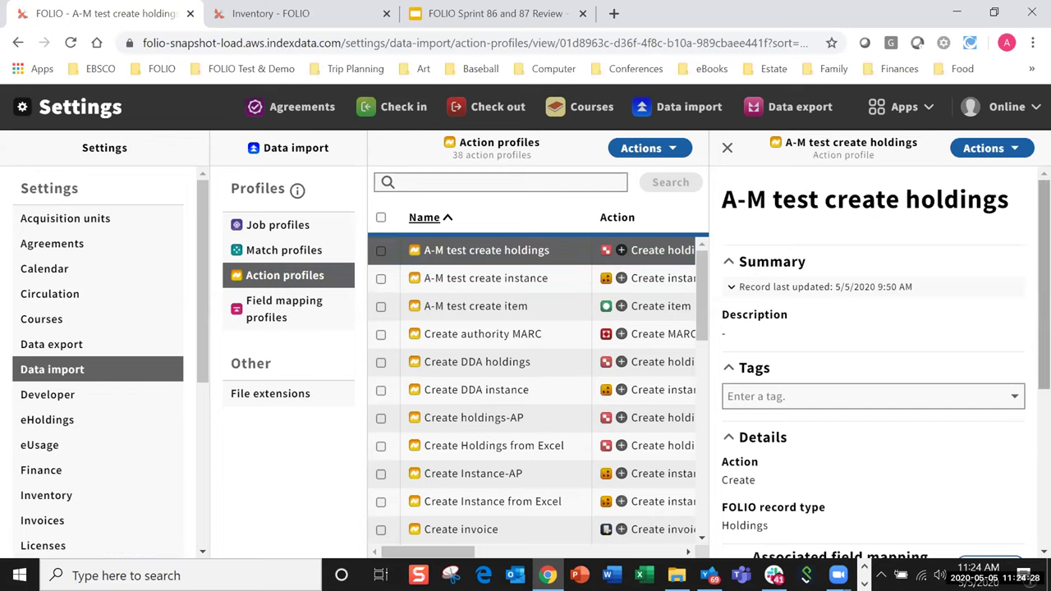
scroll(772, 392, down, 3)
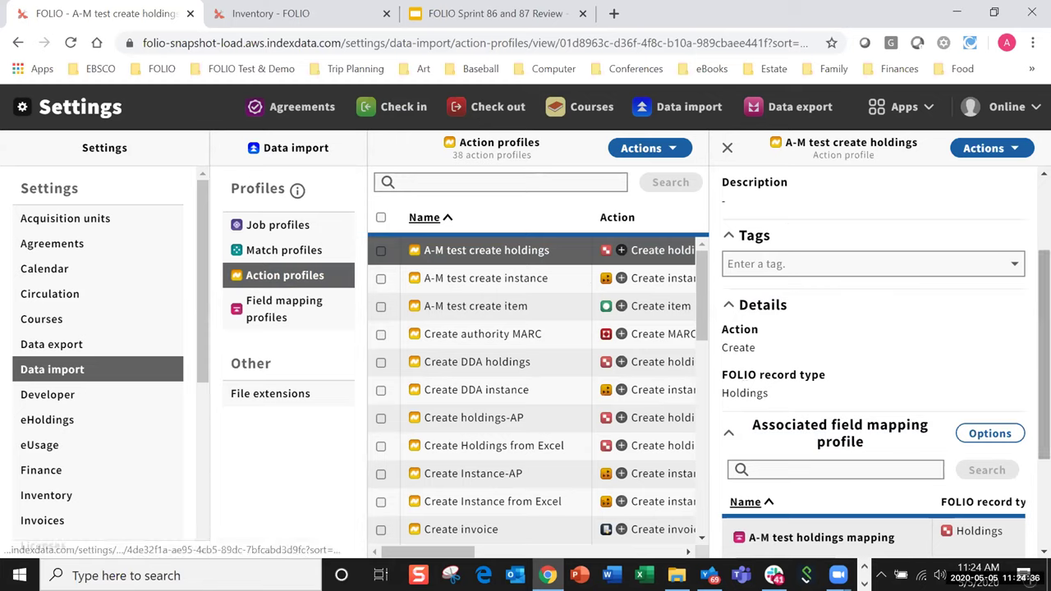
scroll(887, 368, down, 1)
scroll(819, 376, down, 4)
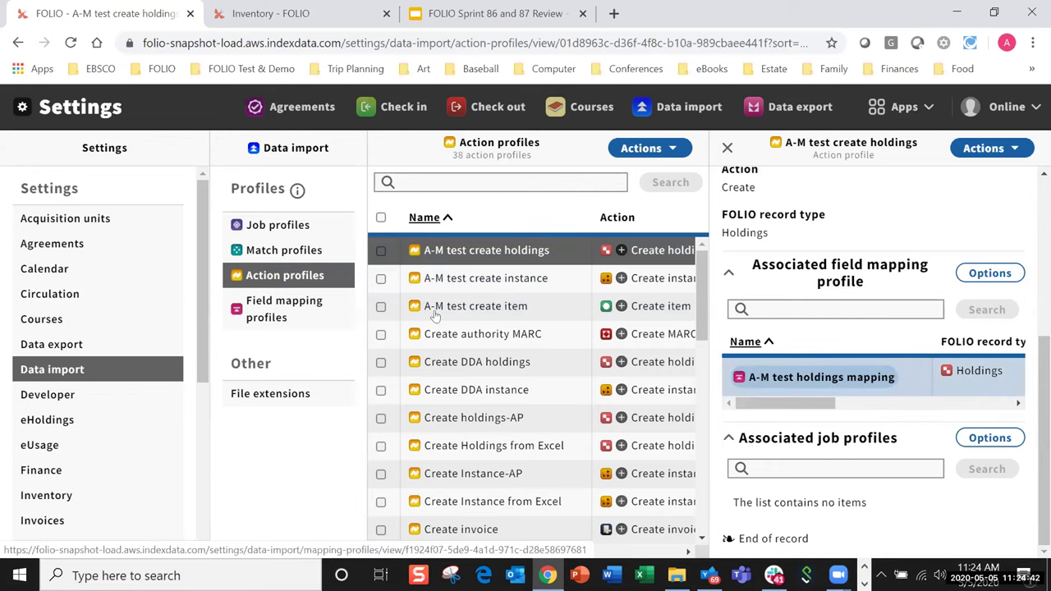
click(273, 307)
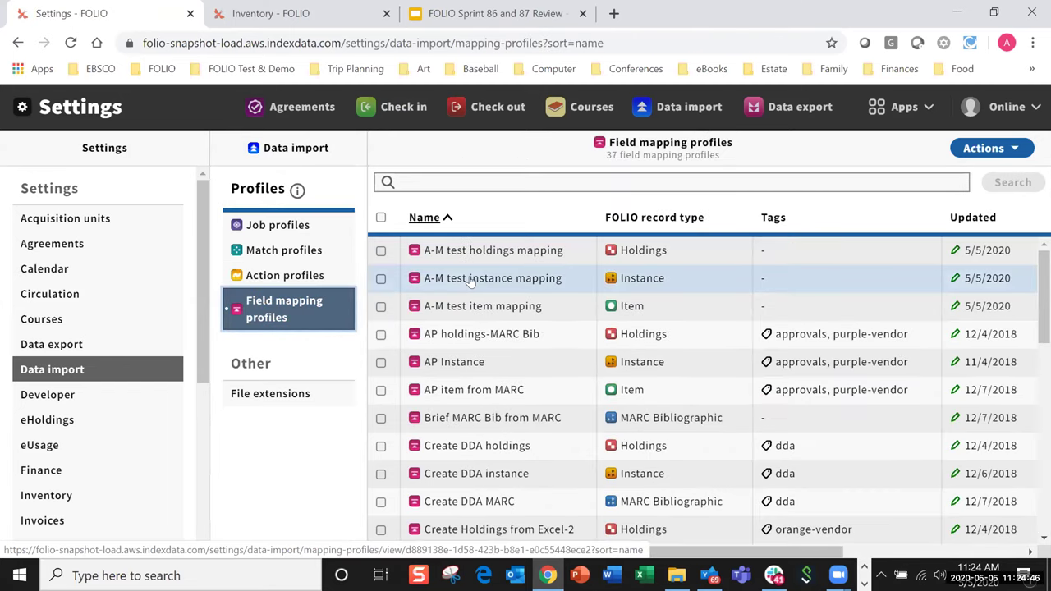
Open the A-M test instance mapping profile in edit mode
click(472, 280)
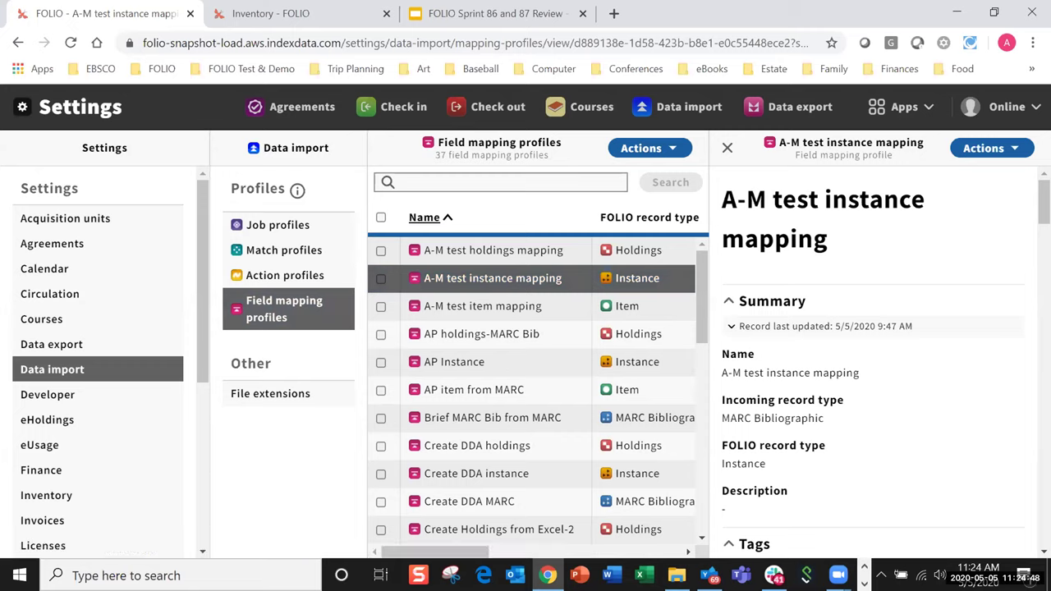
click(983, 153)
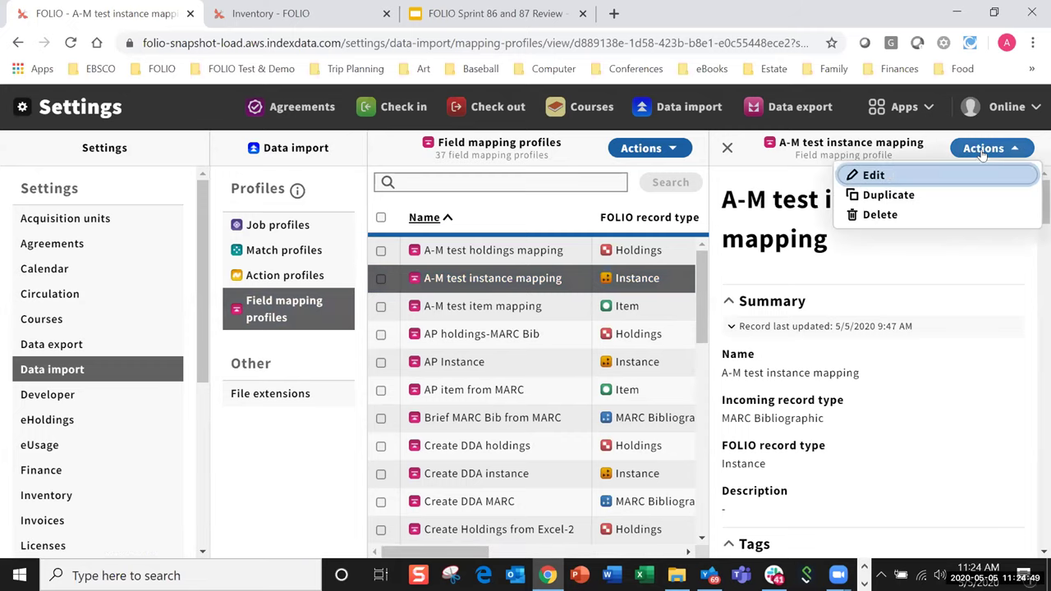
click(874, 175)
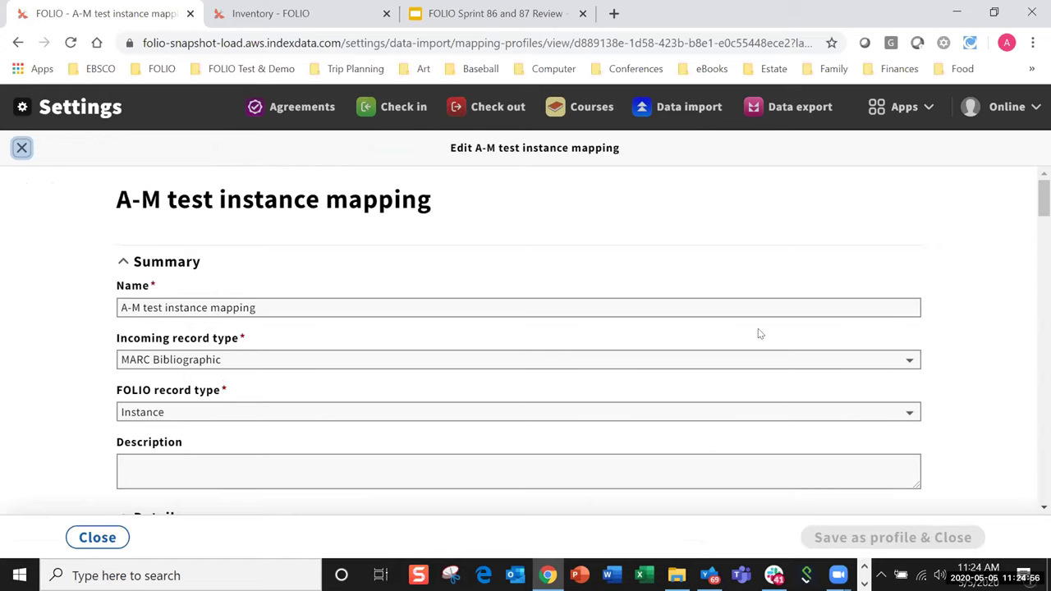
drag(1043, 197, 1043, 228)
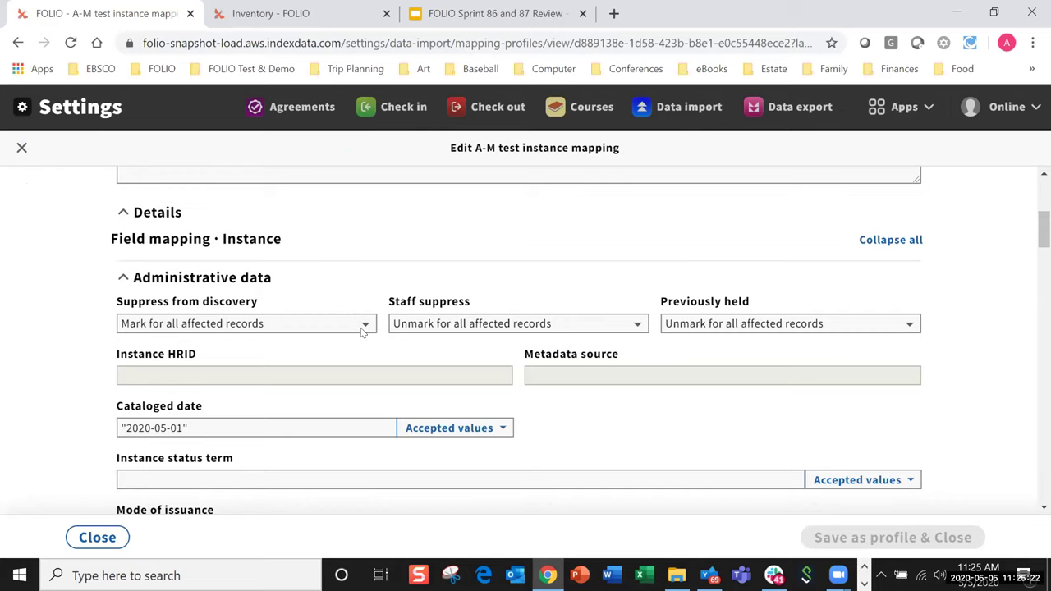
Keep Suppress from discovery marking all affected records and review cataloged date 2020-05-01
click(363, 328)
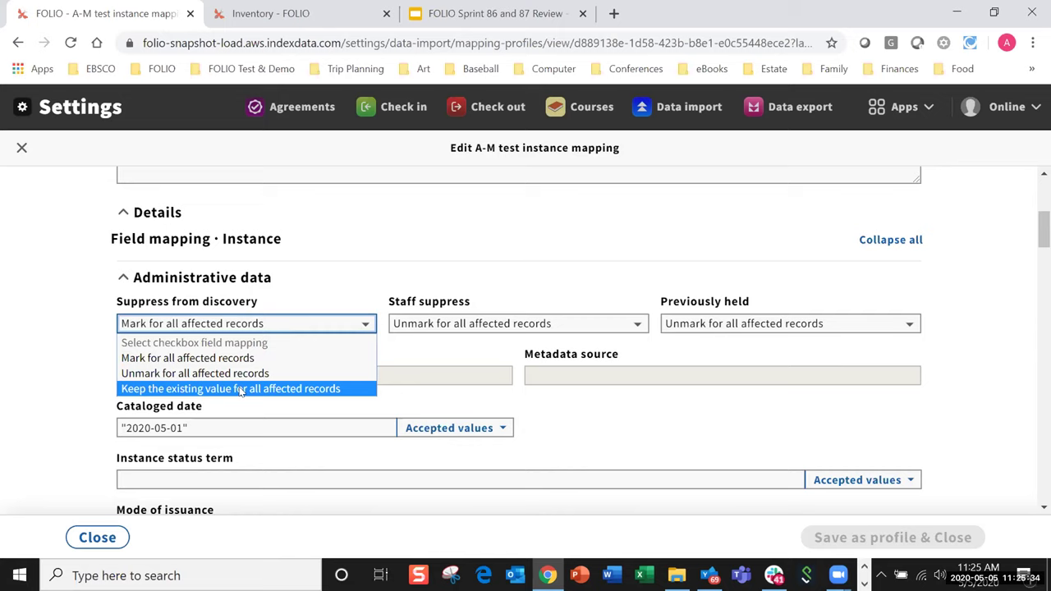
click(216, 358)
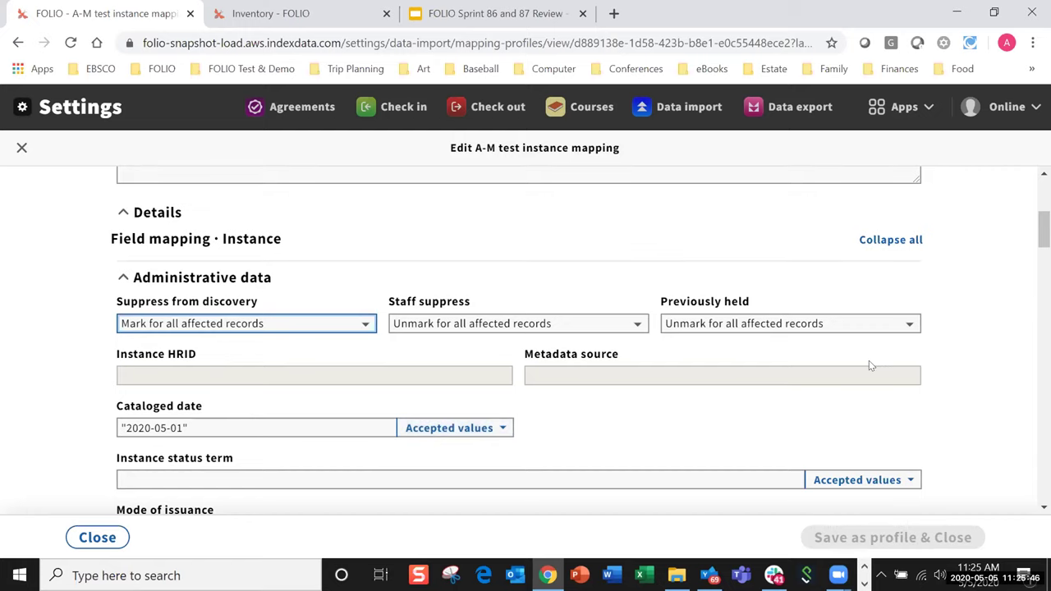
scroll(1043, 234, down, 4)
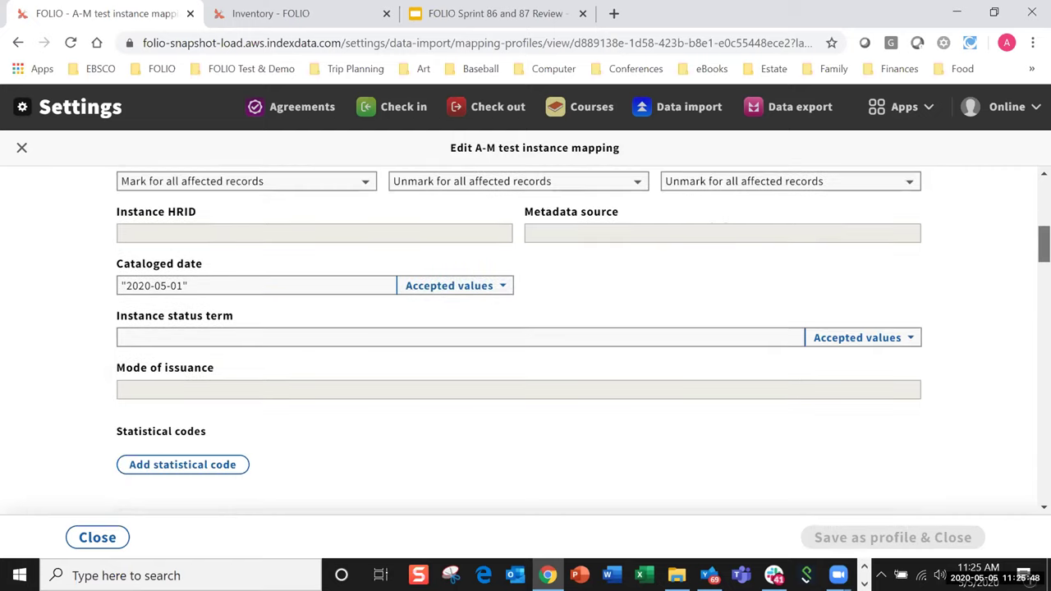
scroll(519, 337, down, 4)
scroll(519, 337, up, 8)
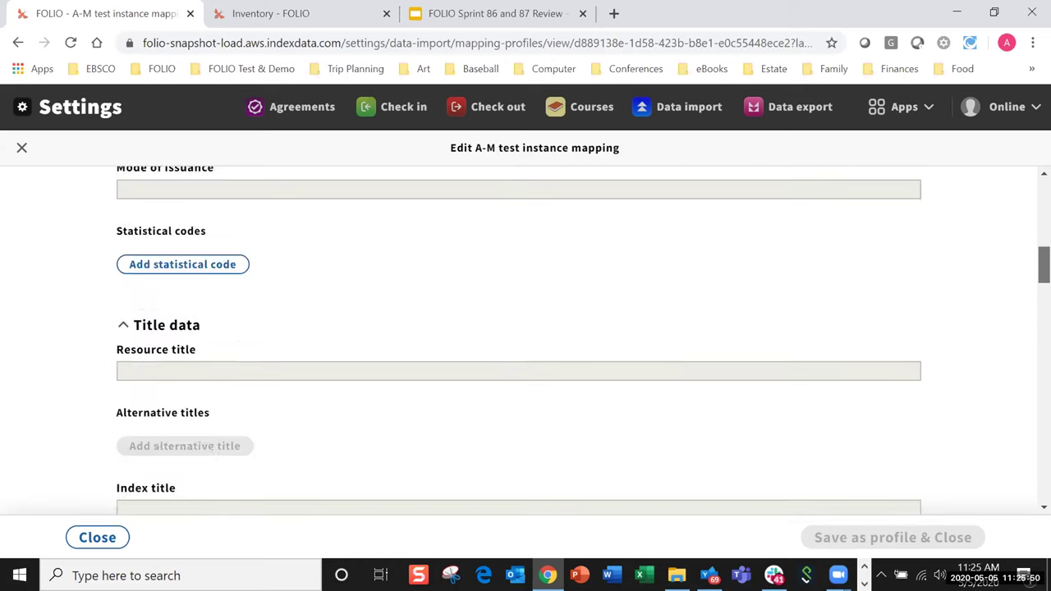
scroll(444, 401, down, 1)
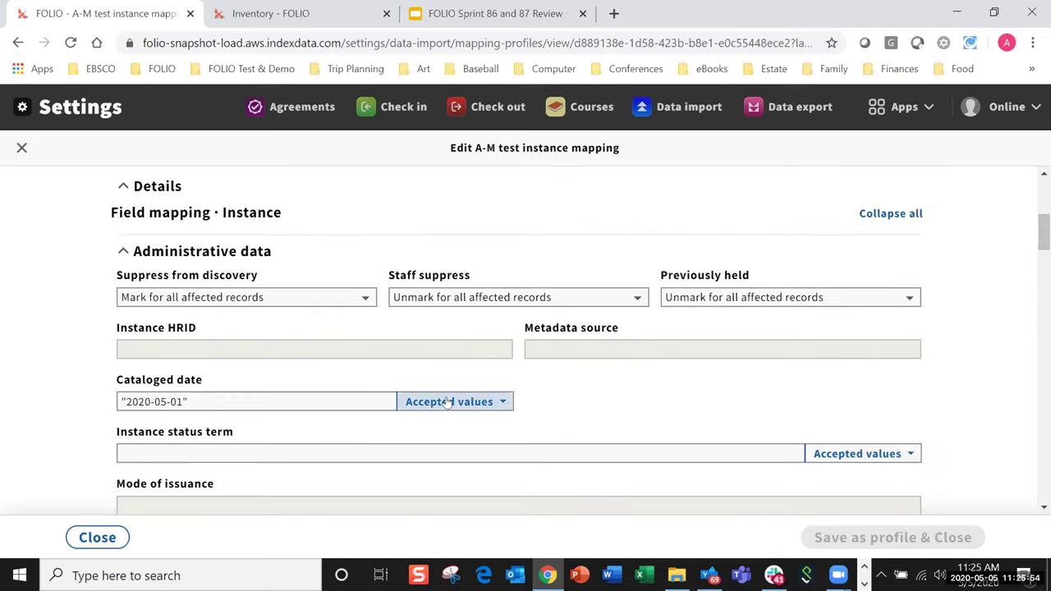
Try the Choose date option for Cataloged date, leaving the date at 2020-05-01
click(447, 402)
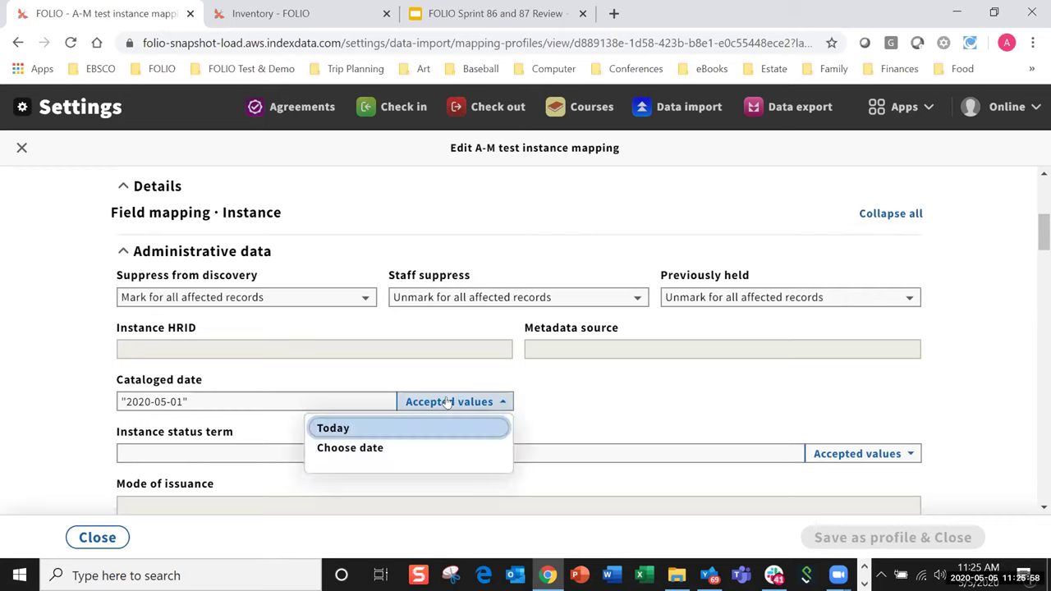
click(342, 446)
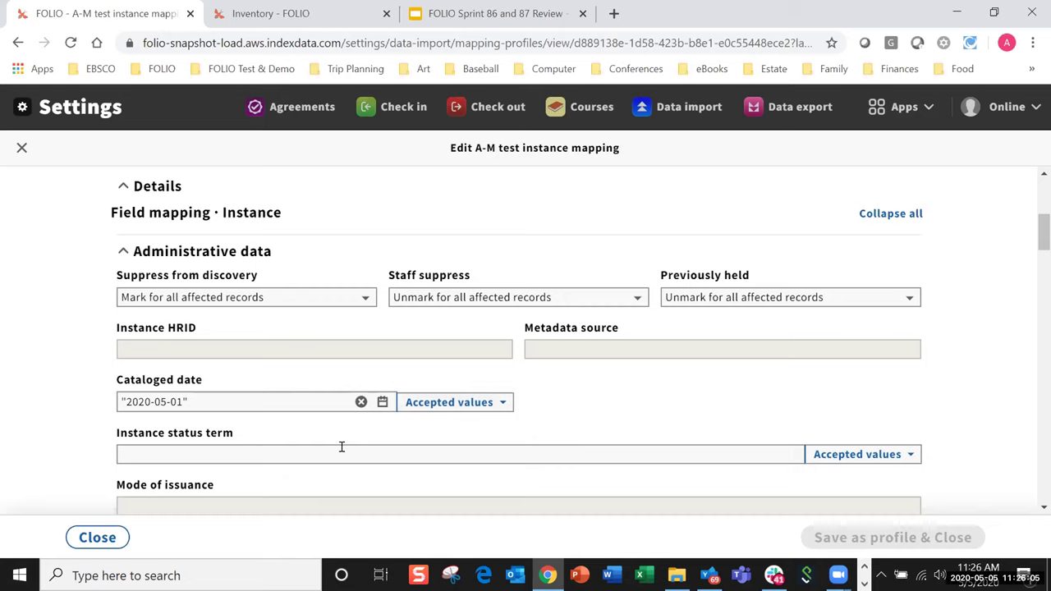
click(380, 402)
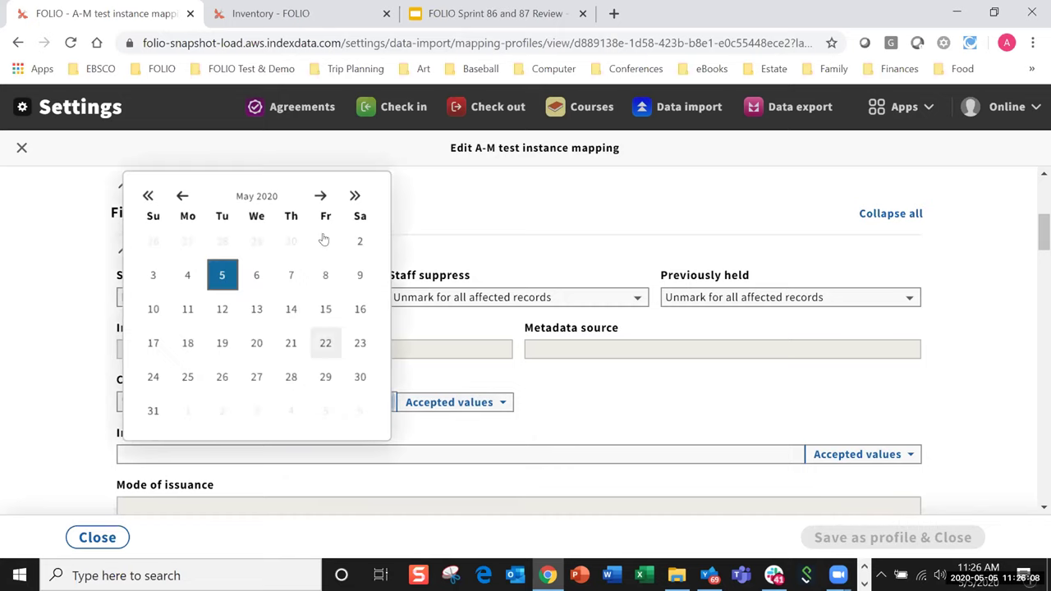
click(552, 390)
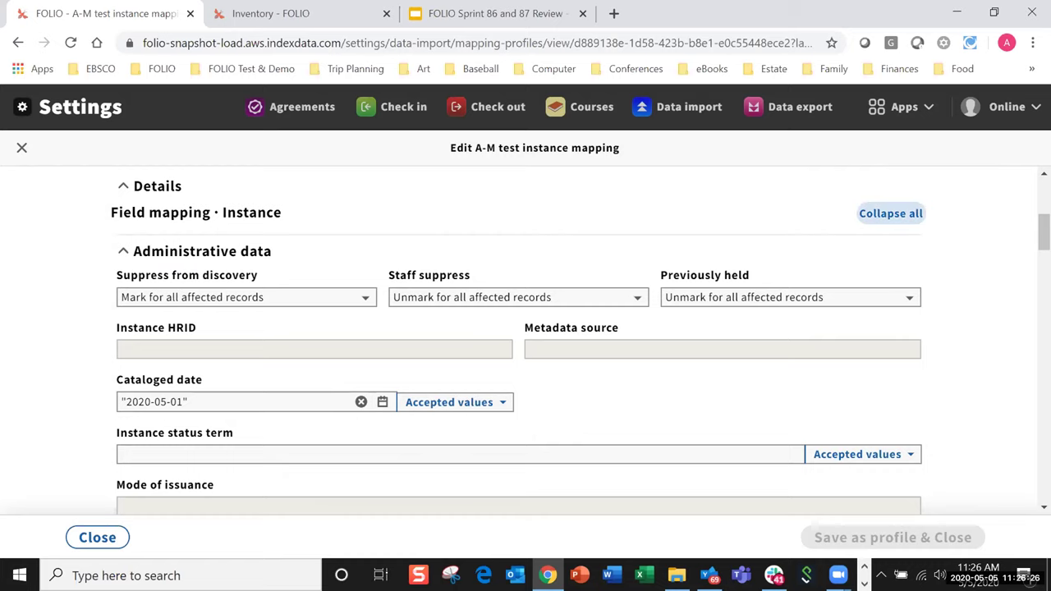
drag(1043, 233, 817, 394)
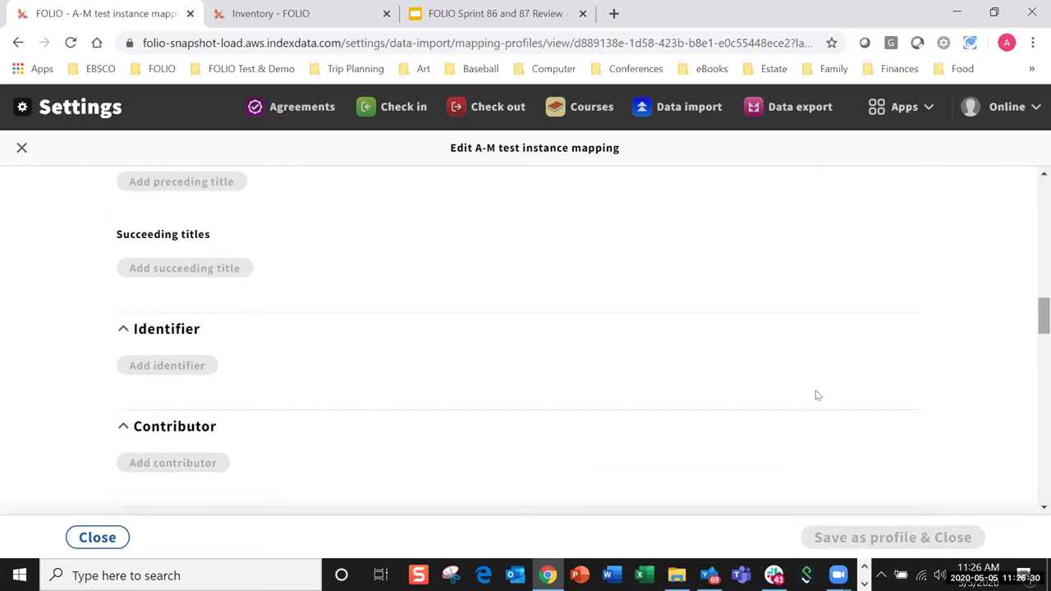
Close the instance mapping form and open the A-M test holdings mapping for editing
click(21, 149)
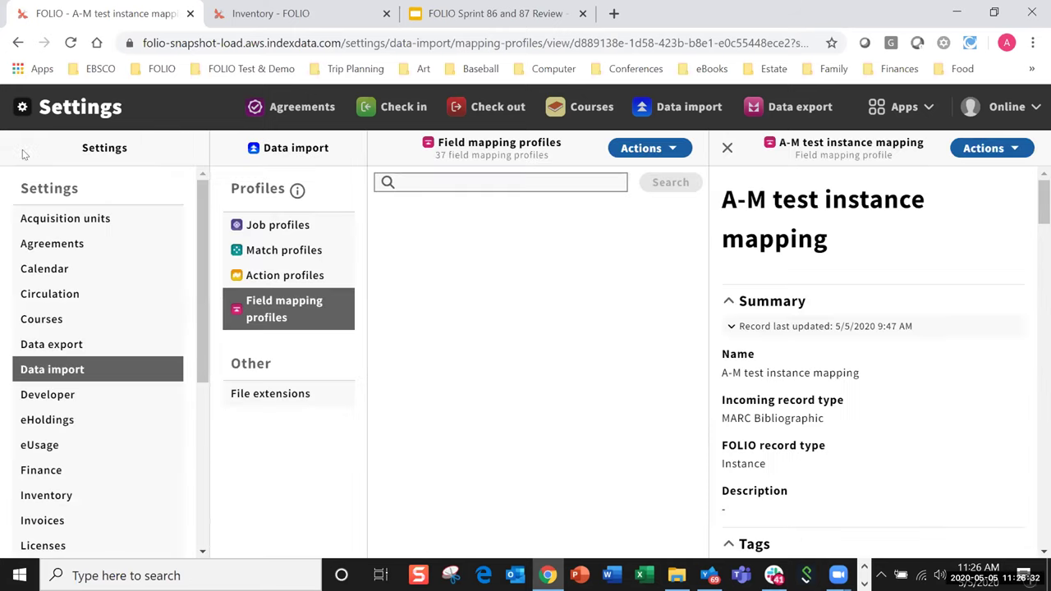
click(486, 252)
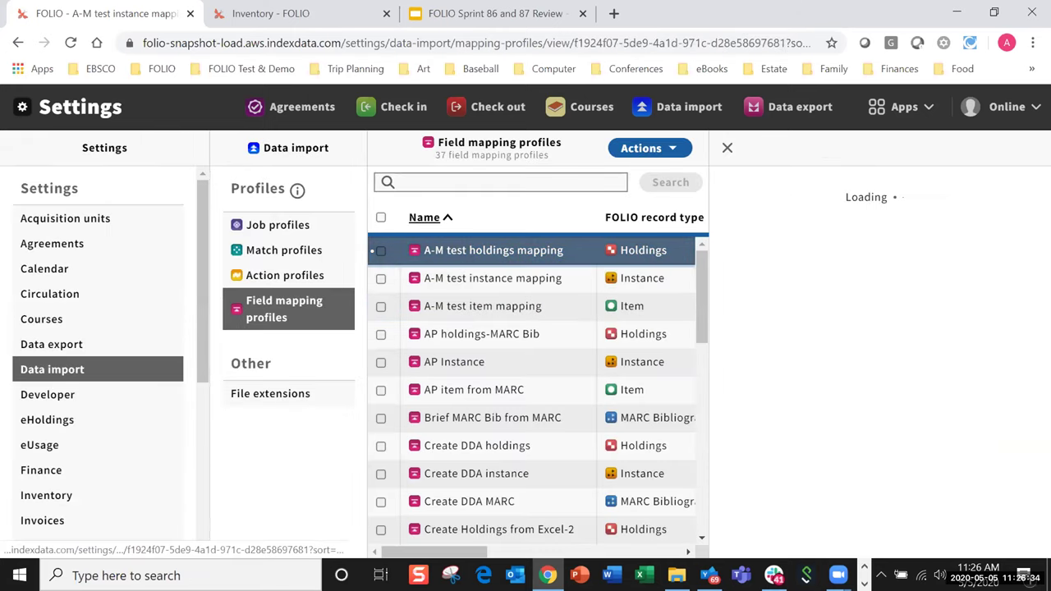
click(982, 148)
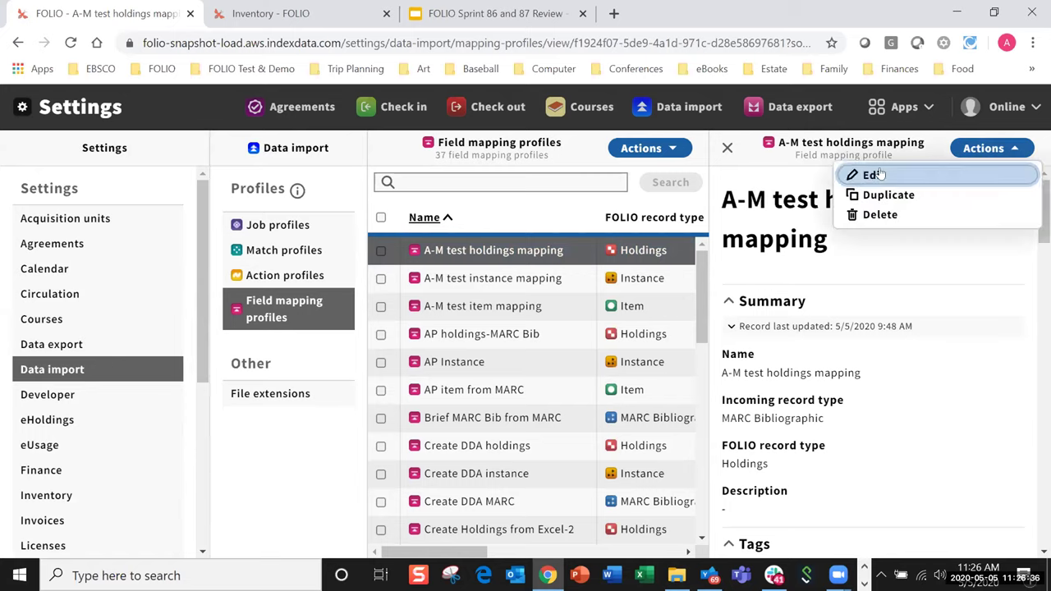
click(877, 170)
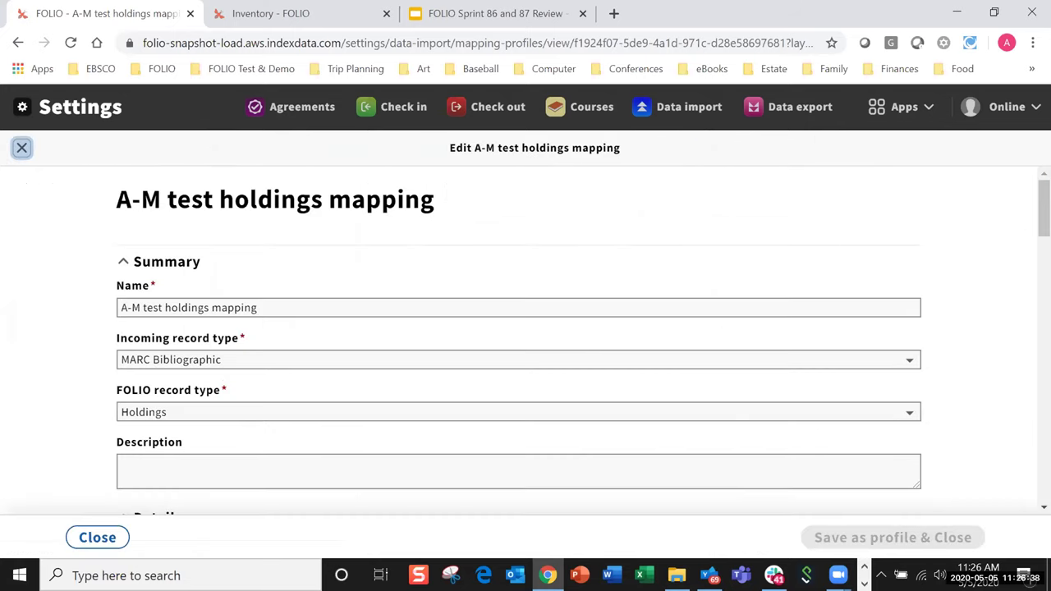
Look over the Permanent location accepted values without changing them
scroll(1043, 209, down, 2)
scroll(526, 336, down, 3)
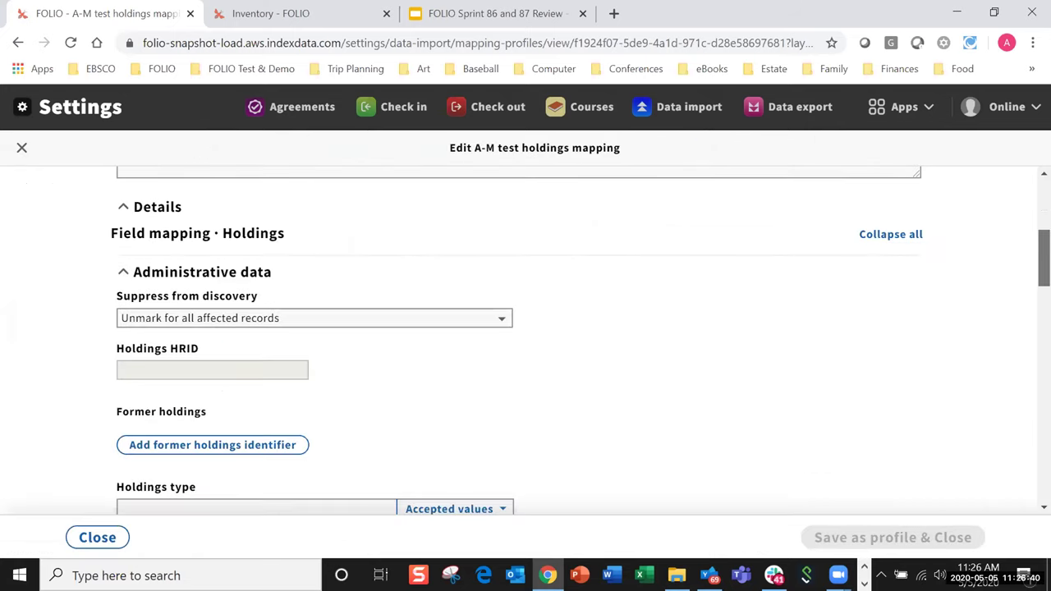
scroll(530, 274, down, 3)
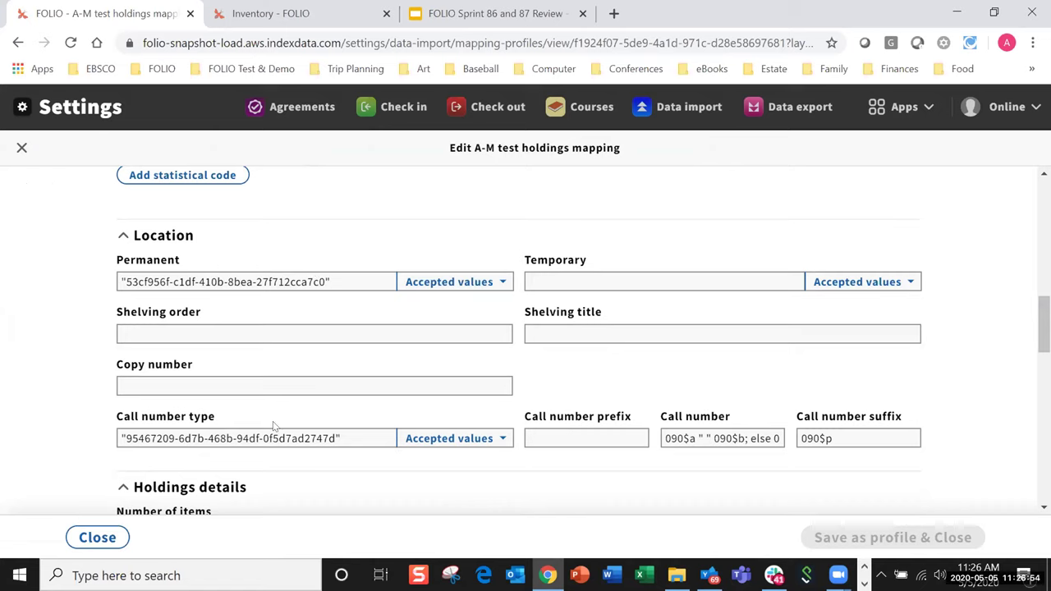
click(434, 284)
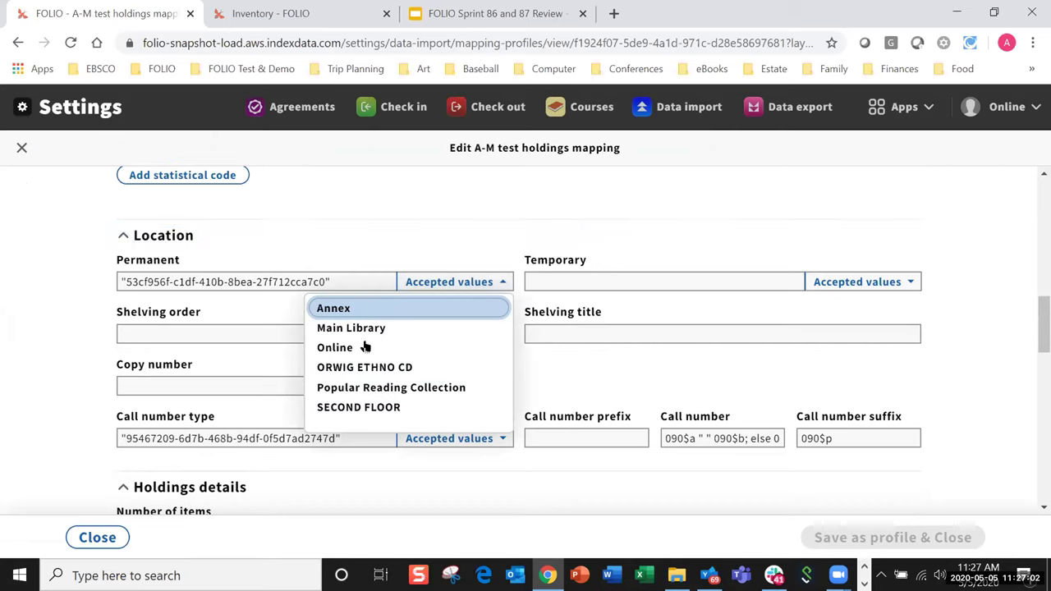
click(416, 260)
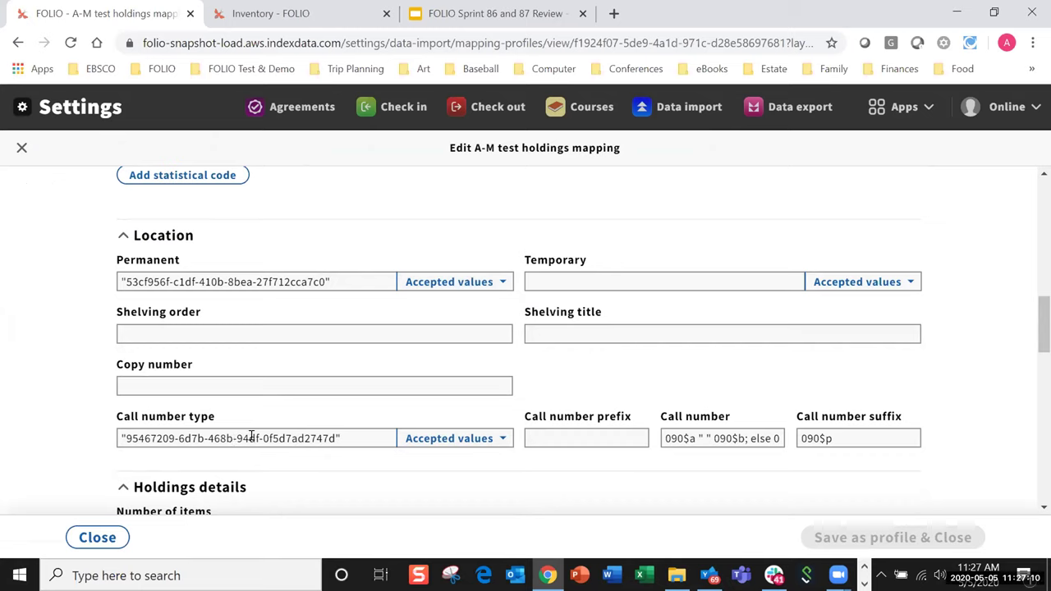
Extend the Call number fallback to 050$a " " 050$b and close the holdings edit form
click(667, 436)
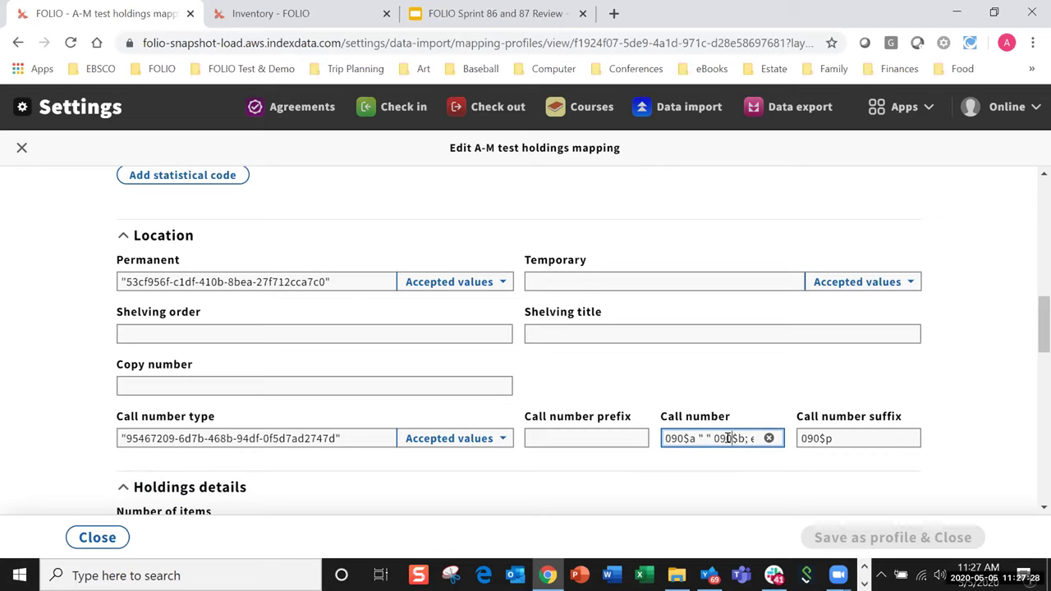
key(Right)
key(Right)
key(Right)
key(Right)
key(Right)
key(Right)
key(Right)
key(Right)
key(Right)
key(Right)
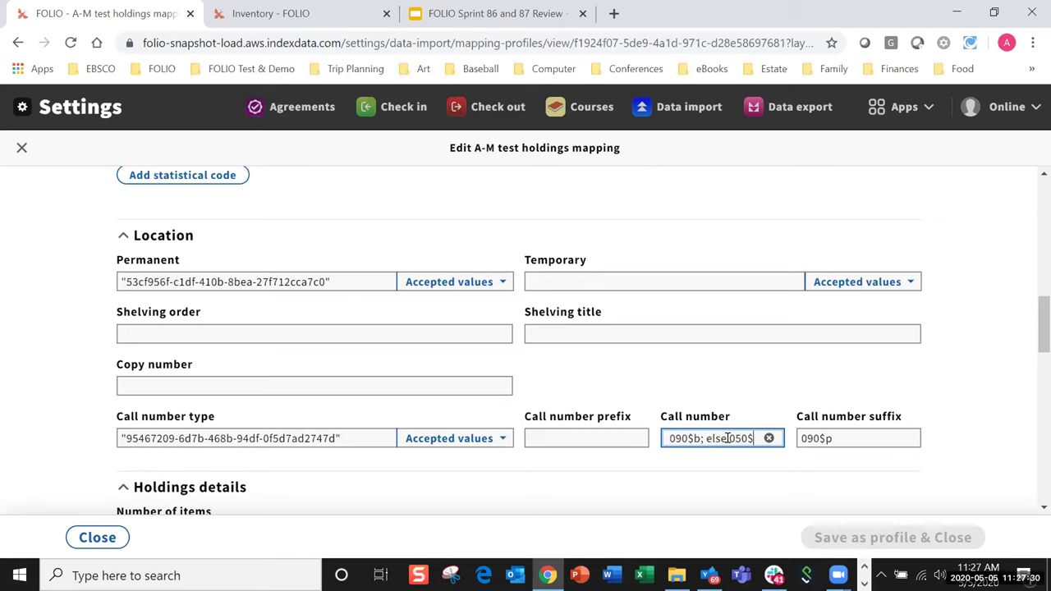
text(a " " 050$b)
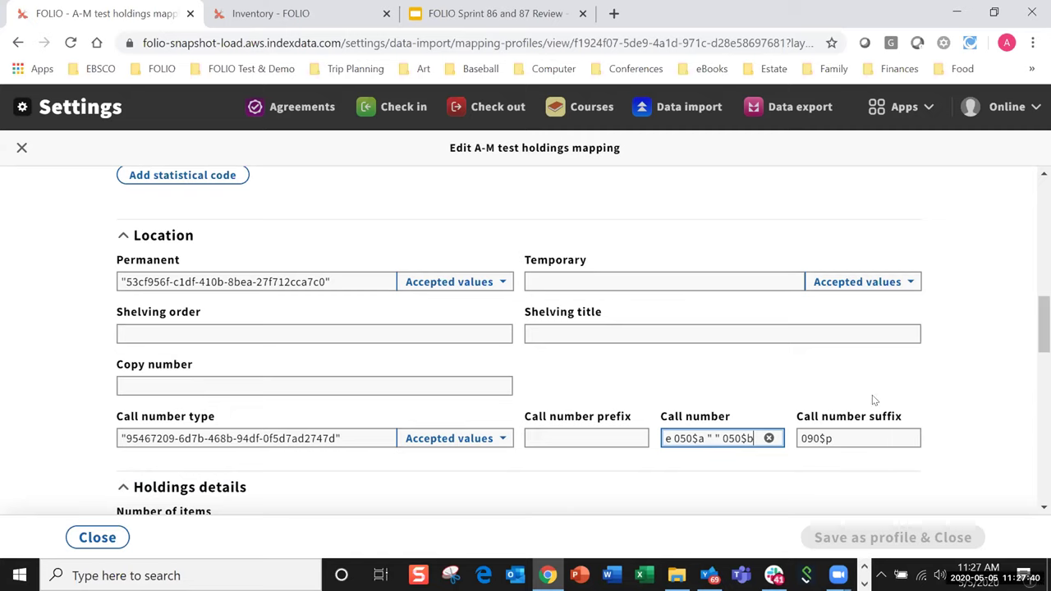
drag(1044, 325, 1043, 425)
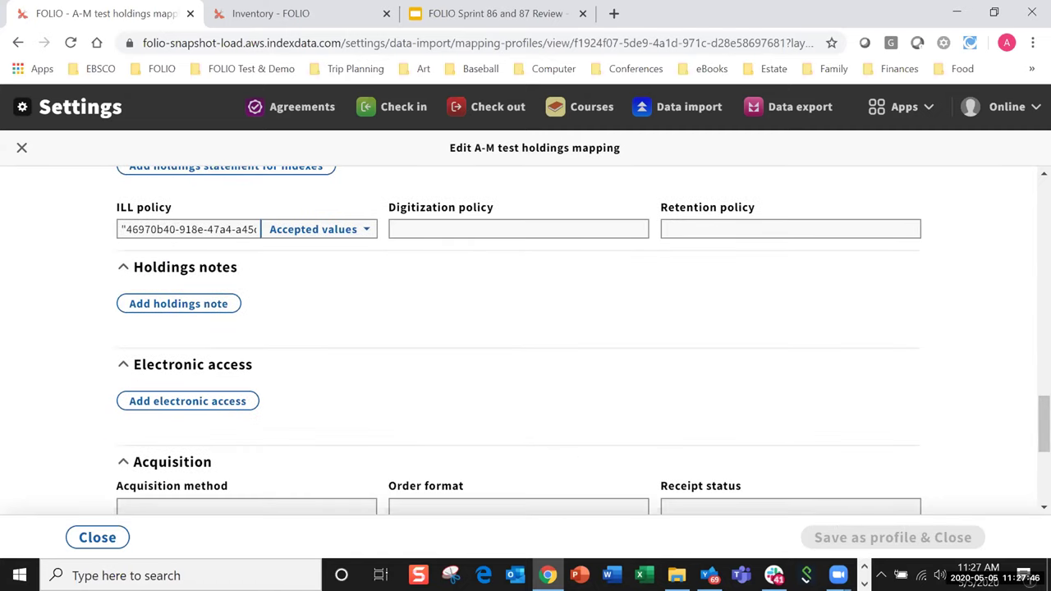
scroll(159, 205, down, 4)
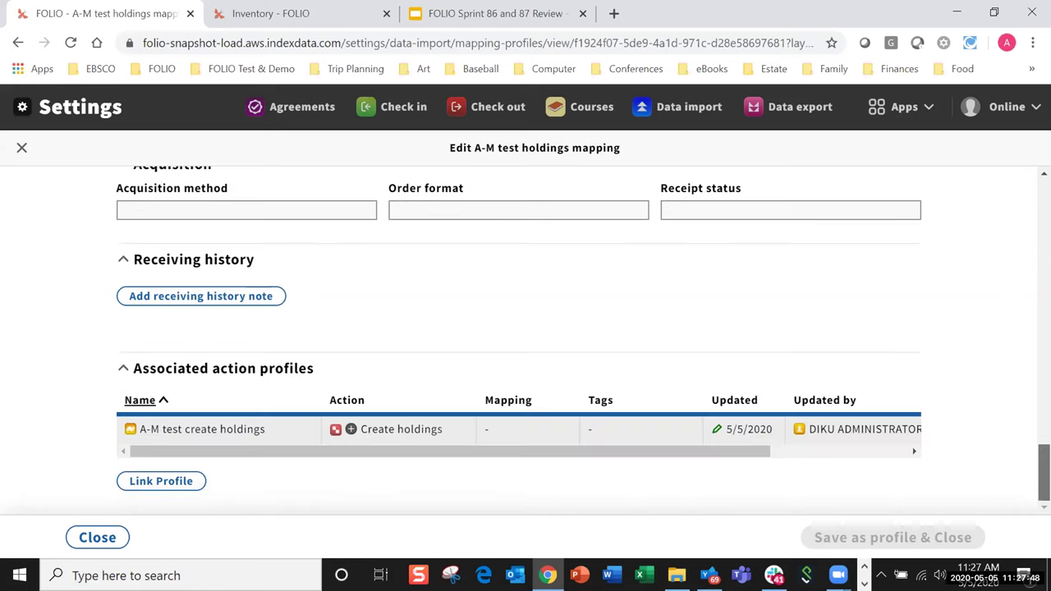
click(22, 148)
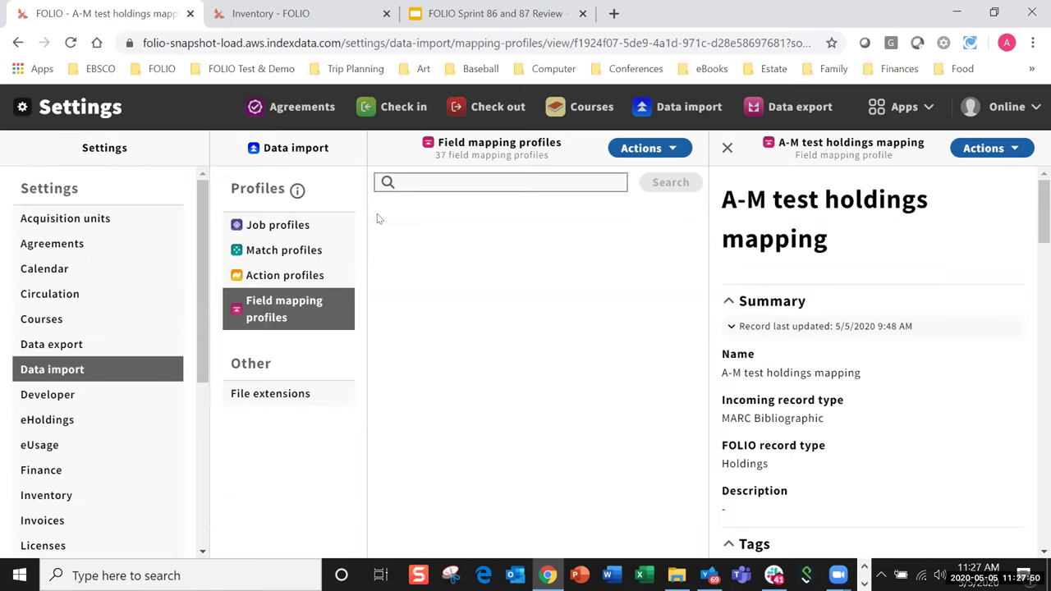
Open the A-M test item mapping profile for editing
click(471, 305)
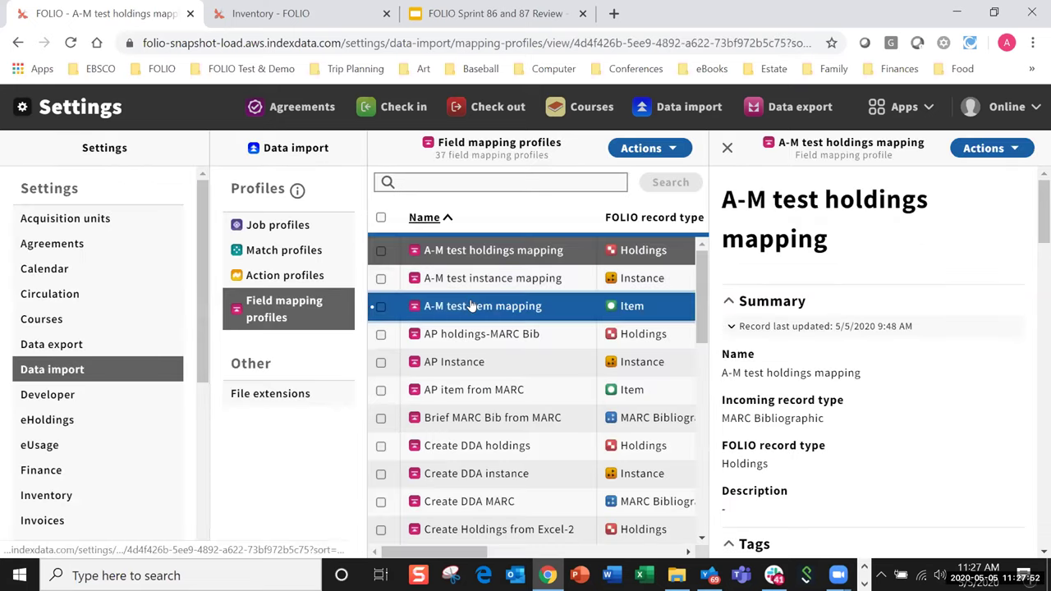
click(991, 148)
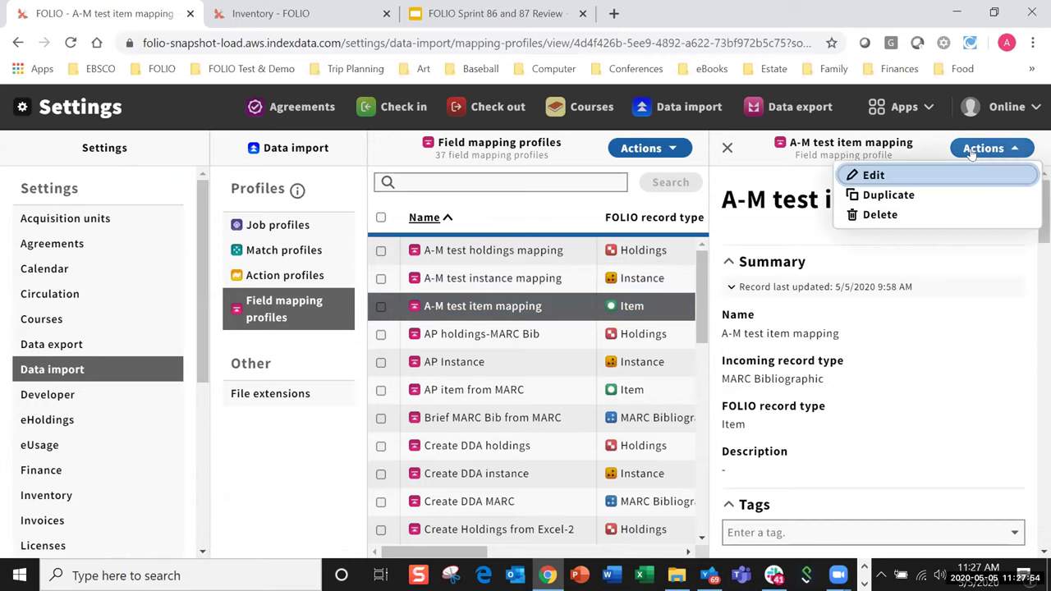
click(869, 175)
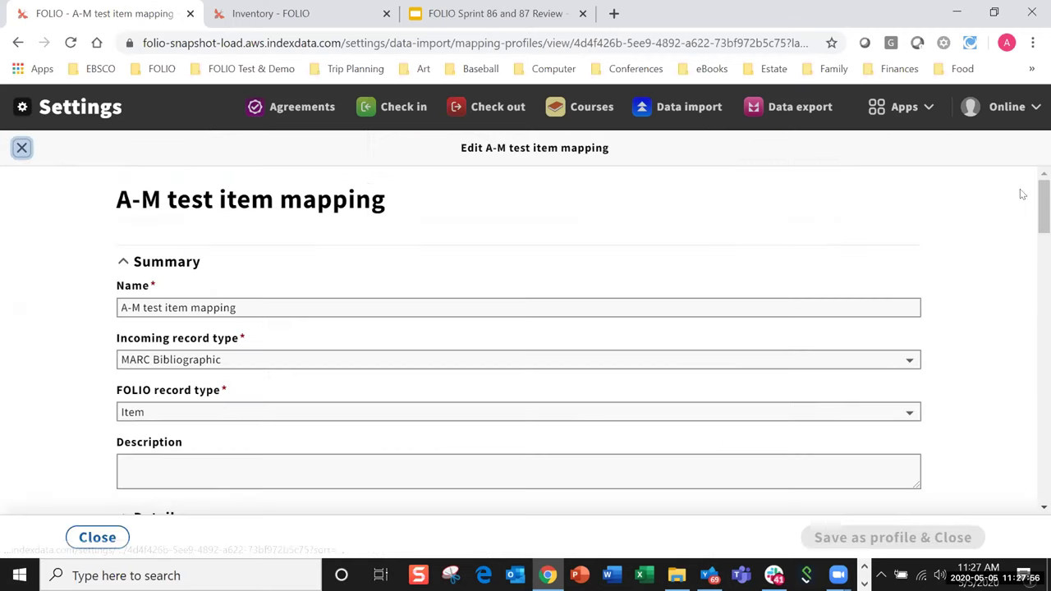
Check the Permanent loan type accepted values, then close the item mapping editor unchanged
scroll(369, 367, down, 4)
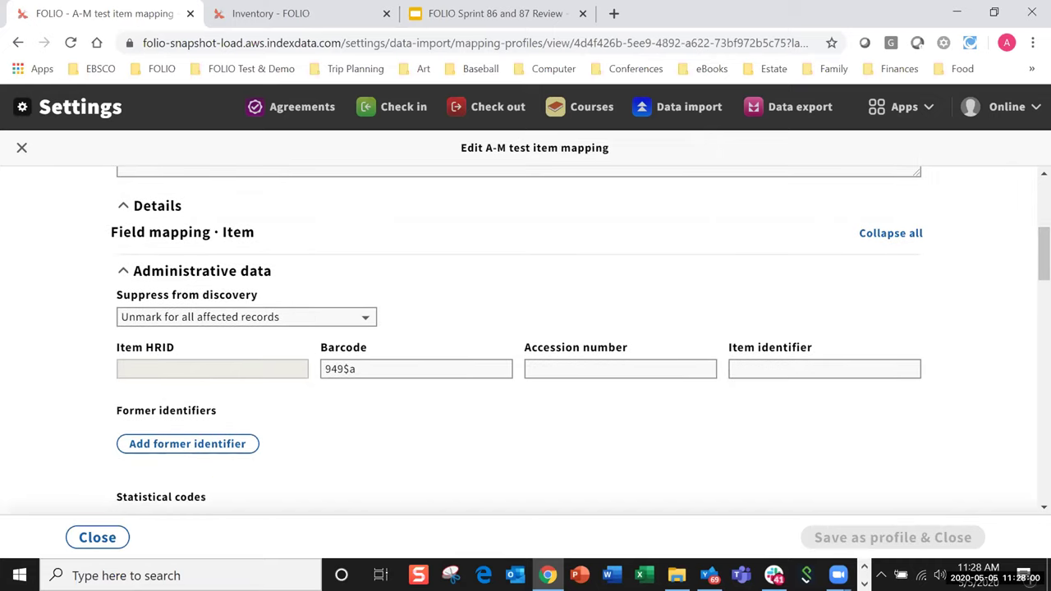
scroll(1044, 255, down, 4)
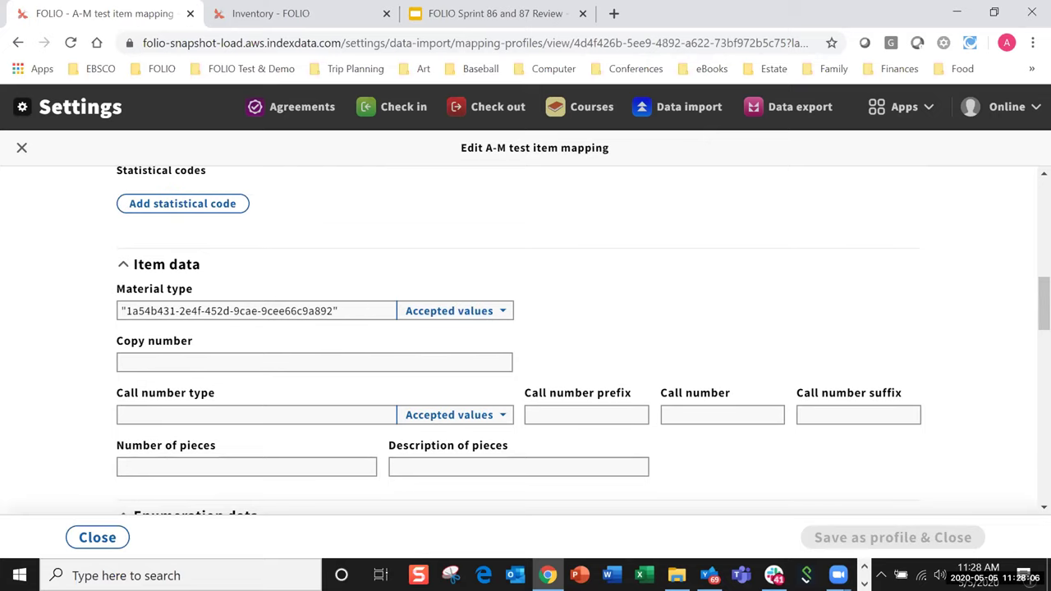
scroll(1043, 304, down, 3)
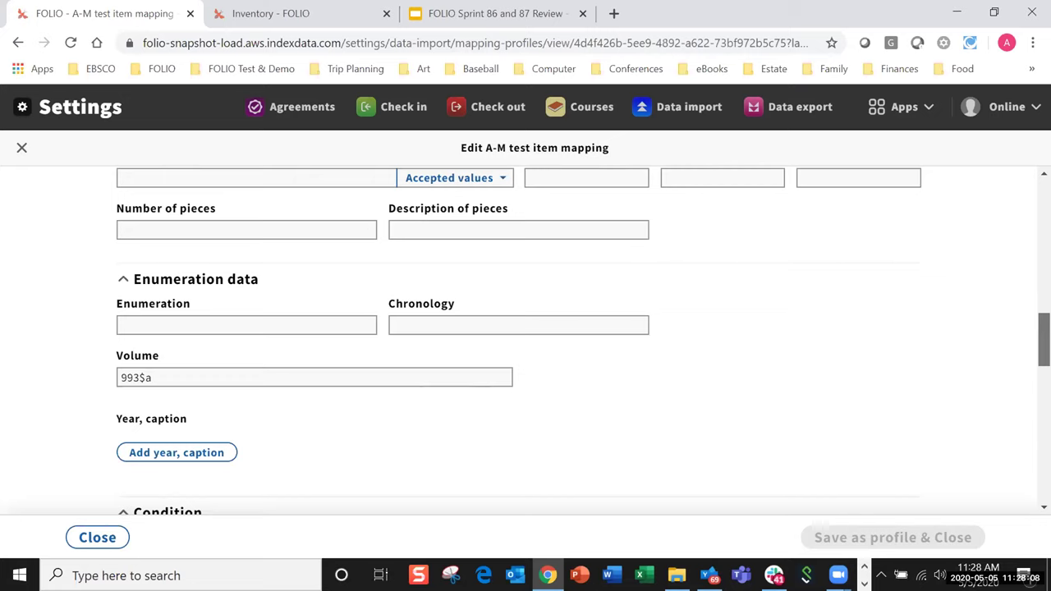
scroll(583, 342, down, 1)
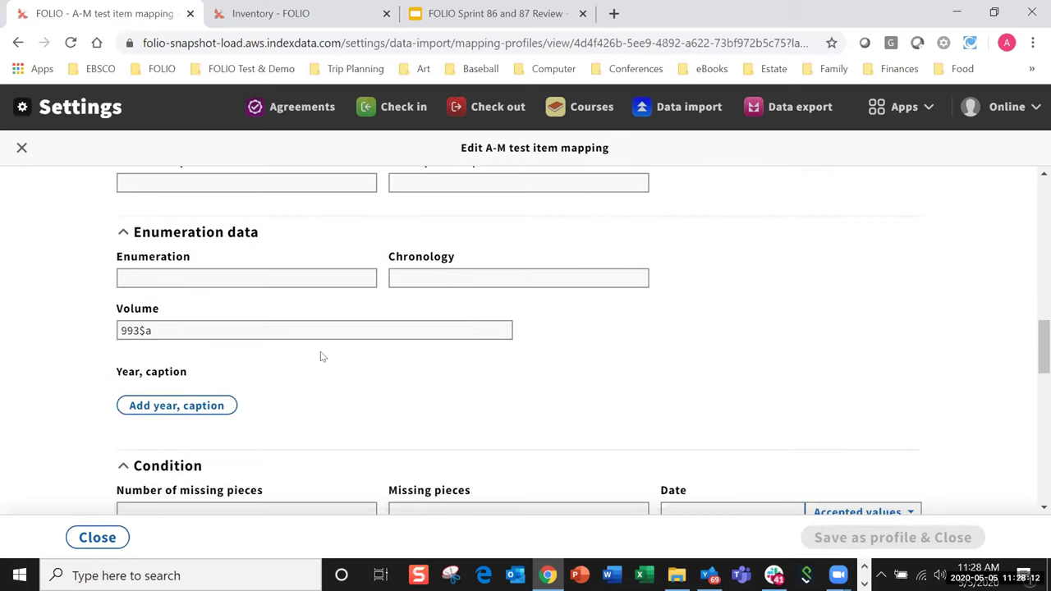
scroll(714, 460, down, 6)
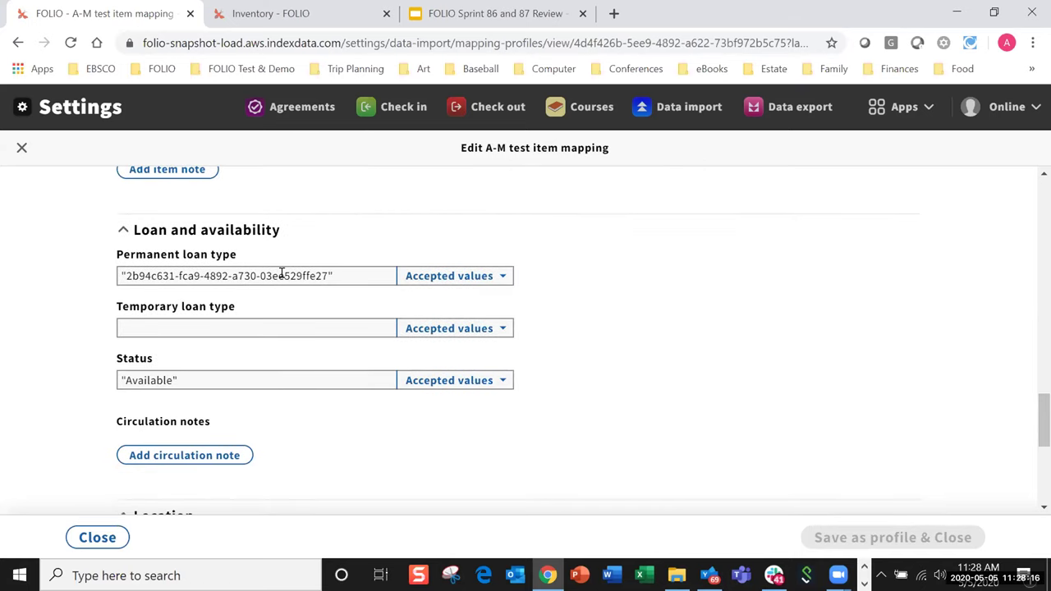
click(447, 276)
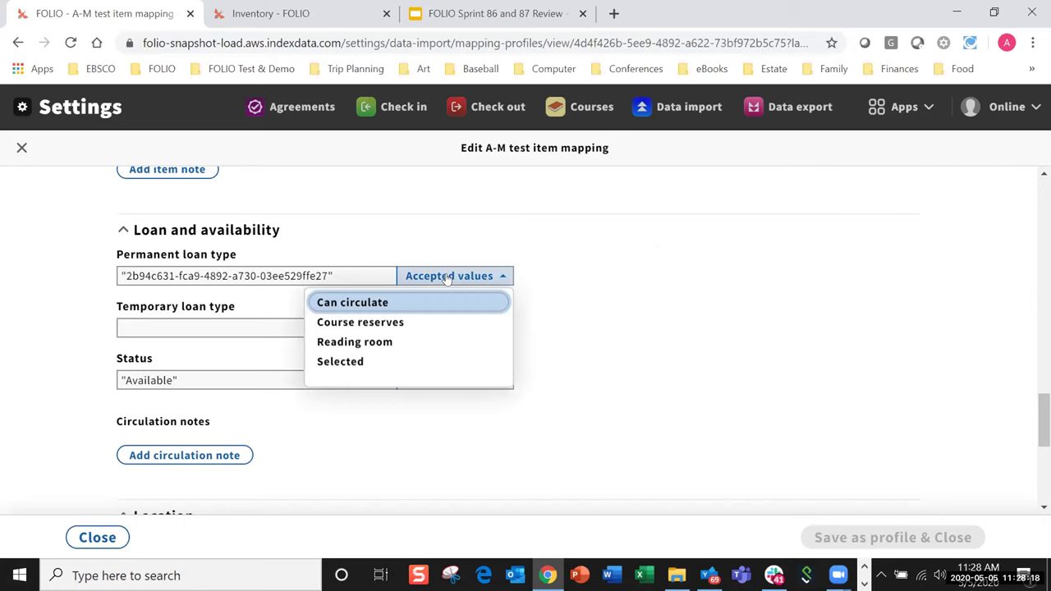
click(728, 169)
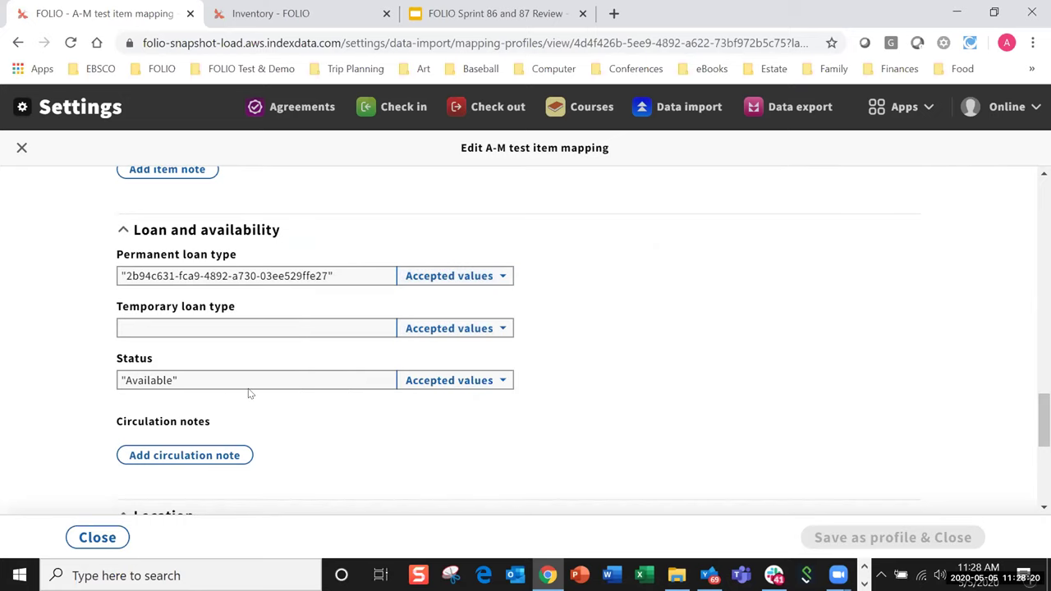
click(21, 147)
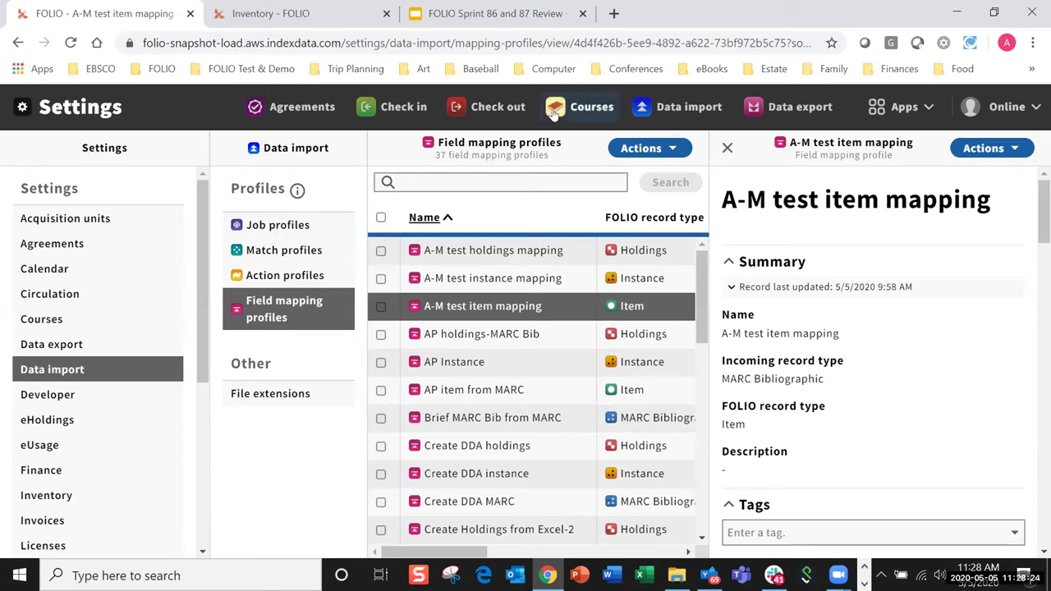
Upload DemoFile9.mrc in the Data import app
click(675, 111)
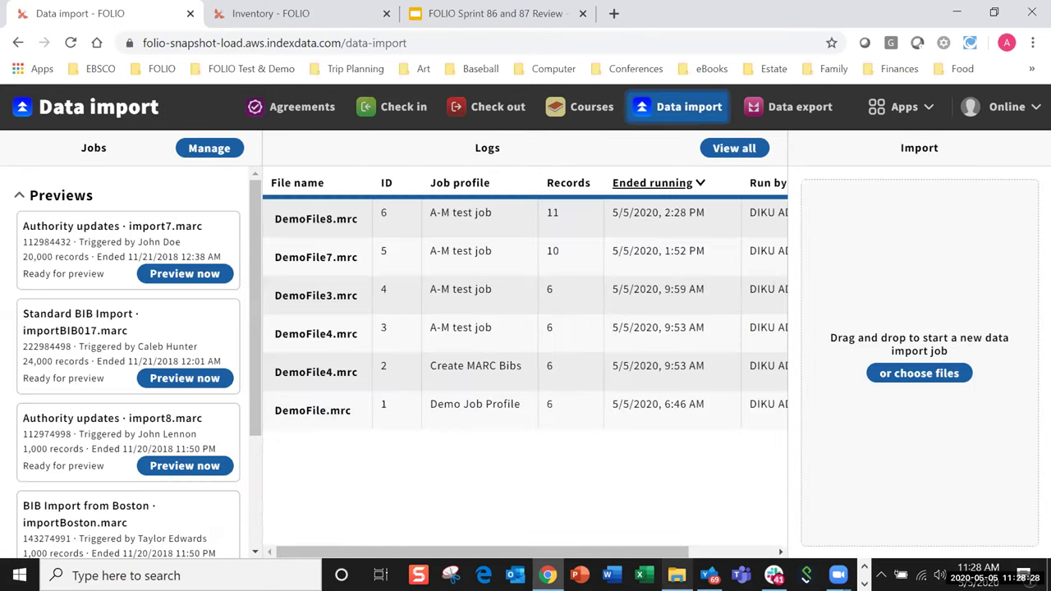
click(676, 575)
drag(294, 465, 981, 383)
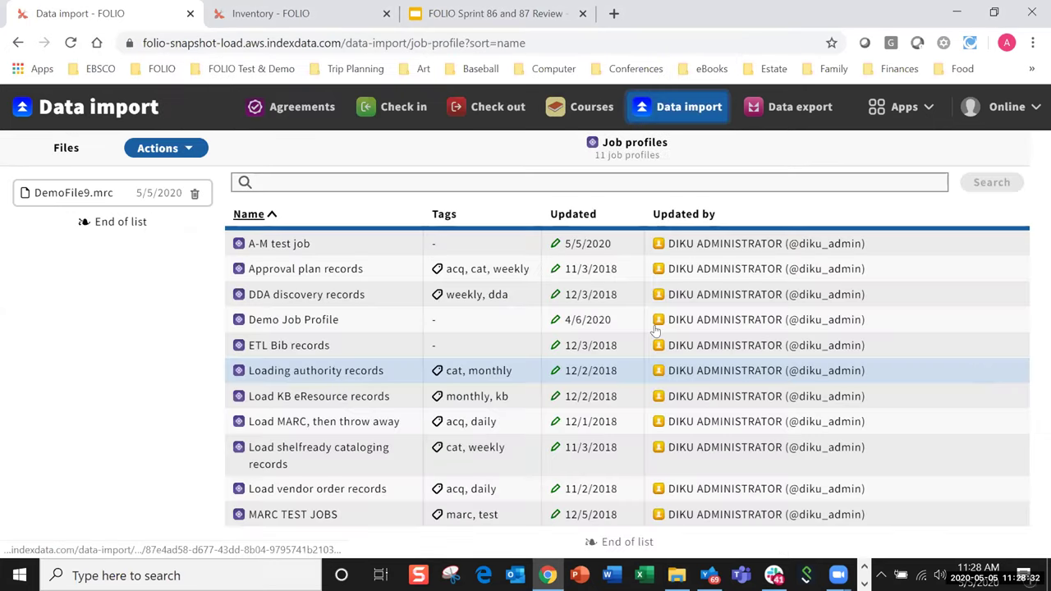
click(151, 150)
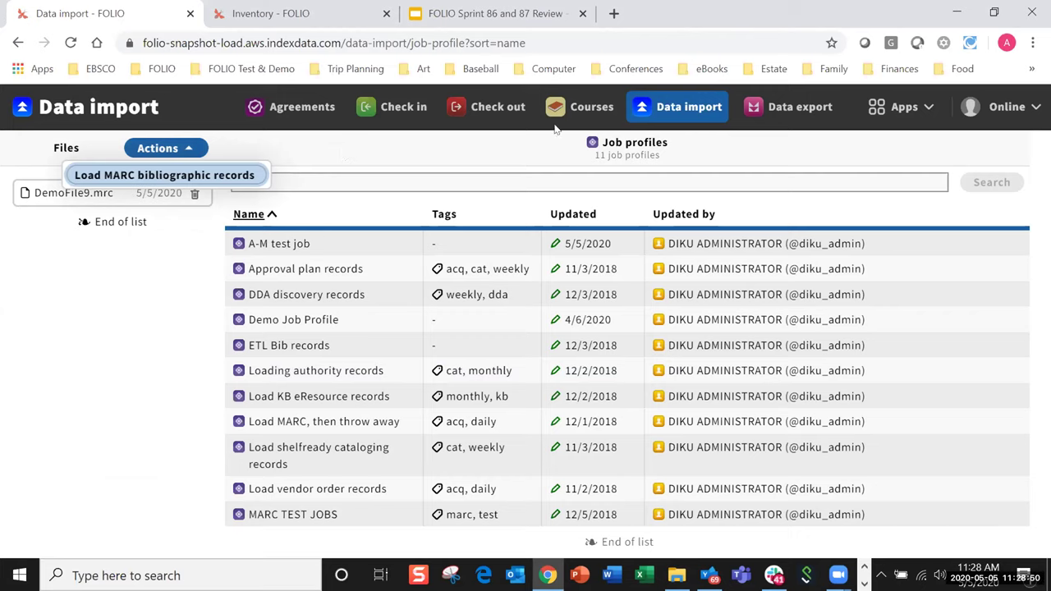
click(470, 146)
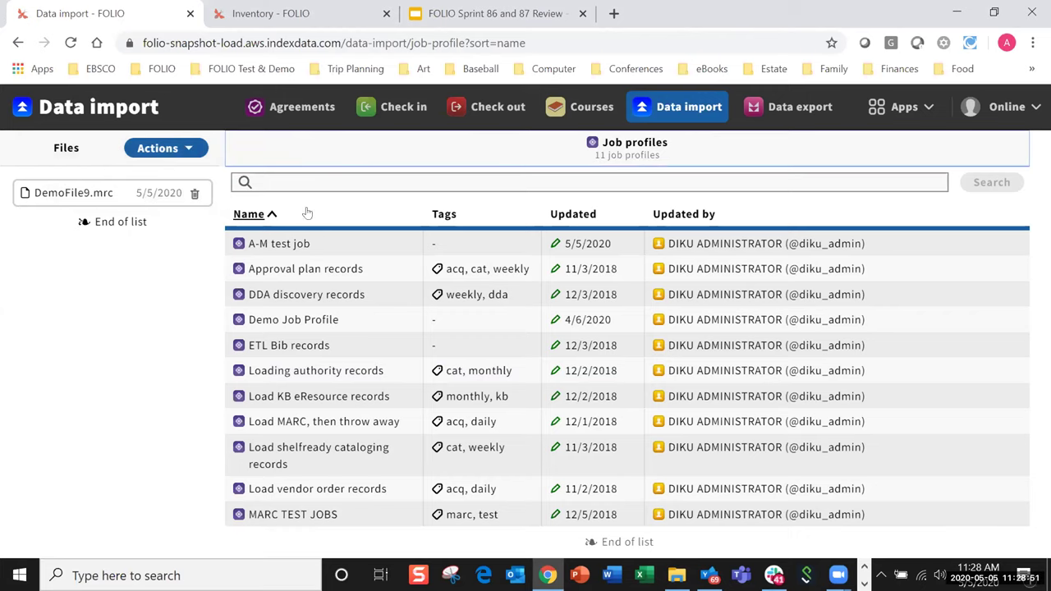
Choose the A-M test job profile and request a Run on the file
click(276, 244)
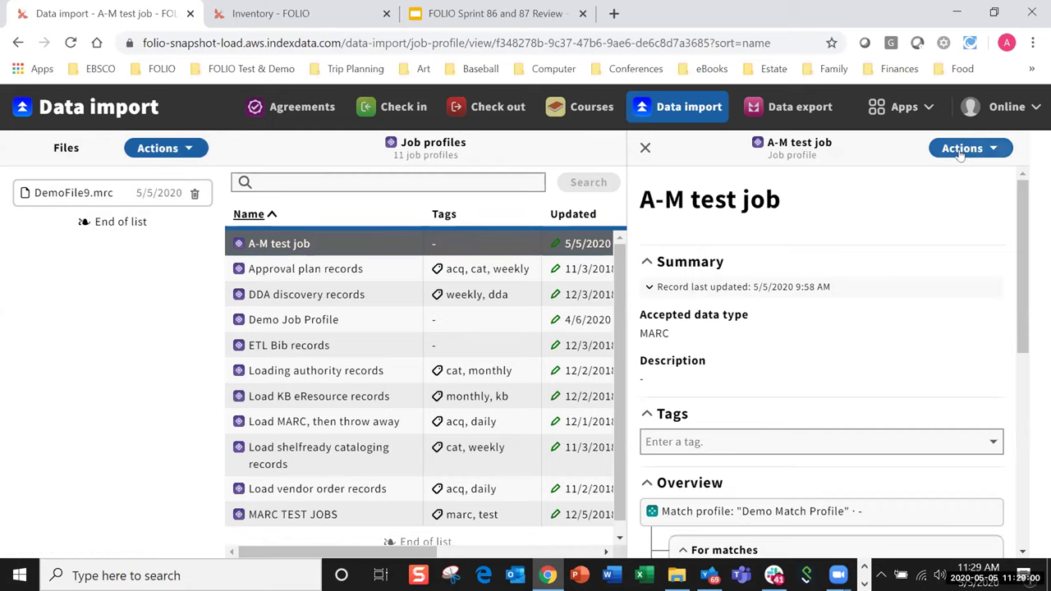
click(969, 148)
click(872, 176)
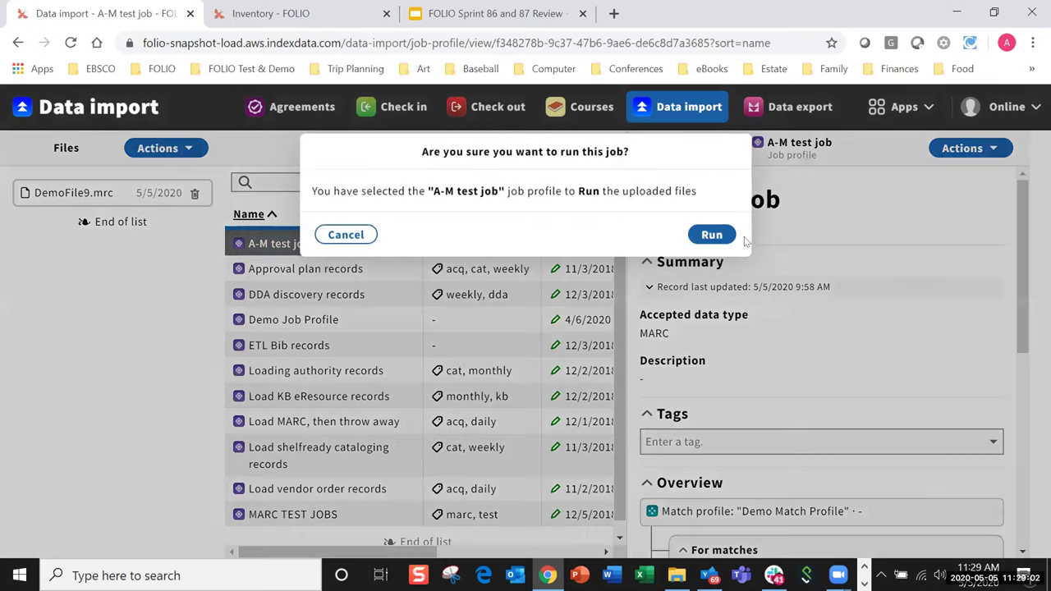
Run the A-M test job import and select the record's 001 identifier in the DemoFile9.mrc log
click(710, 236)
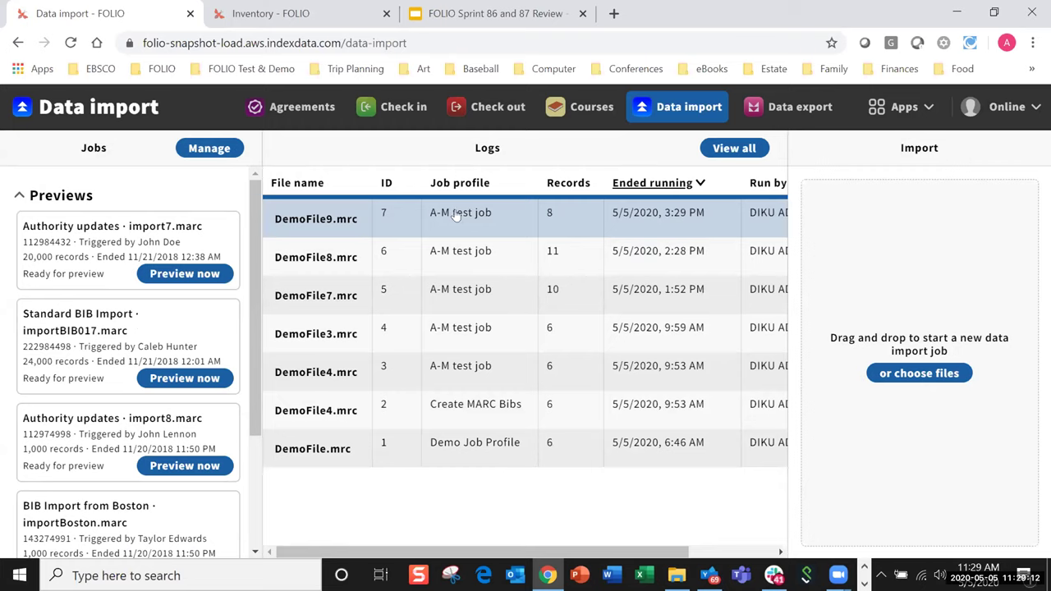
click(313, 216)
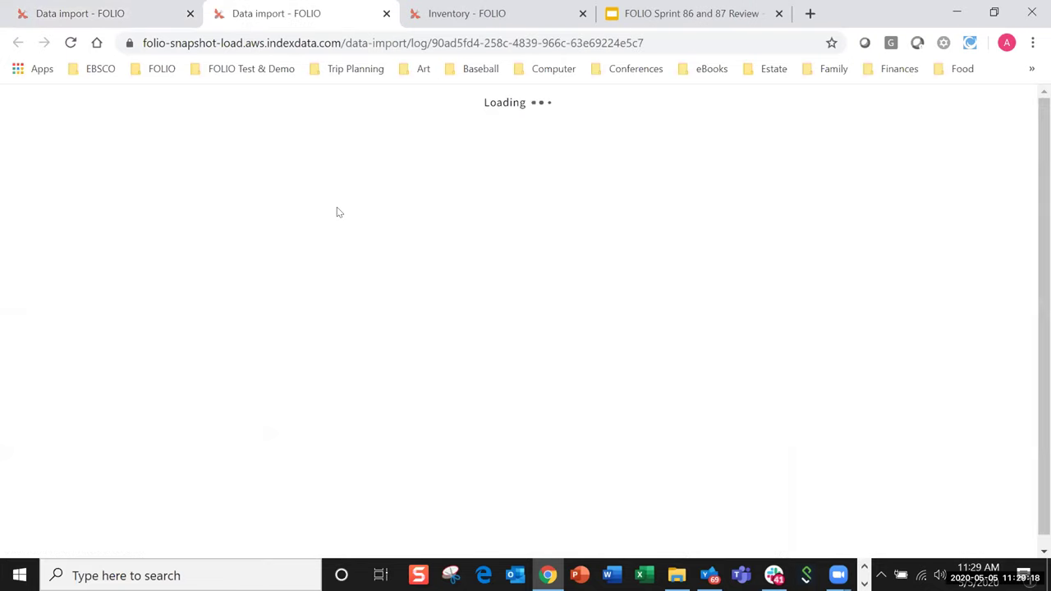
double_click(160, 299)
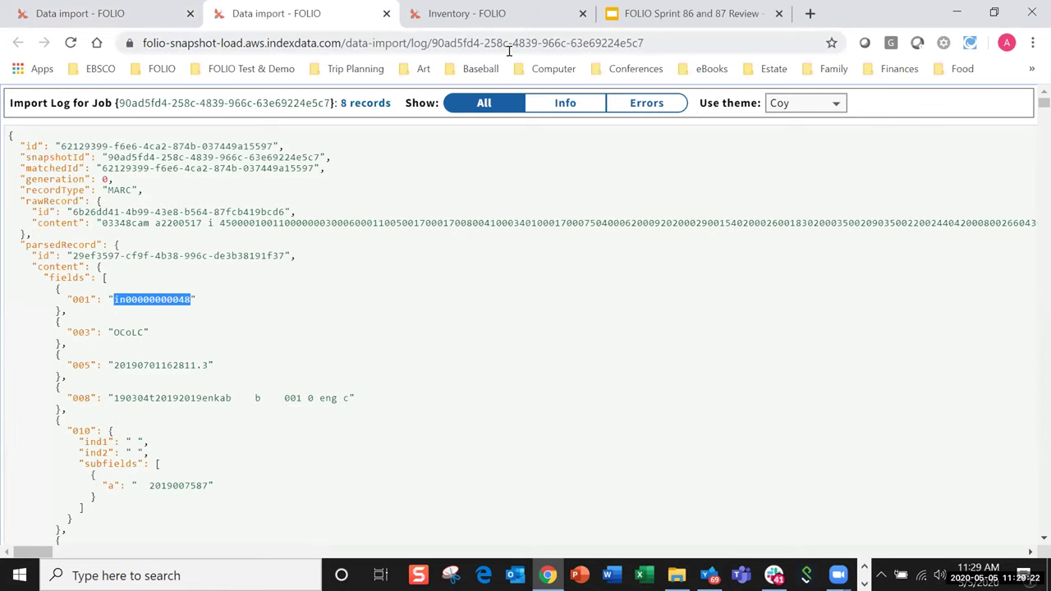
click(467, 13)
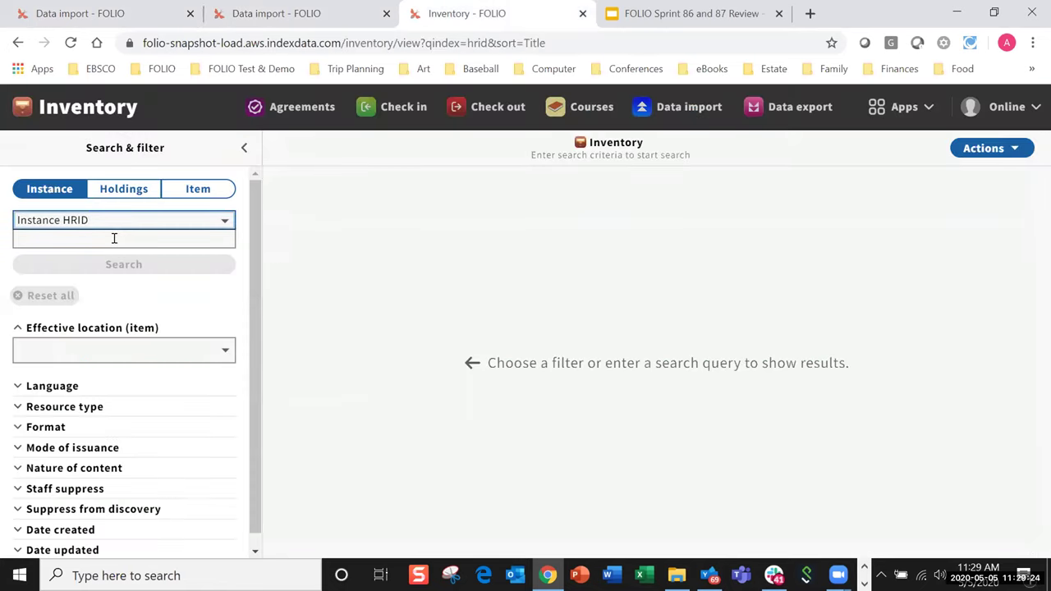
click(115, 239)
key(ctrl+v)
key(Return)
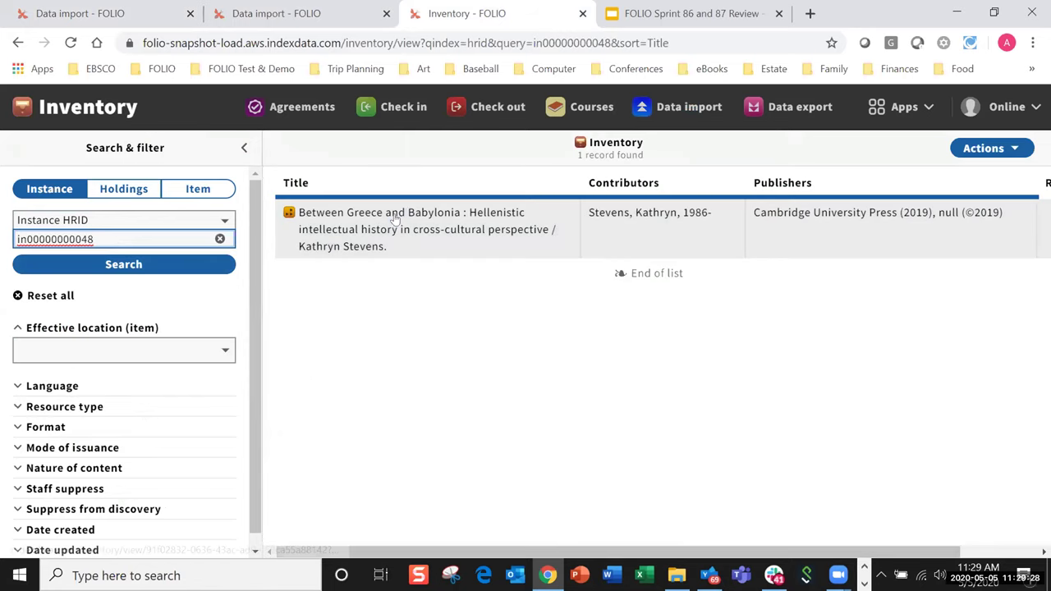
click(395, 219)
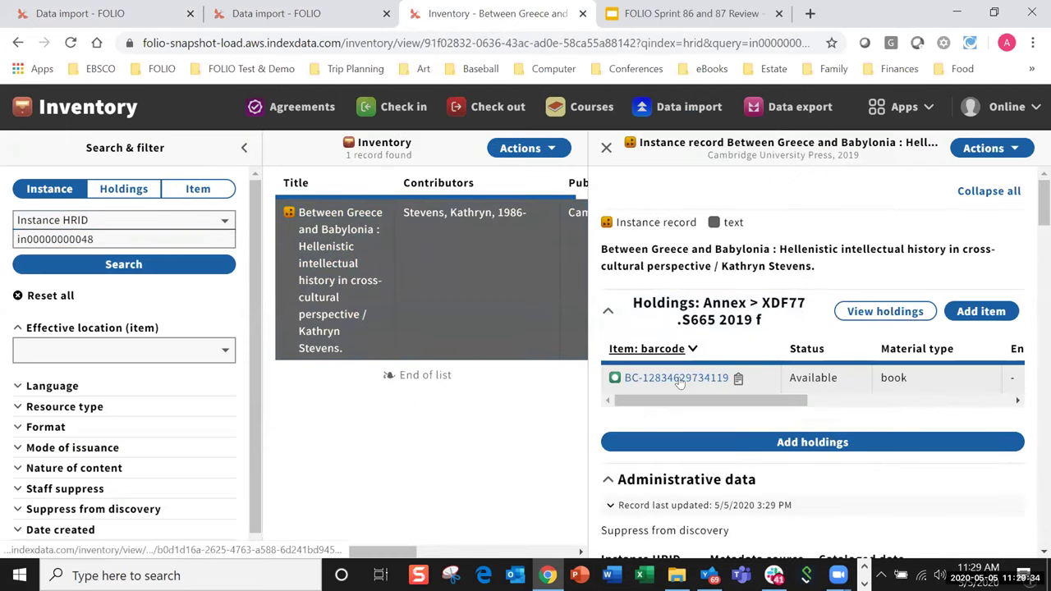
Review the instance's Annex holdings record, XDF77 .S665 2019 f, then close it
click(885, 312)
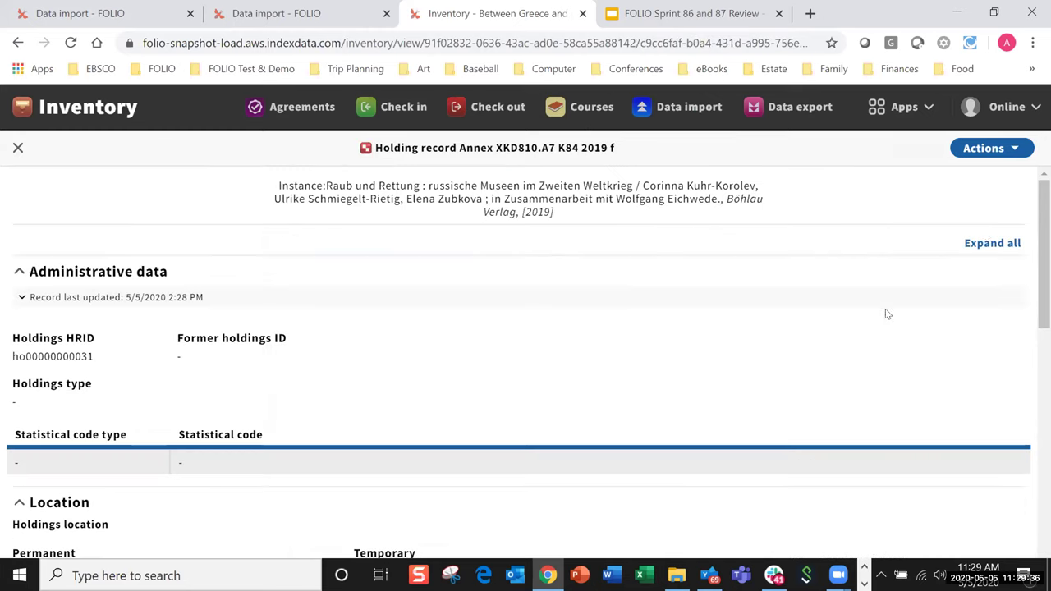
scroll(627, 472, down, 3)
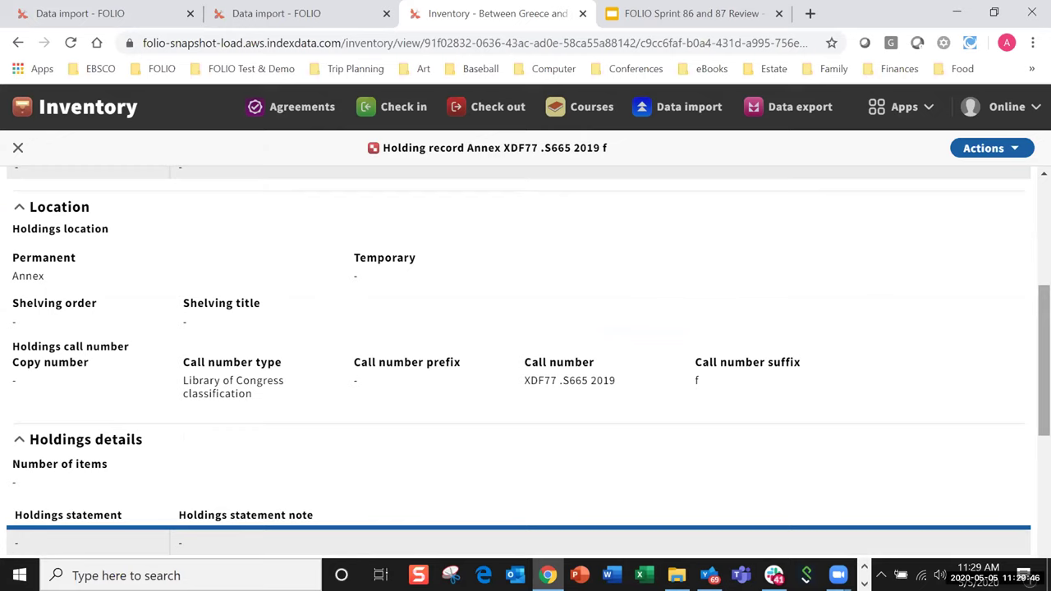
drag(1045, 361, 1044, 481)
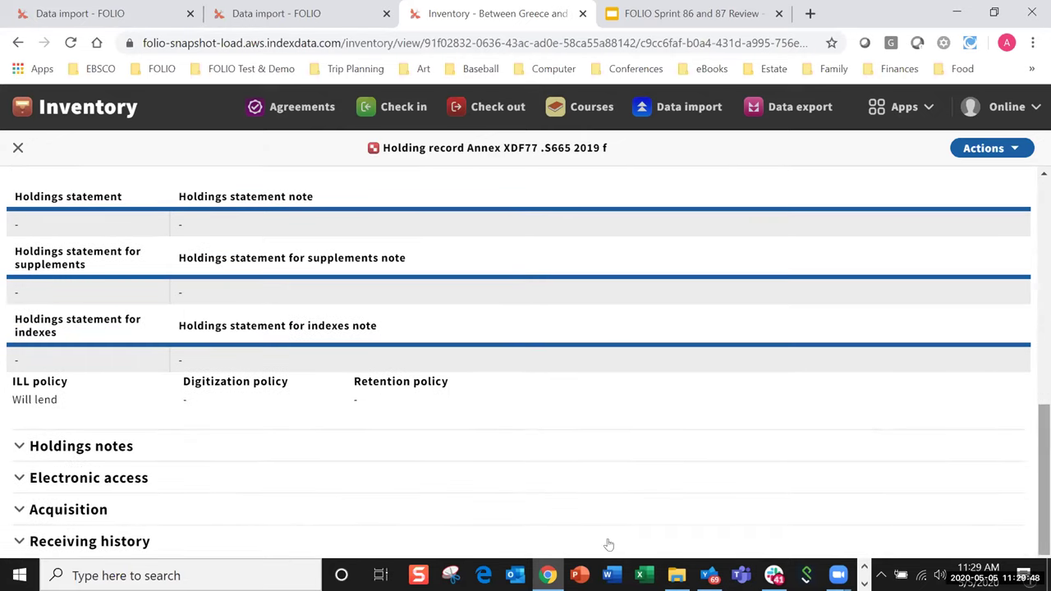
click(17, 147)
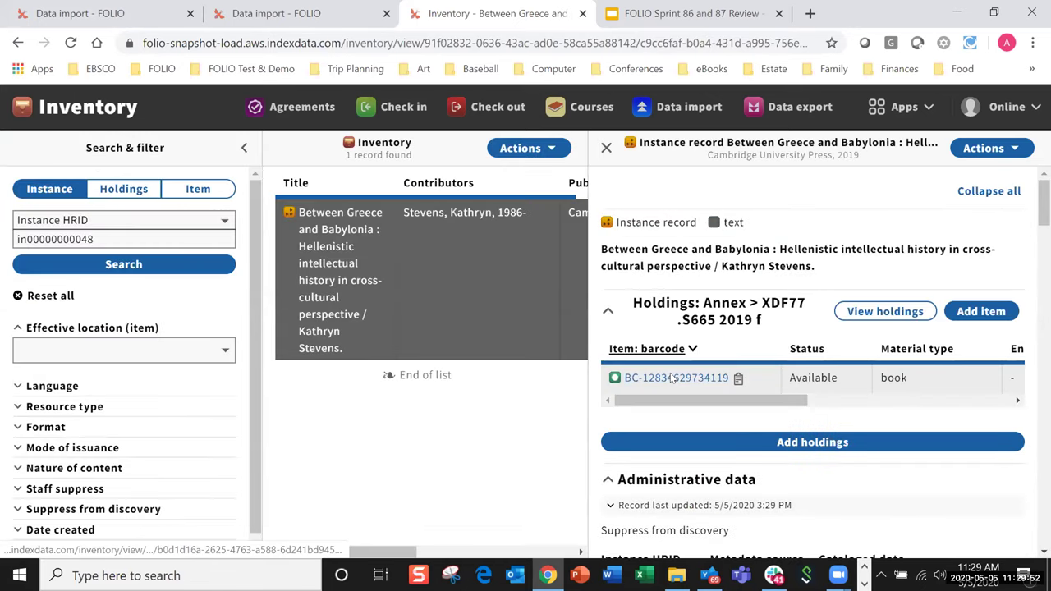
click(670, 377)
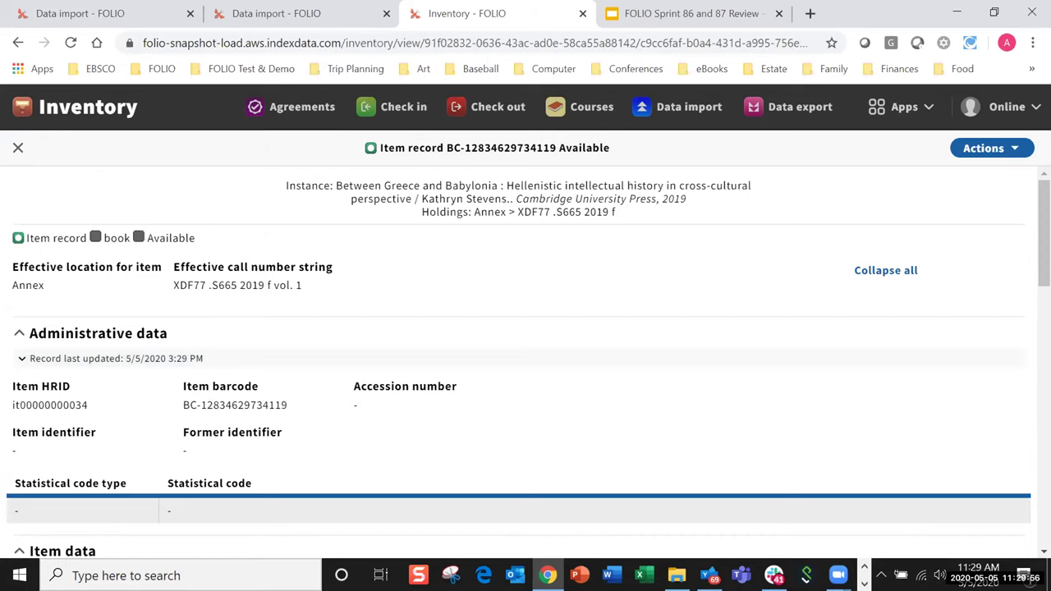
scroll(80, 277, down, 3)
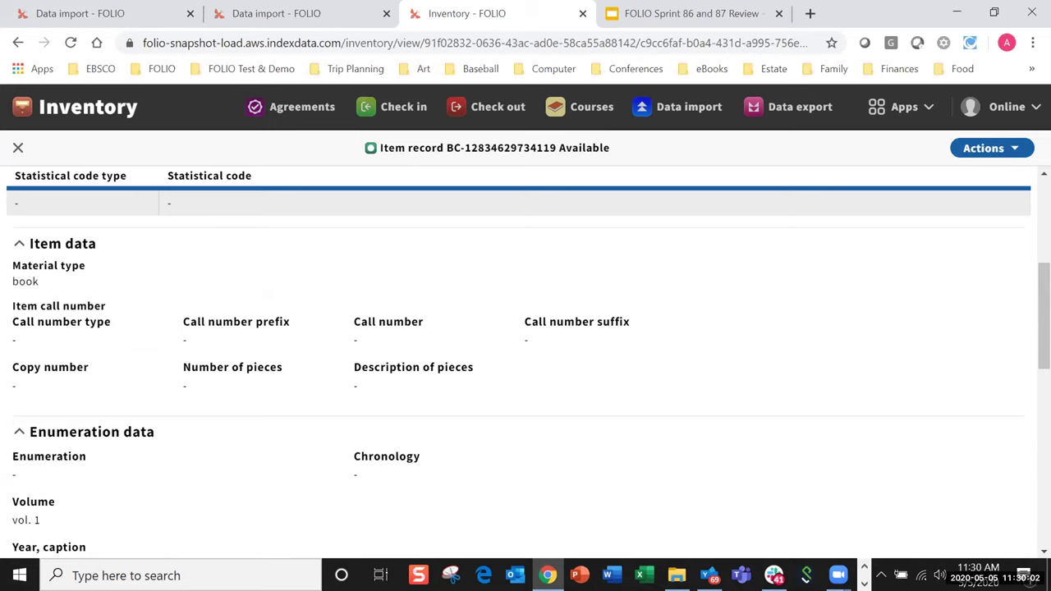
scroll(1043, 329, down, 4)
scroll(525, 361, down, 1)
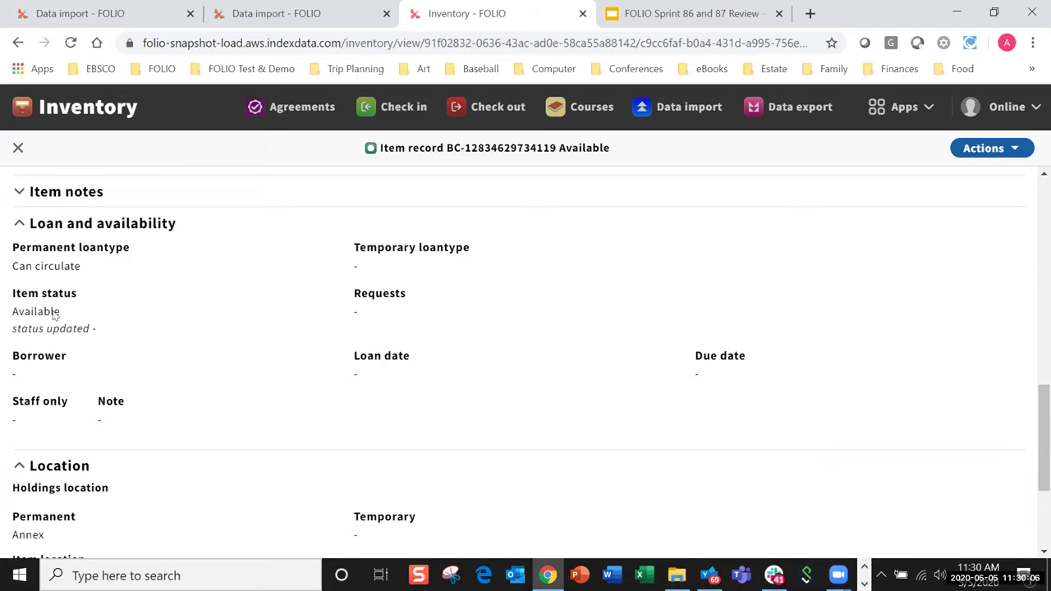
click(20, 148)
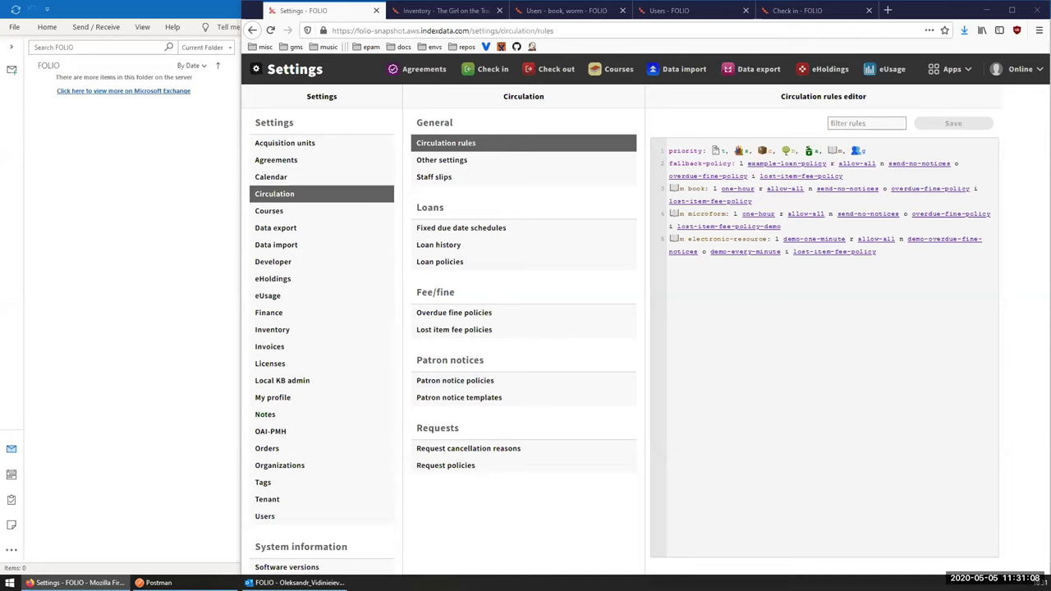
Place the cursor at the end of the electronic-resources circulation rule on line 5
click(820, 338)
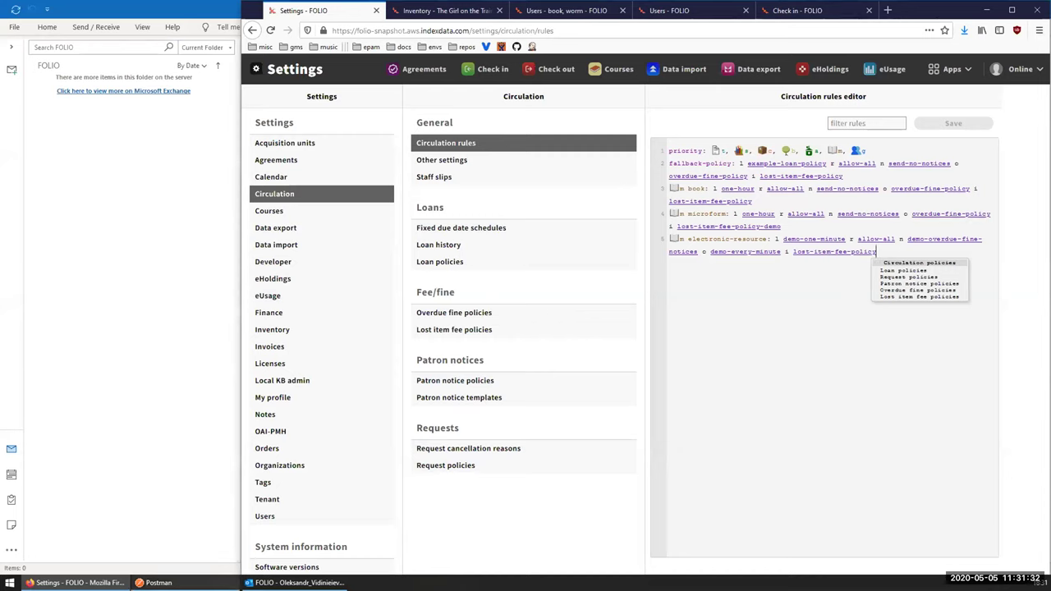
Resend the scheduled-notices GET request in Postman and confirm it returns totalRecords 0
click(156, 582)
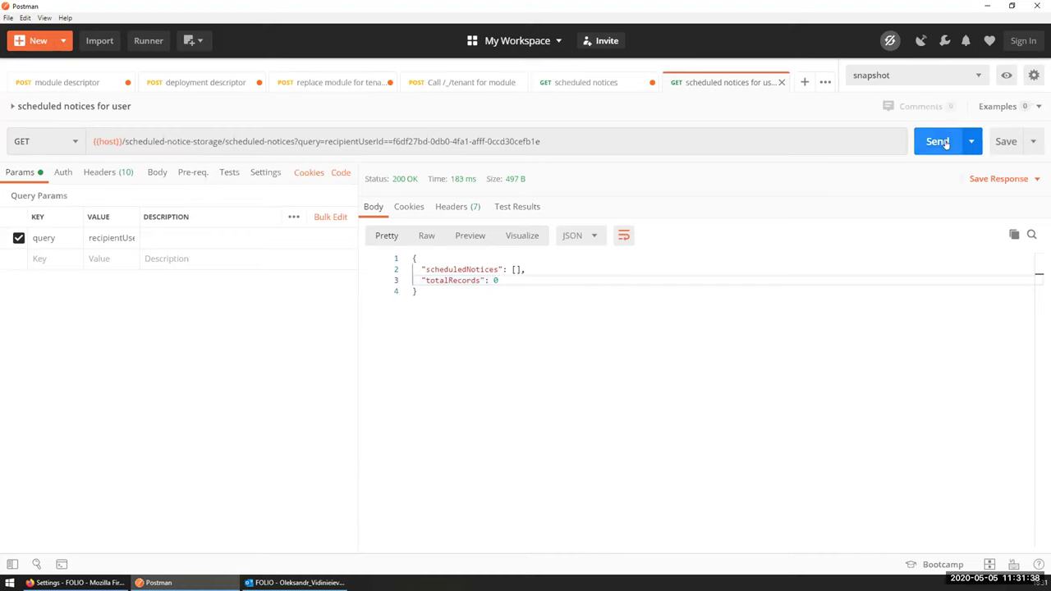
click(941, 142)
click(939, 141)
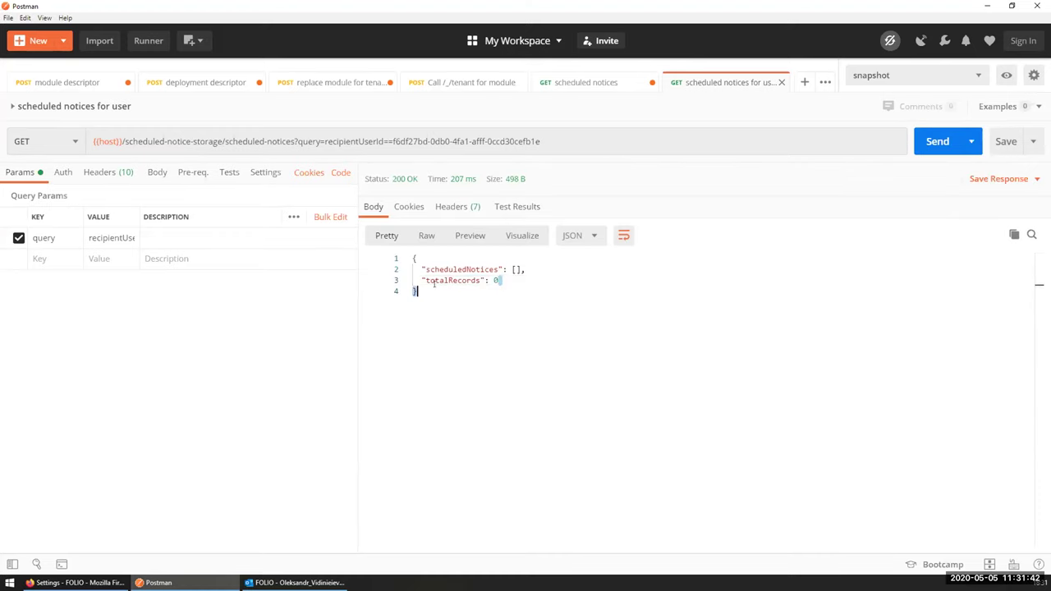
drag(498, 280, 419, 280)
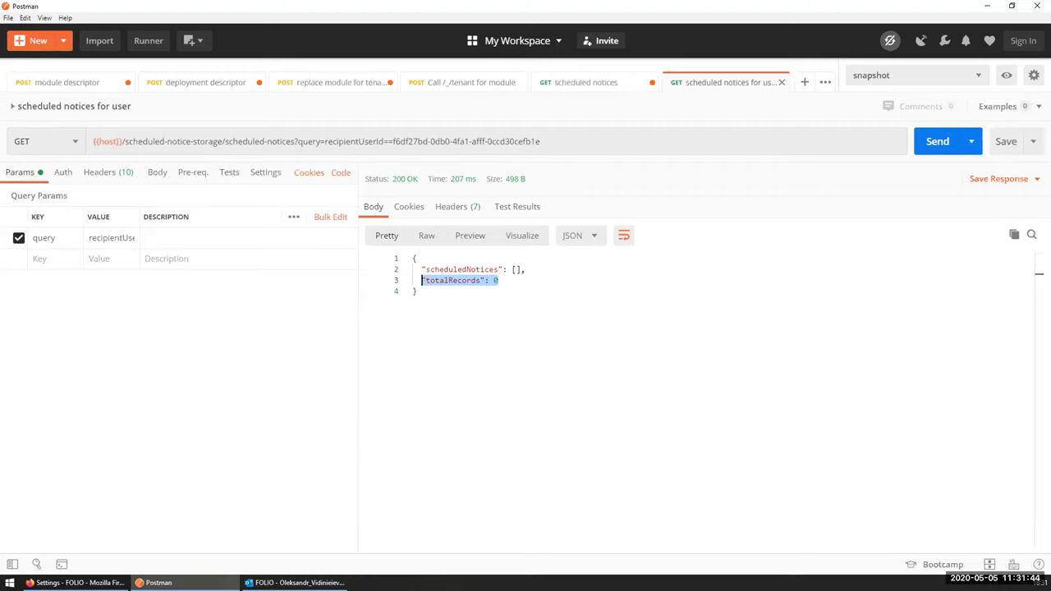
click(296, 582)
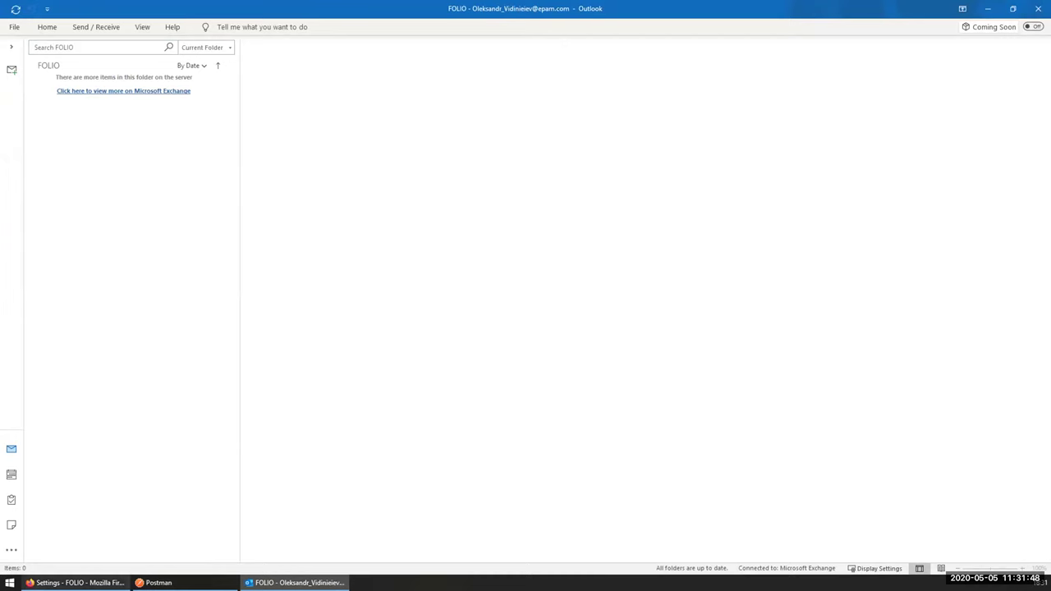
Refresh the patron's loan of The Girl on the Train, then go back to the circulation rules in Settings
click(73, 583)
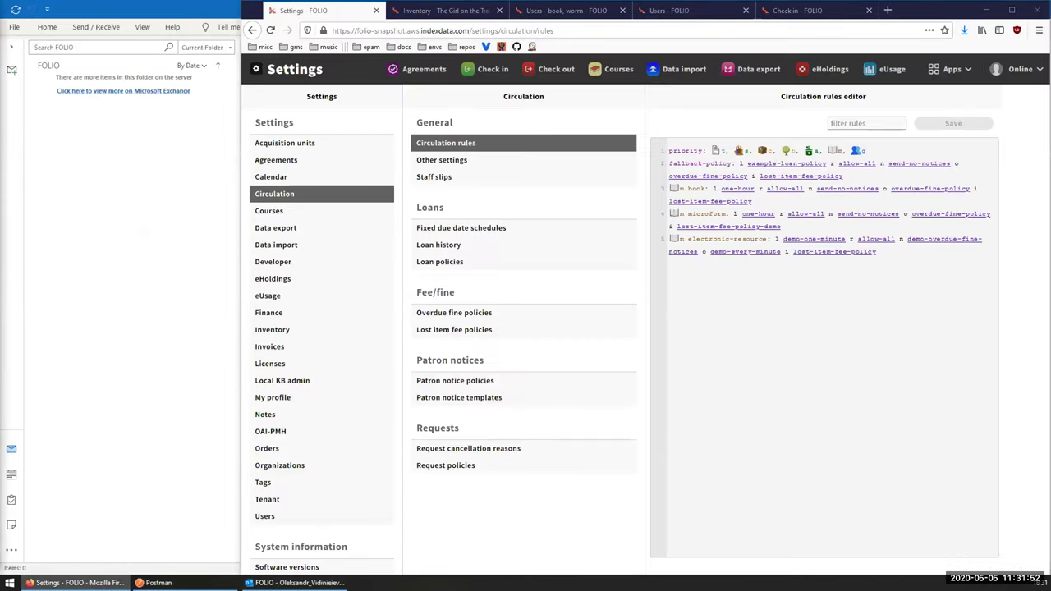
click(669, 10)
key(F5)
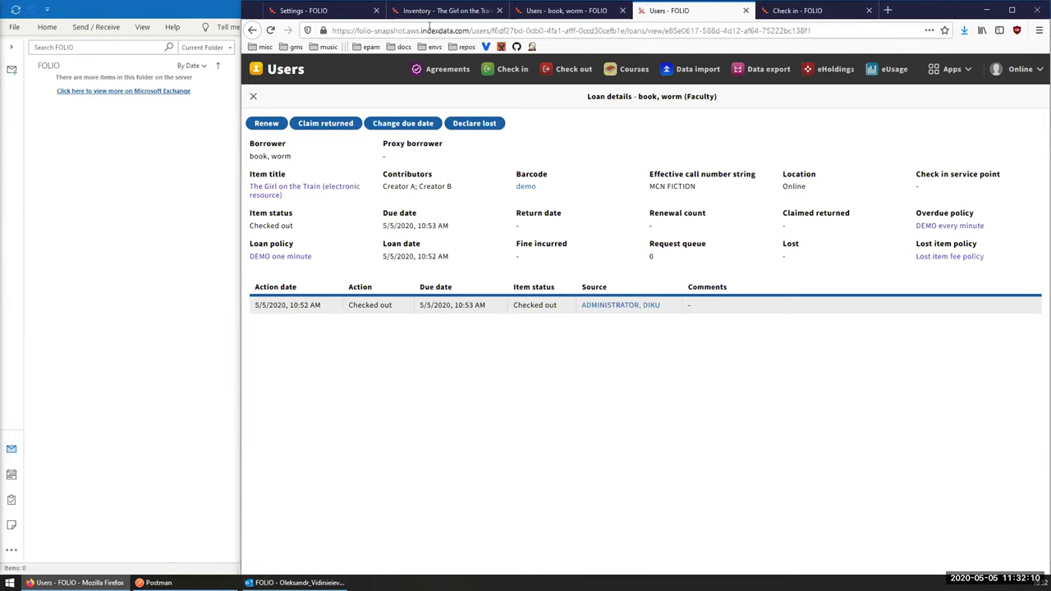
click(328, 8)
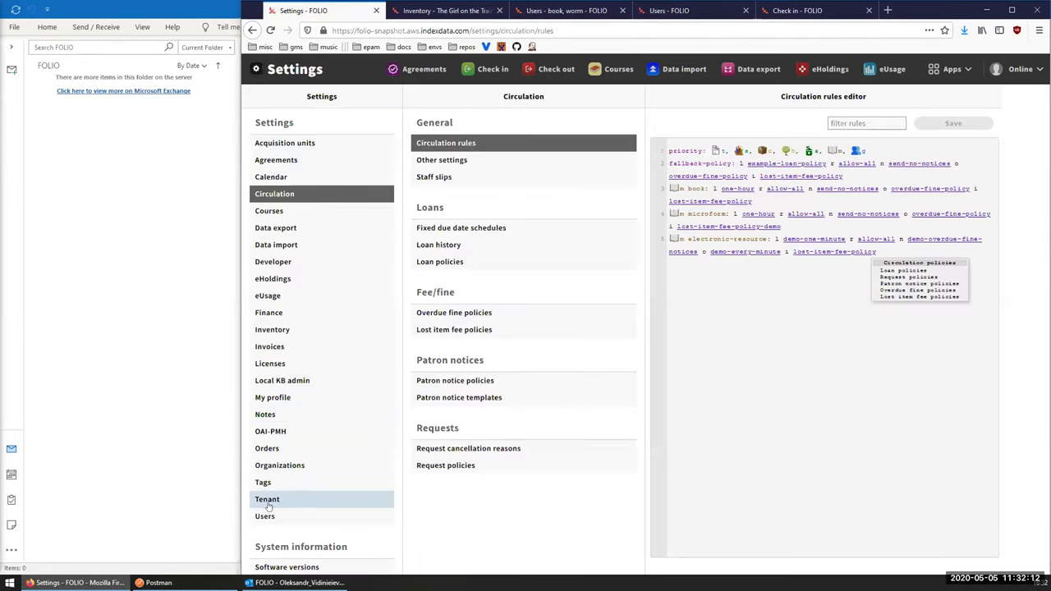
click(297, 193)
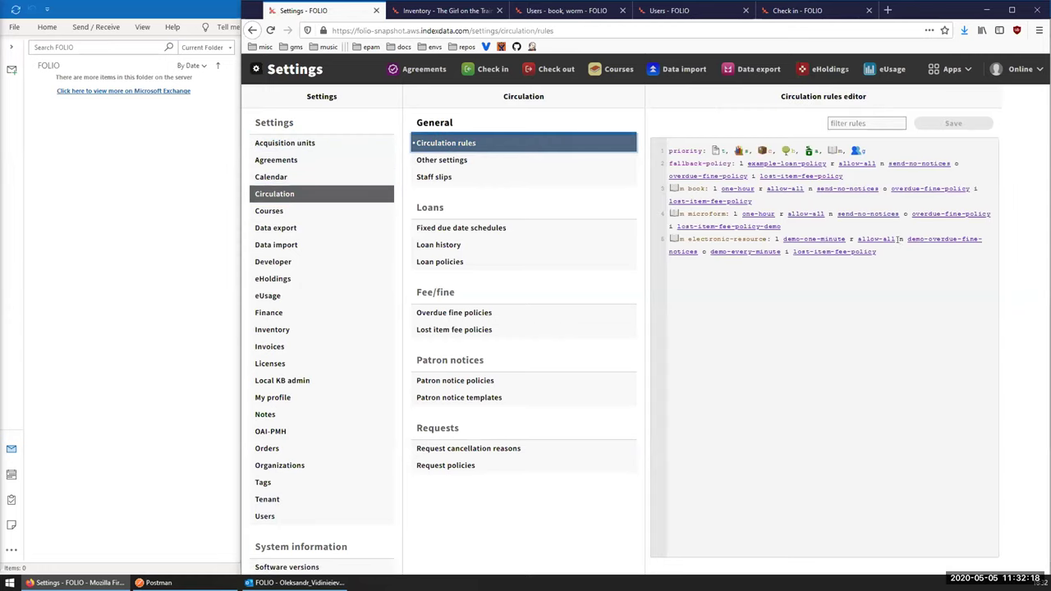
click(697, 251)
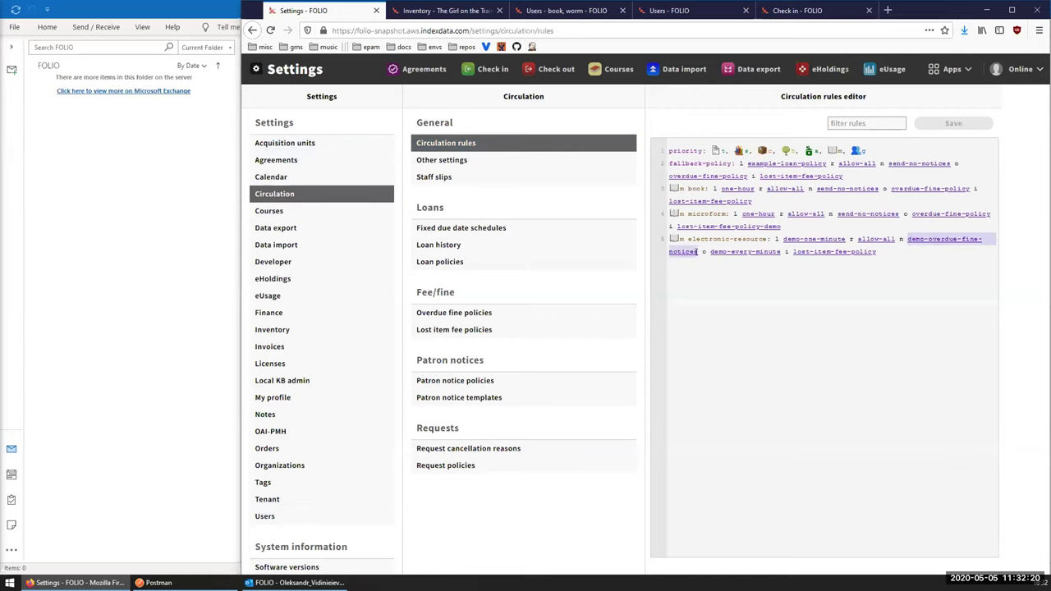
click(483, 382)
Open the DEMO Overdue fine notices policy in edit mode
click(722, 130)
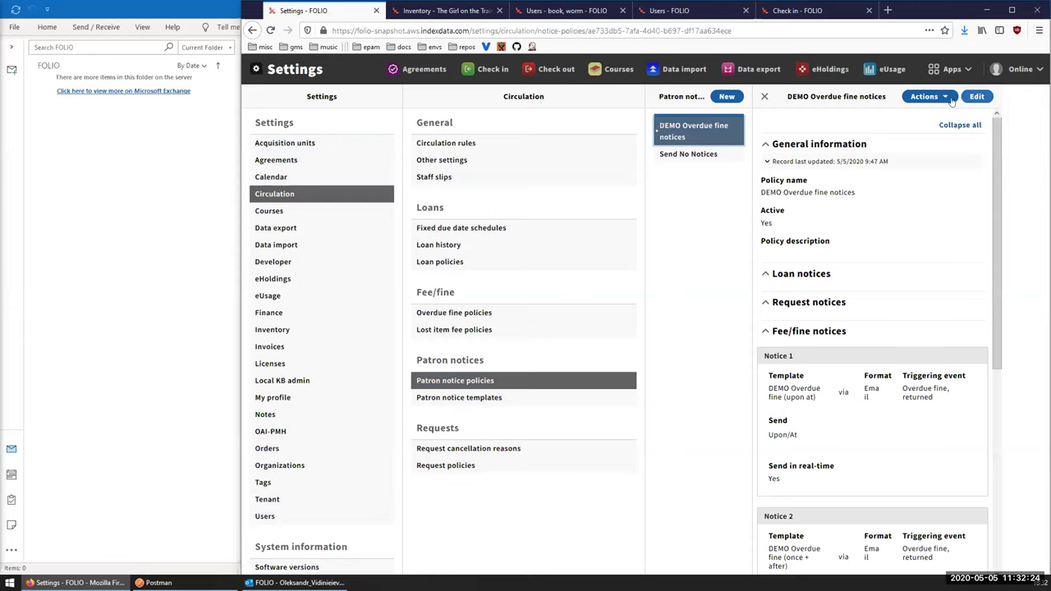
click(976, 96)
scroll(766, 368, down, 2)
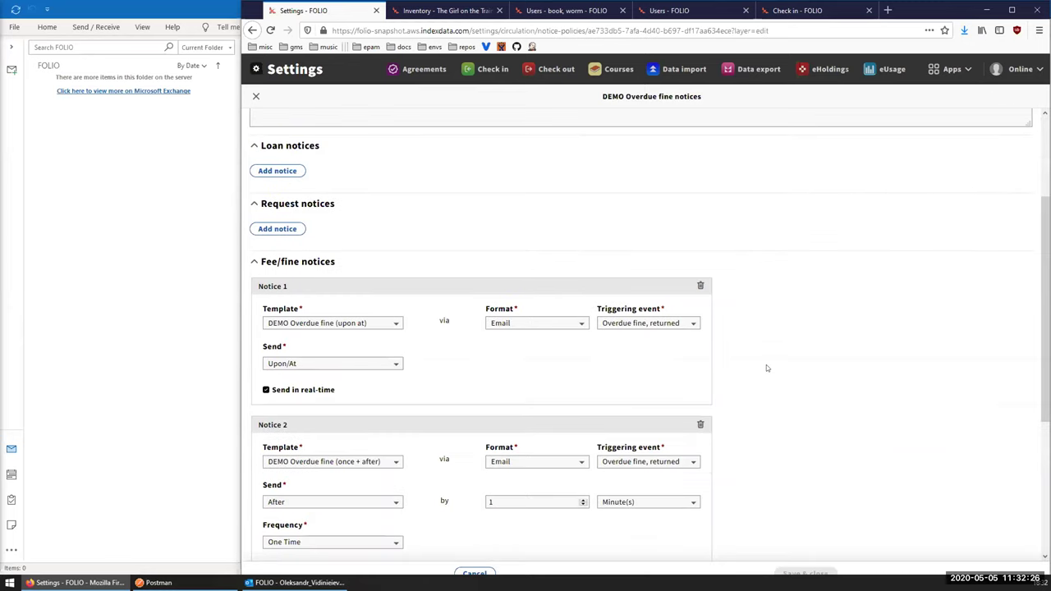
scroll(1028, 321, down, 2)
scroll(1029, 320, down, 1)
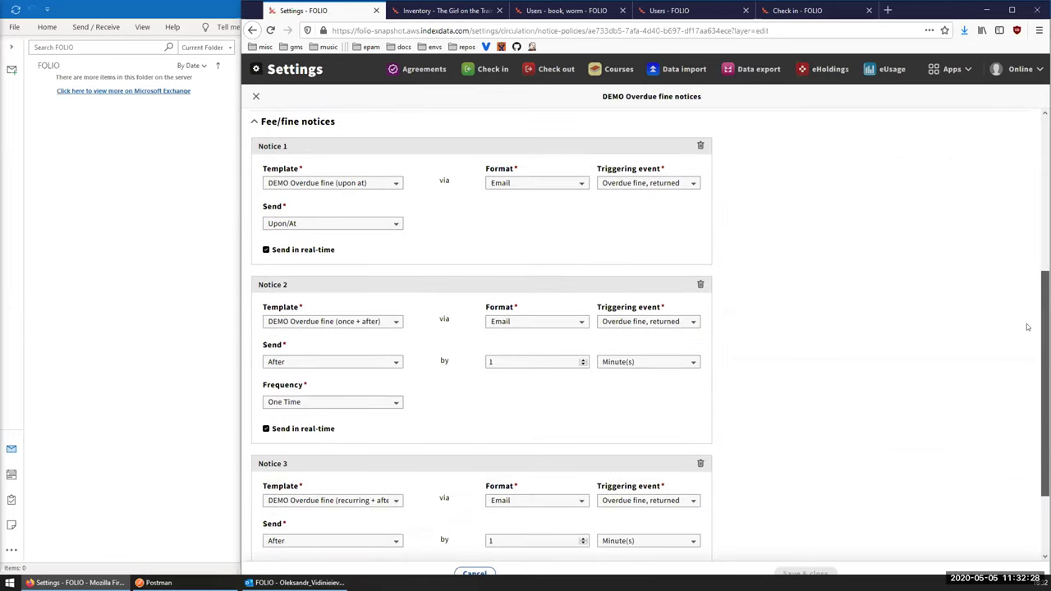
Review Notice 1's Upon/At send timing and Notice 2's One Time frequency, leaving both unchanged
click(388, 222)
click(365, 249)
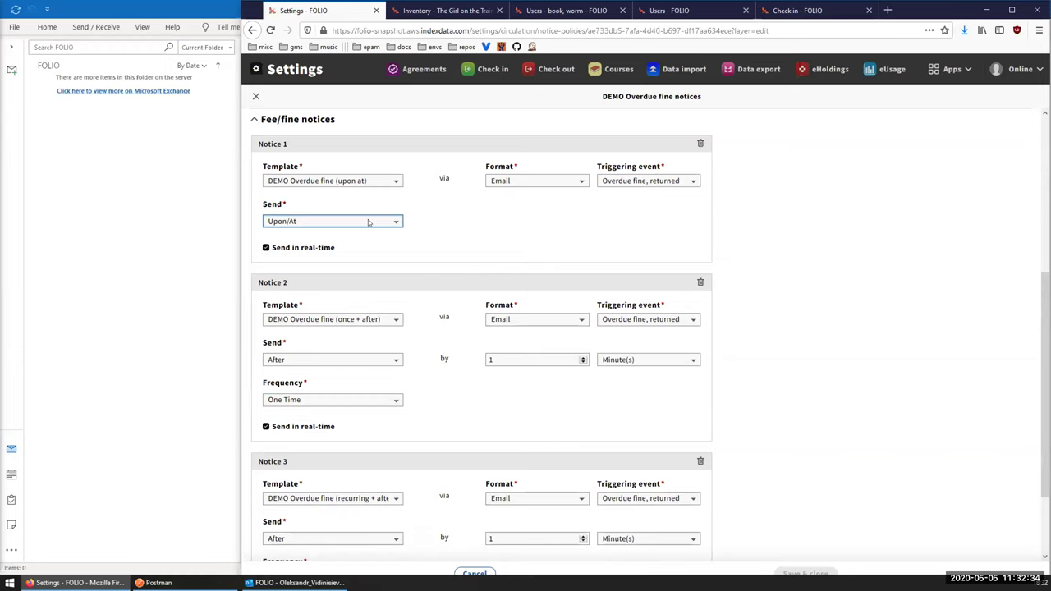
scroll(435, 238, down, 2)
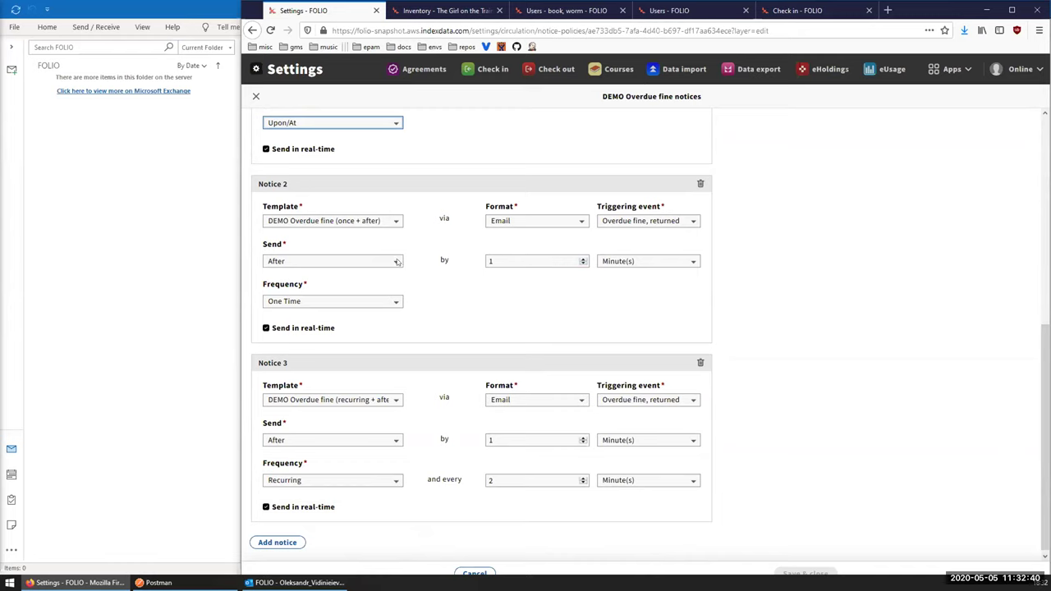
click(392, 302)
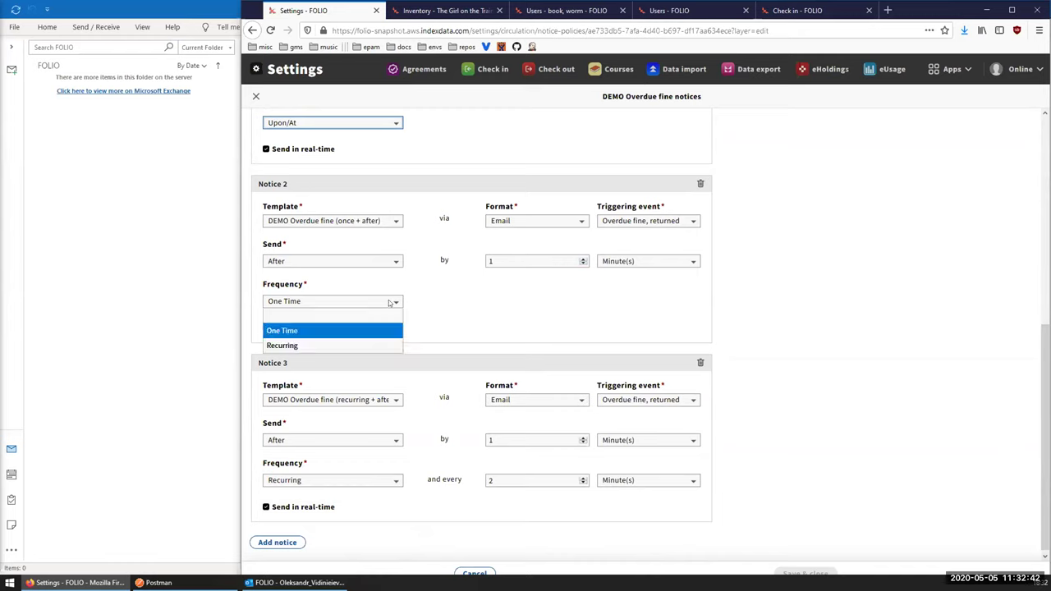
click(378, 317)
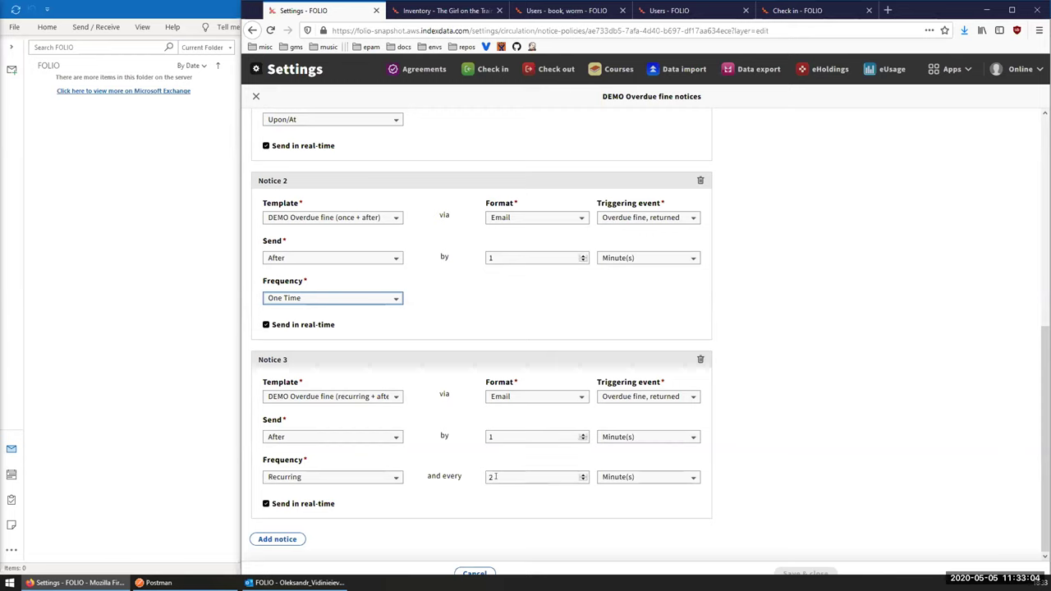
scroll(802, 414, up, 5)
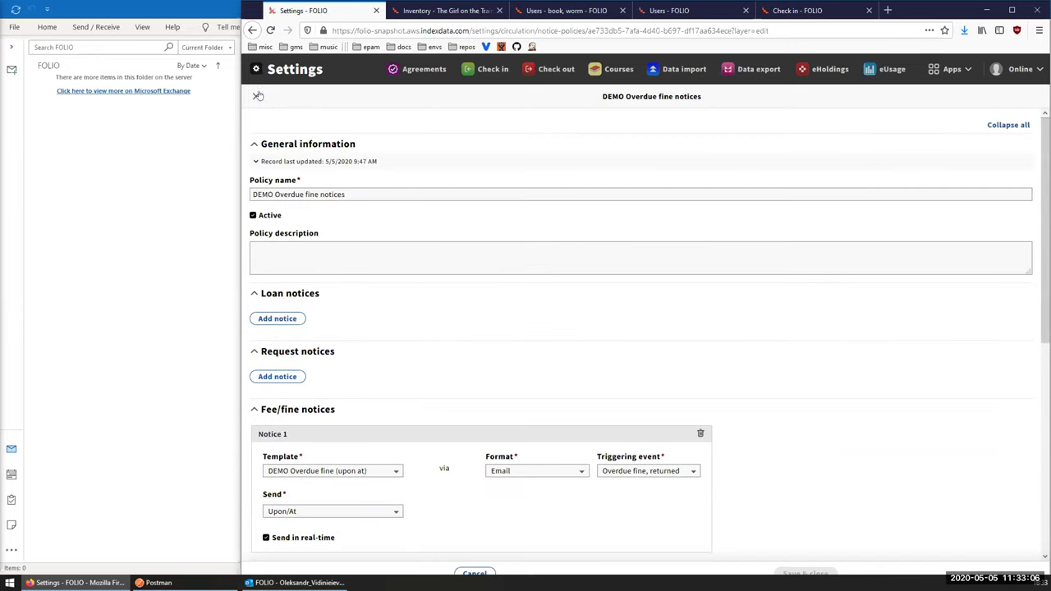
Close the policy editor and check in the item with barcode demo
click(255, 95)
key(ctrl+4)
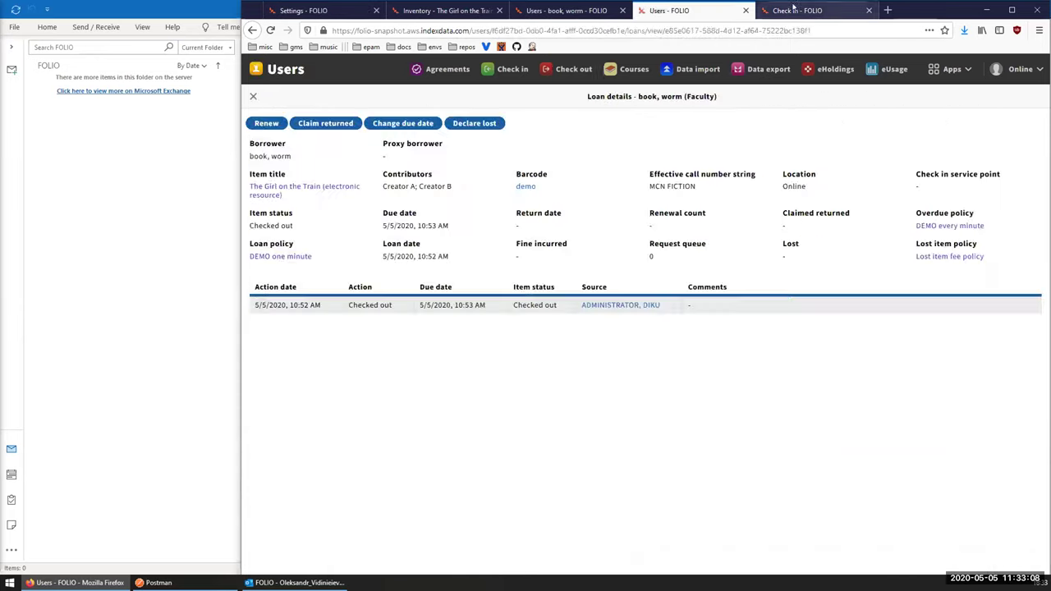
key(ctrl+5)
click(435, 130)
text(demo)
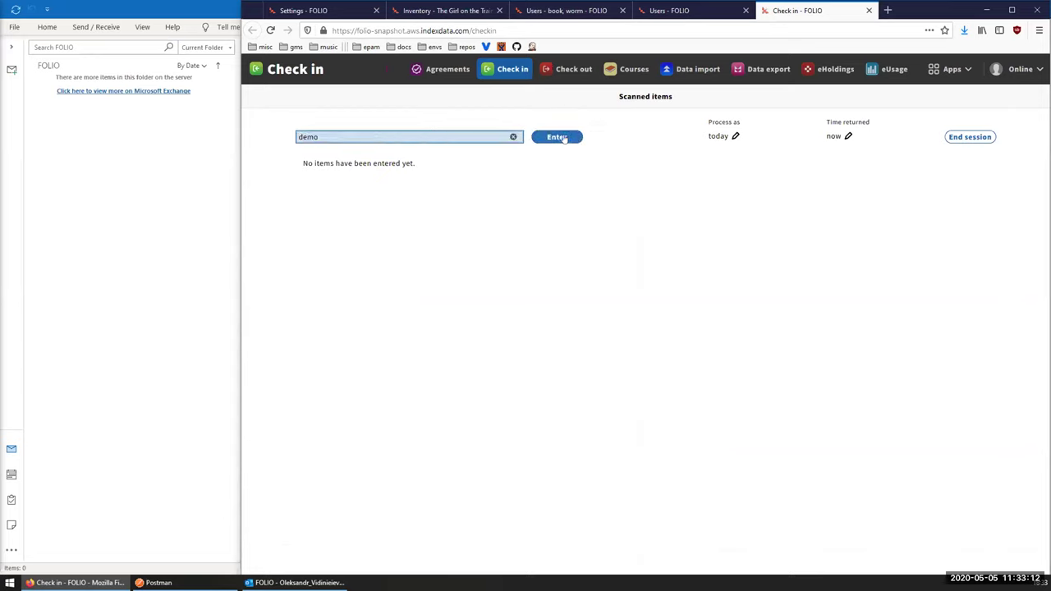
click(576, 133)
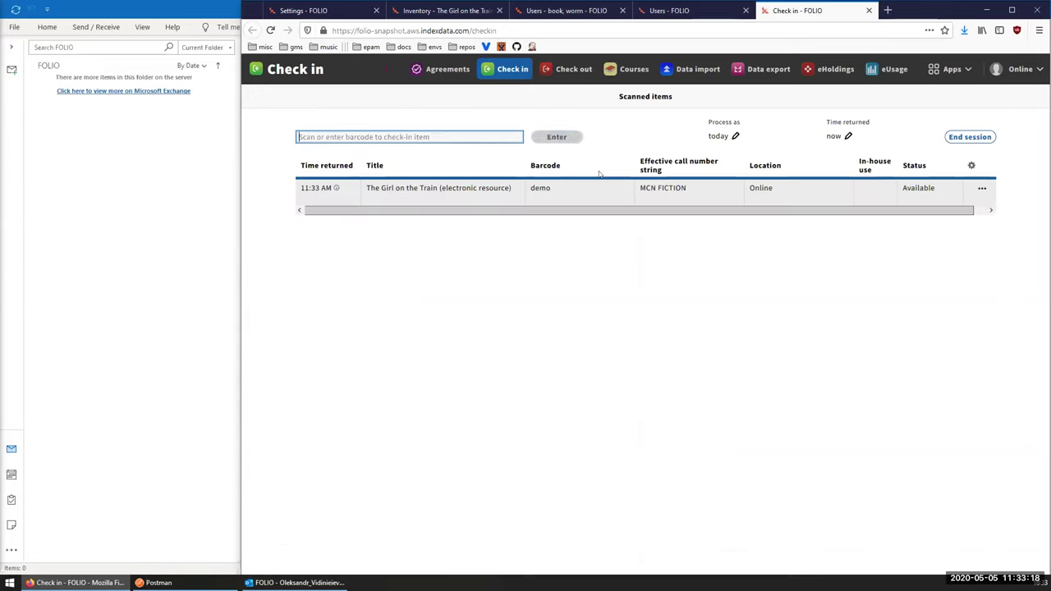
Show the fee/fine details for the returned item's 39.00 overdue fine
triple_click(328, 200)
click(983, 189)
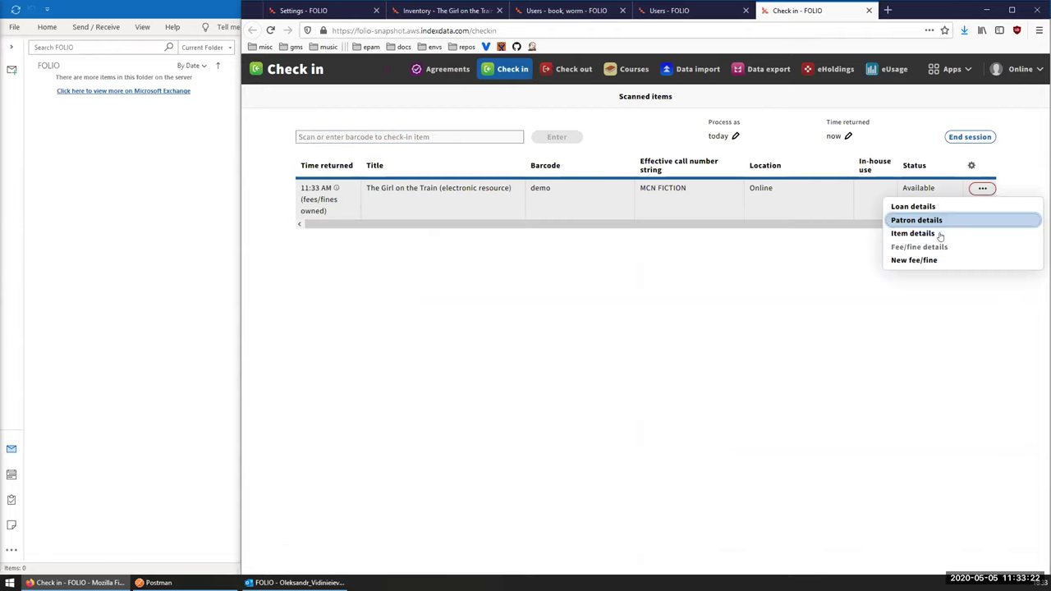
click(916, 246)
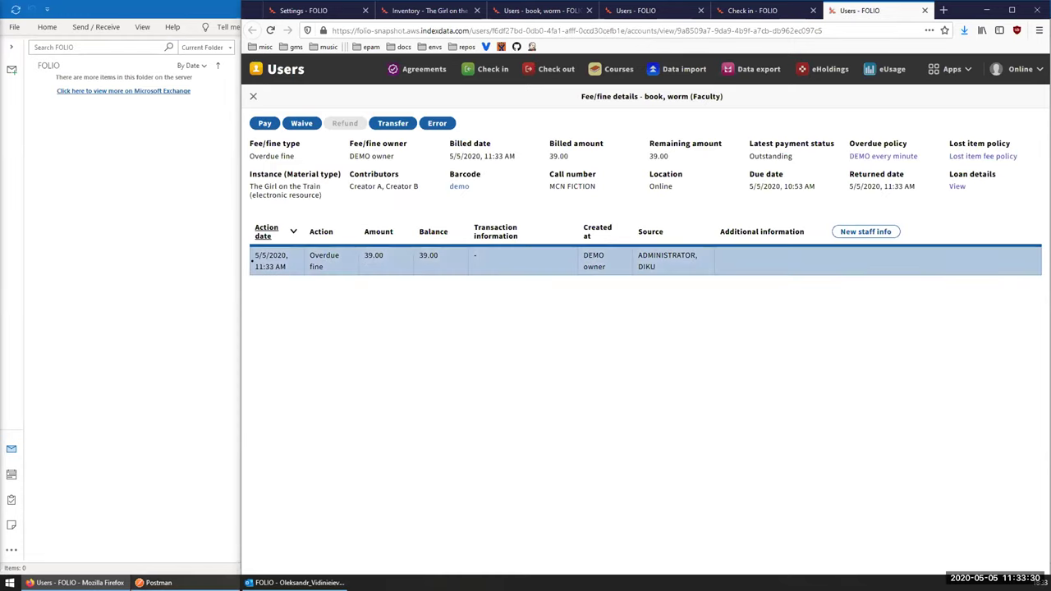
Resend the Postman scheduled-notices request, confirm totalRecords is 3, then return to FOLIO settings
click(156, 582)
click(929, 142)
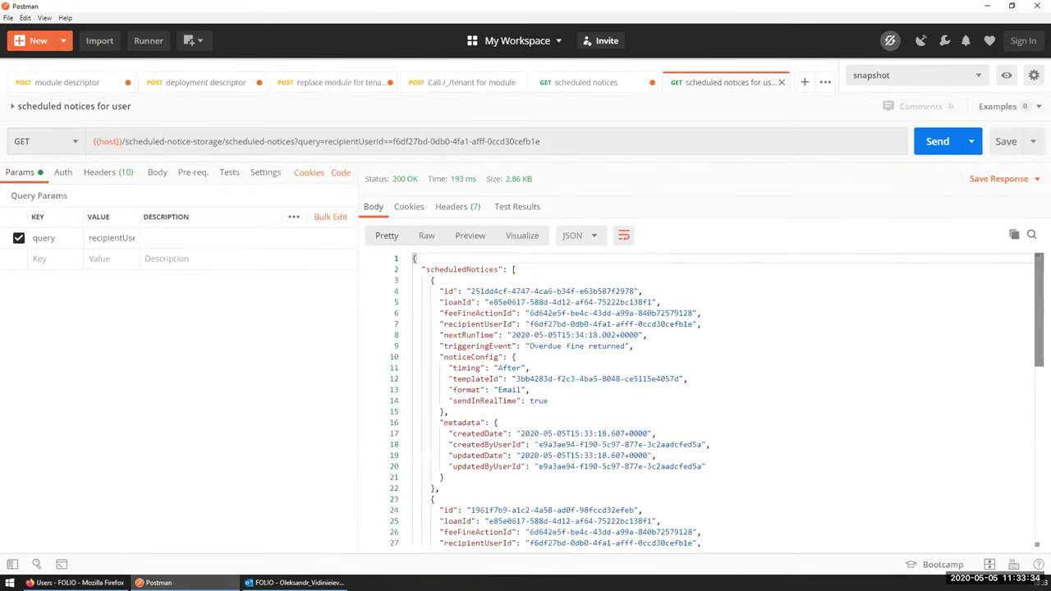
scroll(617, 490, down, 5)
drag(513, 526, 421, 530)
scroll(421, 530, up, 5)
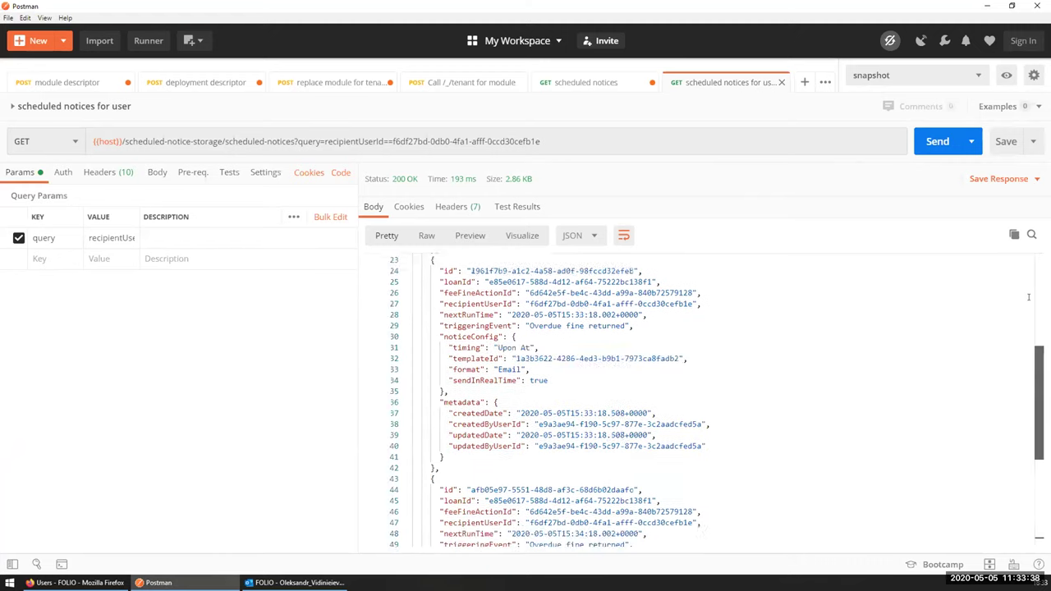
click(74, 582)
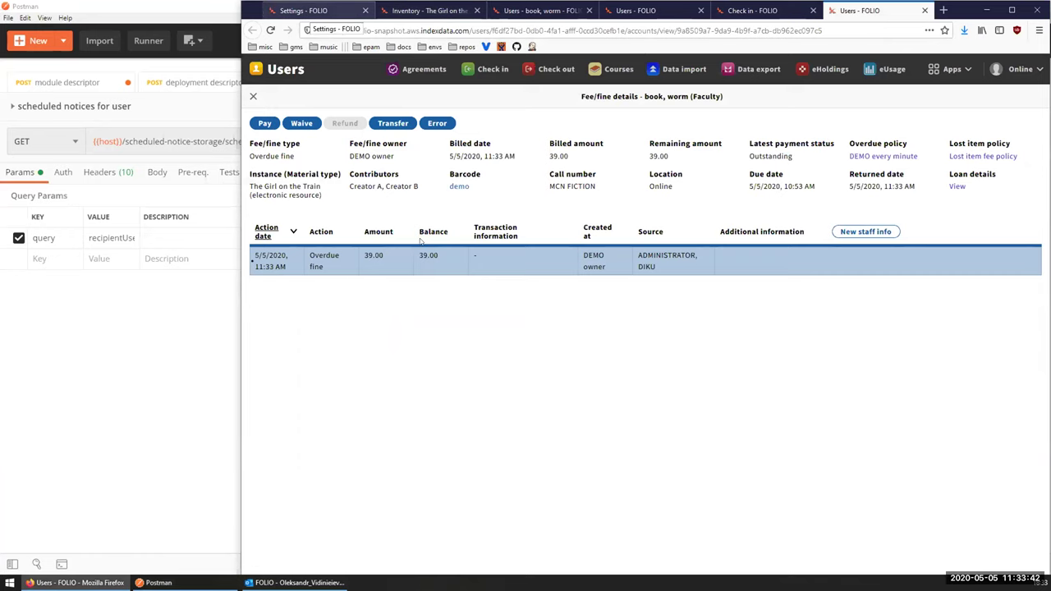
click(316, 11)
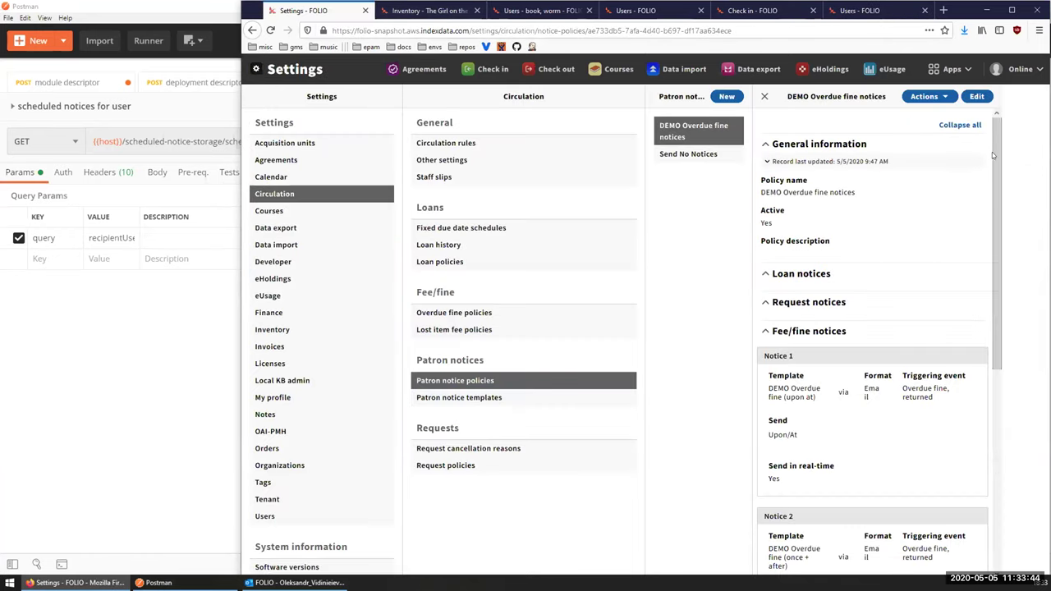
scroll(990, 156, down, 5)
scroll(986, 170, up, 5)
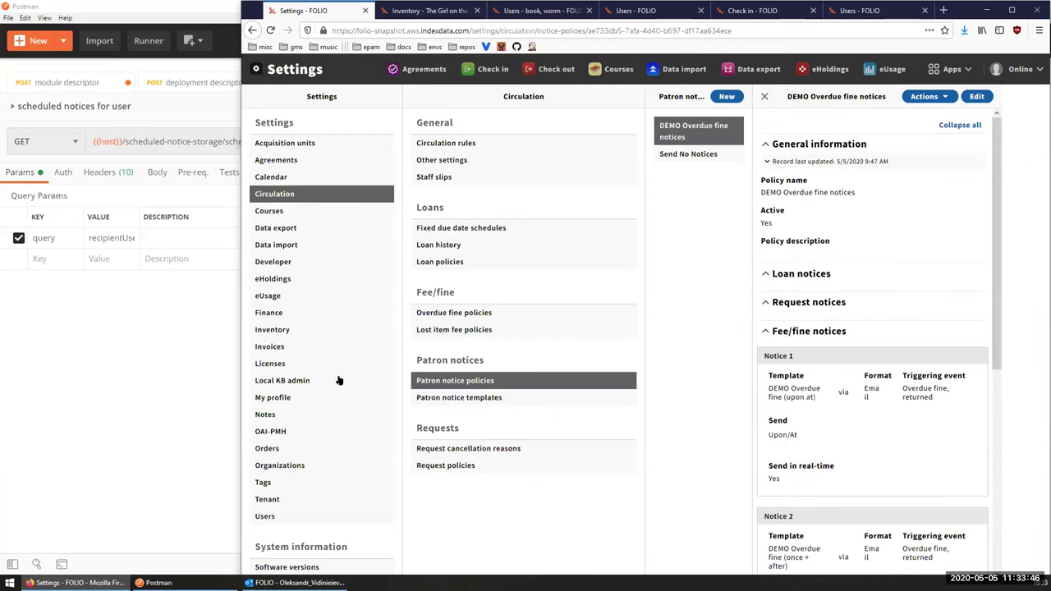
mouse_move(164, 582)
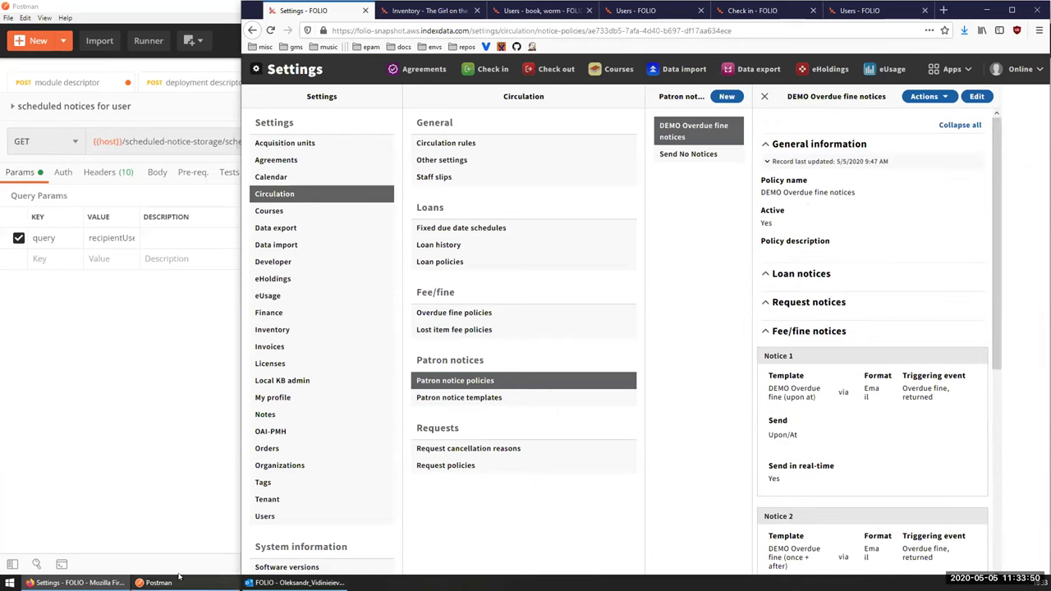
click(295, 582)
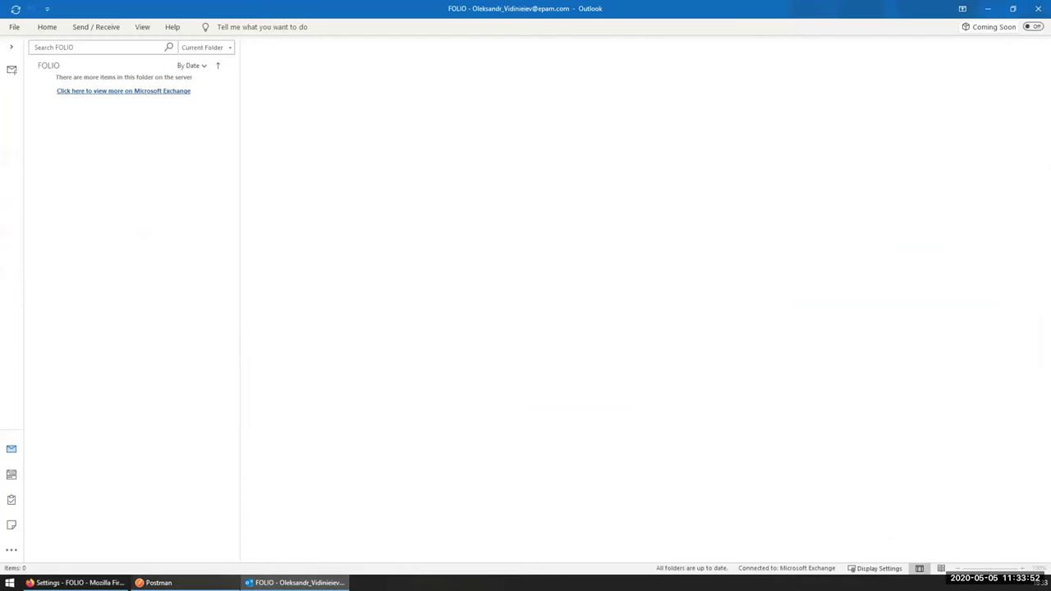
click(74, 582)
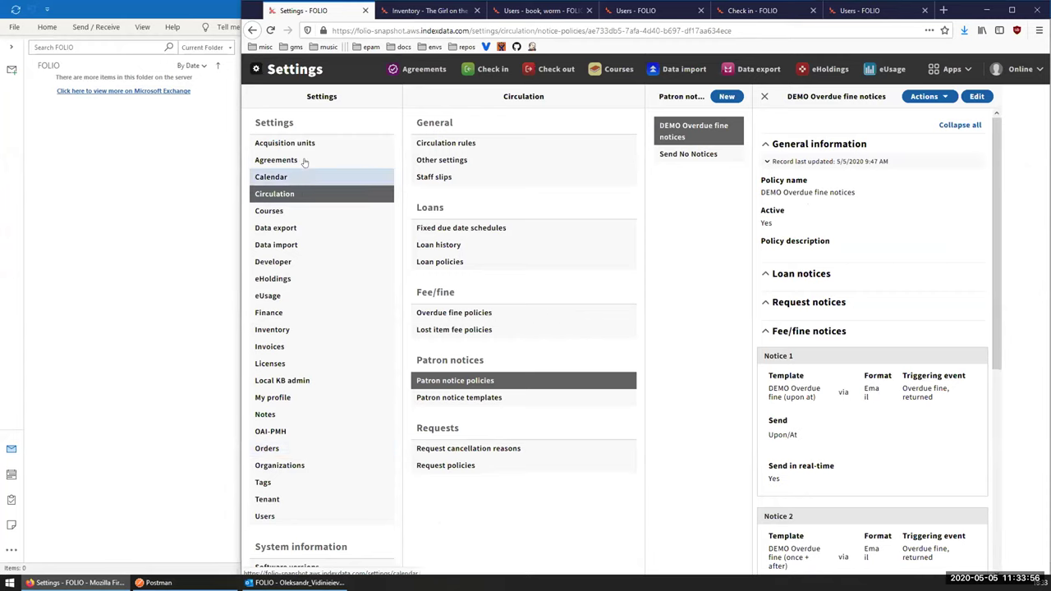
Compare the DEMO Overdue fine templates: upon at, once + after, and recurring + after
click(288, 184)
click(288, 194)
click(526, 397)
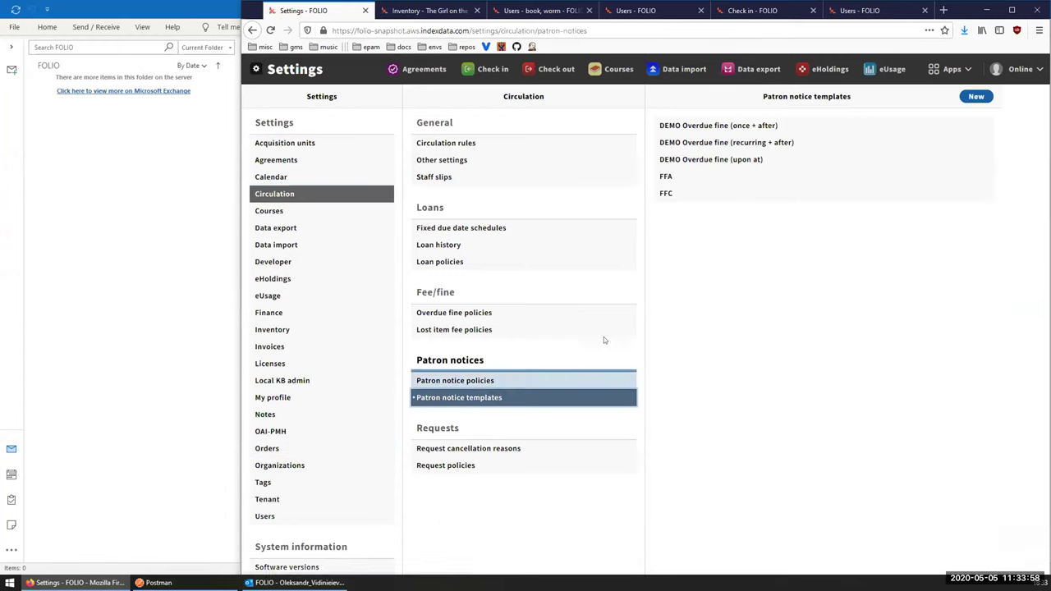
click(716, 125)
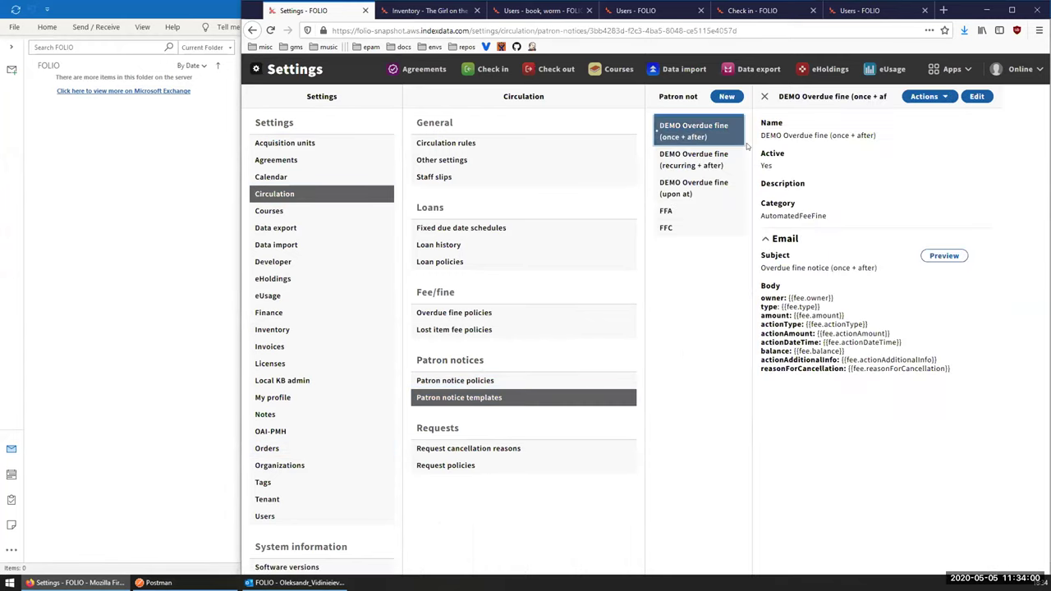
click(714, 158)
click(704, 187)
click(707, 163)
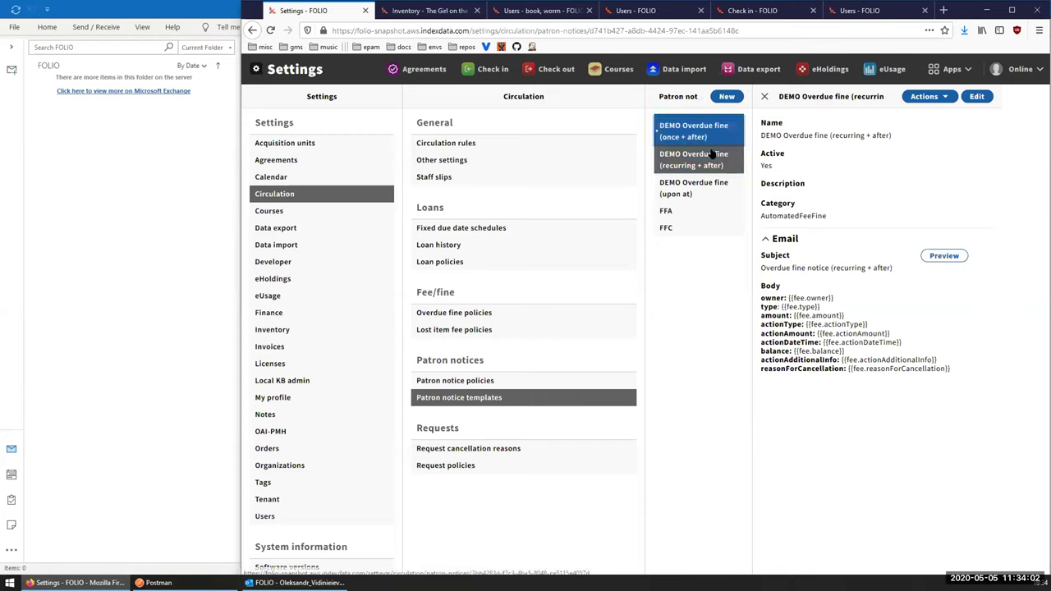
click(704, 186)
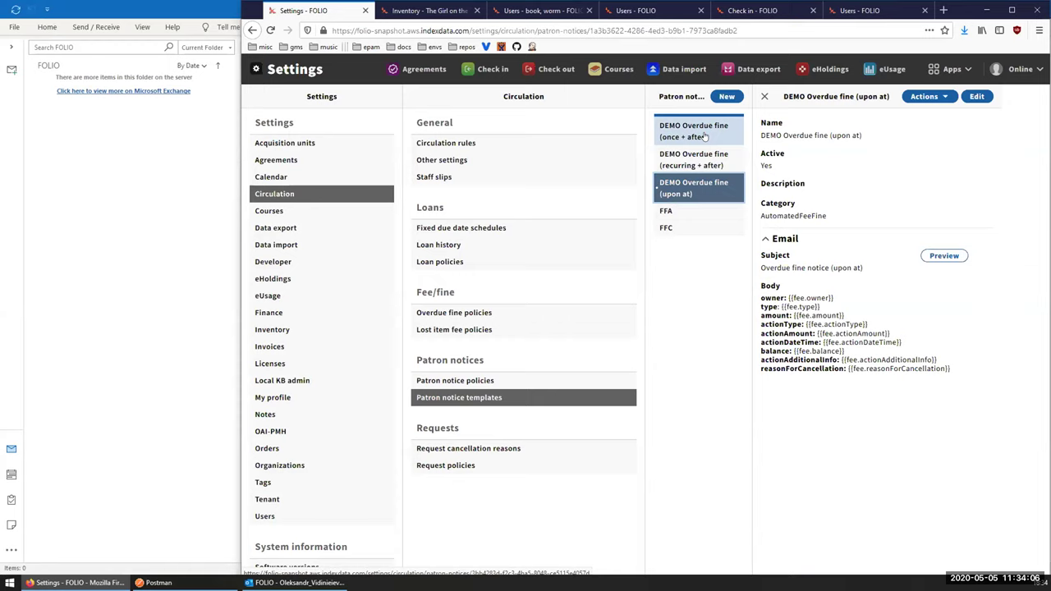
click(703, 131)
click(705, 159)
click(716, 184)
drag(858, 268, 758, 268)
Show the DEMO Overdue fine notices policy and the DEMO every minute overdue fine policy settings
click(495, 380)
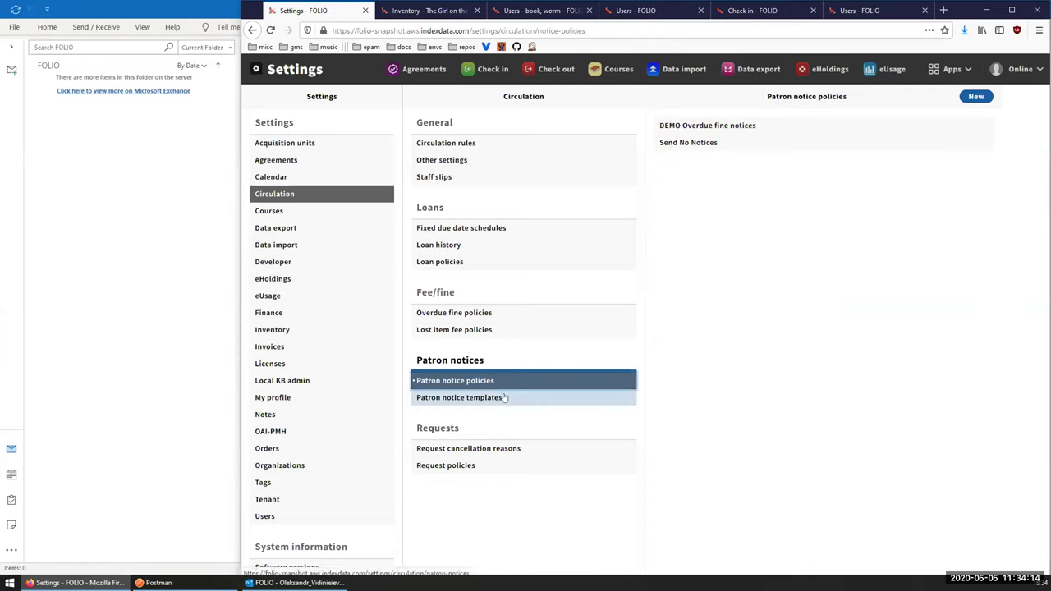
click(726, 128)
drag(996, 210, 999, 156)
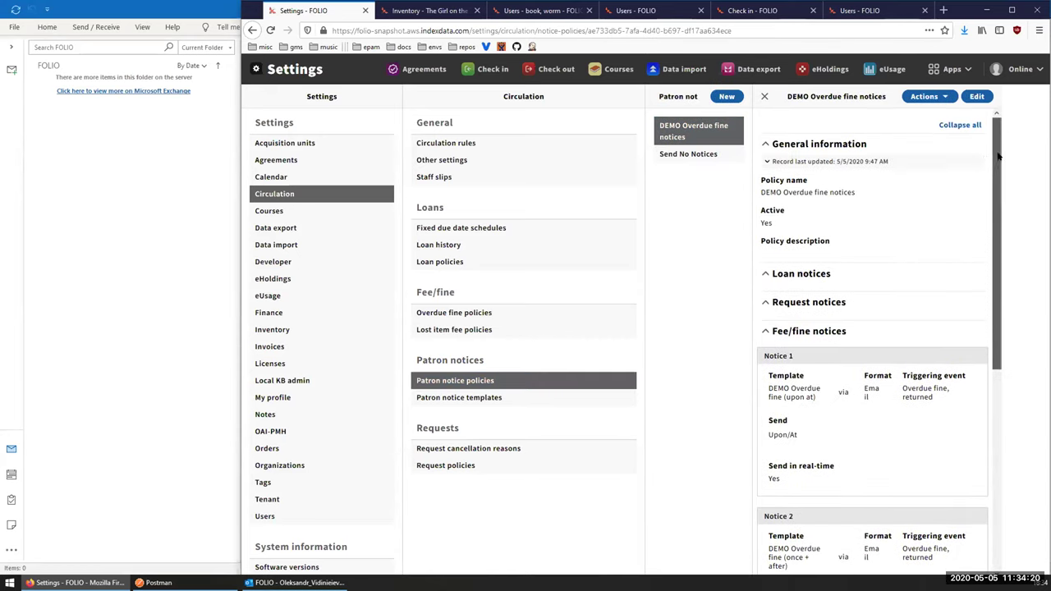
click(497, 314)
click(726, 129)
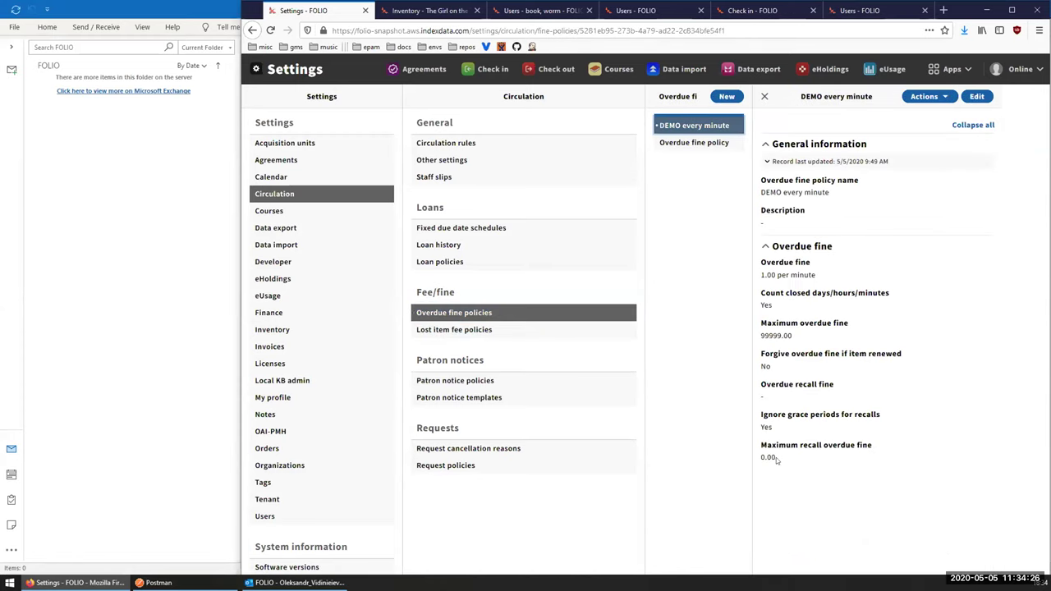
drag(774, 456, 760, 262)
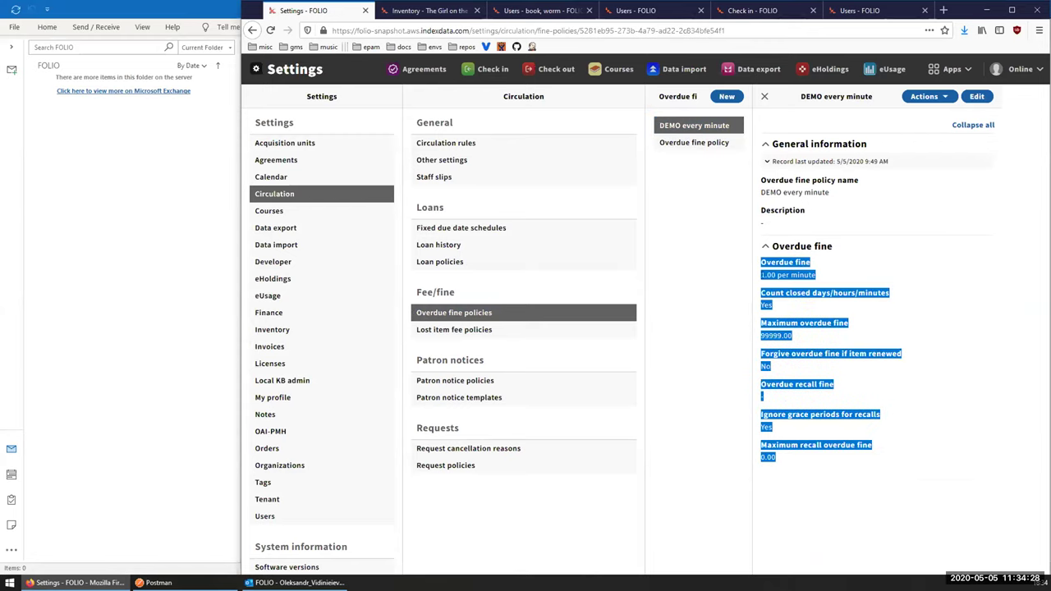
Open the circulation rules and highlight demo-overdue-fine-notices on the electronic-resource rule
click(784, 454)
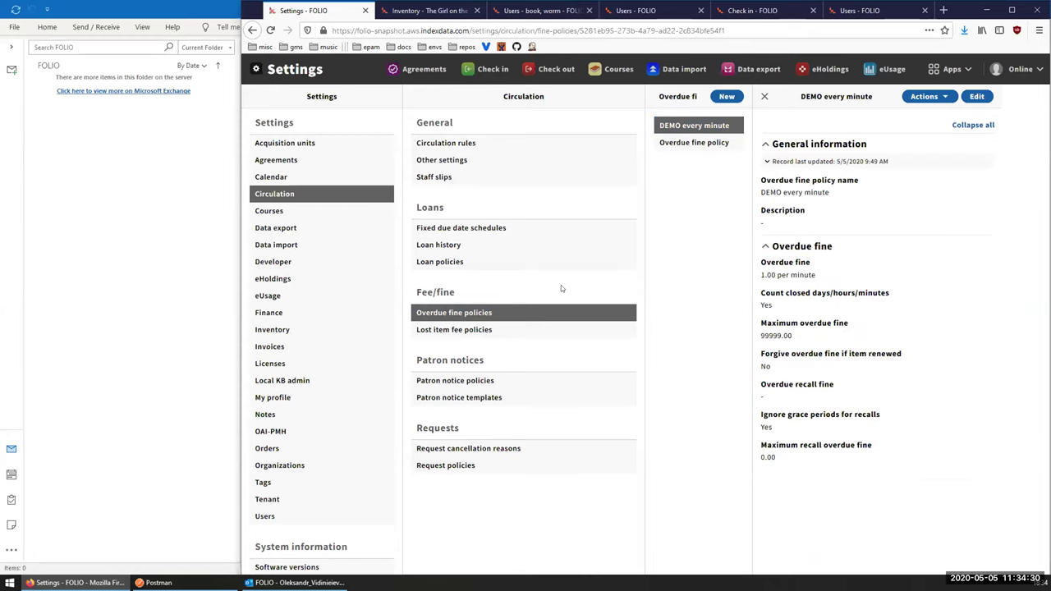
click(468, 145)
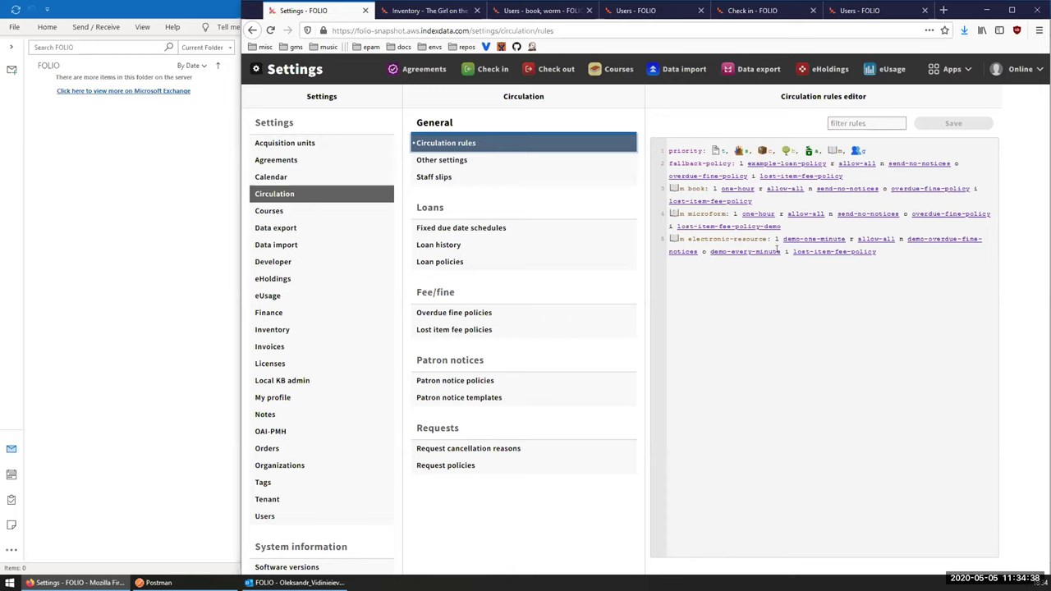
click(707, 253)
click(872, 271)
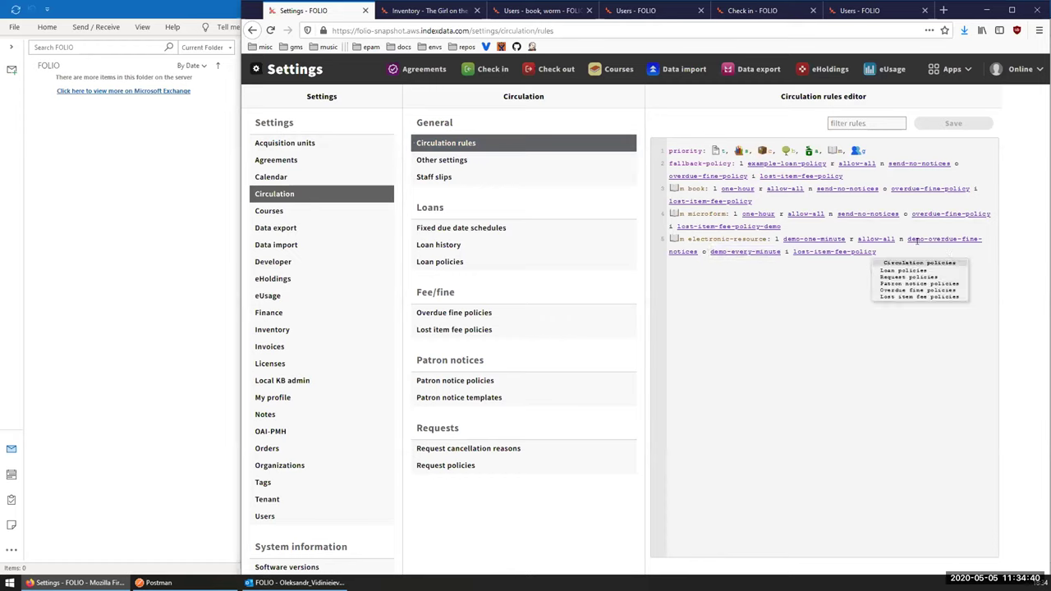
drag(902, 238, 695, 251)
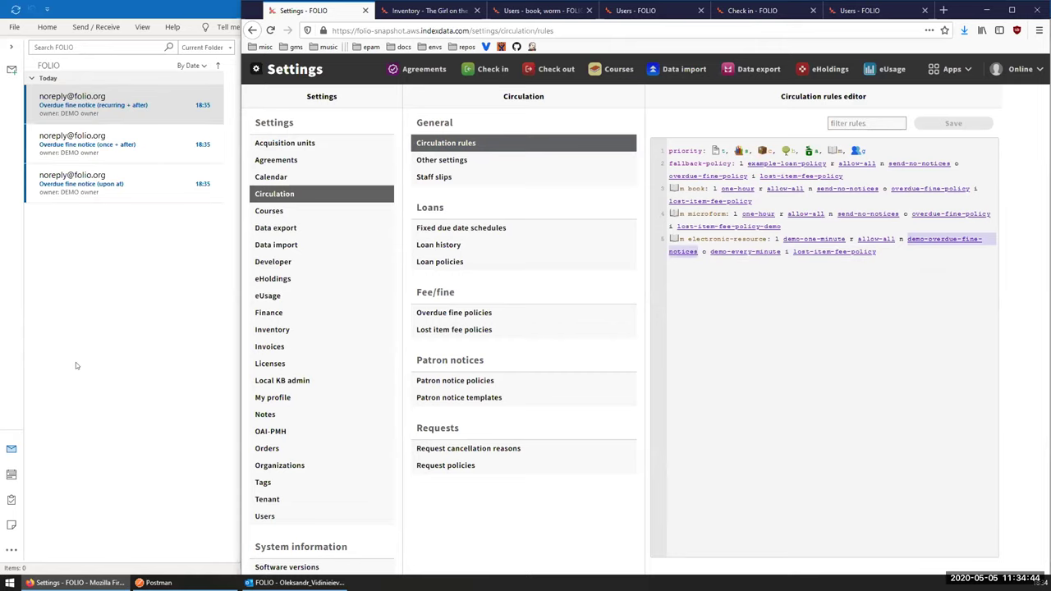
Read the upon at, once + after, and recurring + after overdue fine emails, each 39.0
click(123, 293)
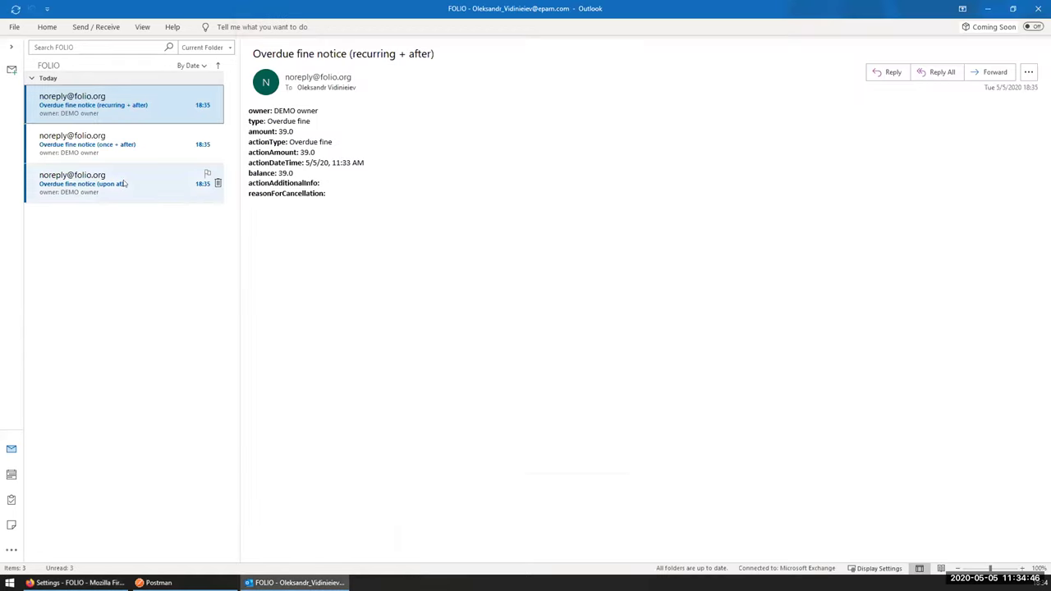
click(115, 184)
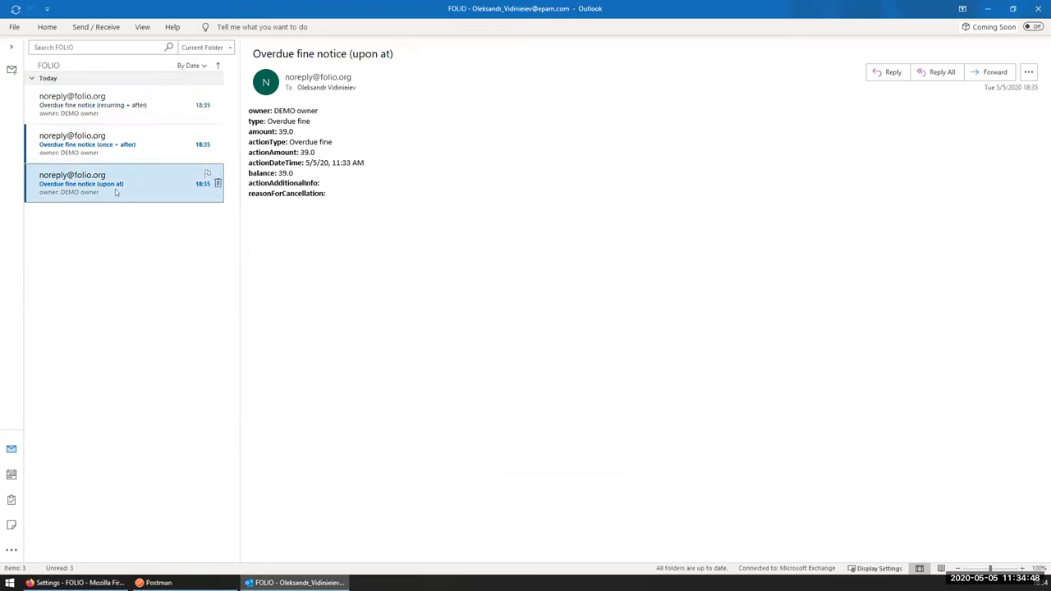
click(109, 146)
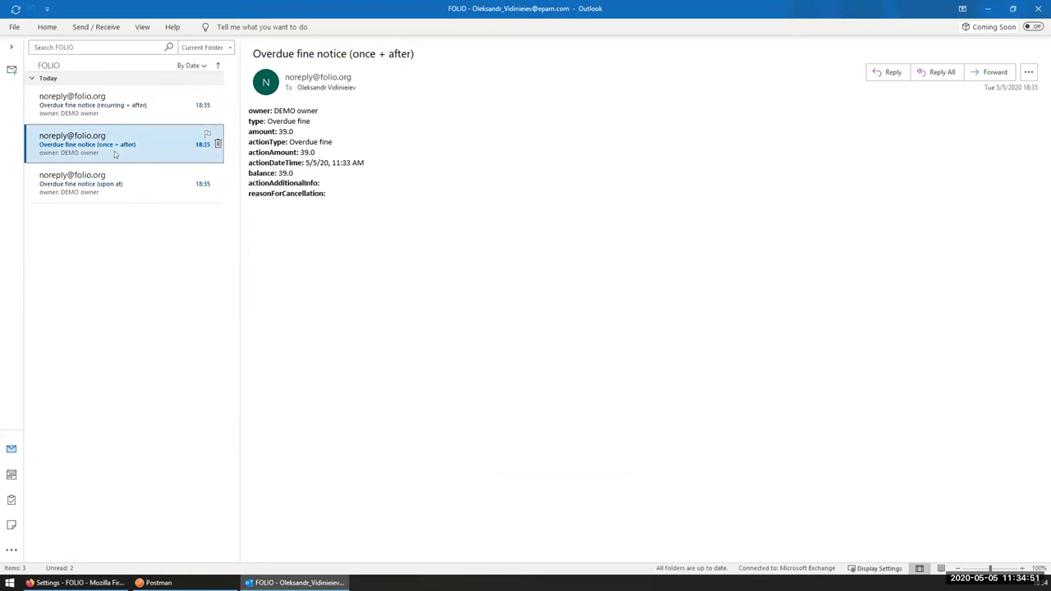
click(129, 109)
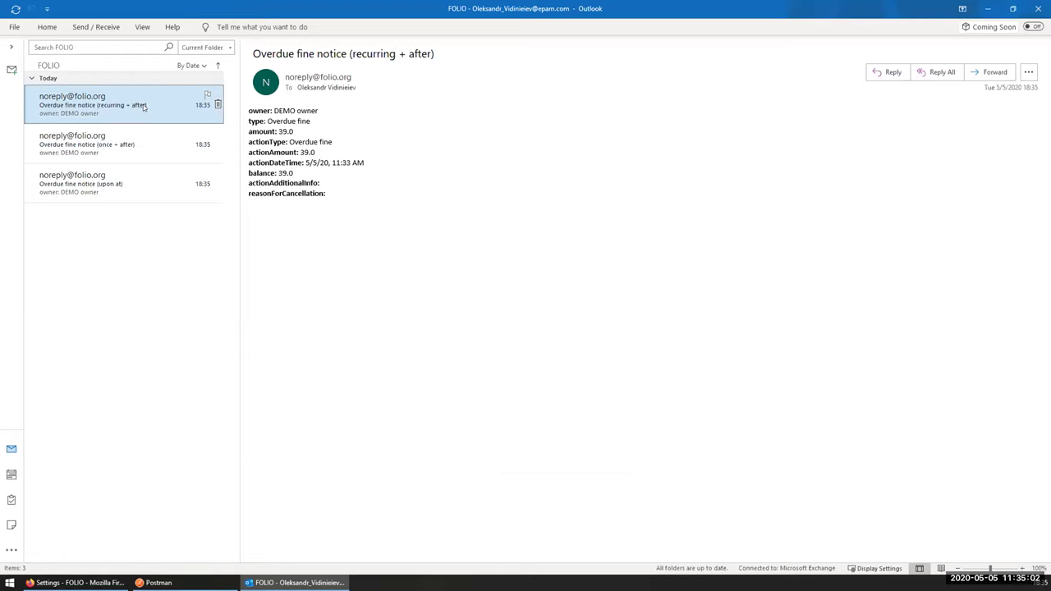
Resend the scheduled-notices request, inspect the one remaining recurring notice, then show the patron's FOLIO record
click(156, 582)
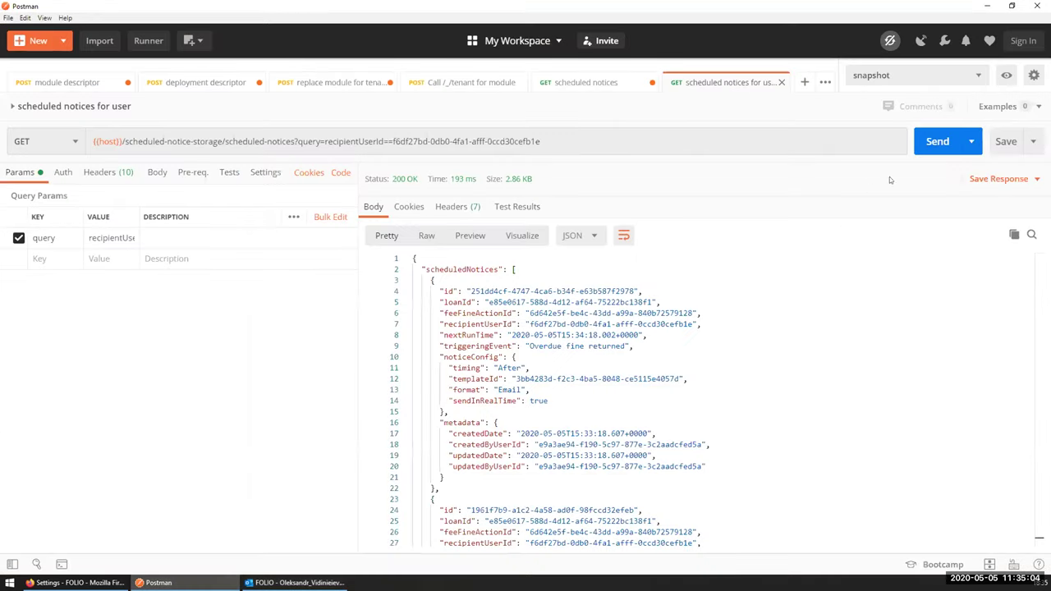
click(946, 141)
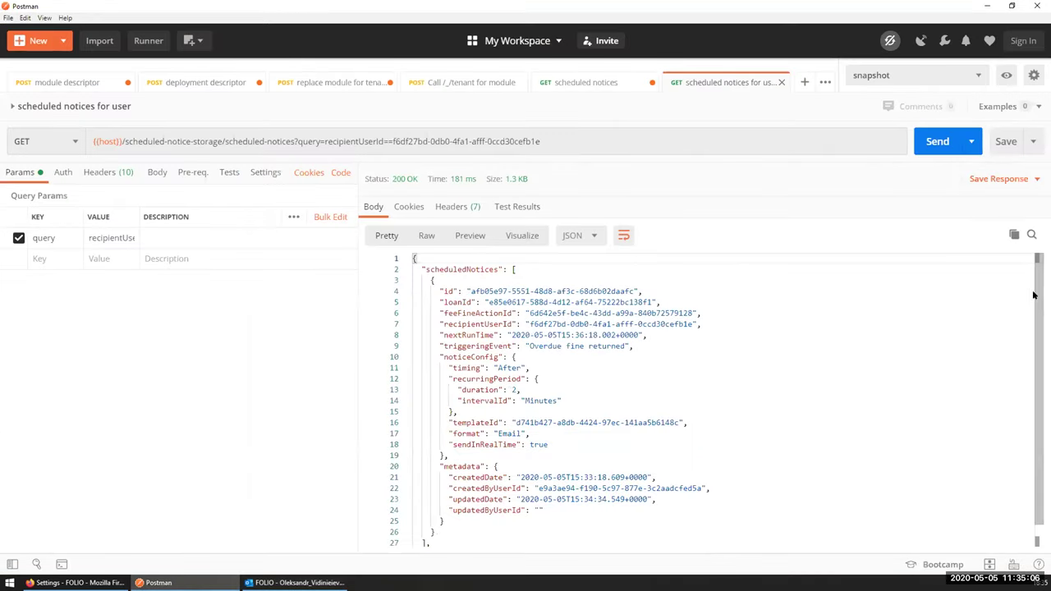
scroll(493, 542, down, 1)
drag(499, 531, 413, 530)
scroll(944, 346, up, 1)
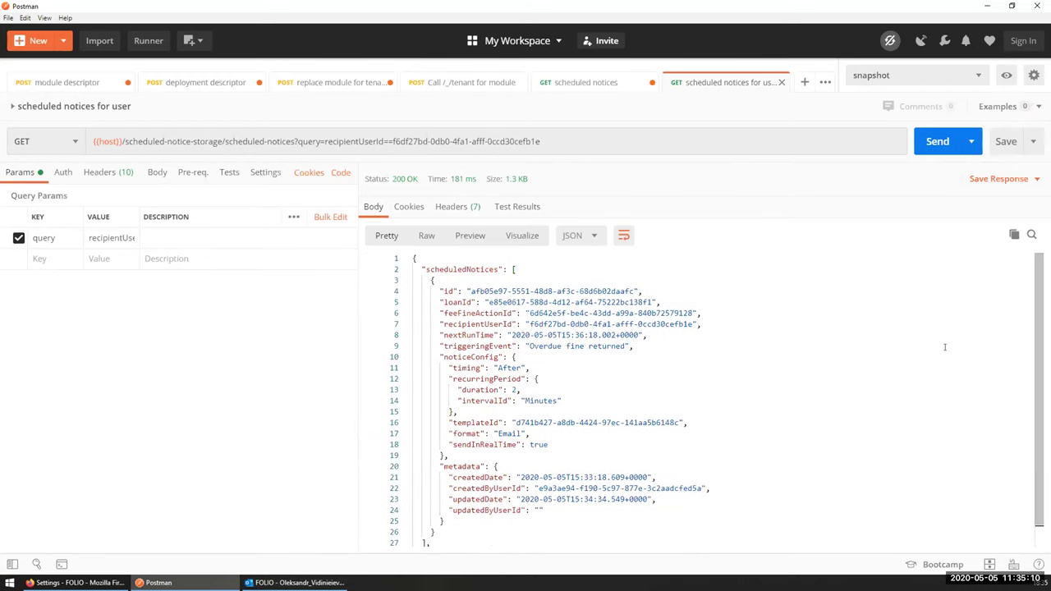
drag(648, 335, 436, 335)
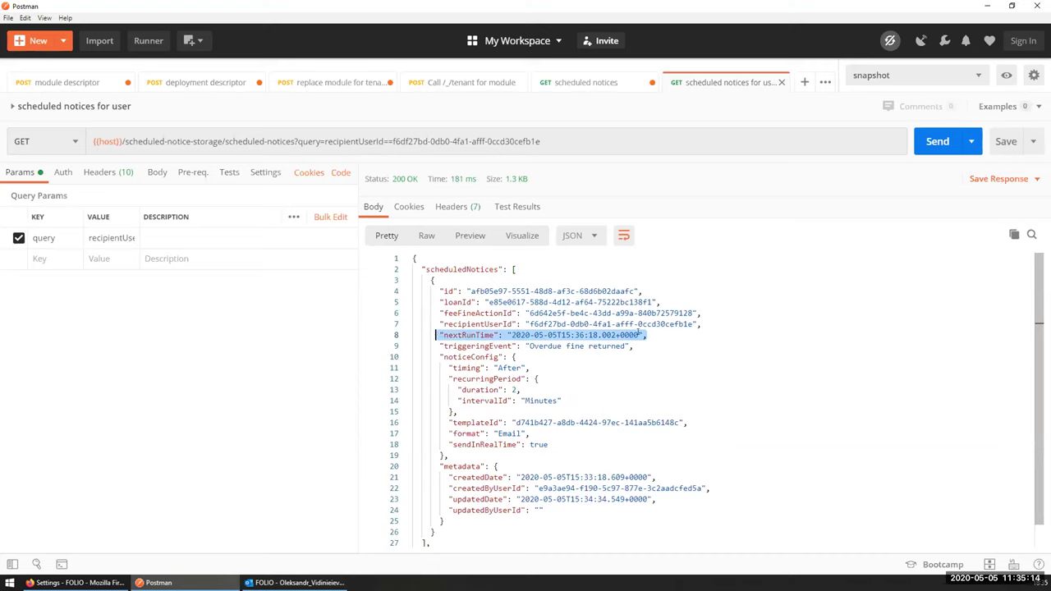
click(643, 335)
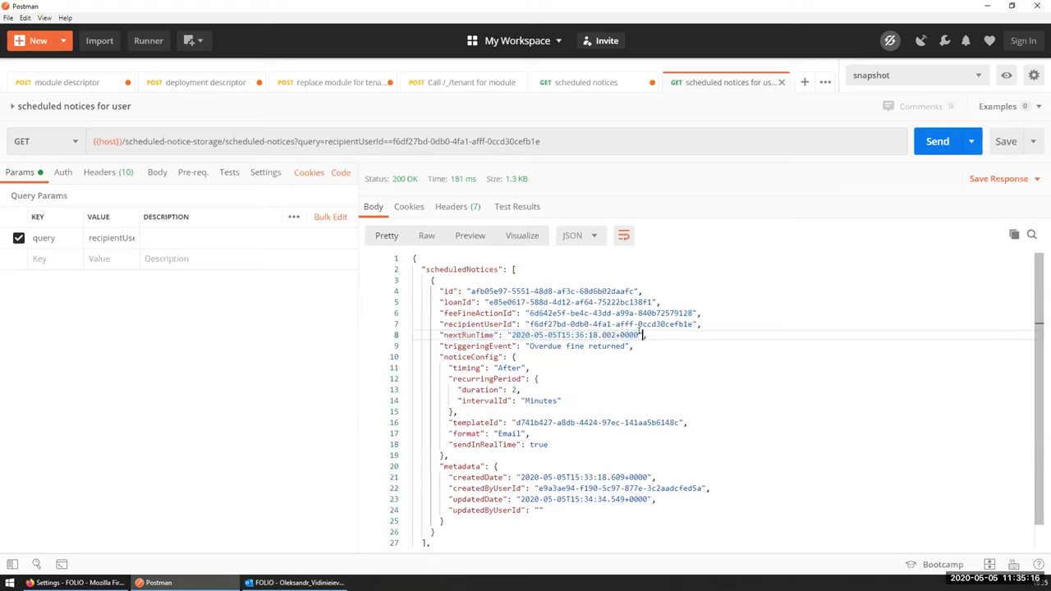
drag(442, 531, 413, 279)
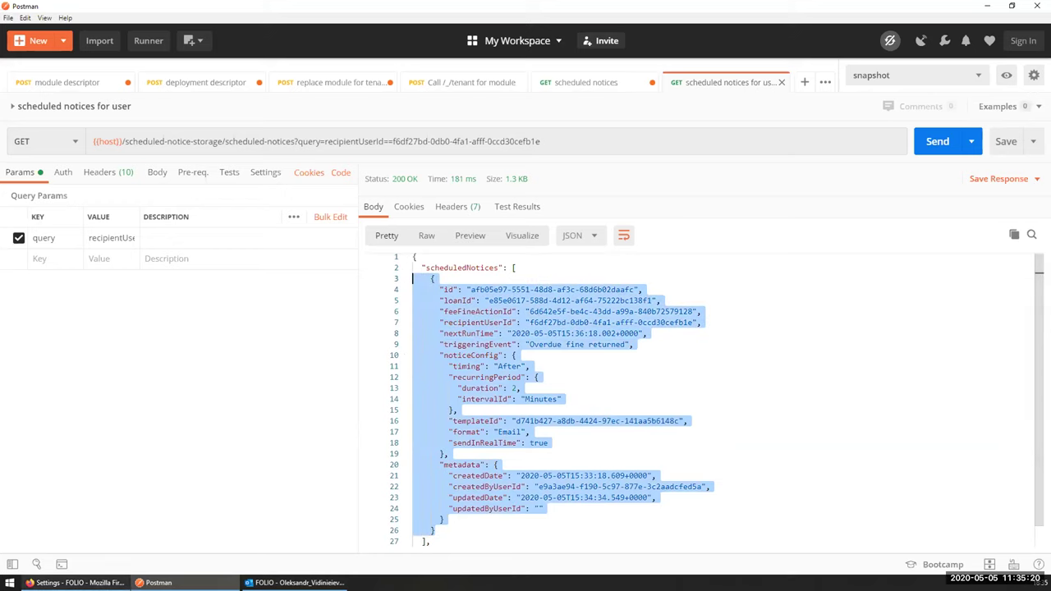
click(74, 582)
click(577, 10)
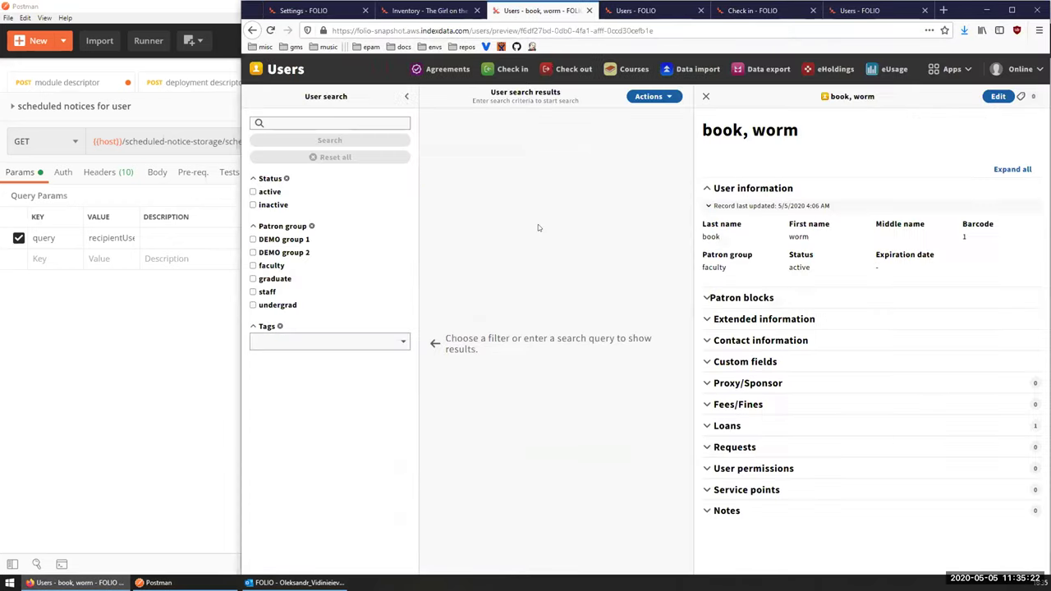
Reload the user record and open the patron's Overdue fine from the Fees/Fines section
key(F5)
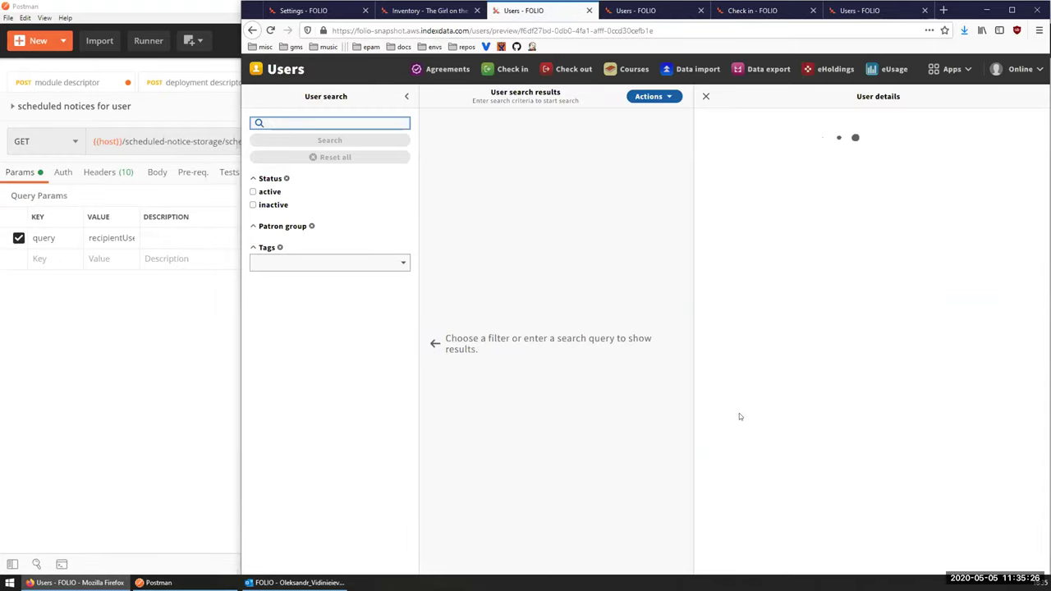
click(731, 384)
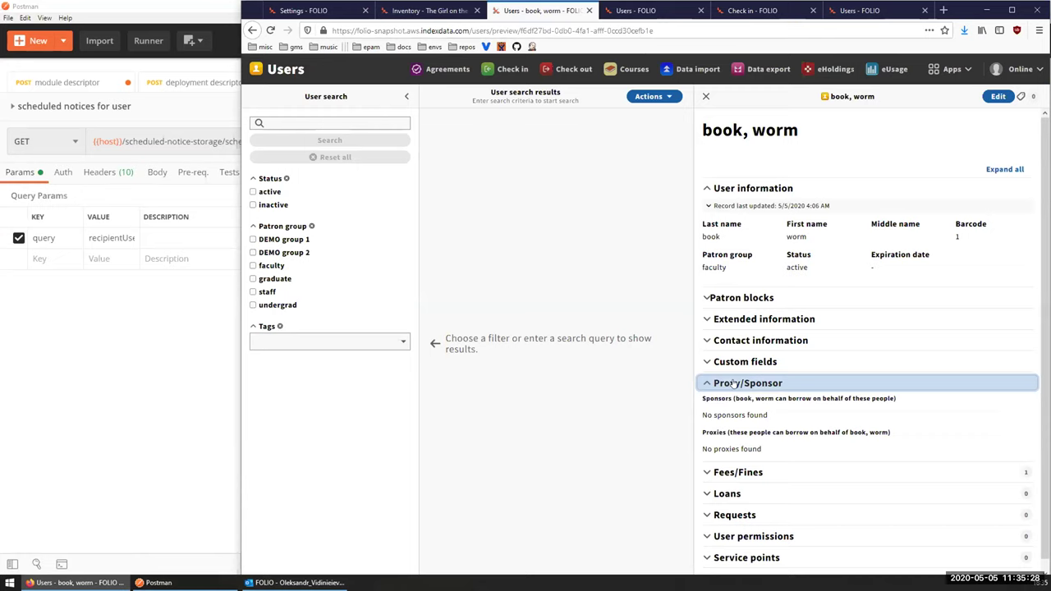
click(729, 382)
click(724, 403)
click(736, 418)
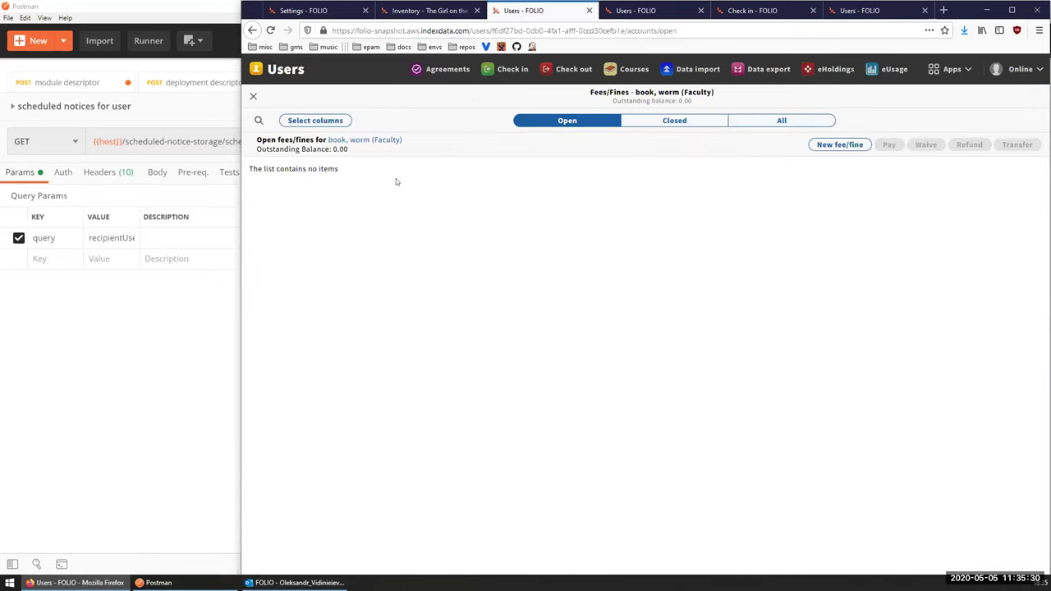
click(600, 198)
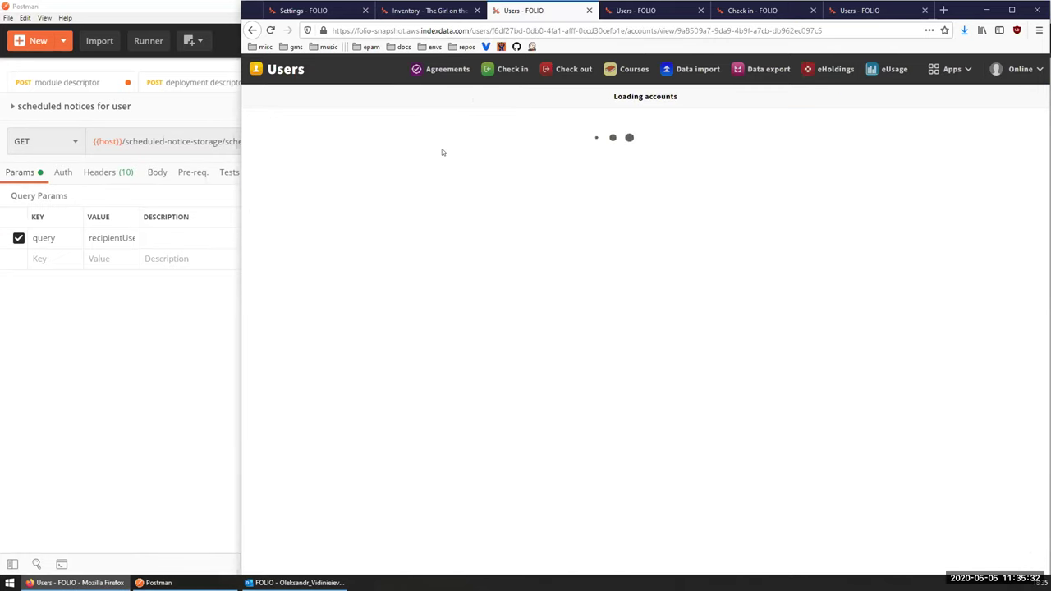
Cancel the 39.00 overdue fine as an error, clearing the typed reason
click(436, 123)
text(gnjgf)
key(ctrl+a)
key(BackSpace)
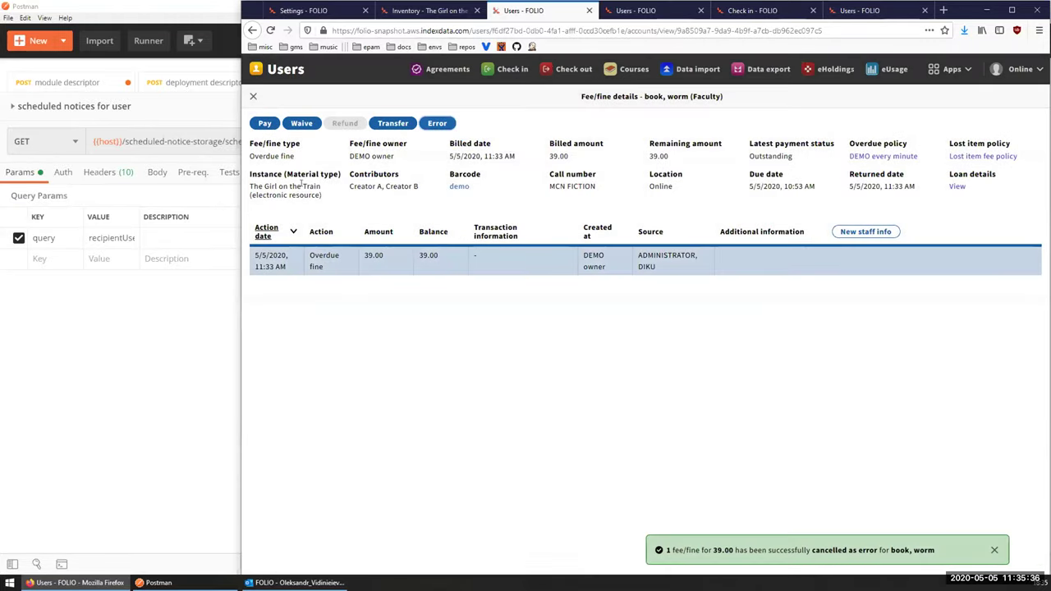
click(157, 337)
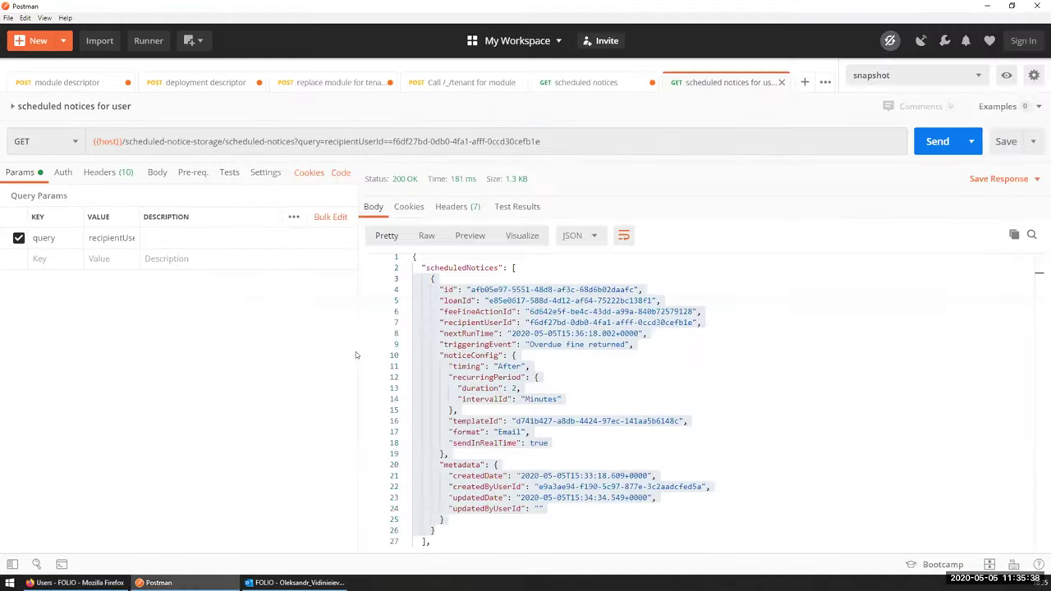
Clear the response selection and resend the scheduled notices request in Postman
click(446, 526)
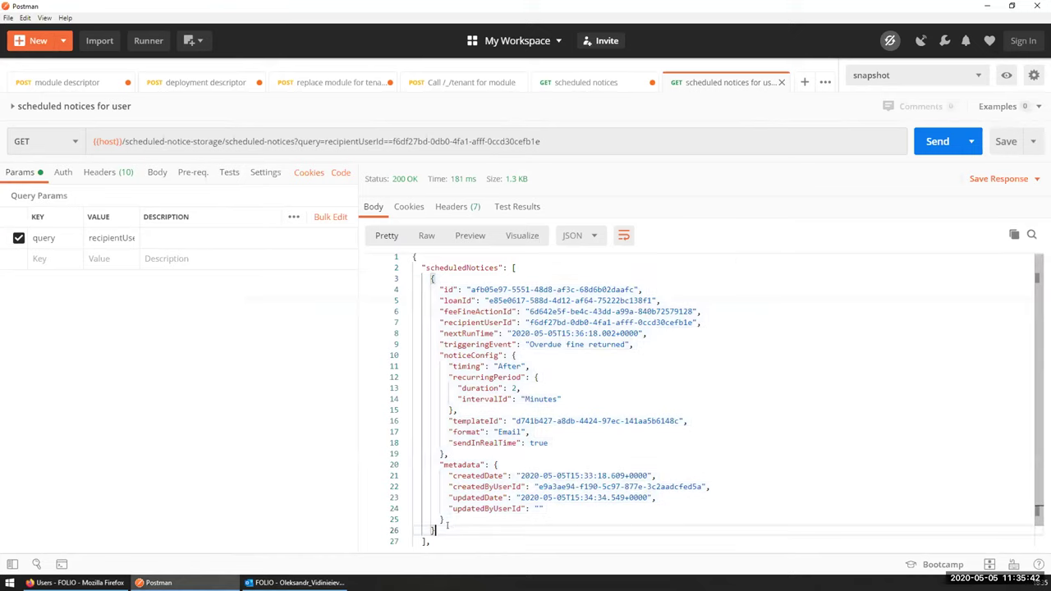
click(937, 141)
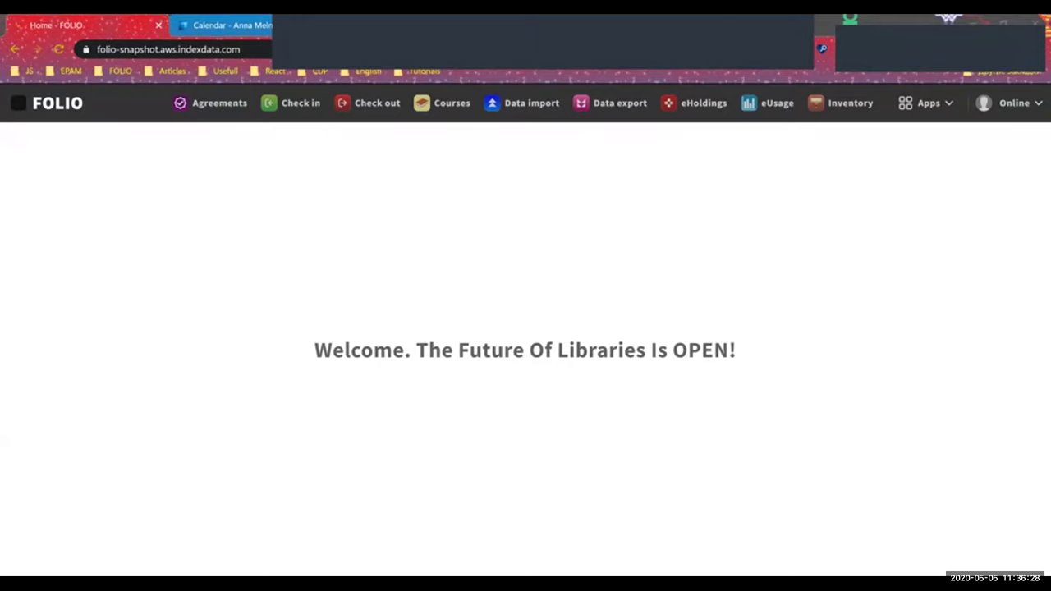
Go through Apps to Settings > Users and open Patron blocks > Conditions
click(926, 103)
click(821, 354)
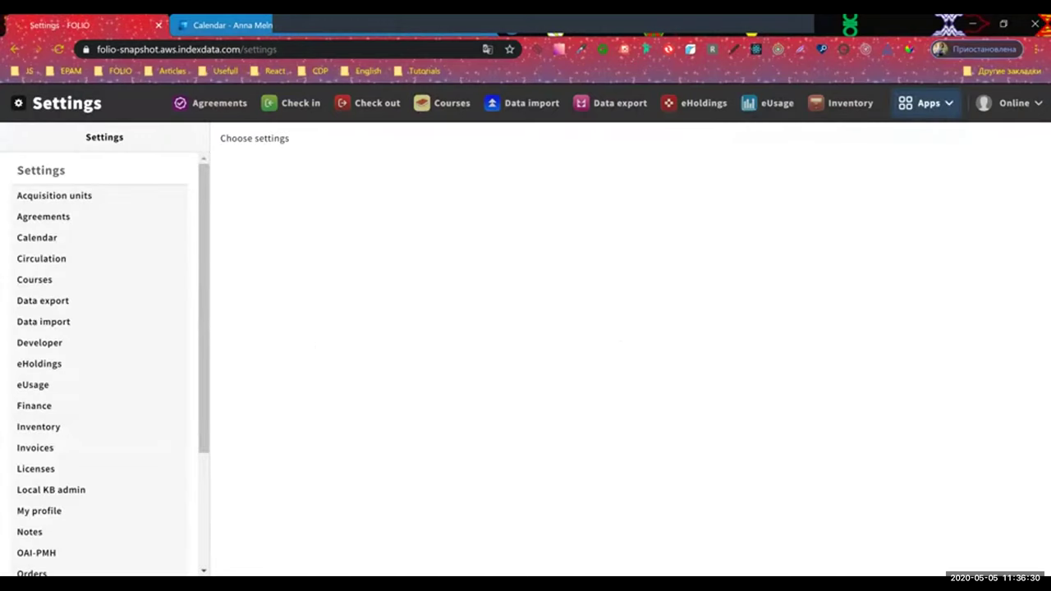
scroll(49, 490, down, 2)
click(29, 510)
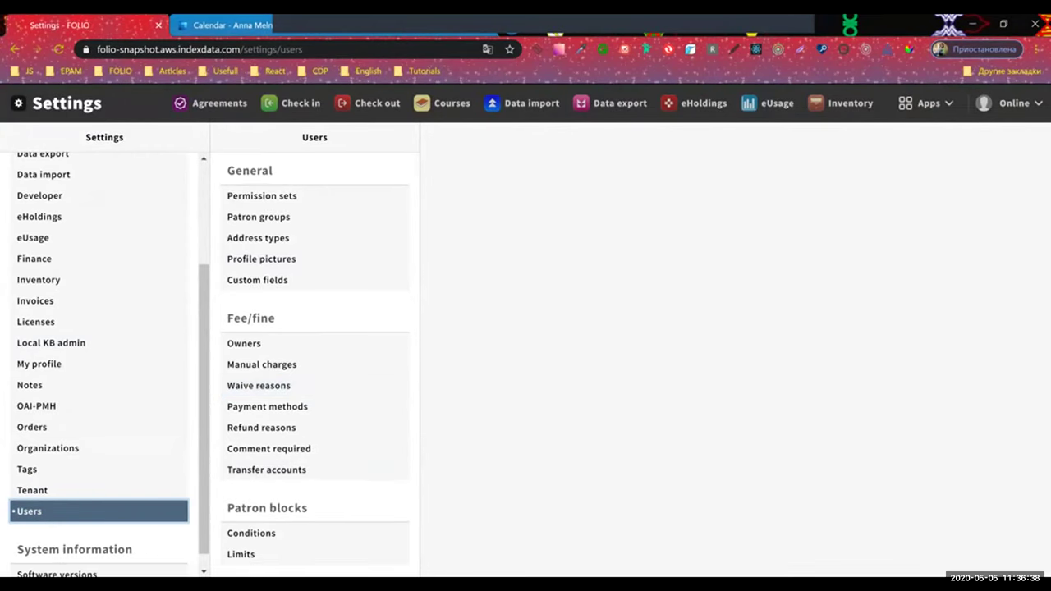
triple_click(267, 507)
click(267, 508)
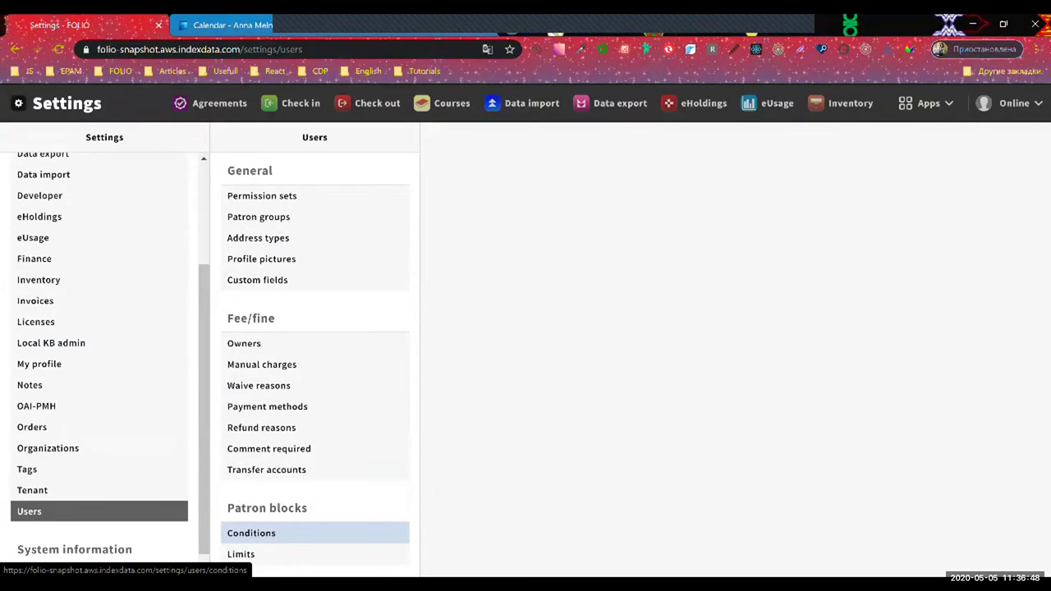
click(251, 533)
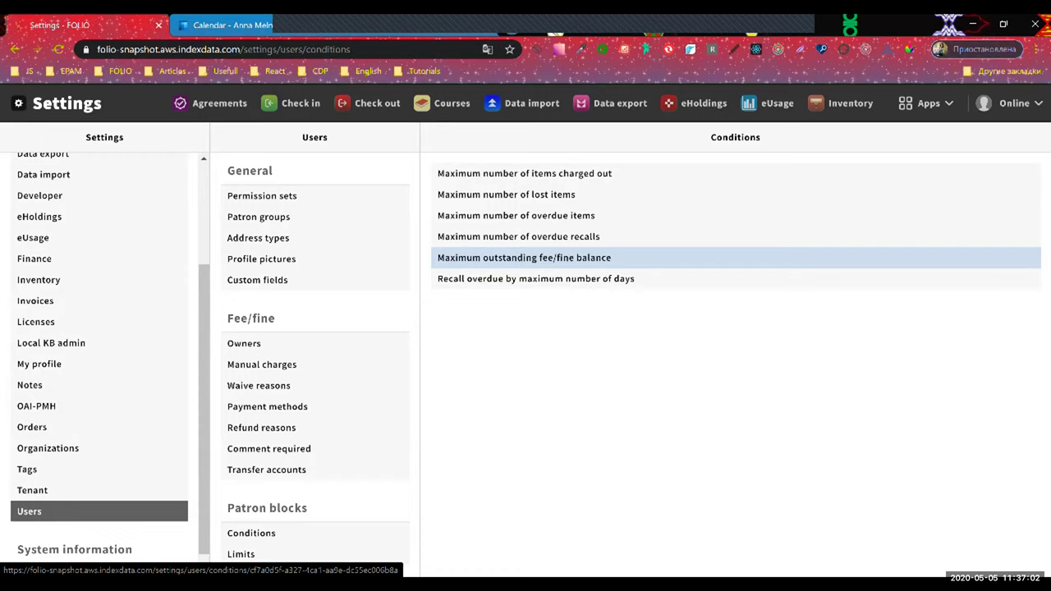
Compare the items charged out, lost items and overdue items block conditions
click(526, 174)
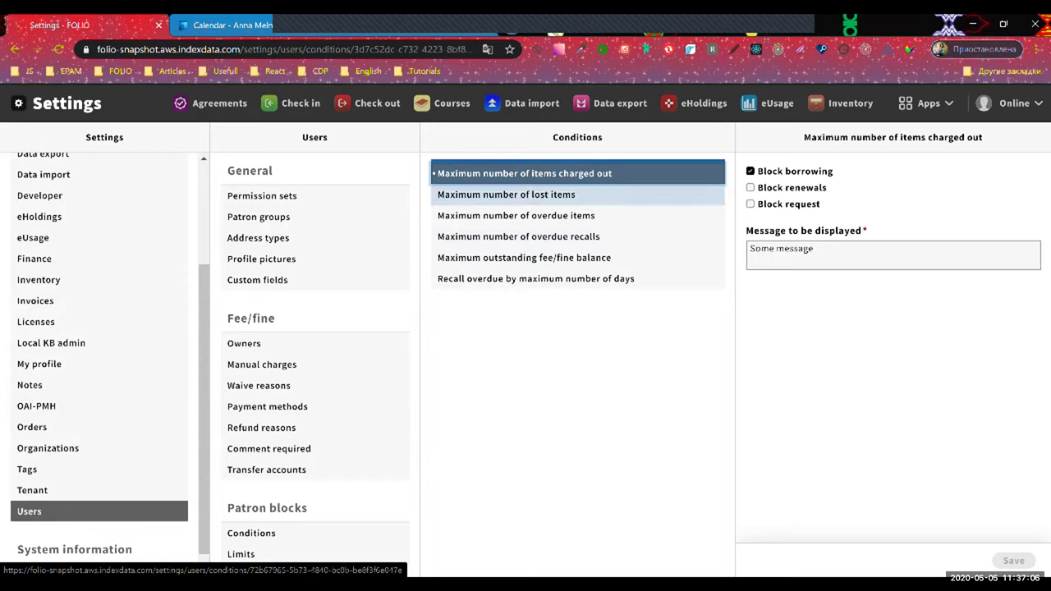
click(507, 194)
click(516, 215)
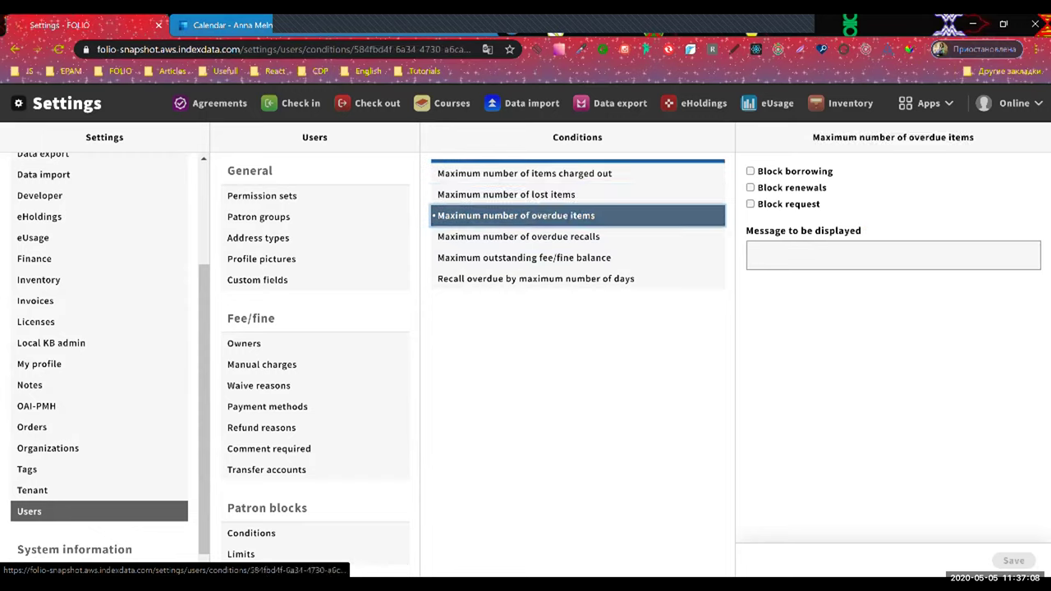
click(507, 195)
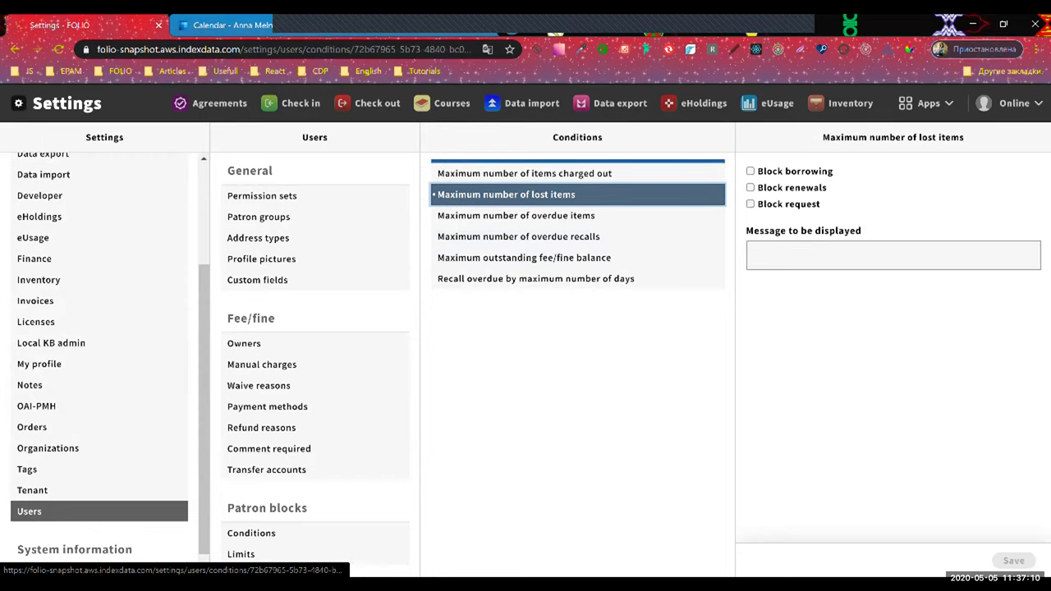
click(525, 173)
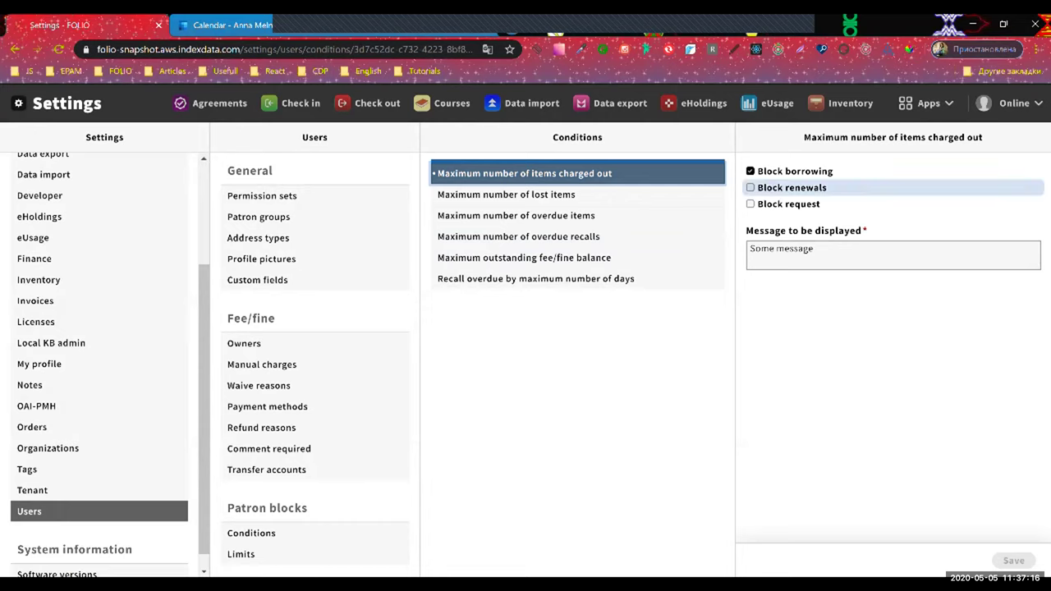
Make the lost items condition block renewals and requests with the message 'Message', and save
click(506, 194)
key(Tab)
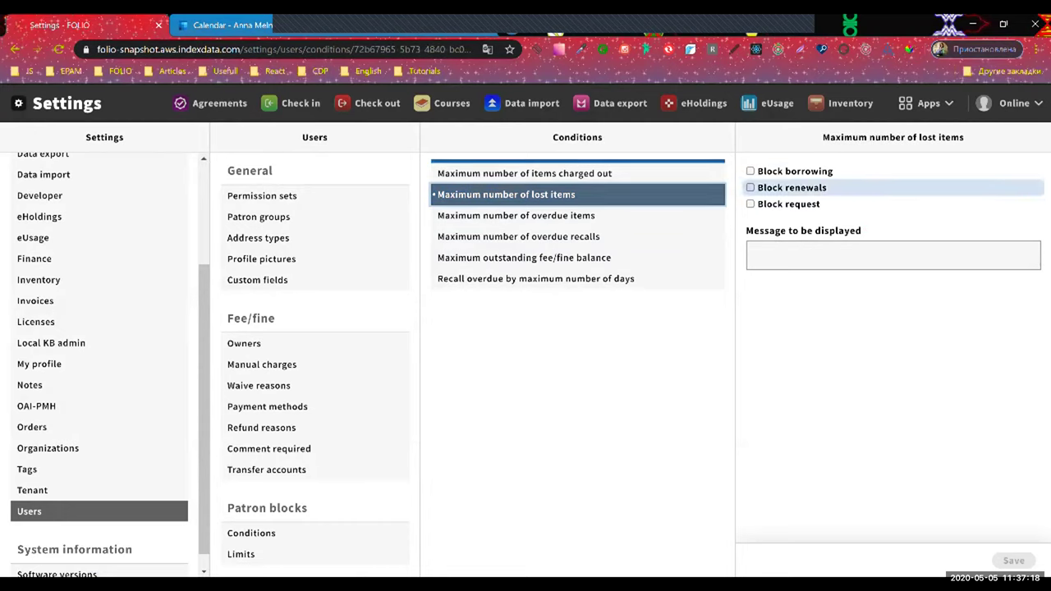
key(space)
key(Tab)
key(space)
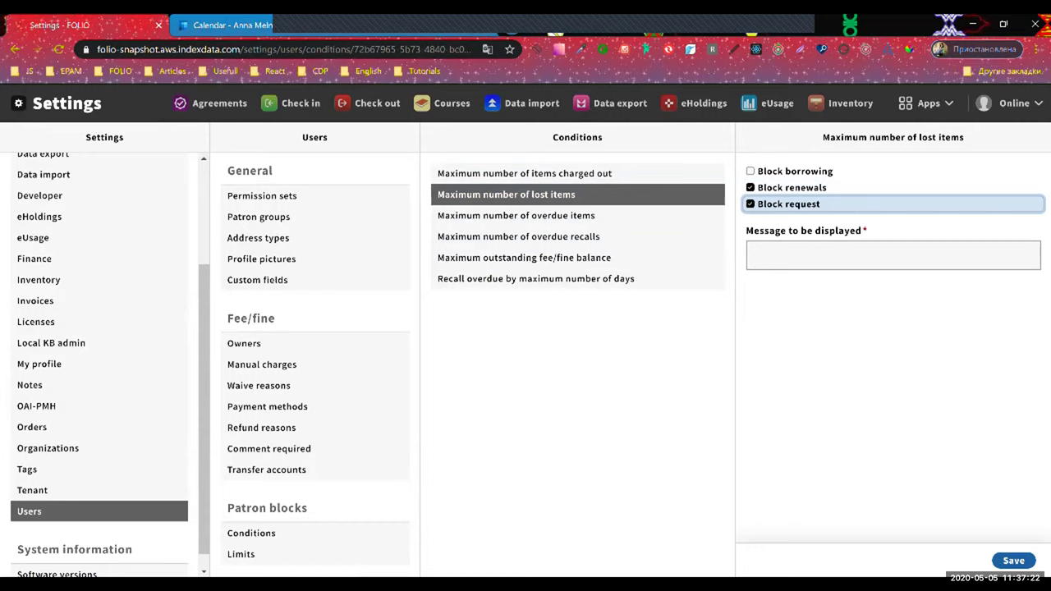
key(Tab)
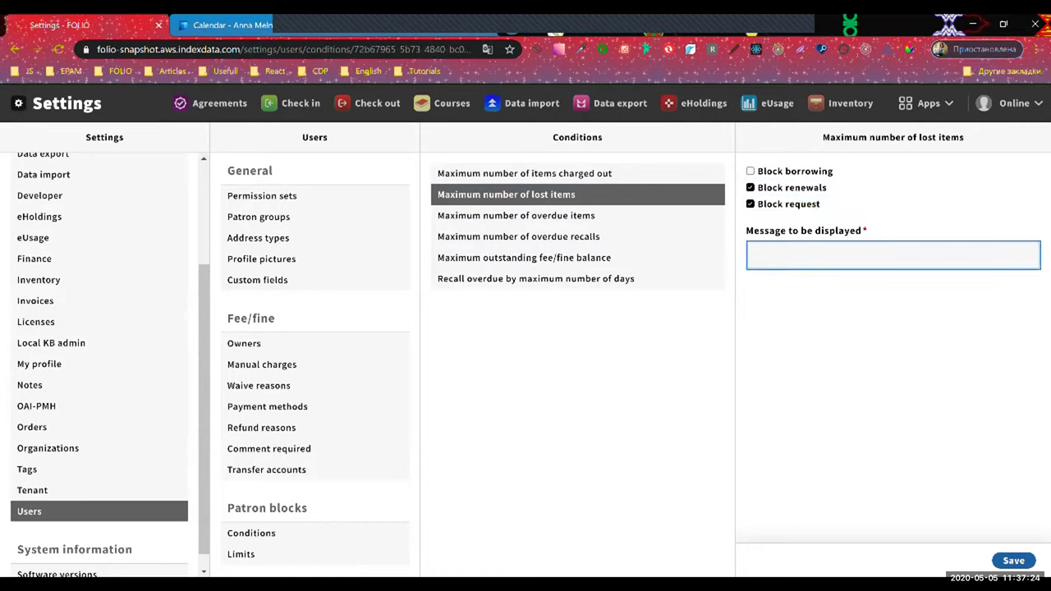
text(M)
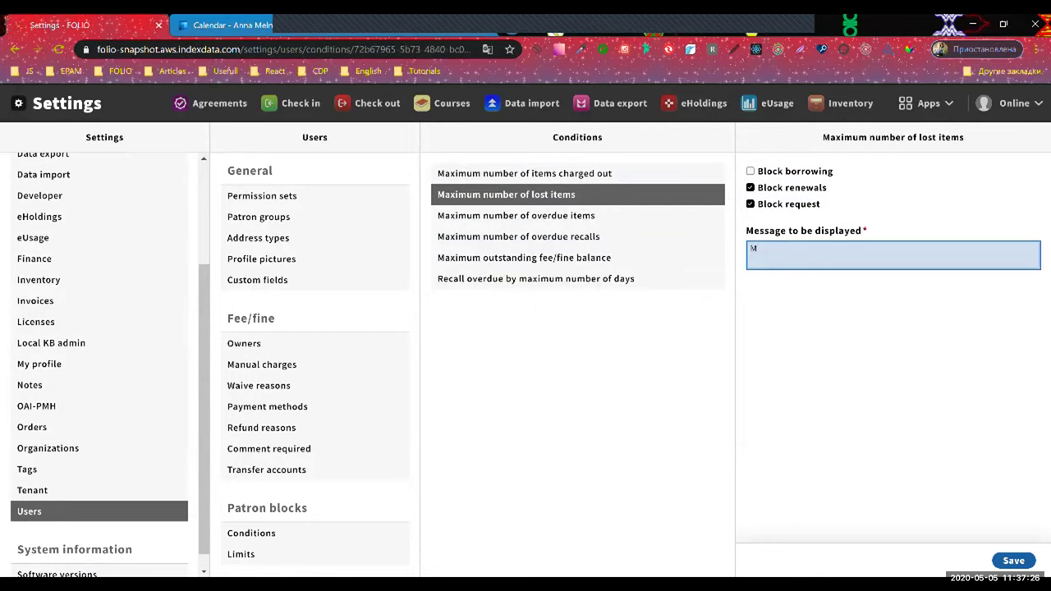
text(essage)
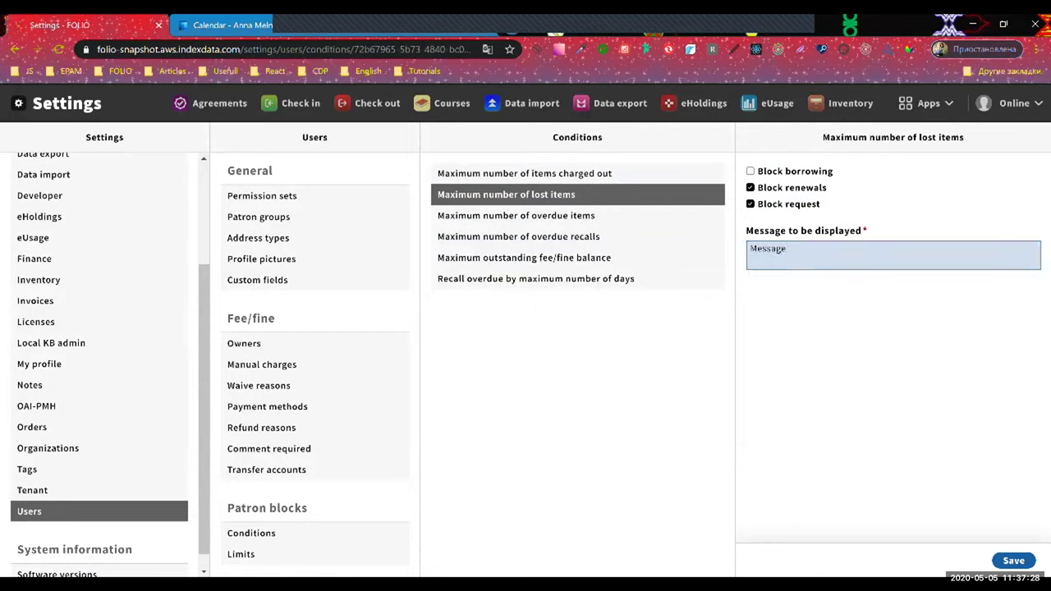
click(1013, 560)
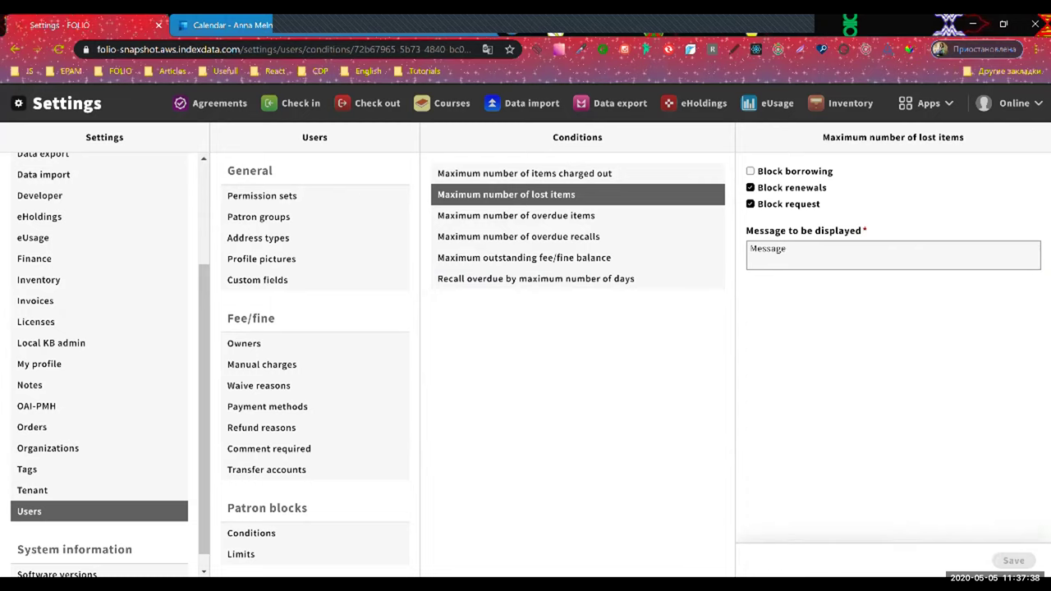
Look over the overdue recalls, fee/fine balance and recall overdue conditions, then go to Limits
click(518, 237)
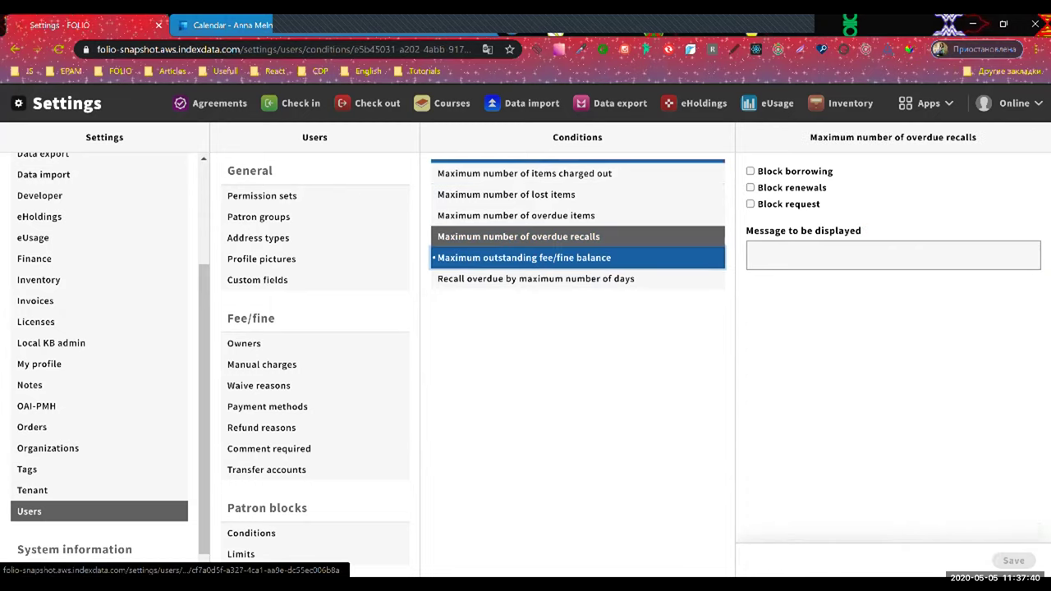
click(524, 258)
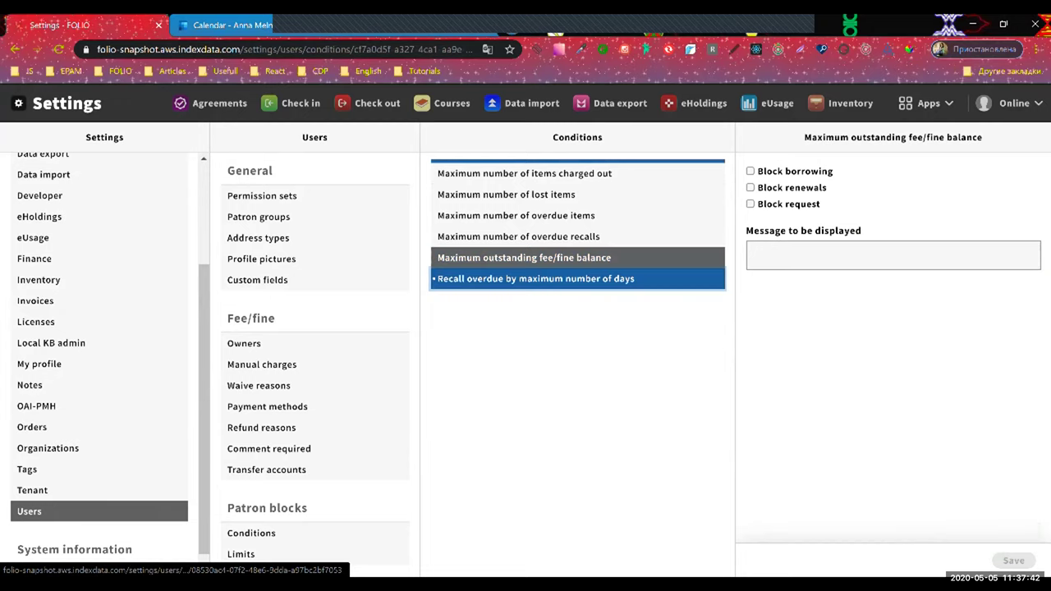
click(536, 278)
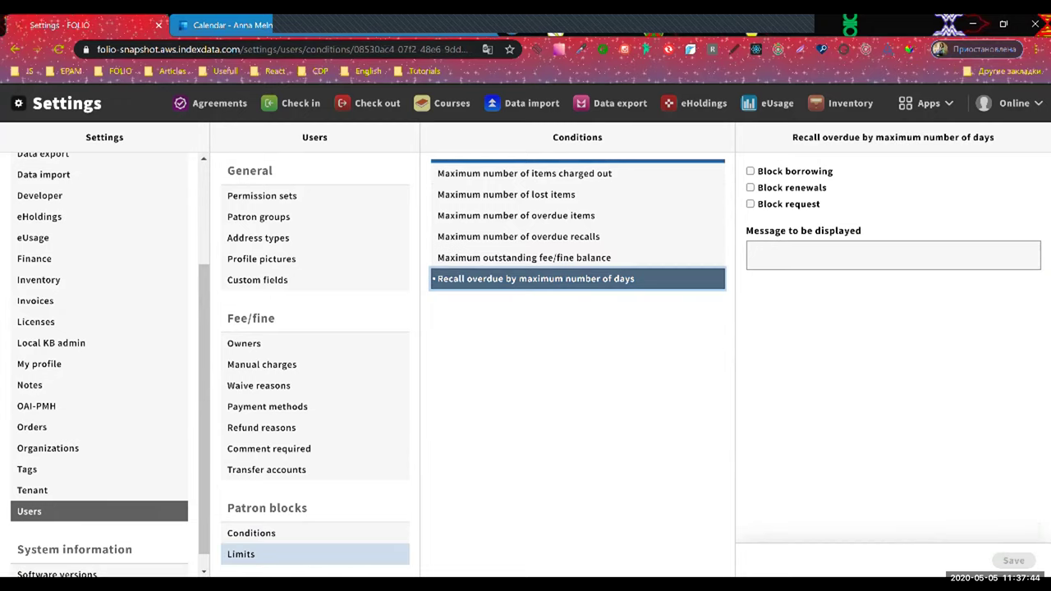
click(246, 554)
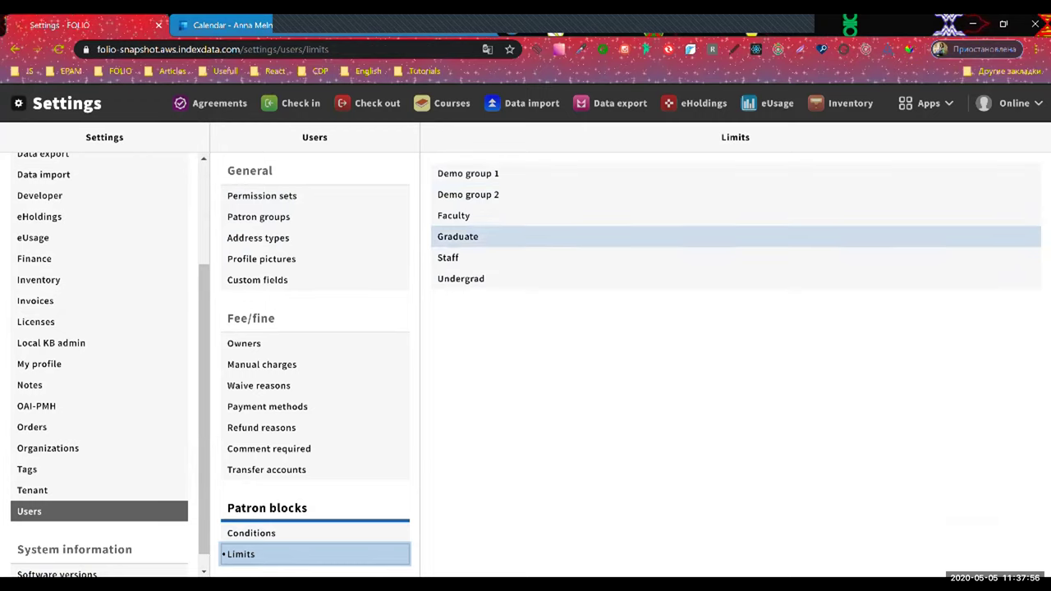
Give Demo group 2 limits of 5 items charged out and 76 lost items, and save
click(468, 174)
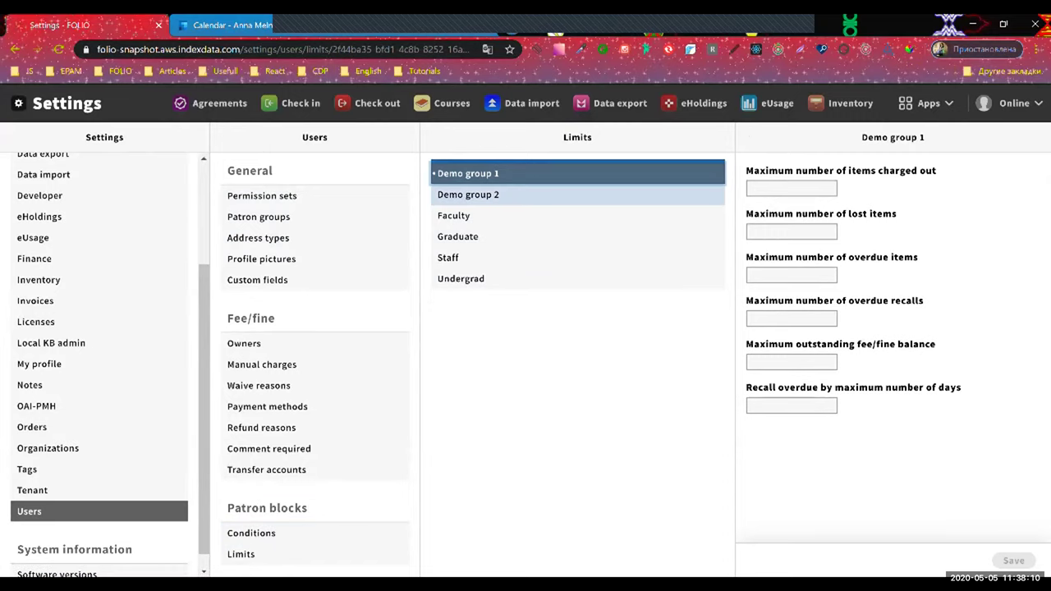
click(468, 195)
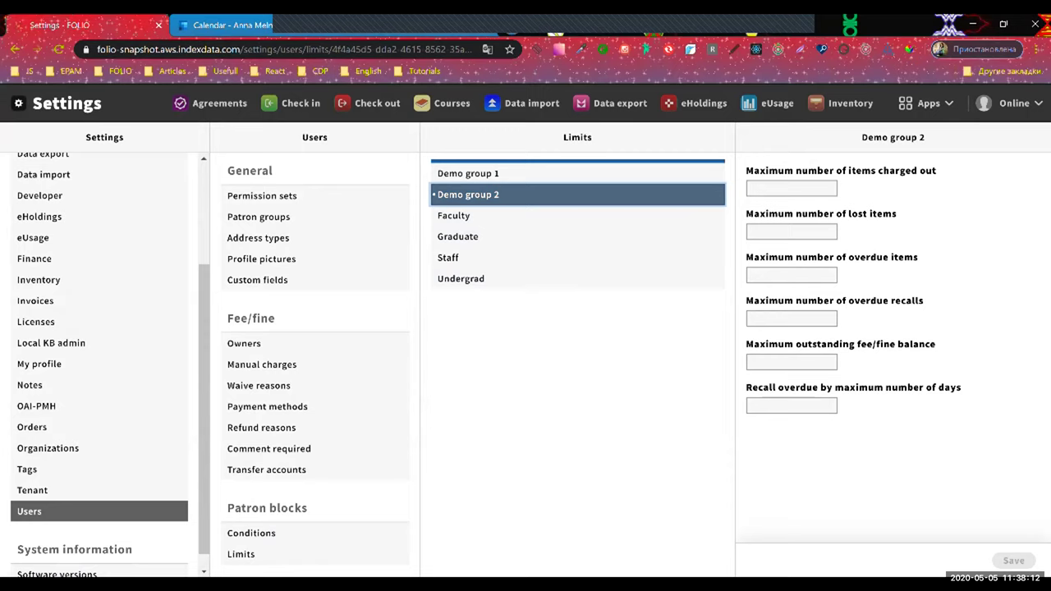
click(791, 189)
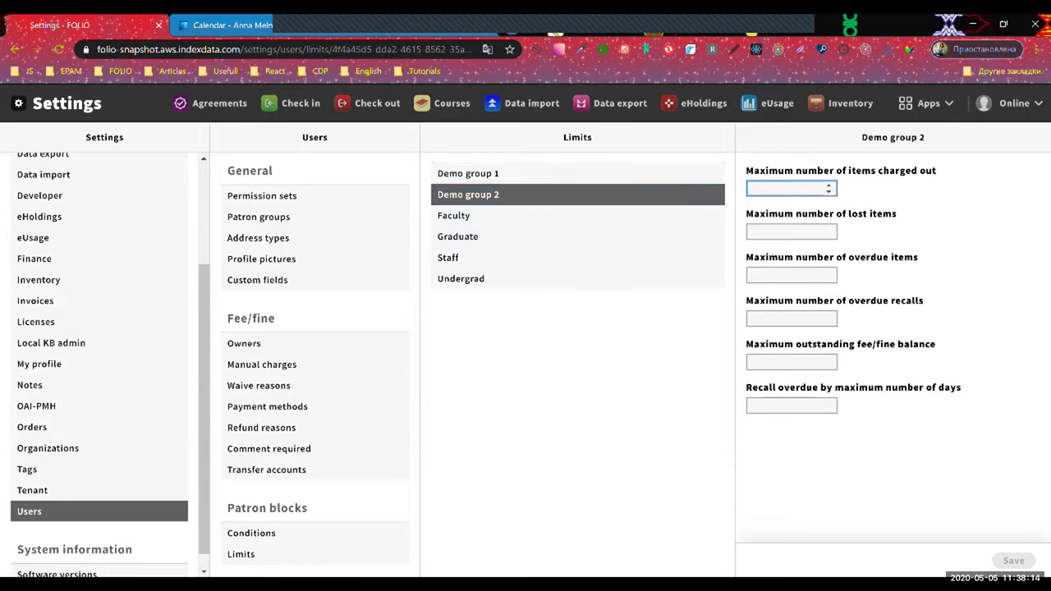
text(5)
key(Tab)
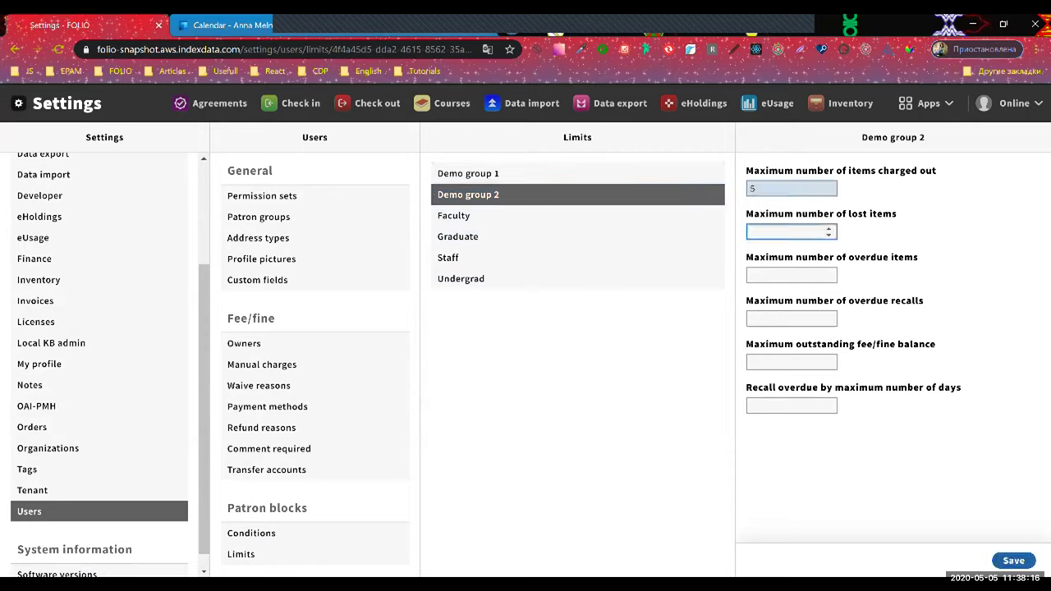
text(76)
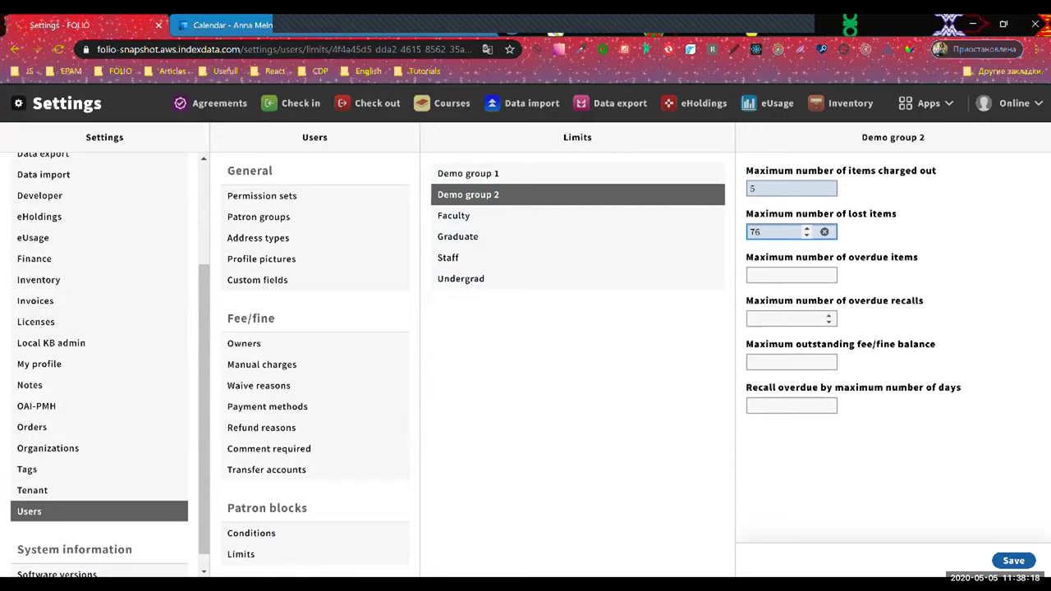
click(1013, 561)
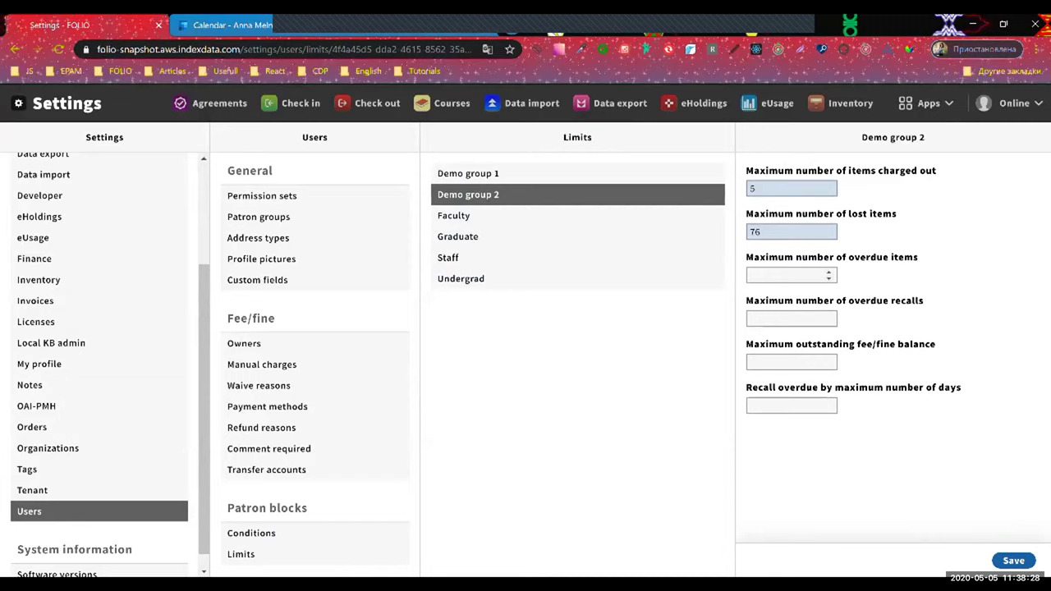
Test invalid limits: 0 and 999999999 for overdue items, -2 for outstanding fee/fine balance
click(788, 275)
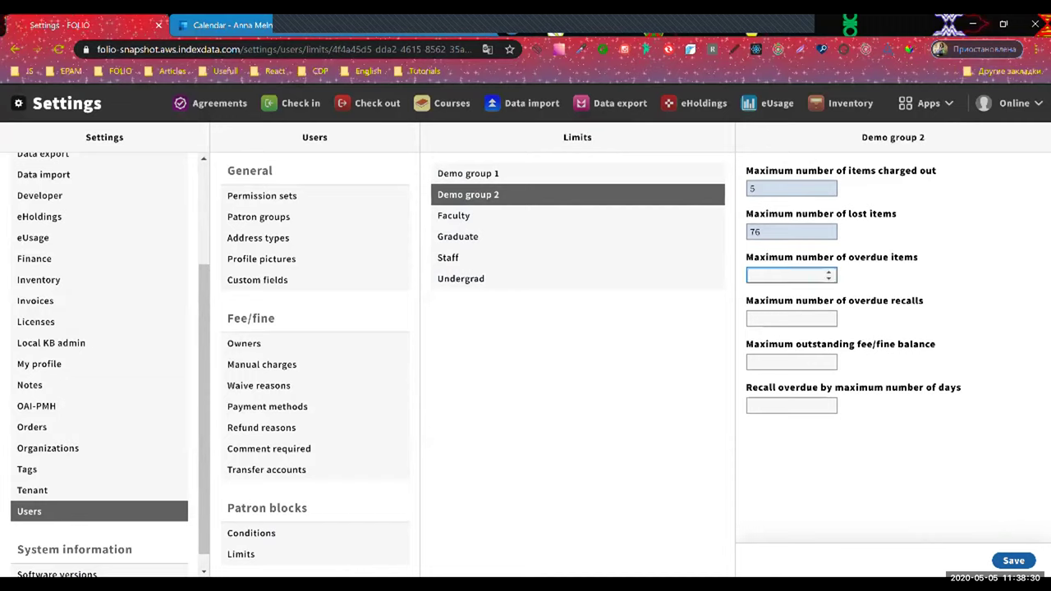
text(0)
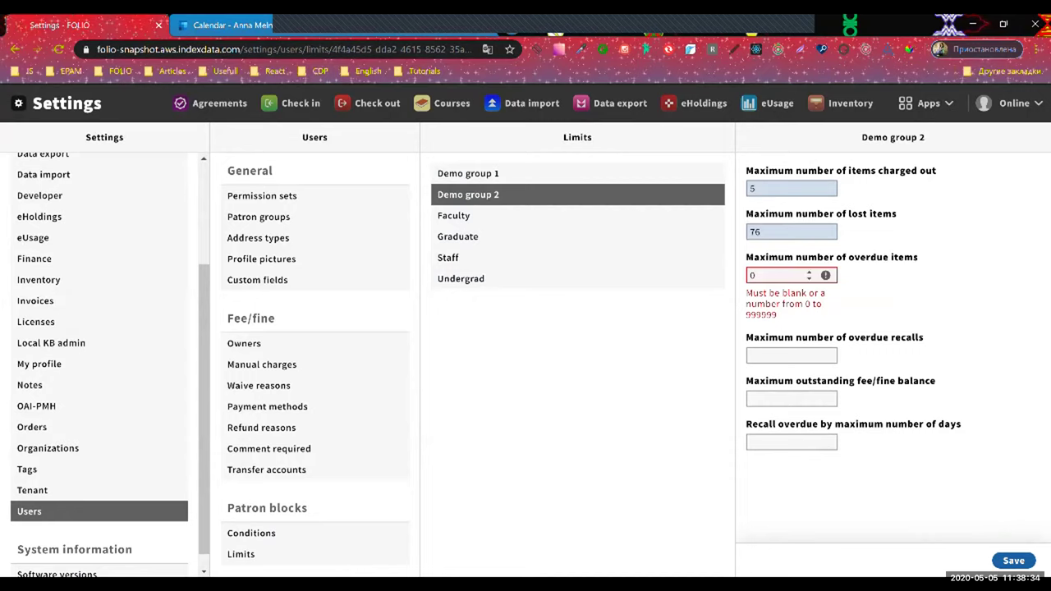
key(BackSpace)
text(999999)
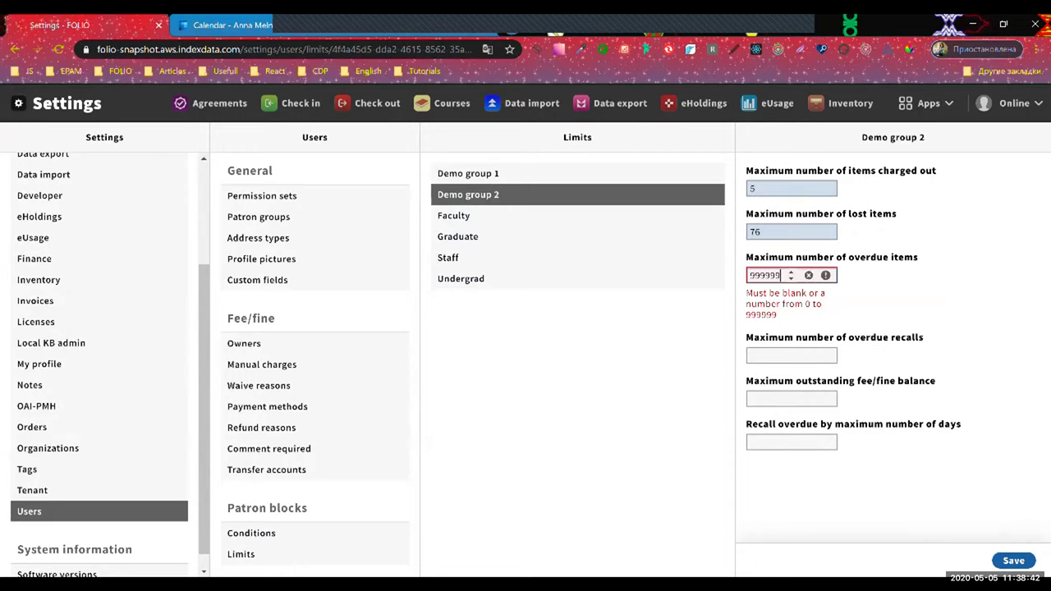
text(999)
click(786, 355)
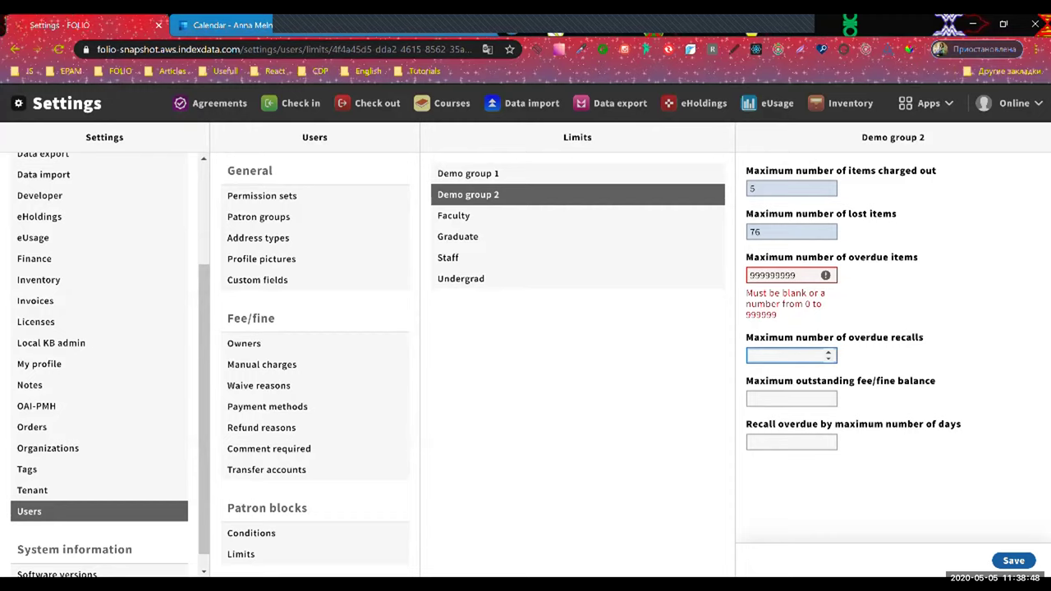
click(786, 399)
text(-)
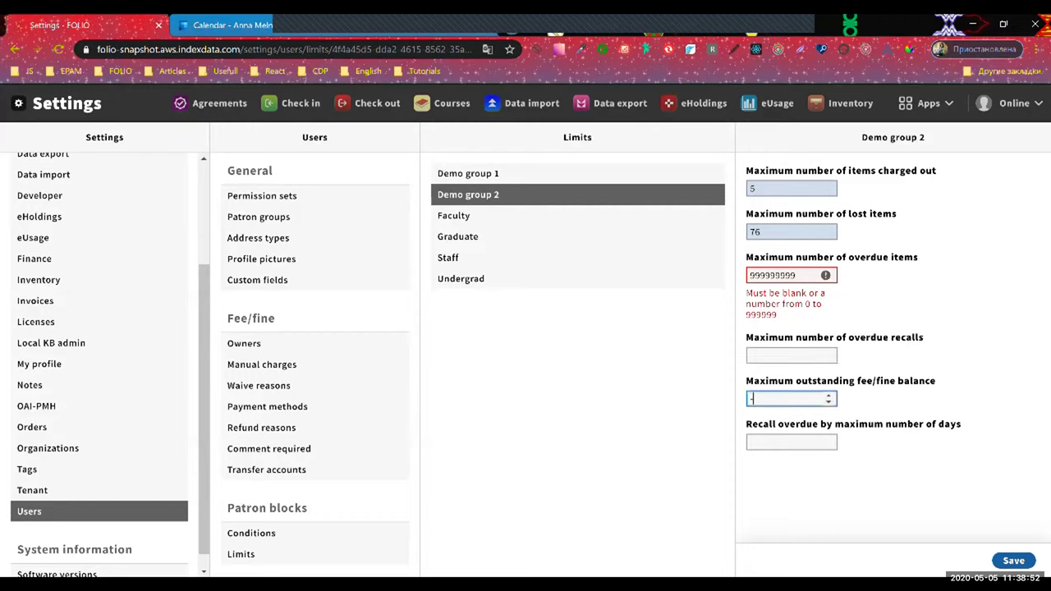
text(2)
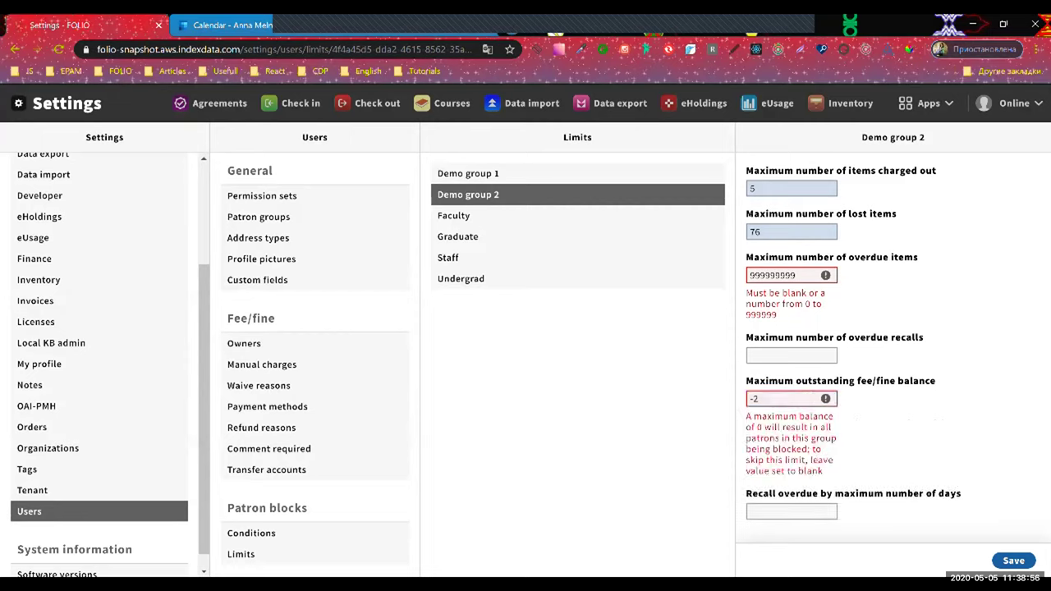
drag(746, 381, 937, 381)
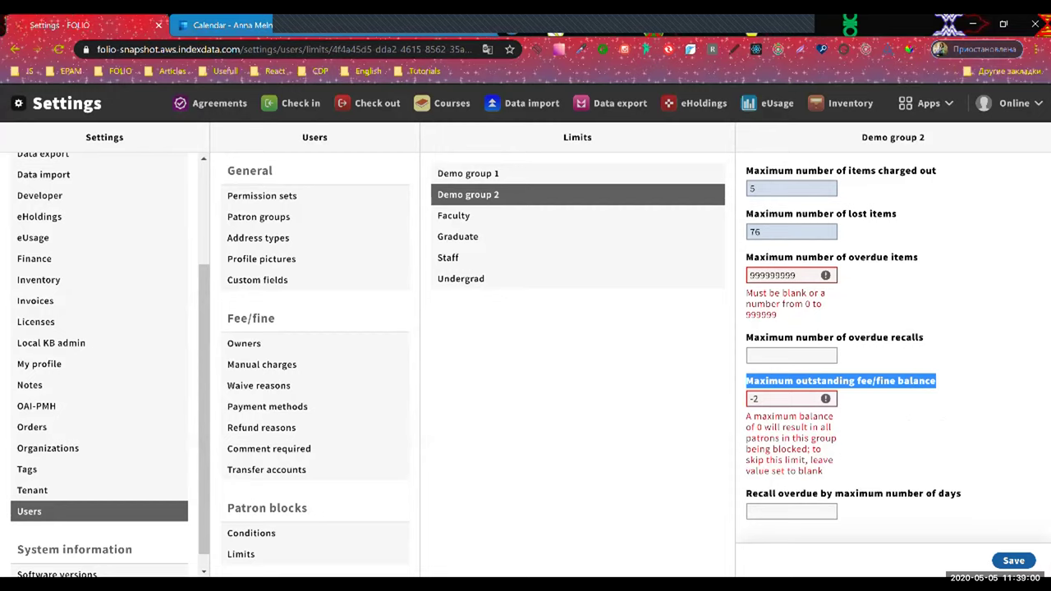
click(936, 381)
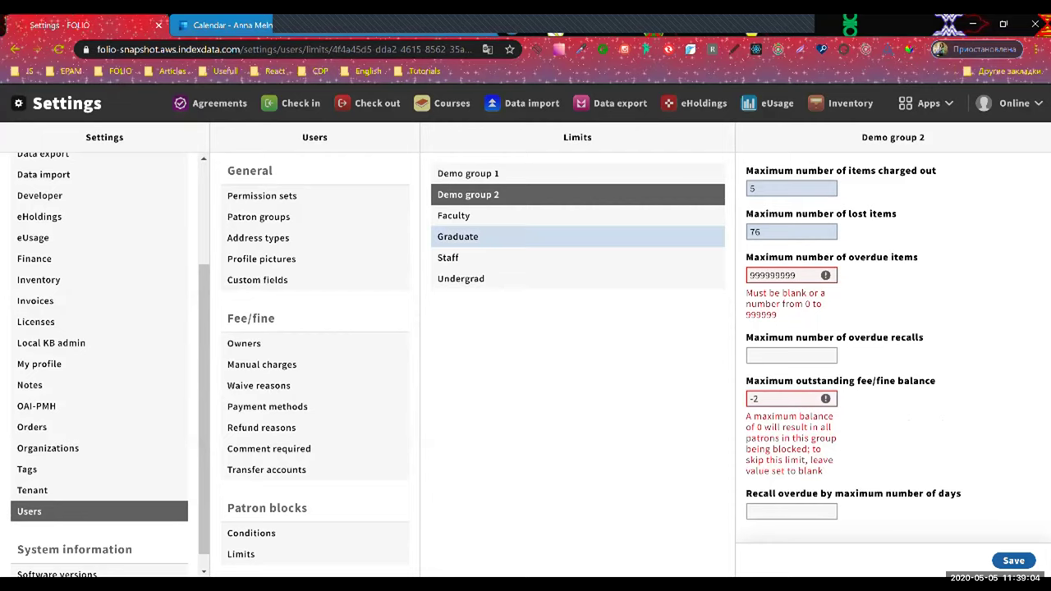
View the limits for Graduate, the next patron group and Undergrad
click(457, 236)
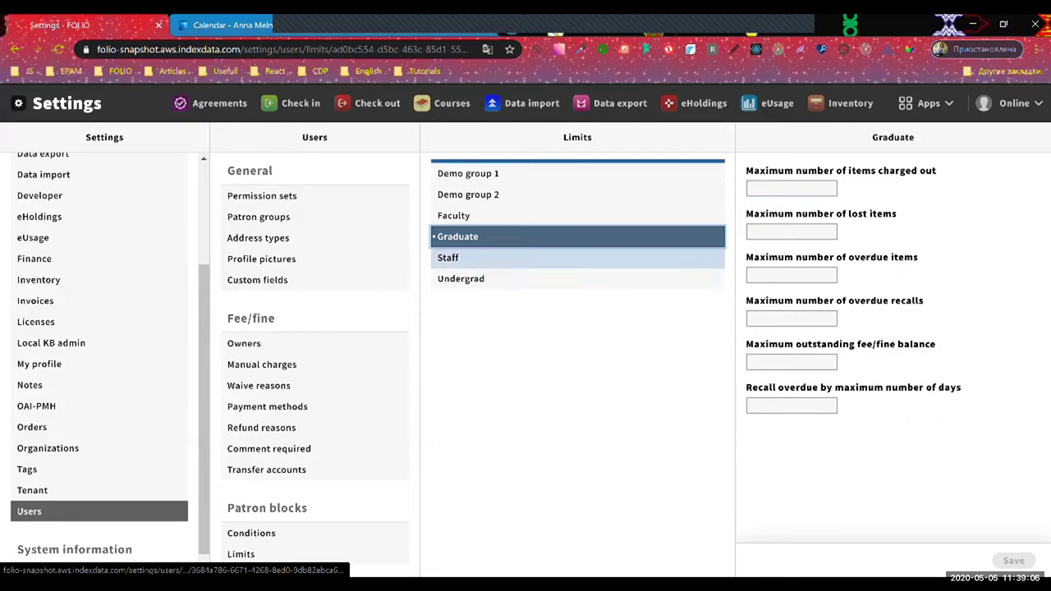
click(449, 257)
click(461, 279)
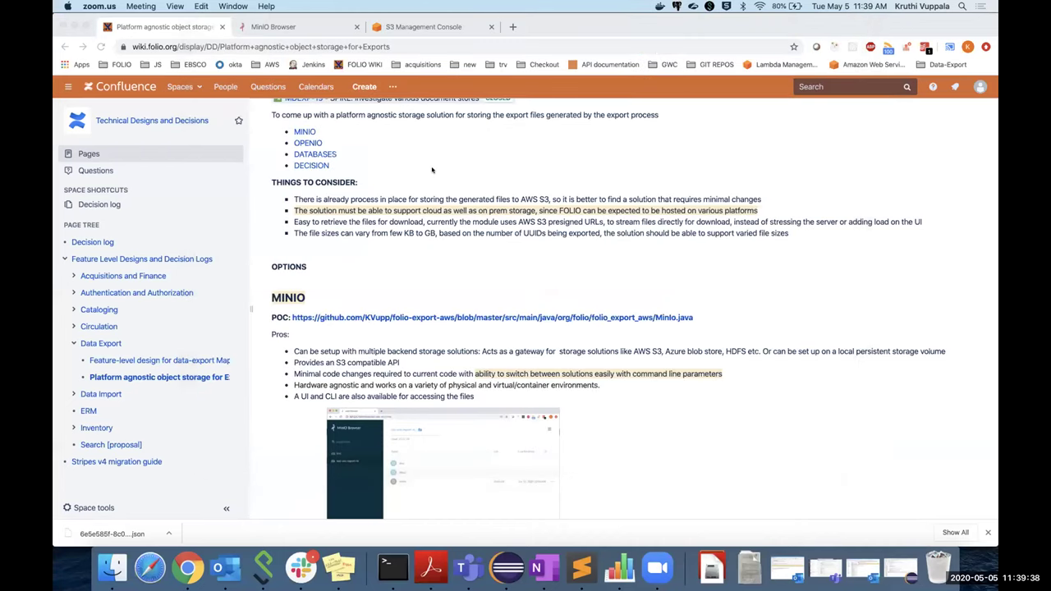
scroll(433, 177, up, 4)
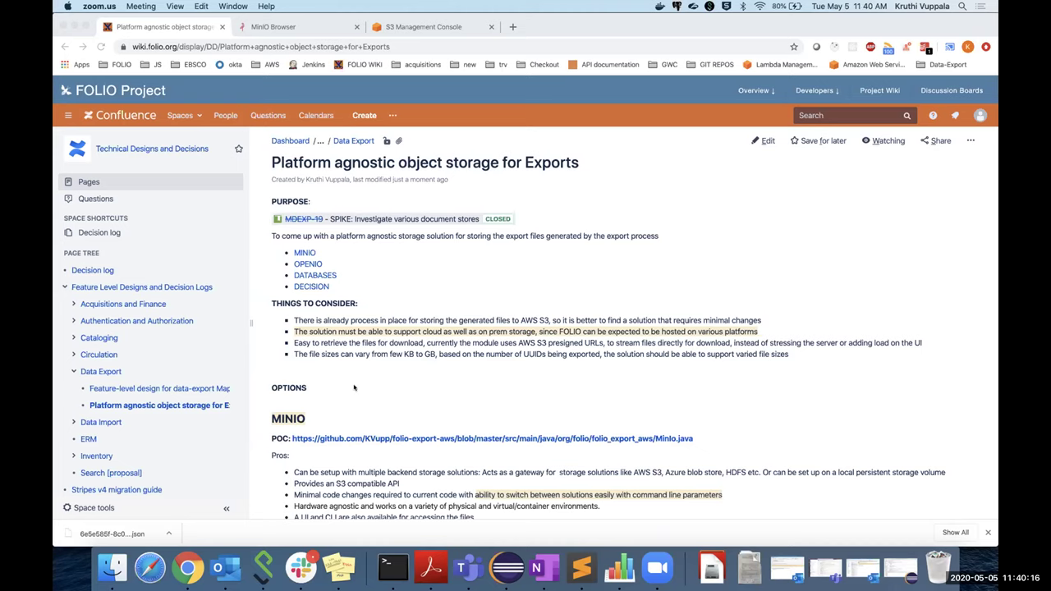
Scroll the design page to the MINIO option showing its POC link, pros and cons
scroll(355, 388, down, 2)
scroll(355, 388, down, 8)
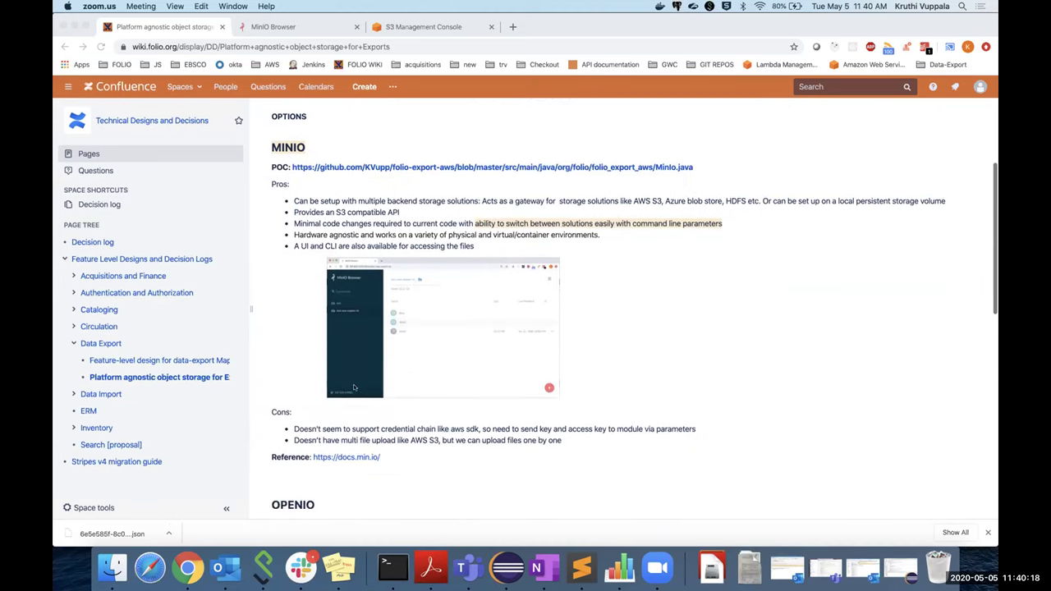
scroll(355, 388, down, 2)
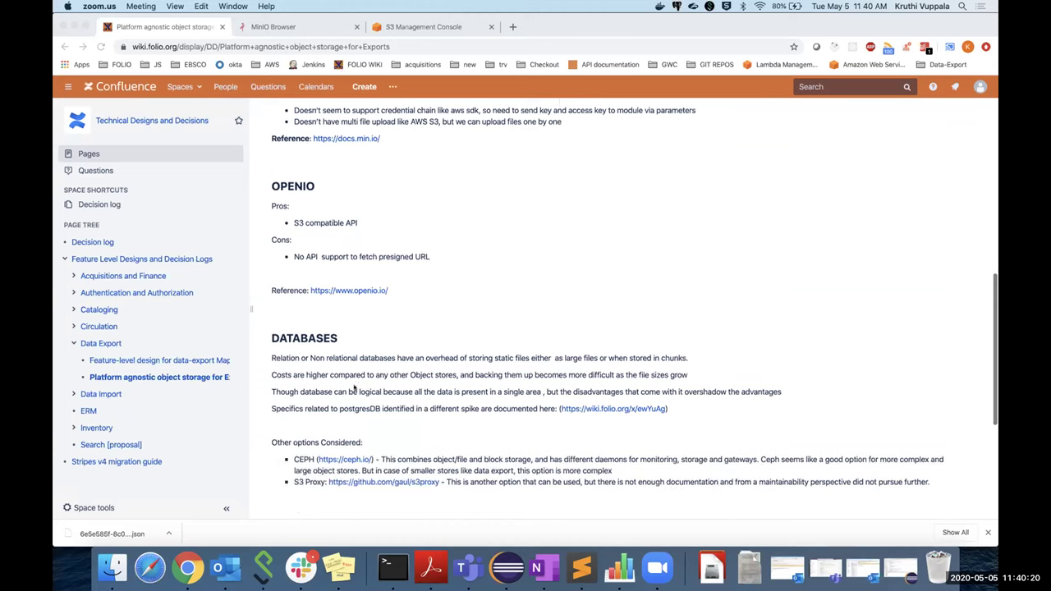
scroll(355, 387, up, 7)
scroll(355, 388, up, 1)
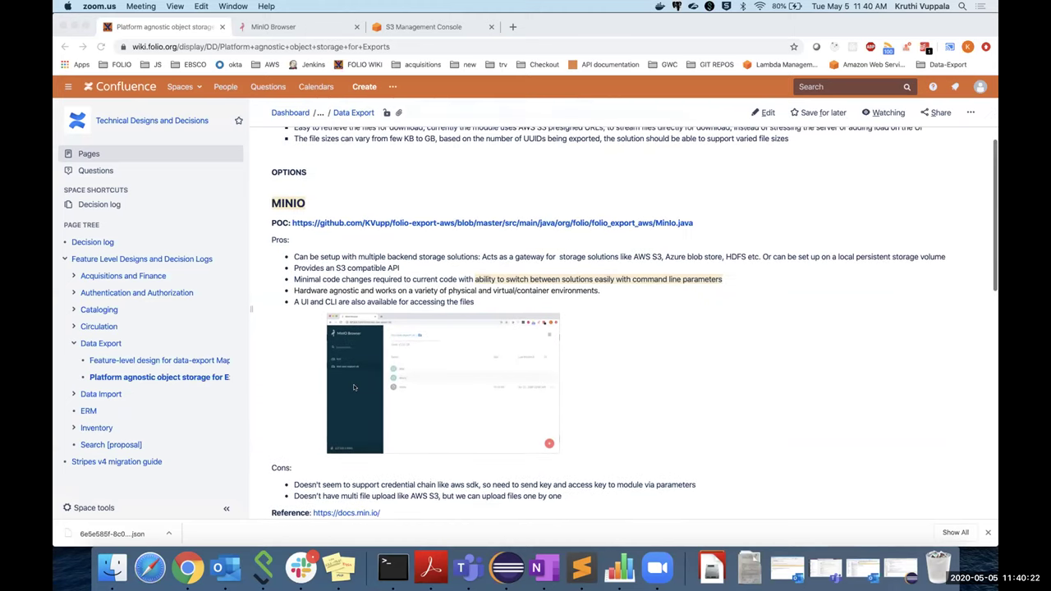
scroll(355, 387, up, 1)
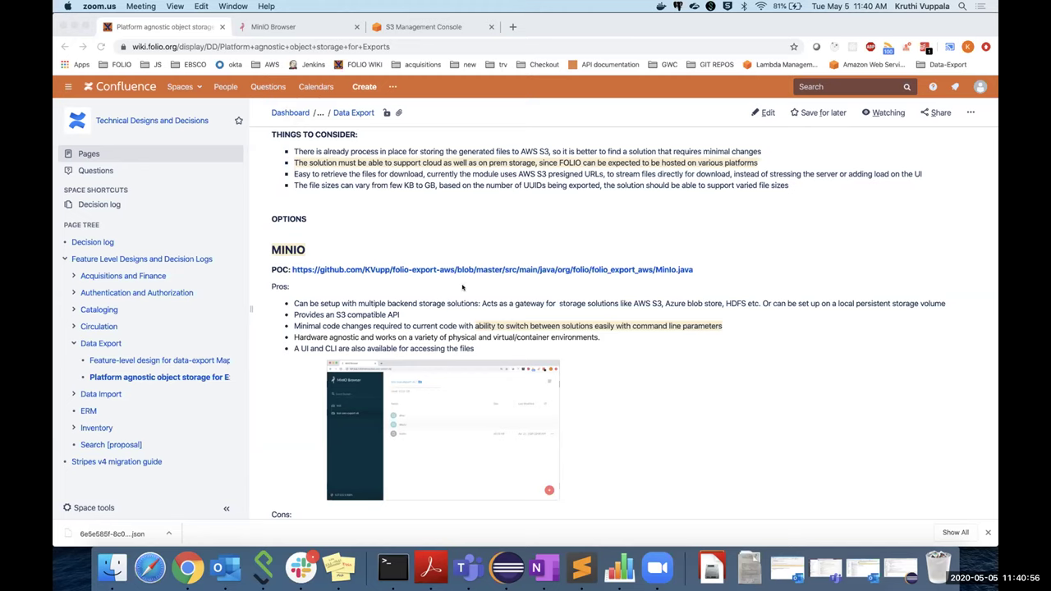
scroll(462, 286, down, 2)
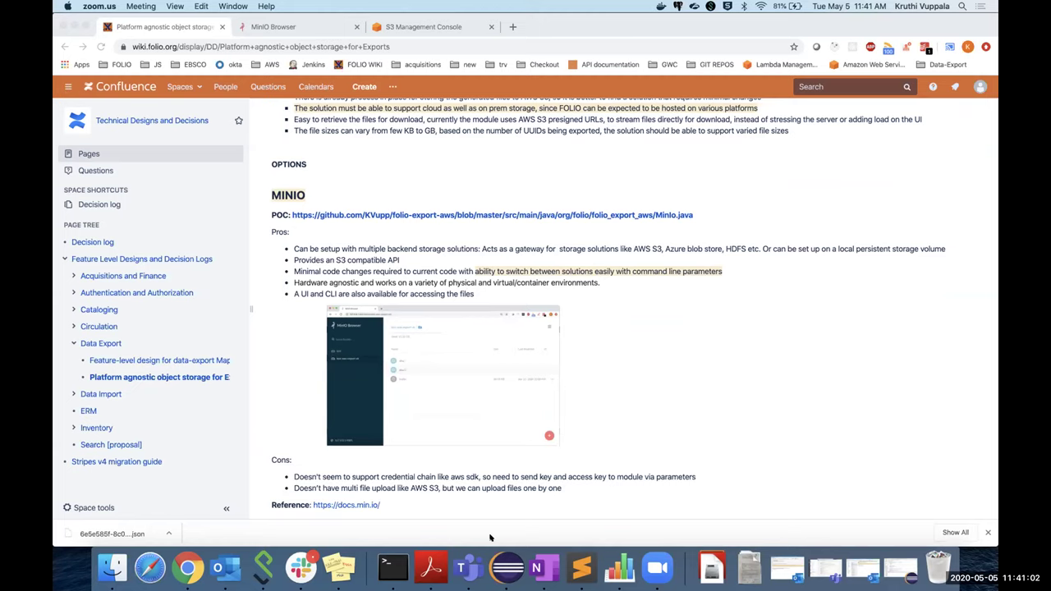
Run MinIO-LocalMinIO from Eclipse and open test-aws-export-vk's demo folder to see testkv
click(275, 28)
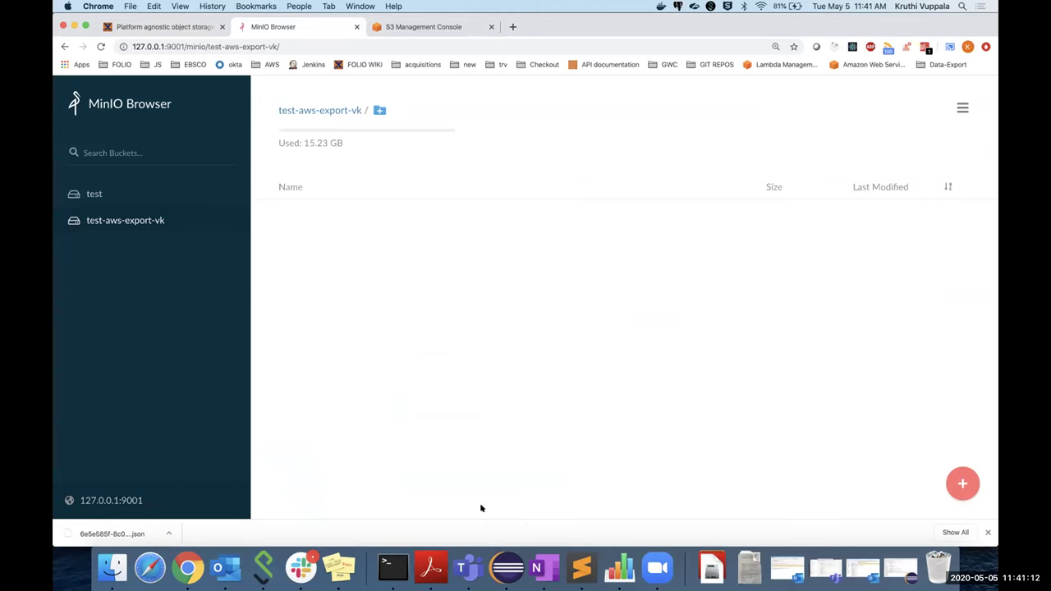
click(506, 567)
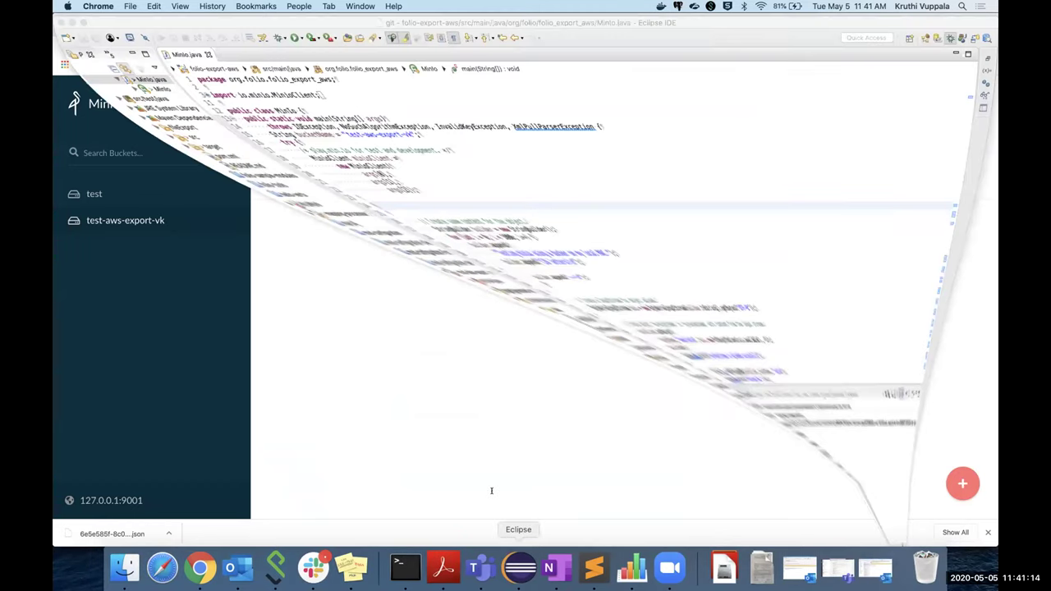
click(298, 34)
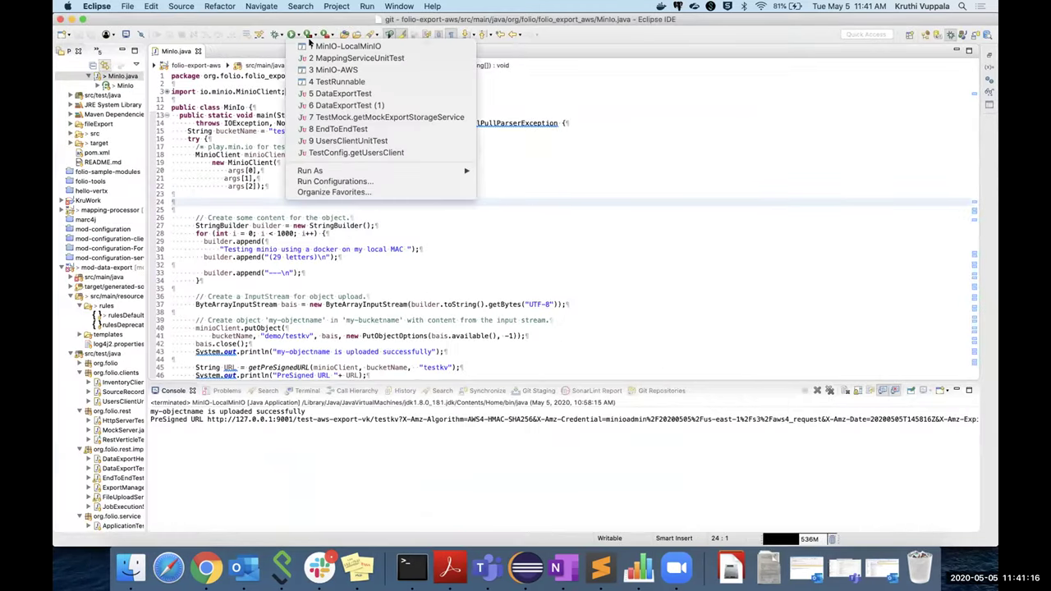
click(312, 46)
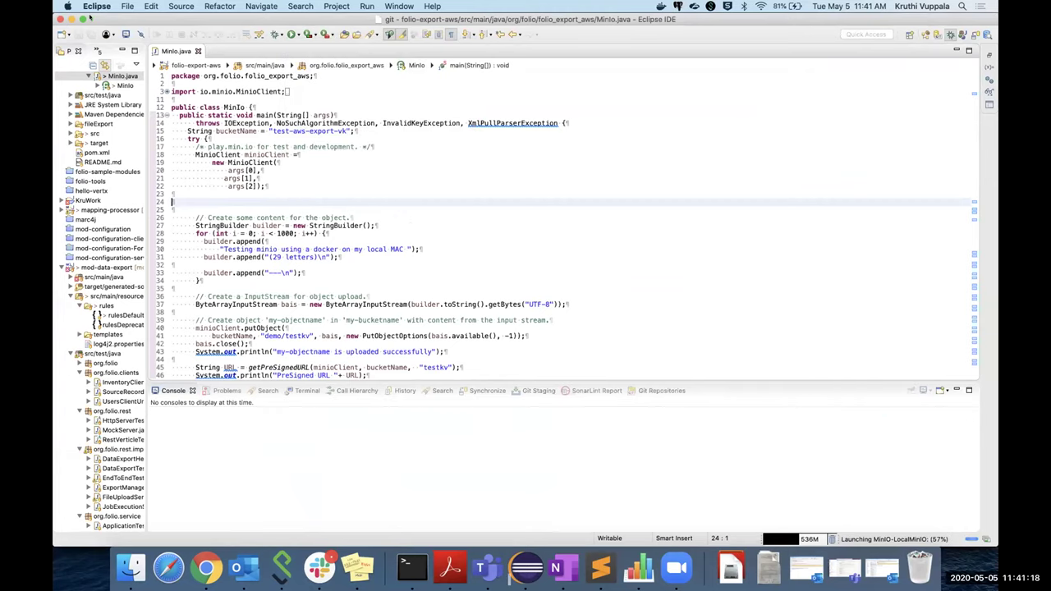
click(70, 17)
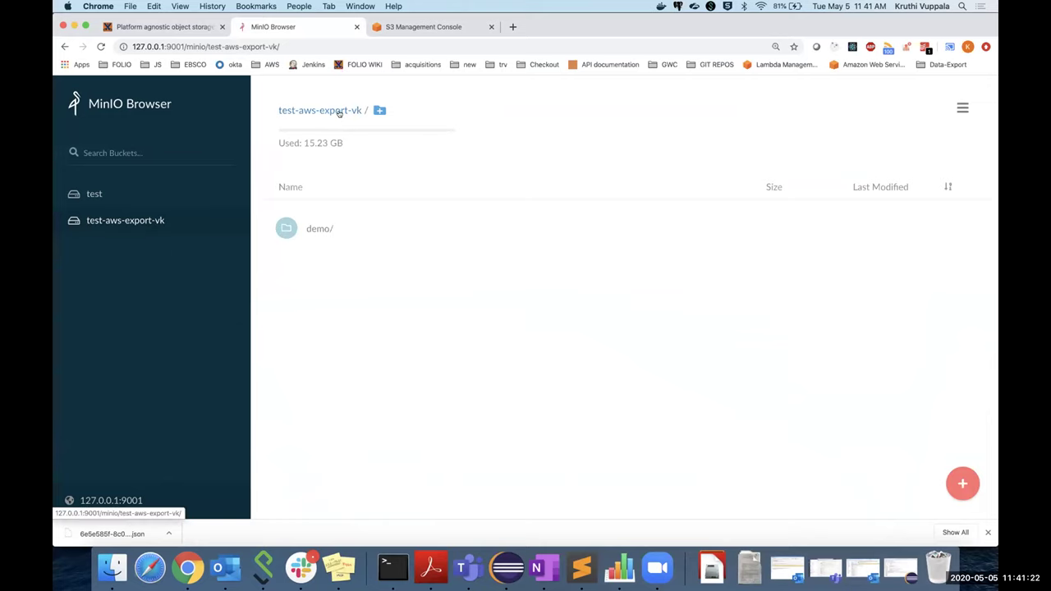
click(319, 230)
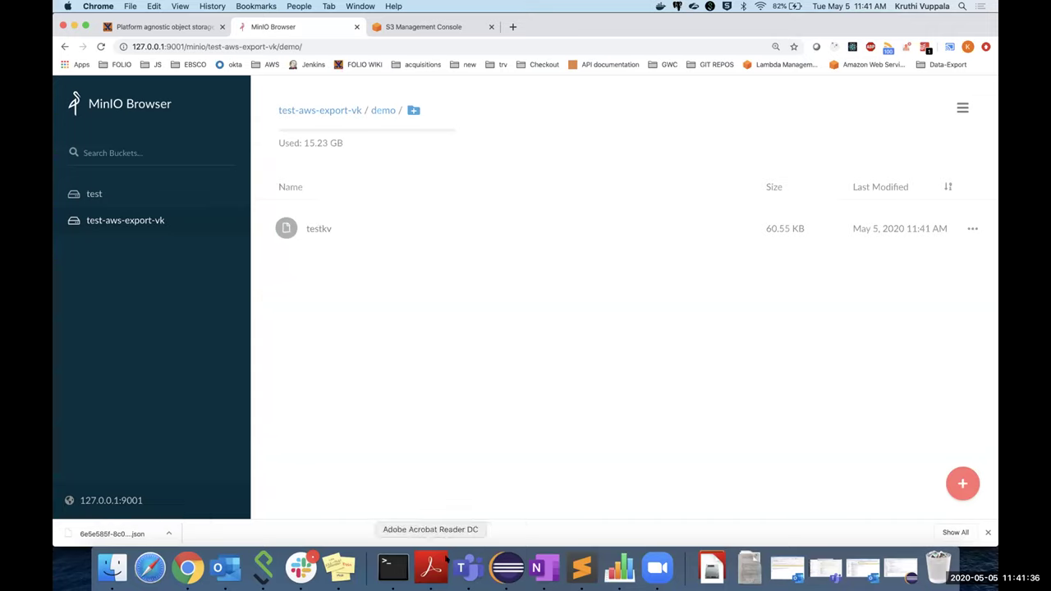
Run the 3 MinIO-AWS configuration to upload testkv to S3, then switch to the S3 console
click(510, 569)
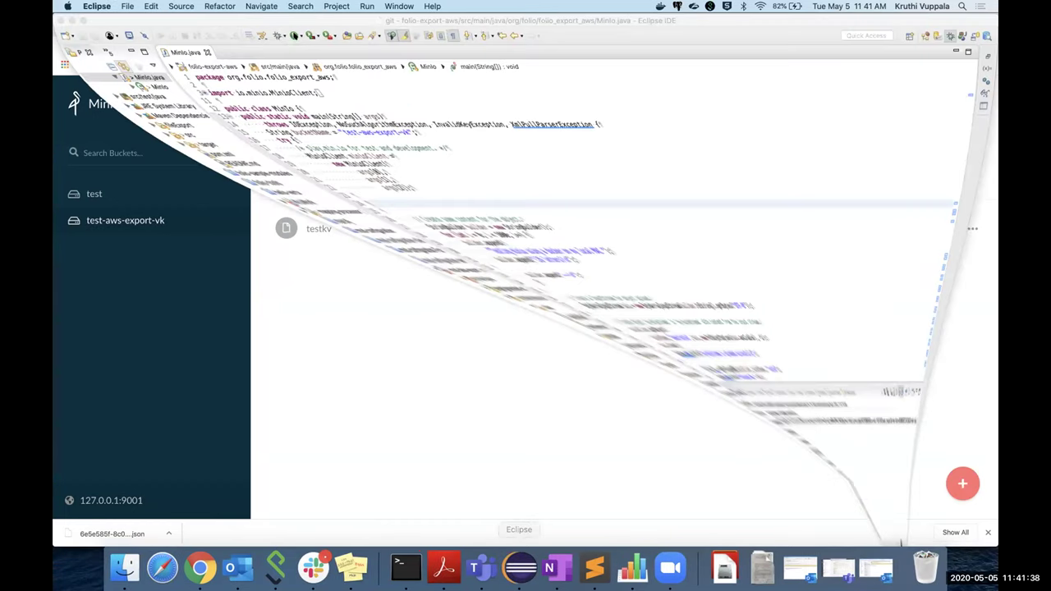
click(298, 34)
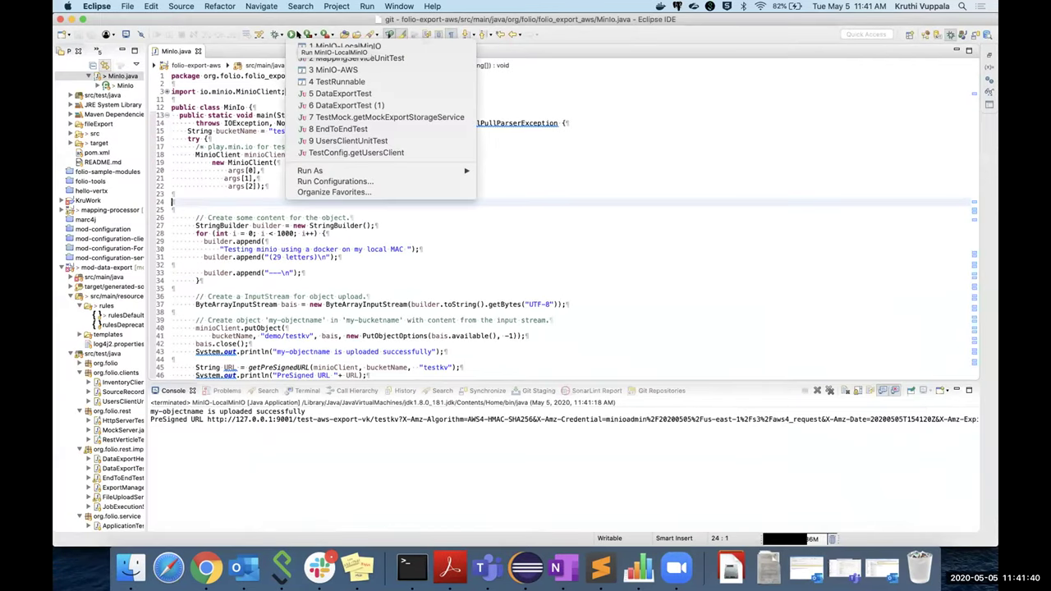
click(351, 70)
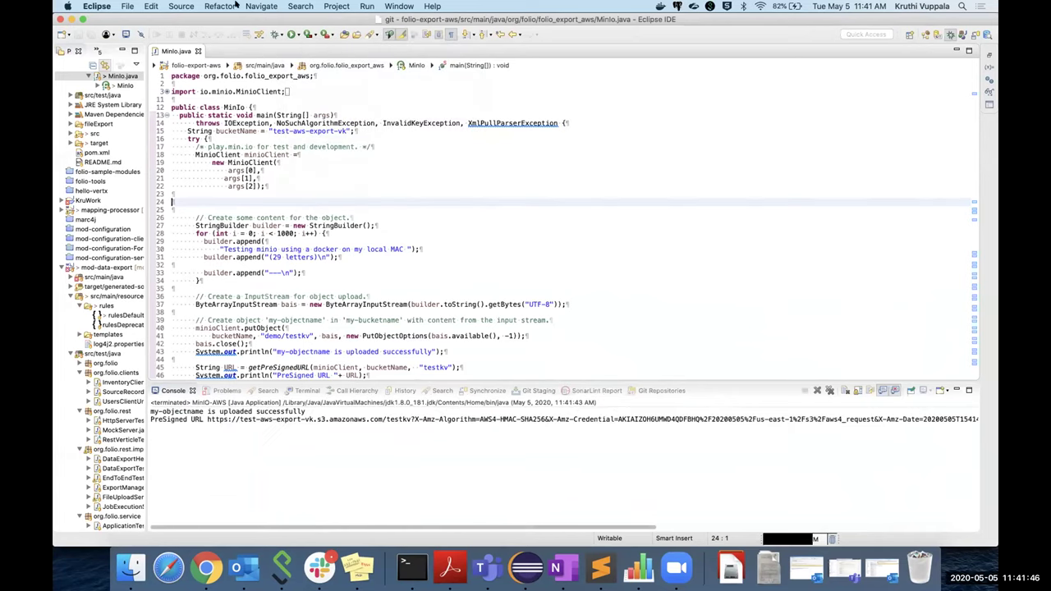
key(super+m)
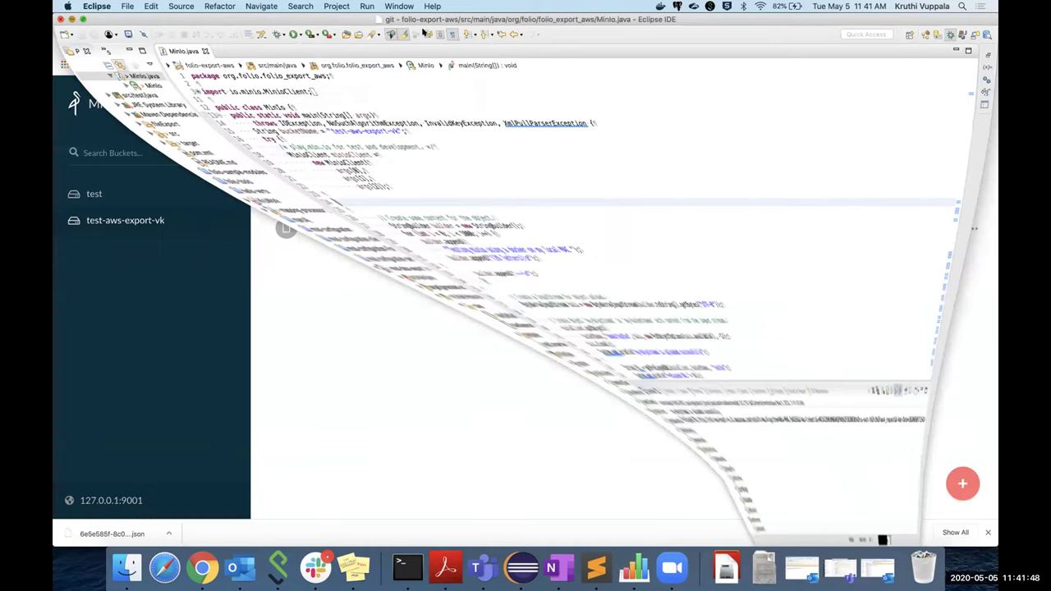
click(423, 26)
Filter buckets by 'test' and open test-aws-export-vk's demo folder to find testkv
click(351, 235)
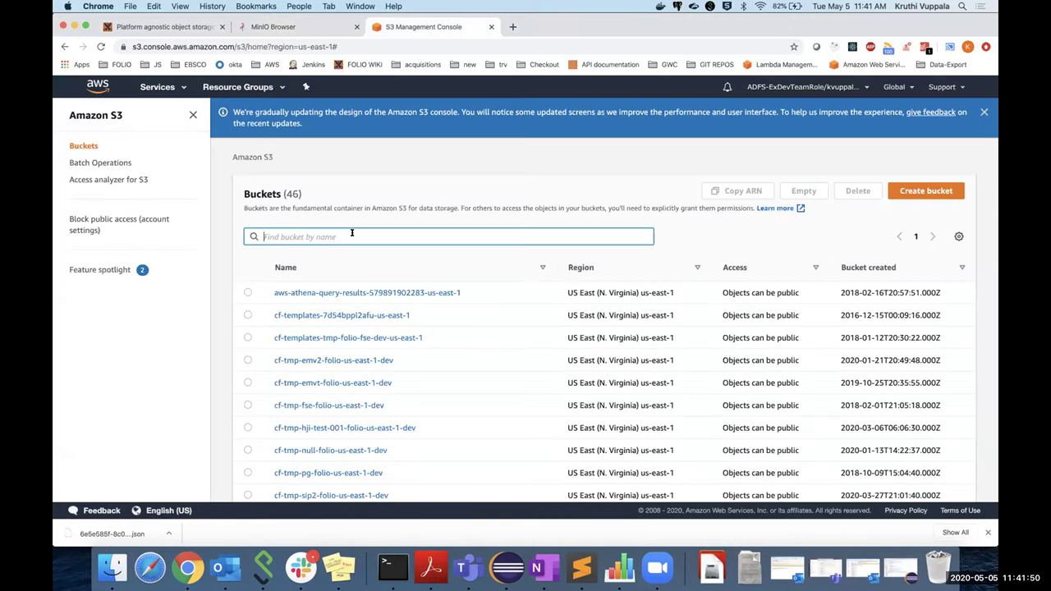
text(test)
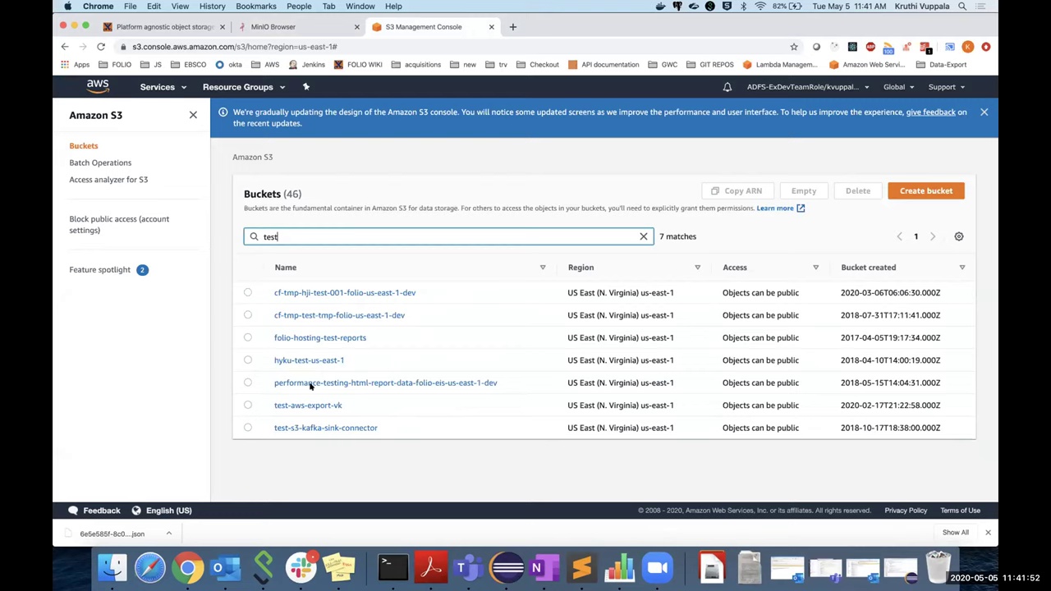
click(306, 404)
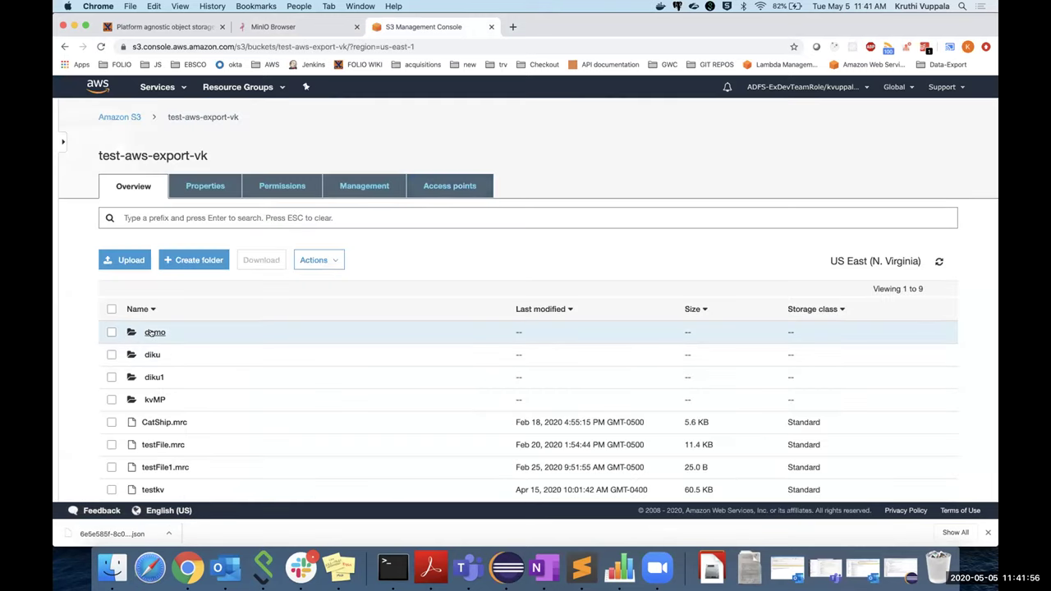
click(154, 332)
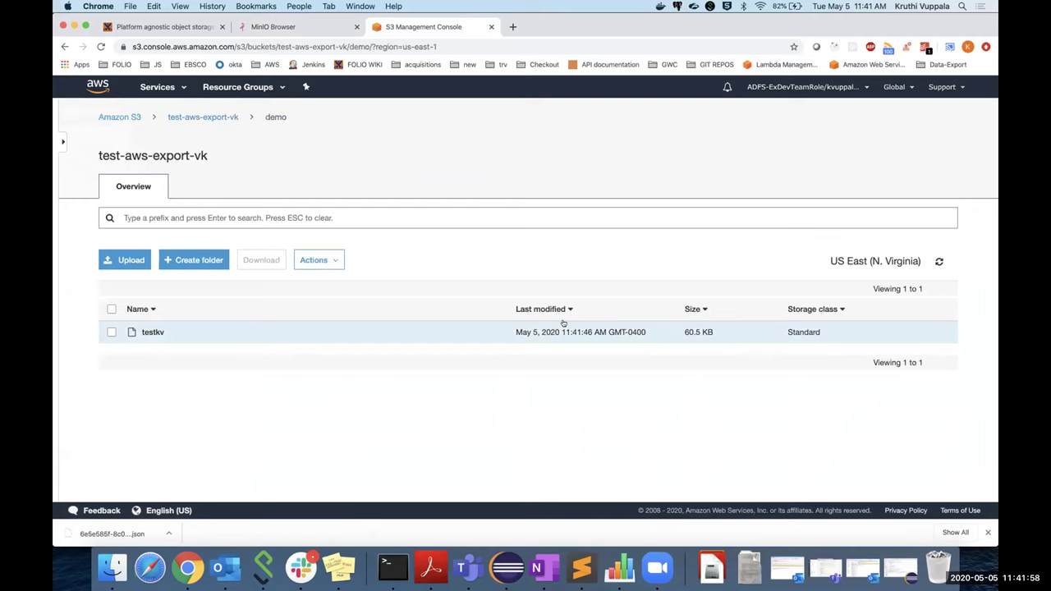
click(280, 31)
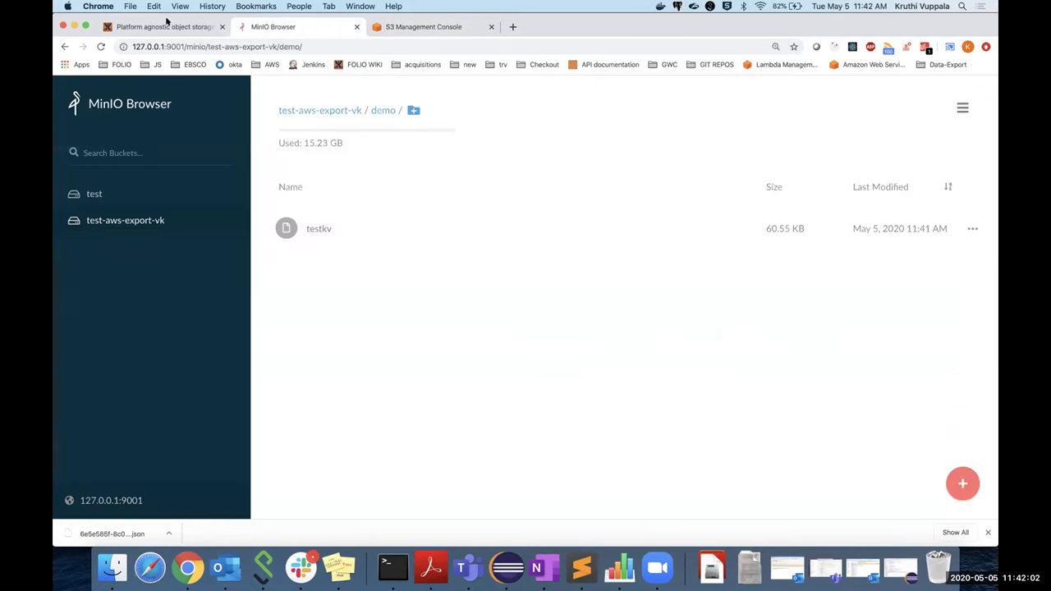
Review the design page from the S3 compatible API pro through OPENIO, DATABASES and DECISION, then stop sharing
click(164, 26)
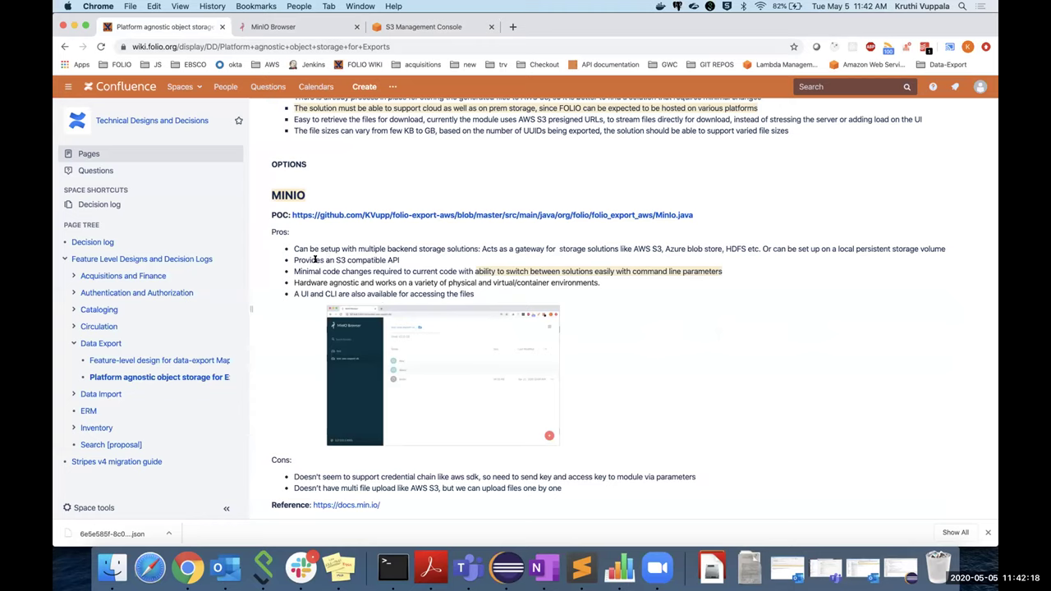
drag(316, 260, 382, 260)
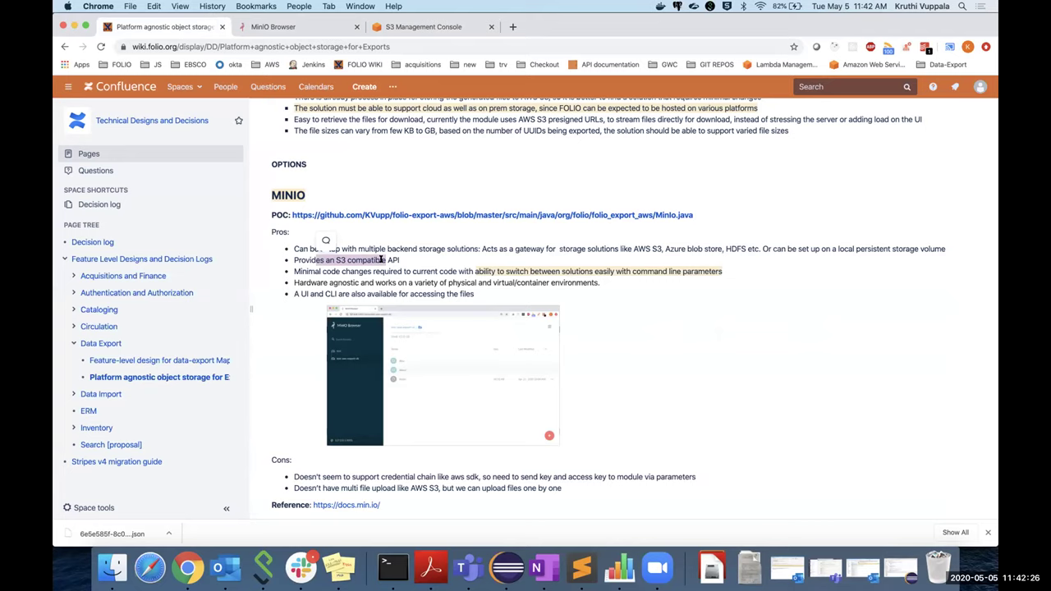
scroll(377, 287, down, 3)
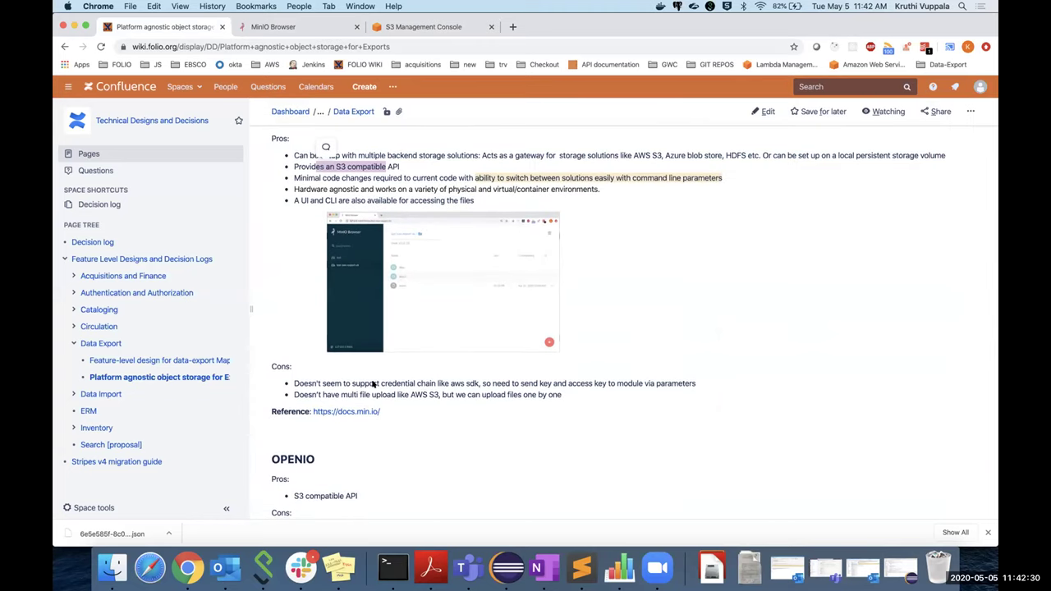
scroll(373, 382, down, 3)
scroll(372, 383, down, 5)
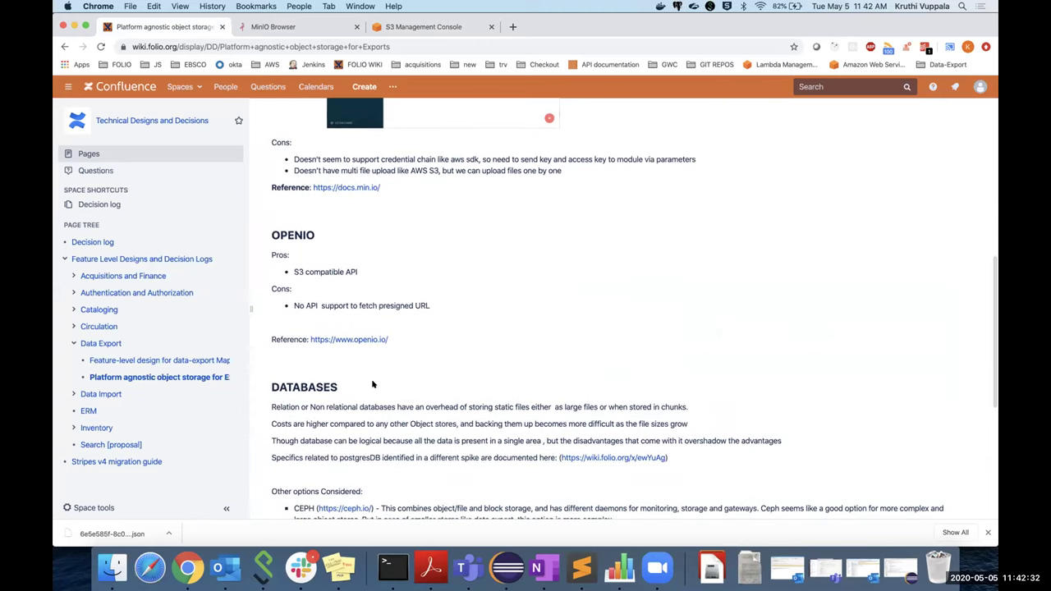
scroll(374, 342, down, 4)
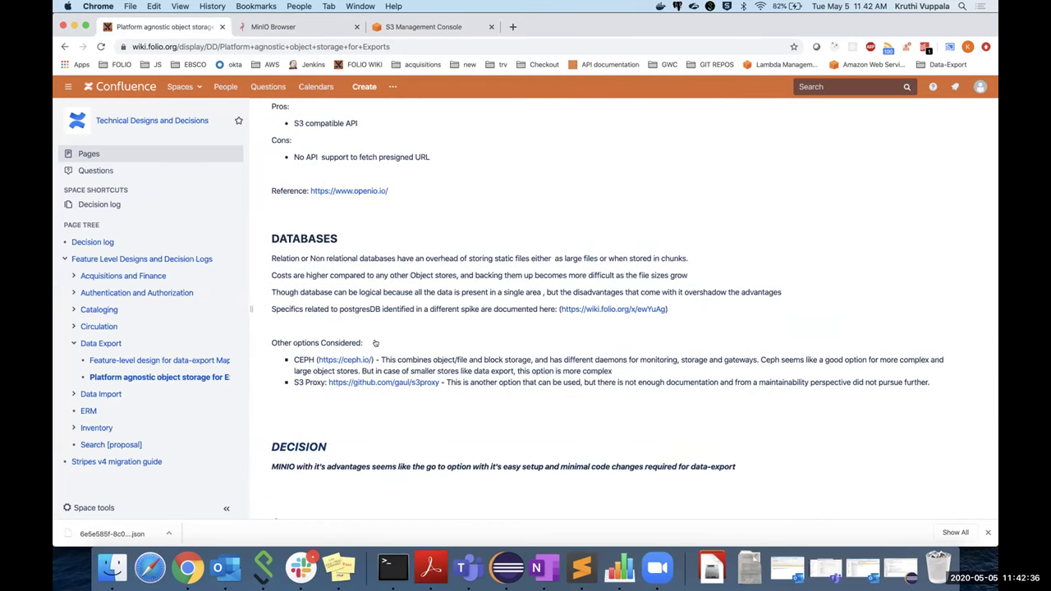
scroll(374, 343, down, 2)
scroll(416, 297, down, 2)
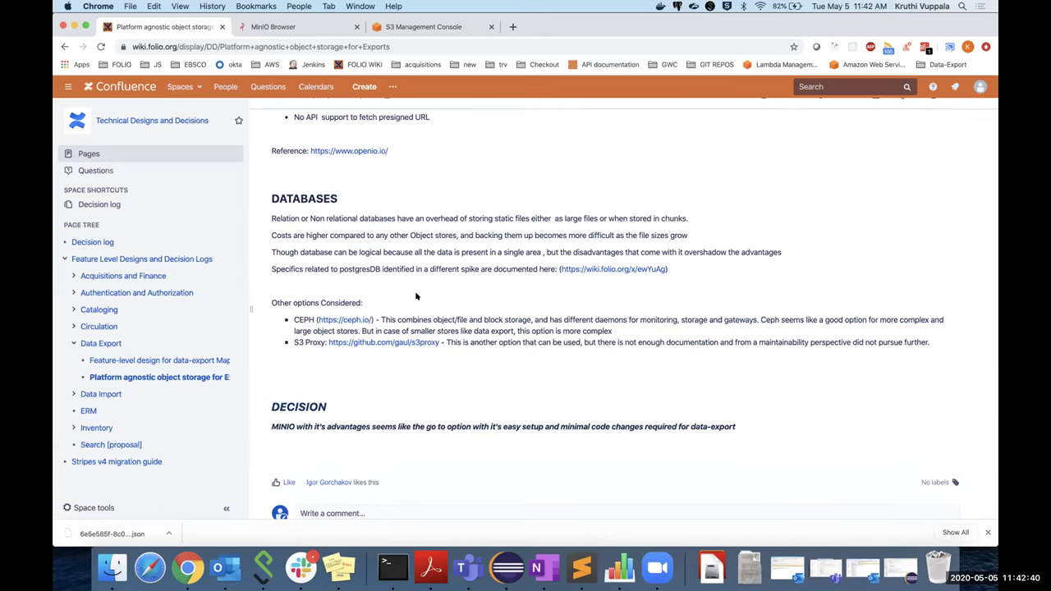
scroll(447, 240, up, 5)
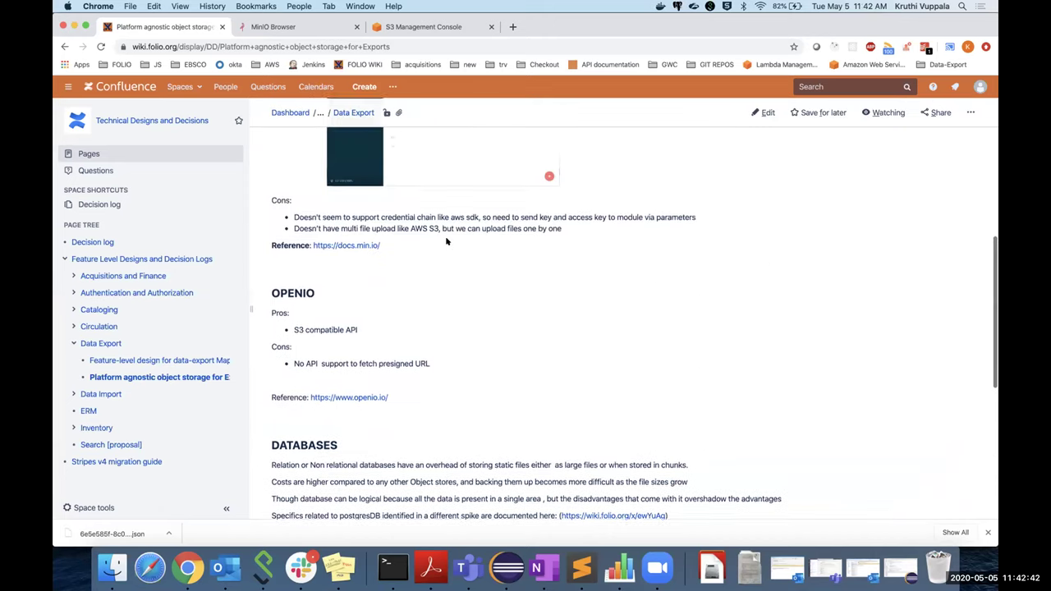
scroll(446, 240, up, 5)
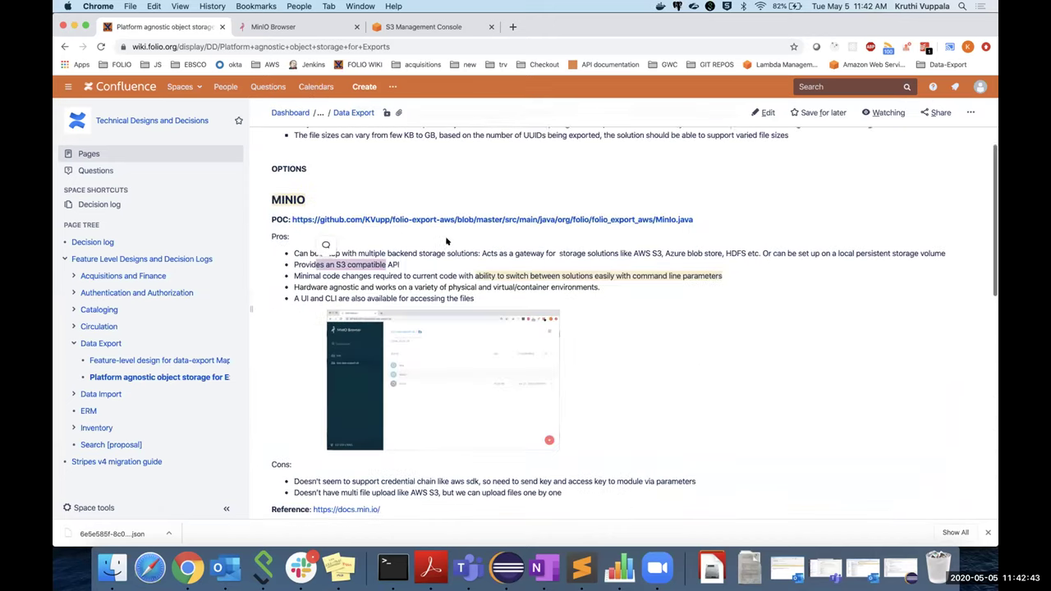
click(595, 23)
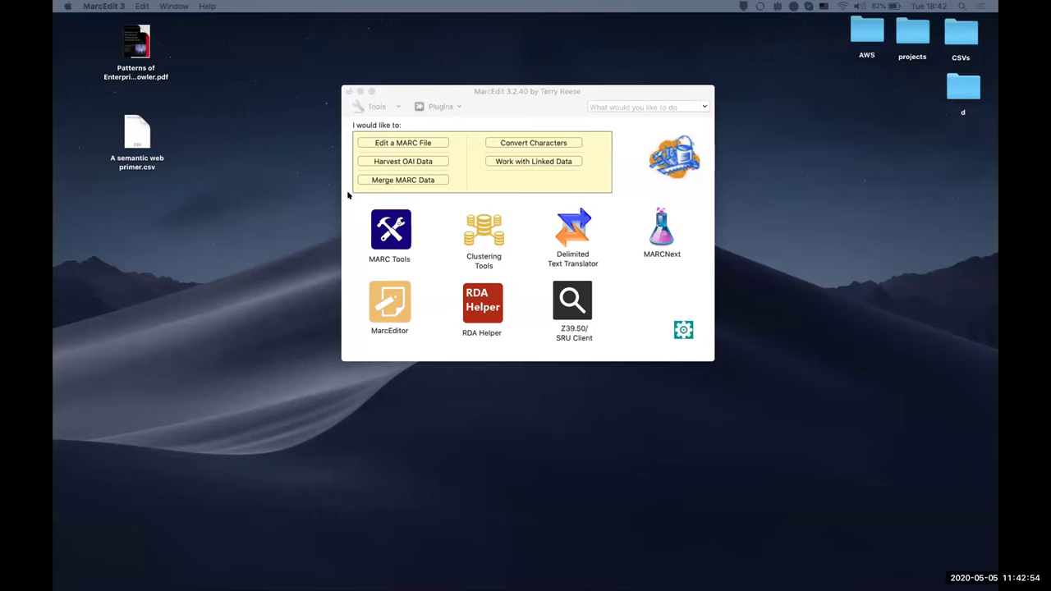
Switch from MarcEdit to the Chrome window showing the FOLIO Inventory search page
click(627, 386)
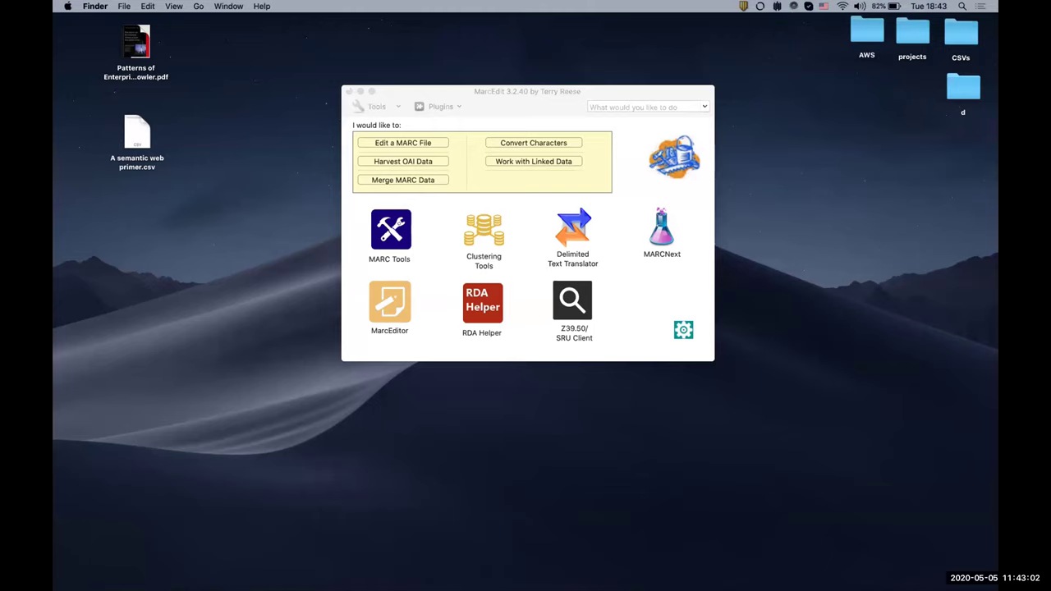
click(460, 564)
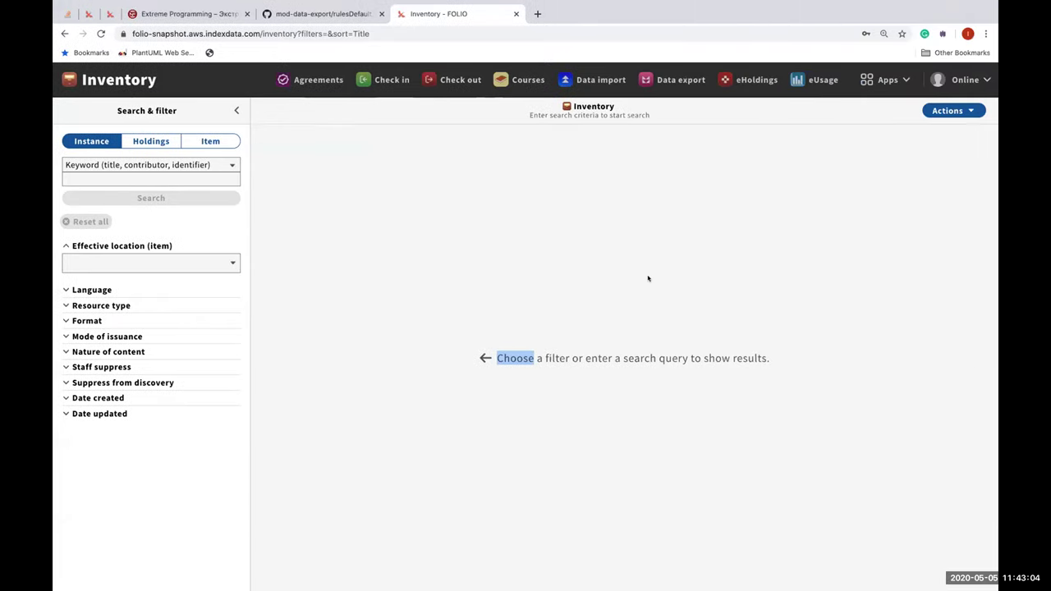
click(648, 279)
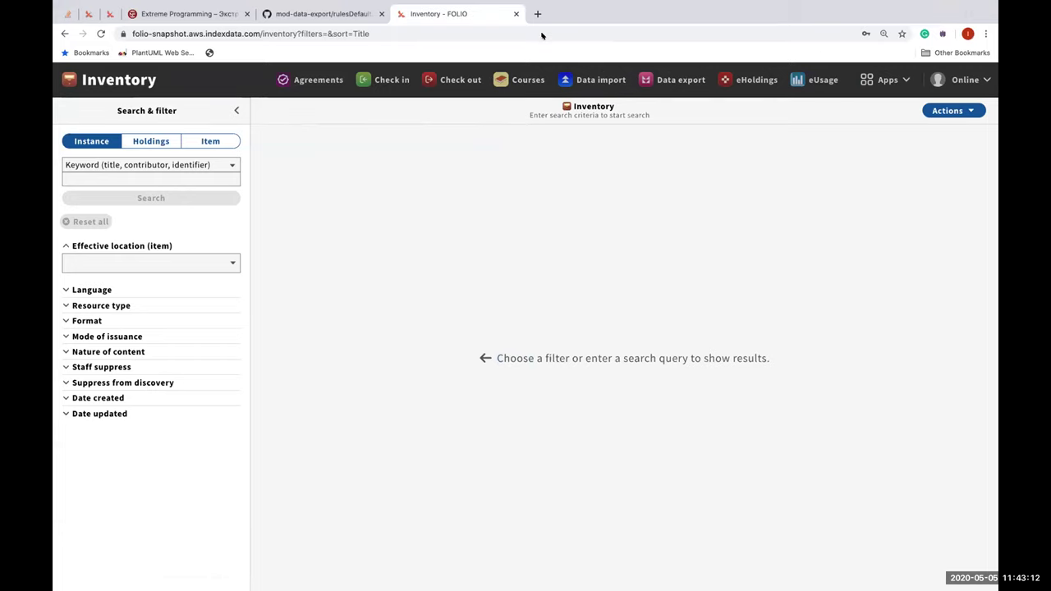
mouse_move(362, 5)
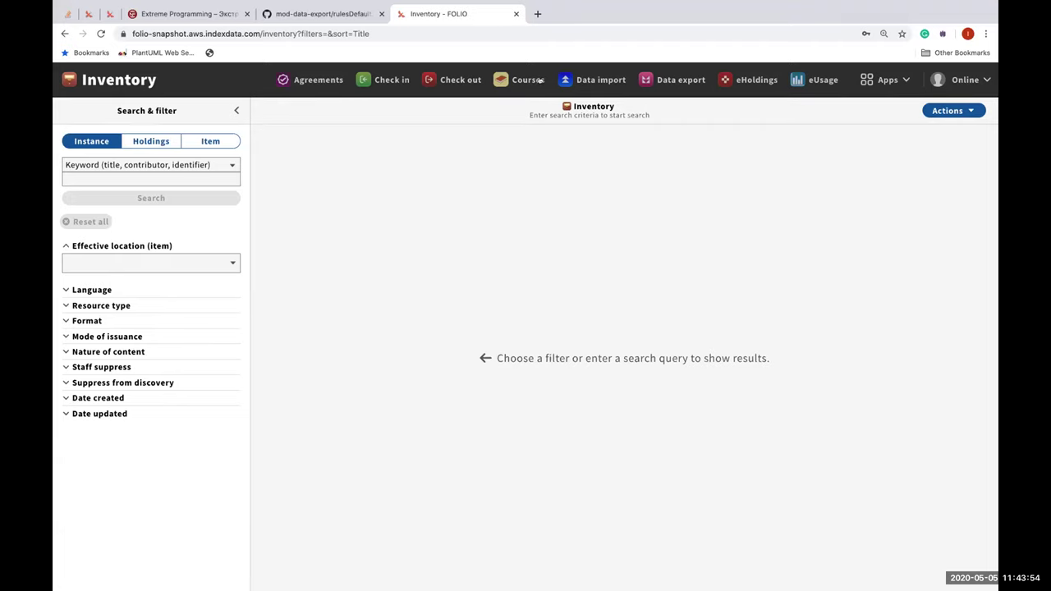
Check the FOLIO apps list and the Inventory search field options without changing anything
click(885, 79)
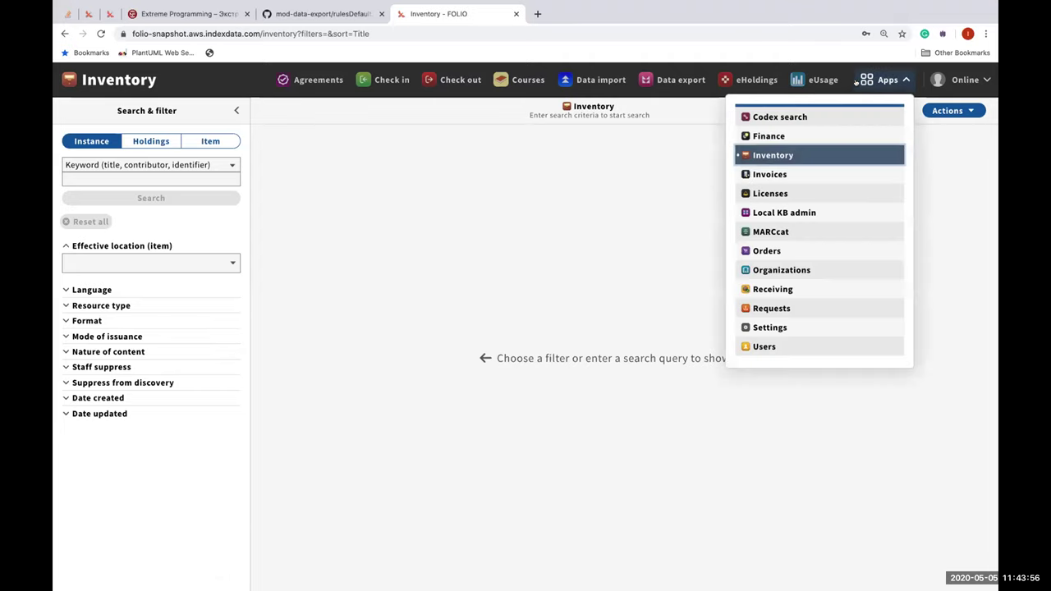
click(425, 212)
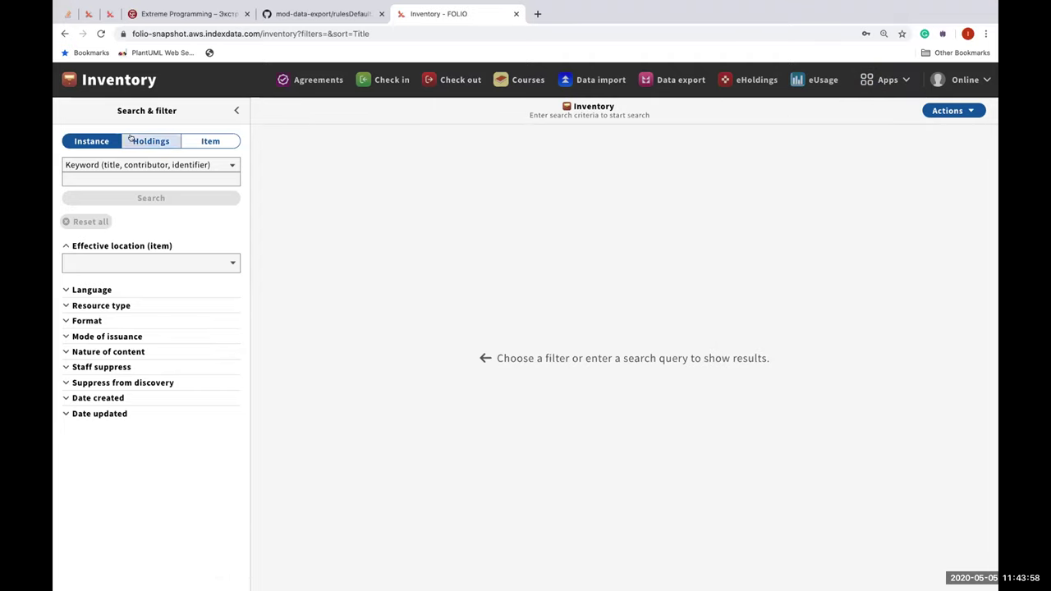
click(119, 162)
click(342, 211)
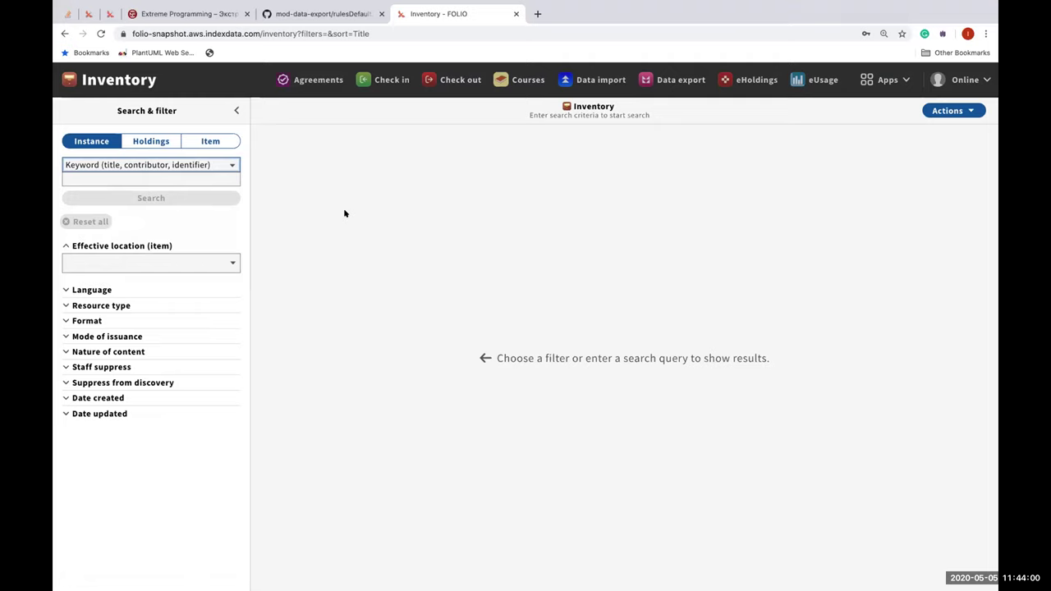
click(345, 214)
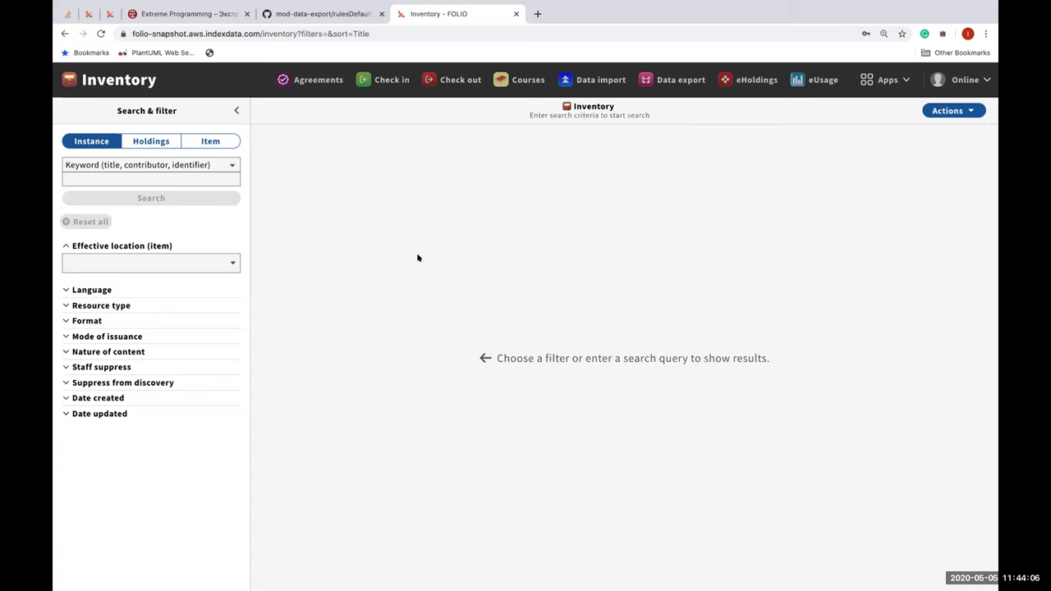
Switch the Inventory search type to Query search and enter the query source=FOLIO
click(176, 181)
click(178, 164)
click(180, 161)
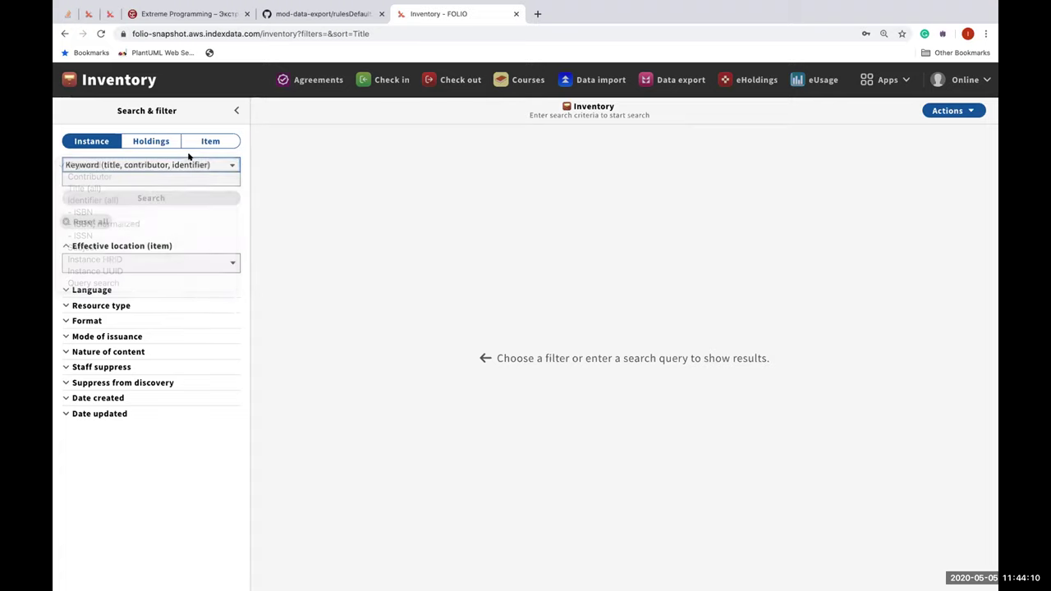
click(183, 160)
click(128, 284)
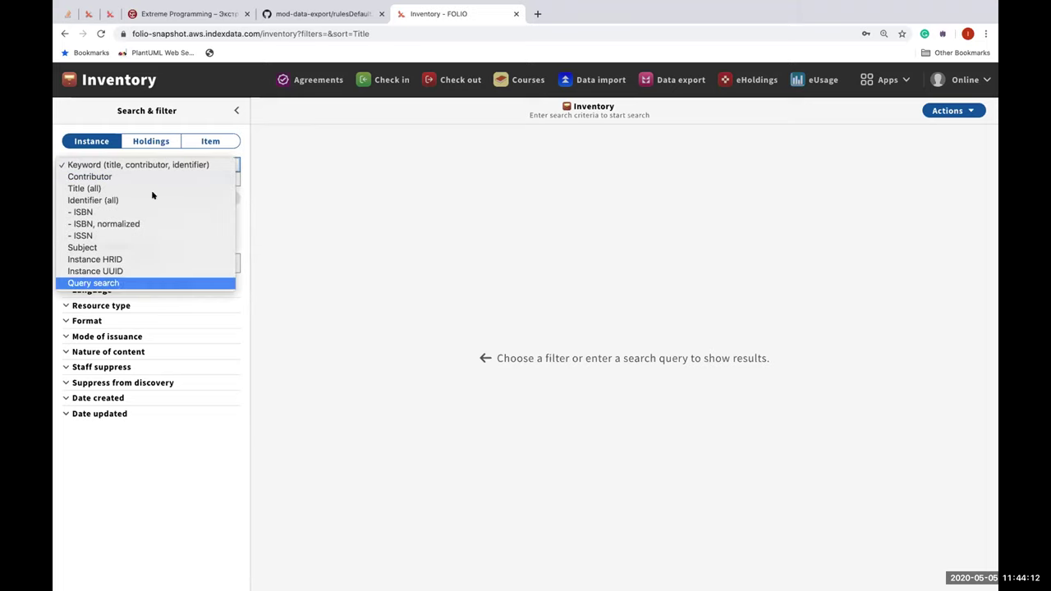
click(155, 178)
click(128, 202)
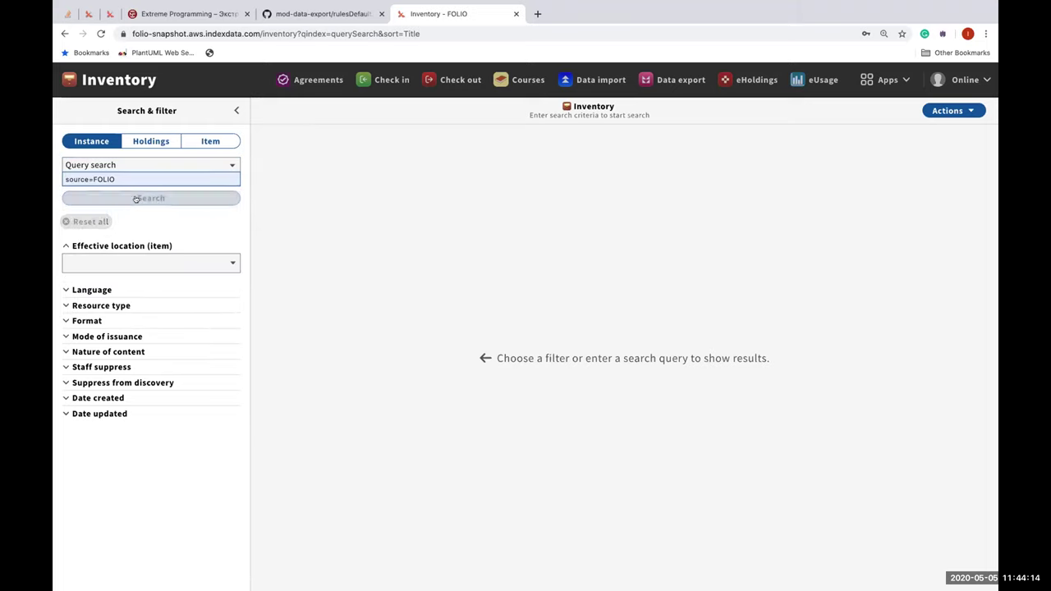
Run the source=FOLIO search, open the 'A semantic web primer' instance, then go to Data export
click(190, 199)
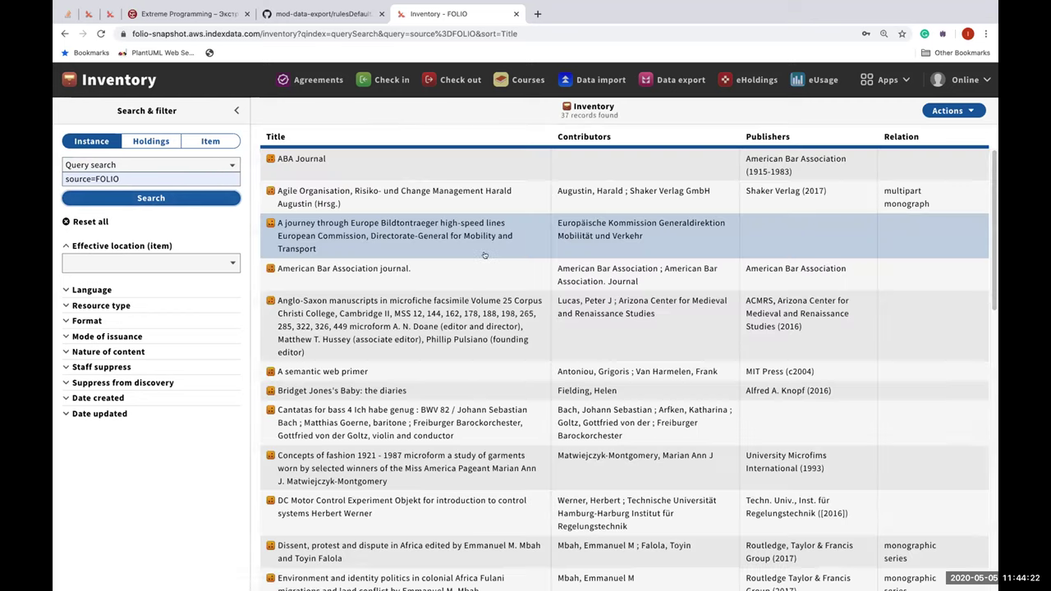
click(402, 373)
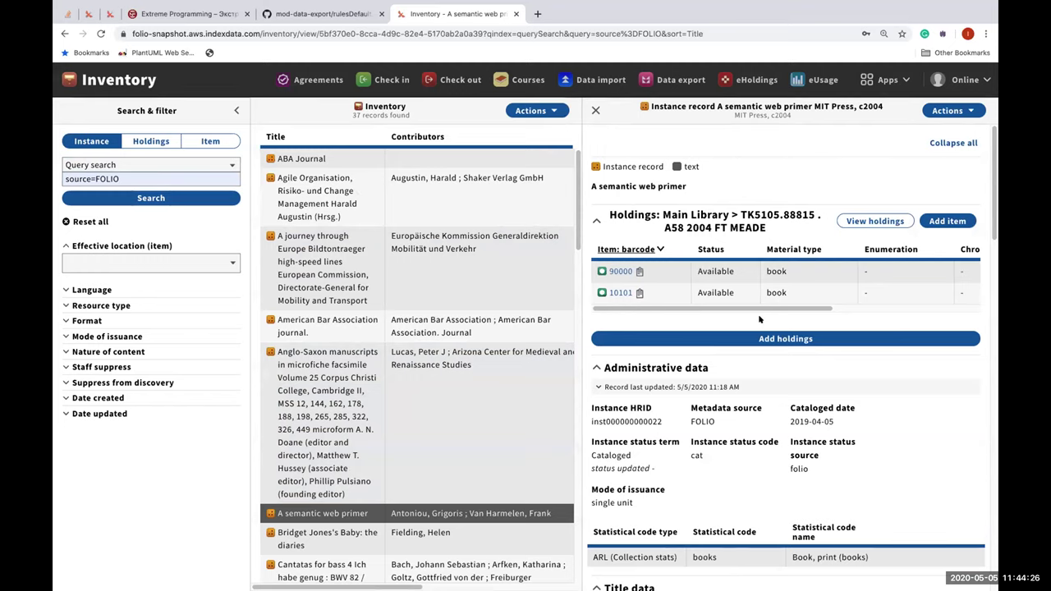
scroll(759, 319, down, 3)
scroll(760, 320, up, 3)
click(670, 79)
Upload A semantic web primer.csv in Data export to start the export job
click(184, 172)
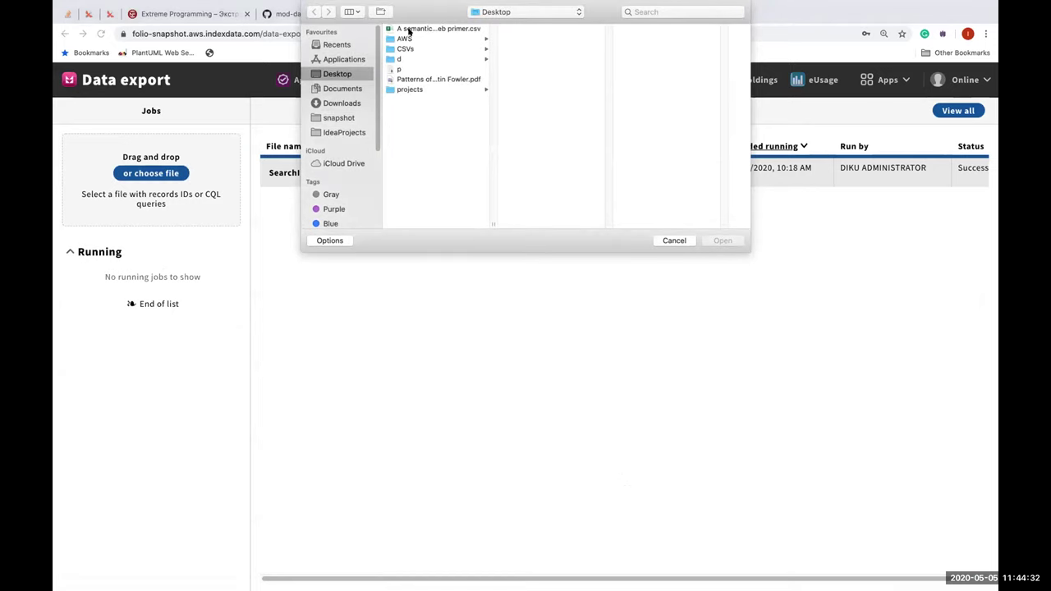
click(410, 29)
click(708, 240)
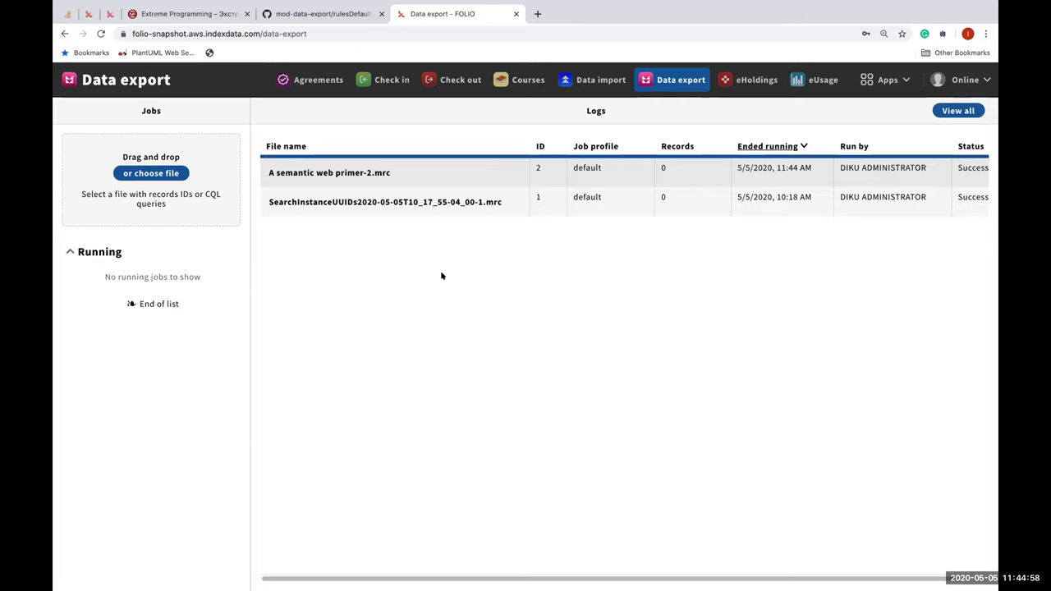
Download the finished A semantic web primer-2.mrc file from the export logs
click(374, 177)
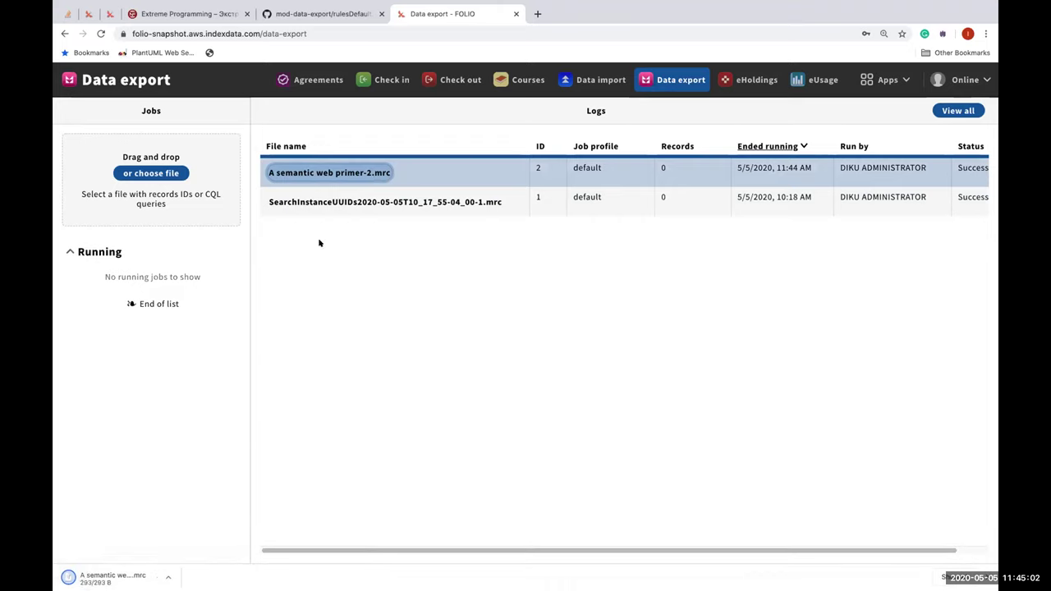
click(166, 578)
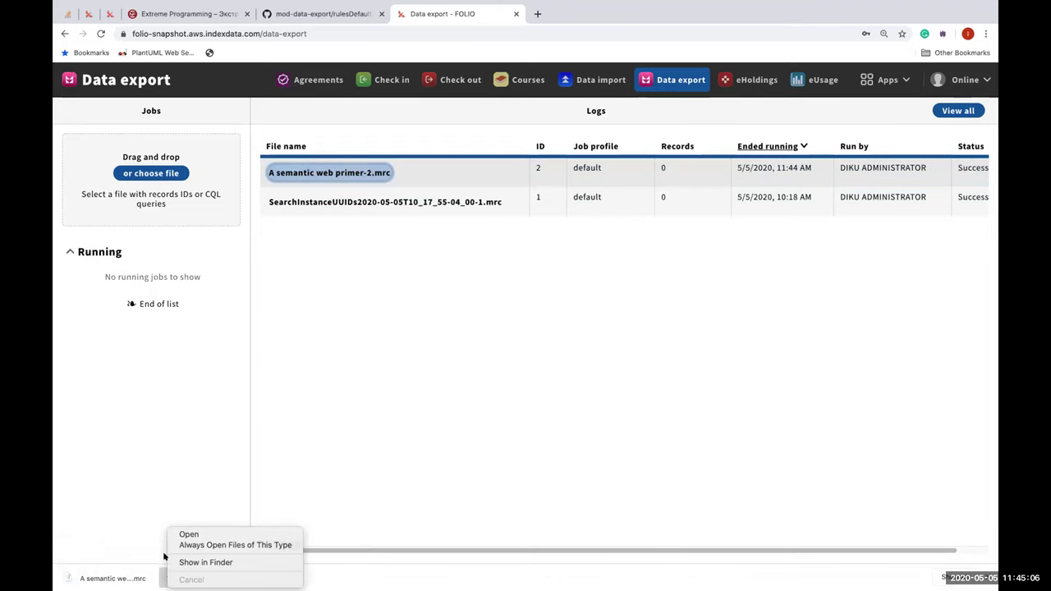
click(359, 392)
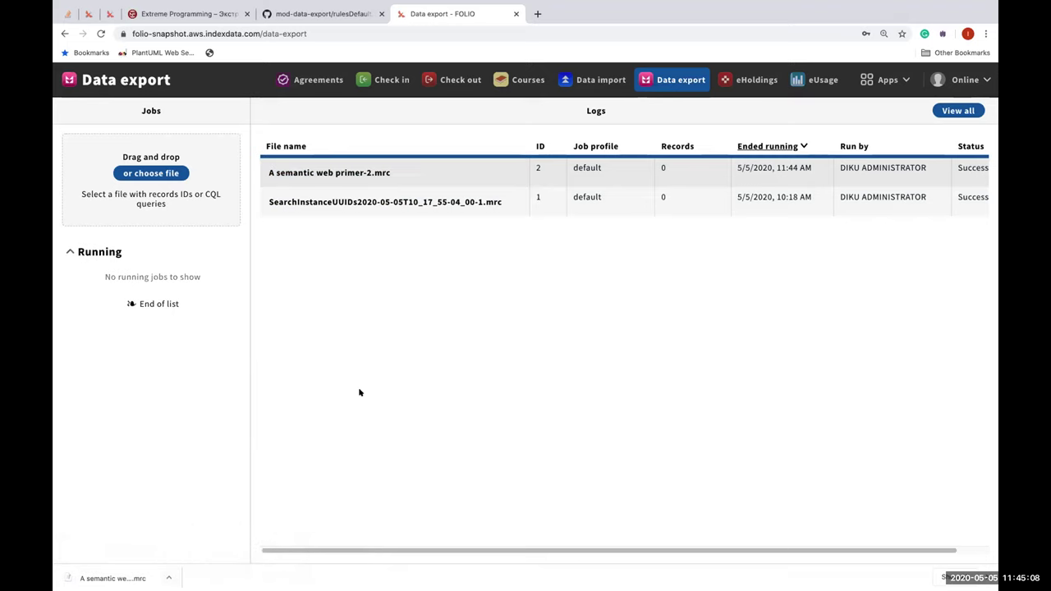
key(super+Tab)
Load the downloaded A semantic web primer-2.mrc as the source file in MarcEdit's validator
click(388, 228)
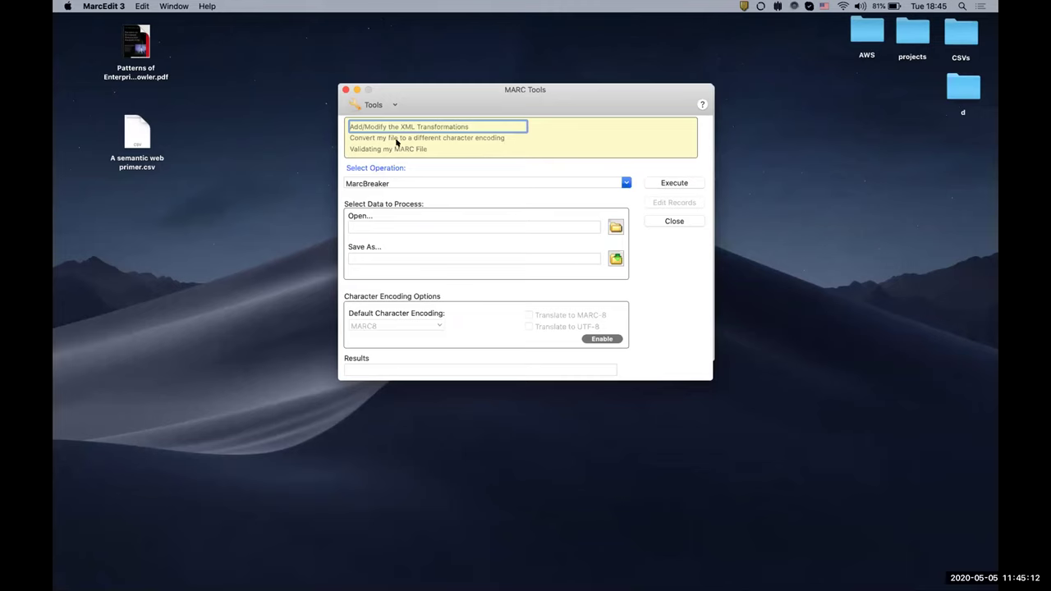
click(395, 148)
click(584, 149)
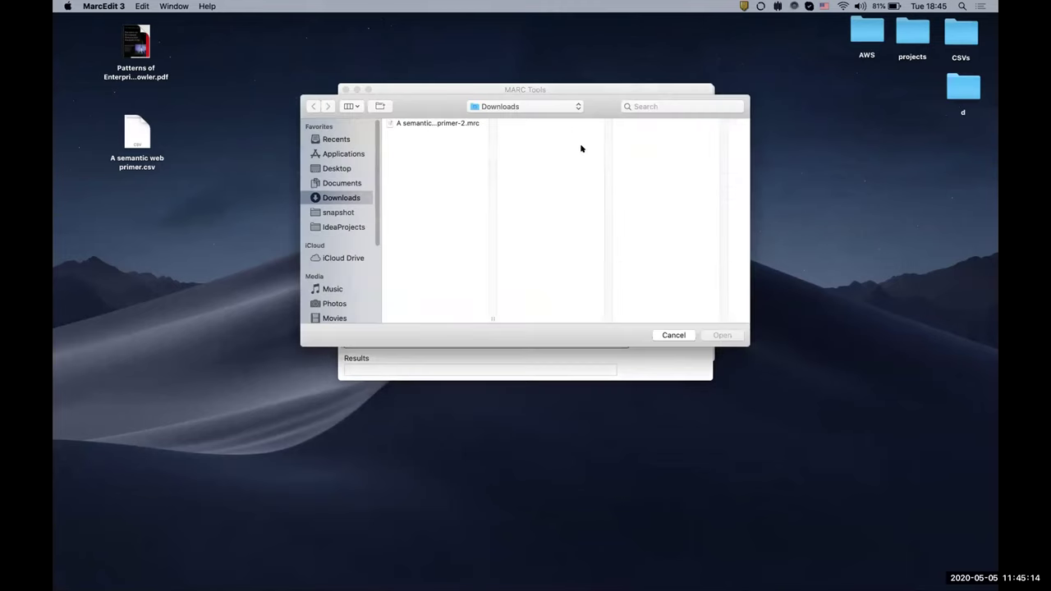
click(424, 130)
click(708, 336)
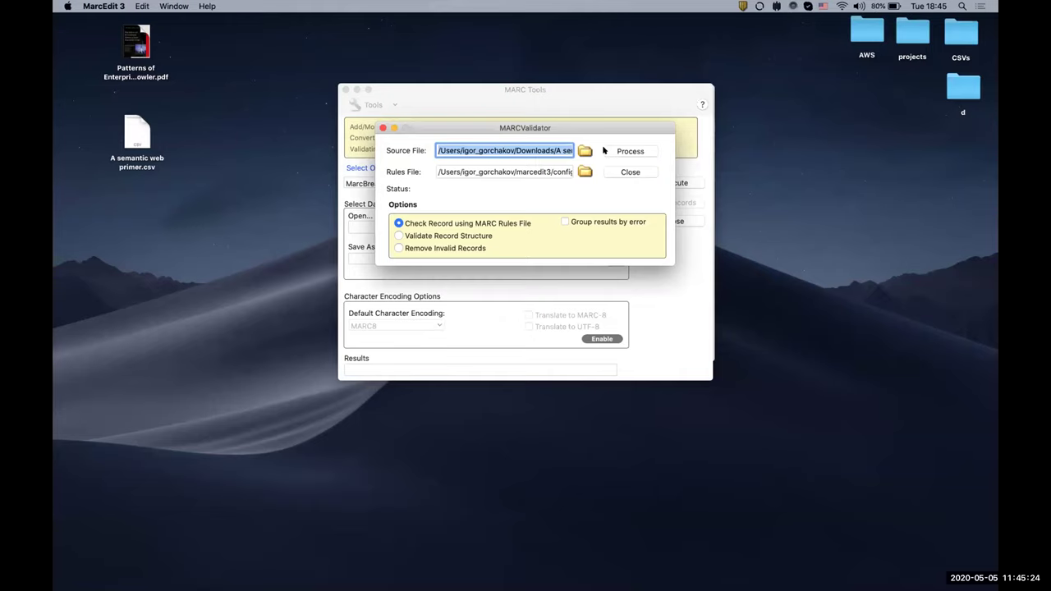
Validate the file against marcrules.txt, confirm no errors, and close the results and validator
click(605, 151)
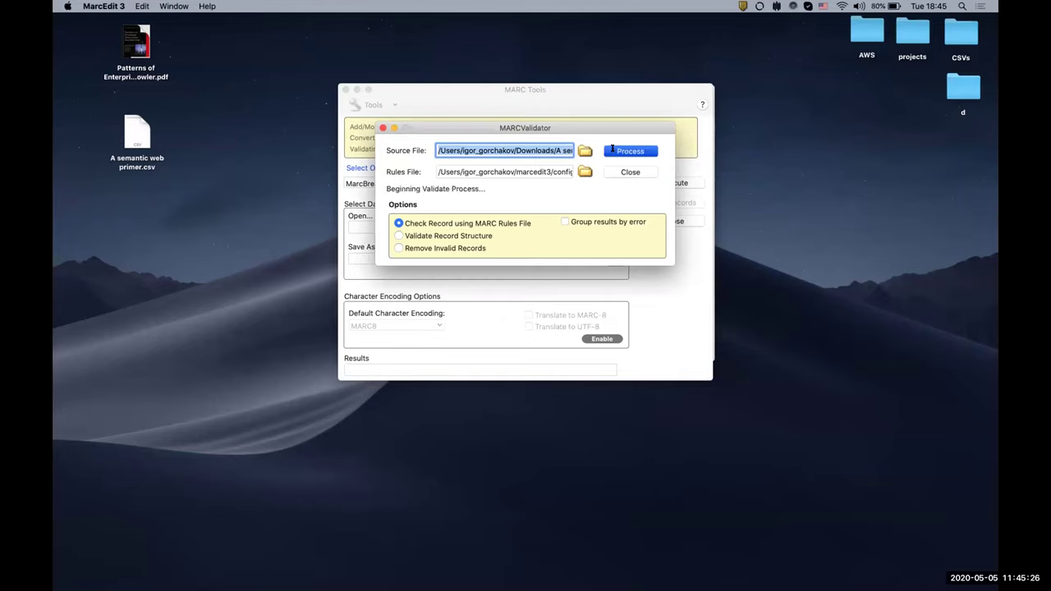
drag(533, 155, 354, 149)
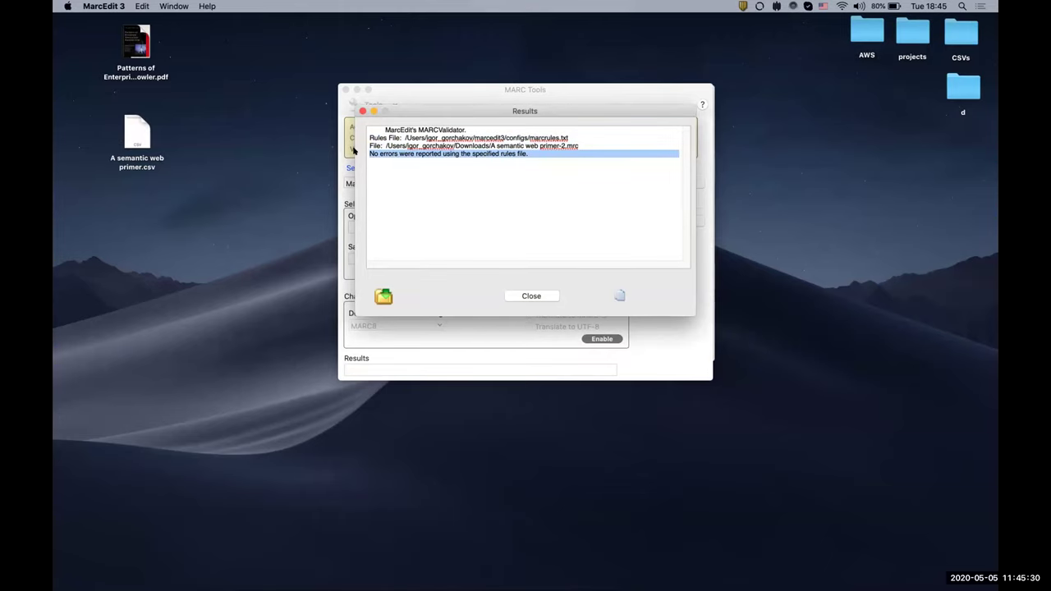
click(528, 294)
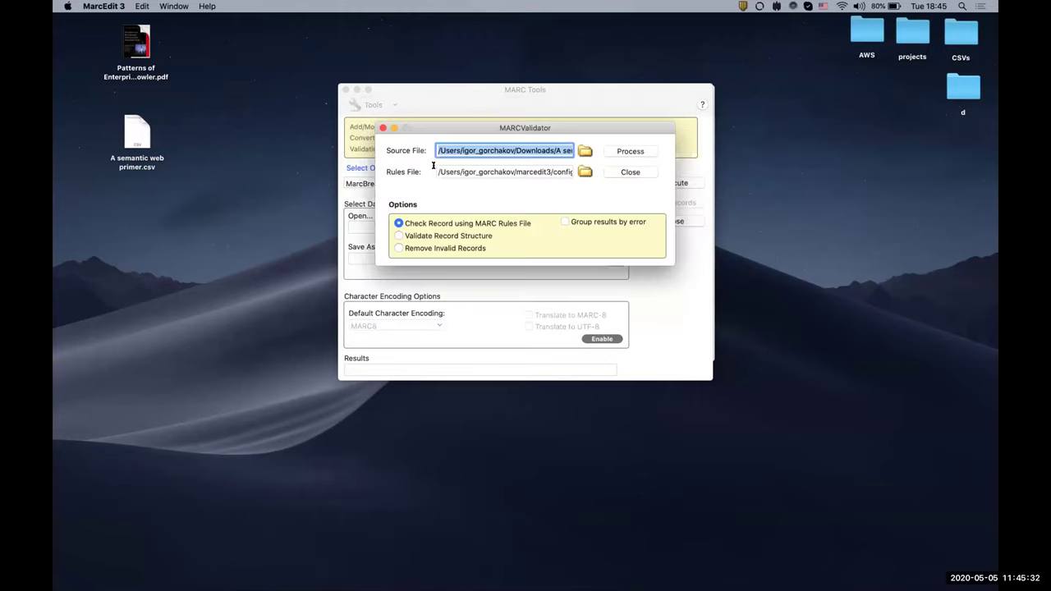
click(618, 172)
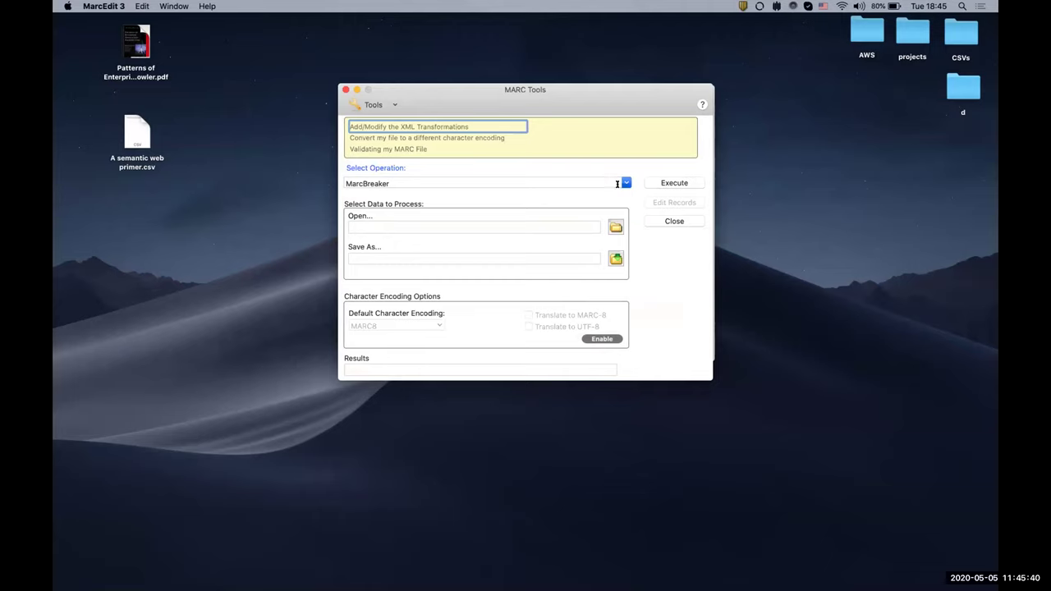
Convert A semantic web primer-2.mrc to A semantic web primer-2.mrk and open it in MarcEditor
click(616, 228)
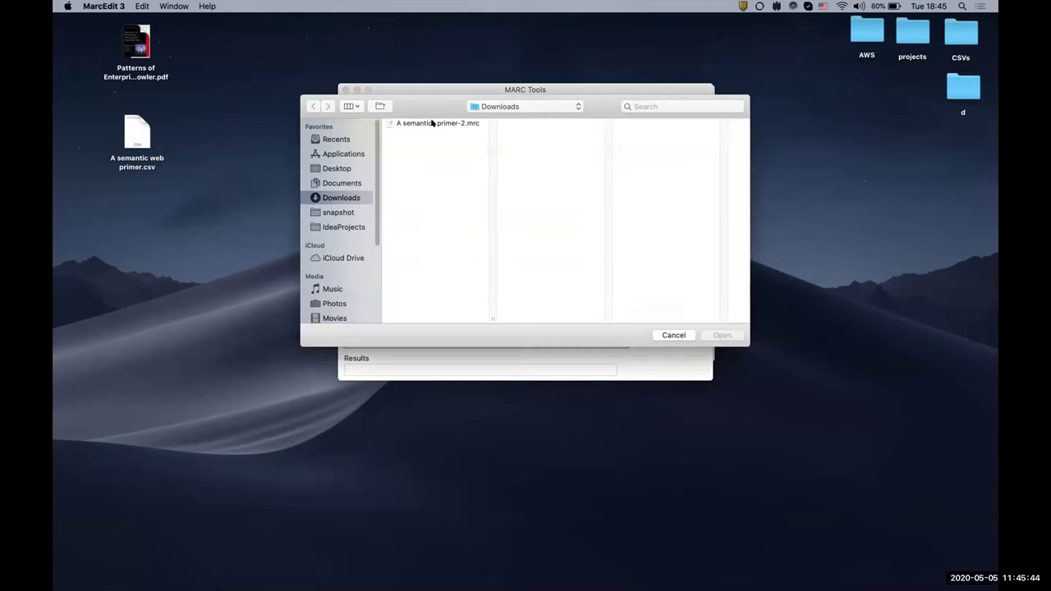
double_click(434, 123)
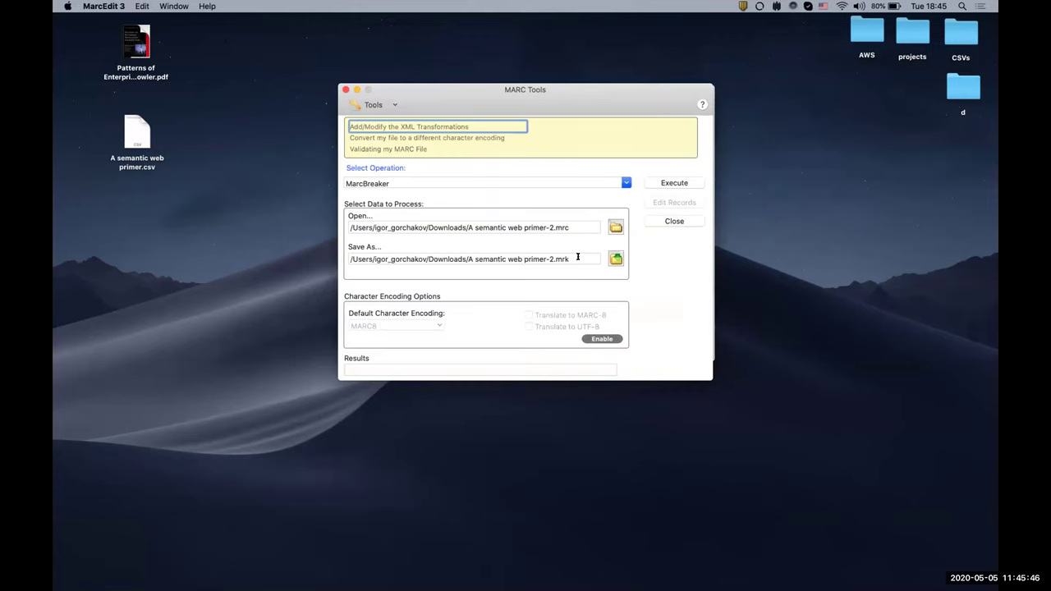
click(579, 258)
click(643, 184)
click(653, 203)
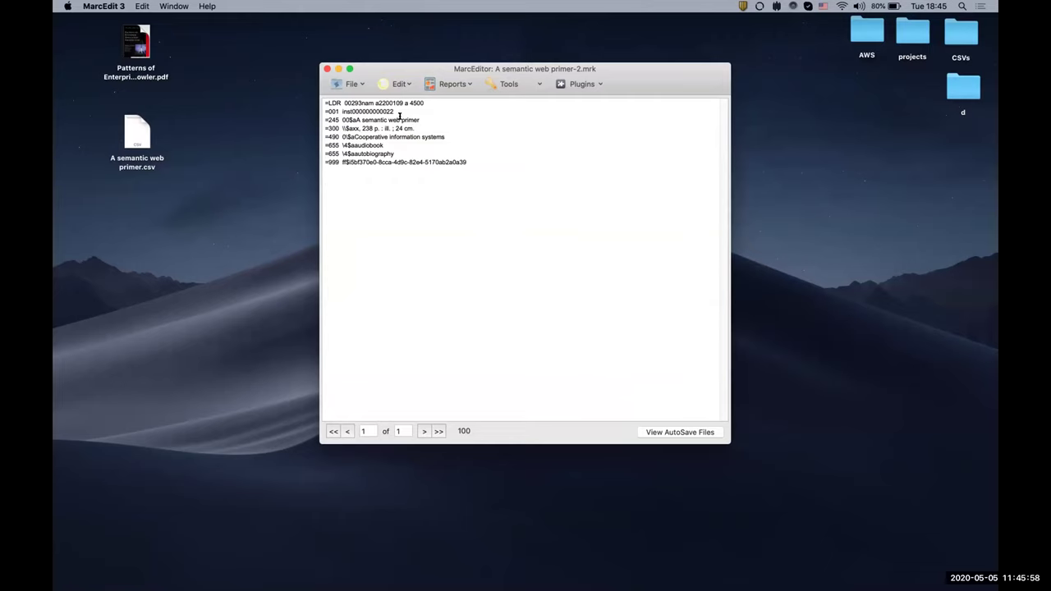
drag(424, 103, 321, 95)
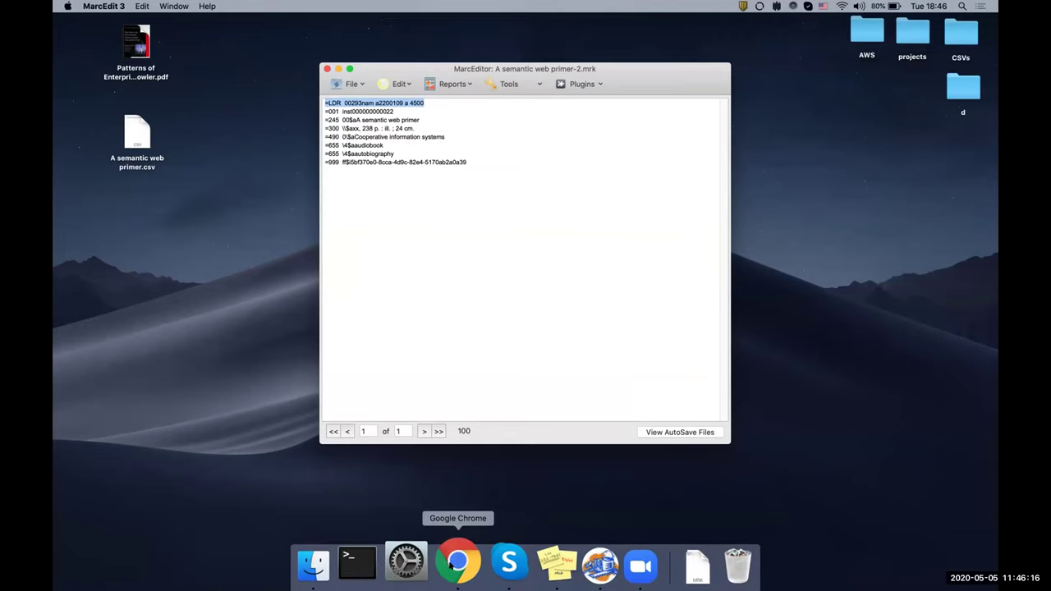
Bring up the GitHub rulesDefault.json tab in Chrome and read through its 245 and 999 mapping rules
click(465, 563)
click(339, 14)
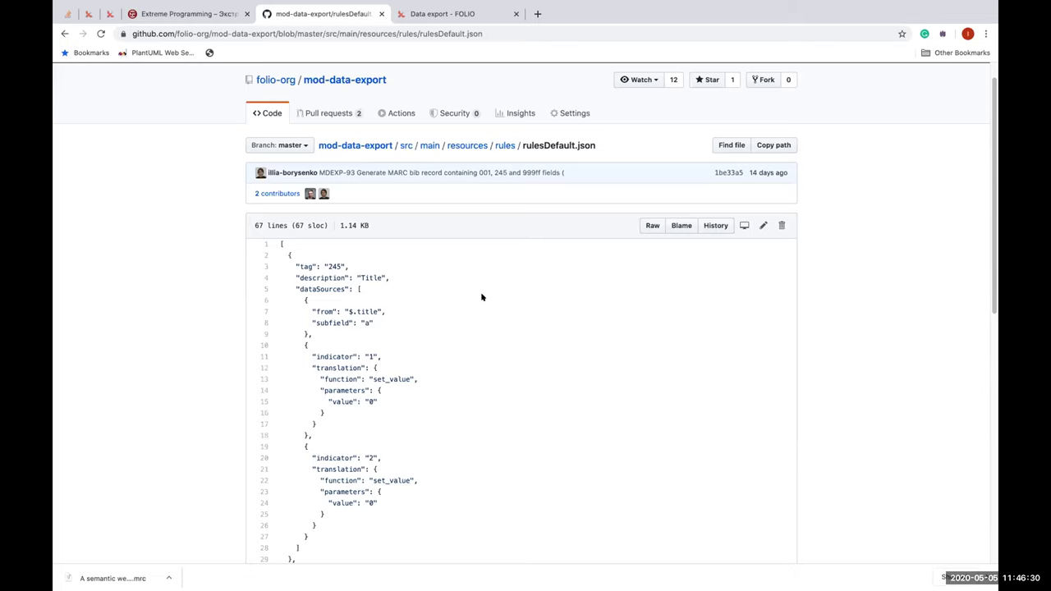
scroll(482, 297, down, 1)
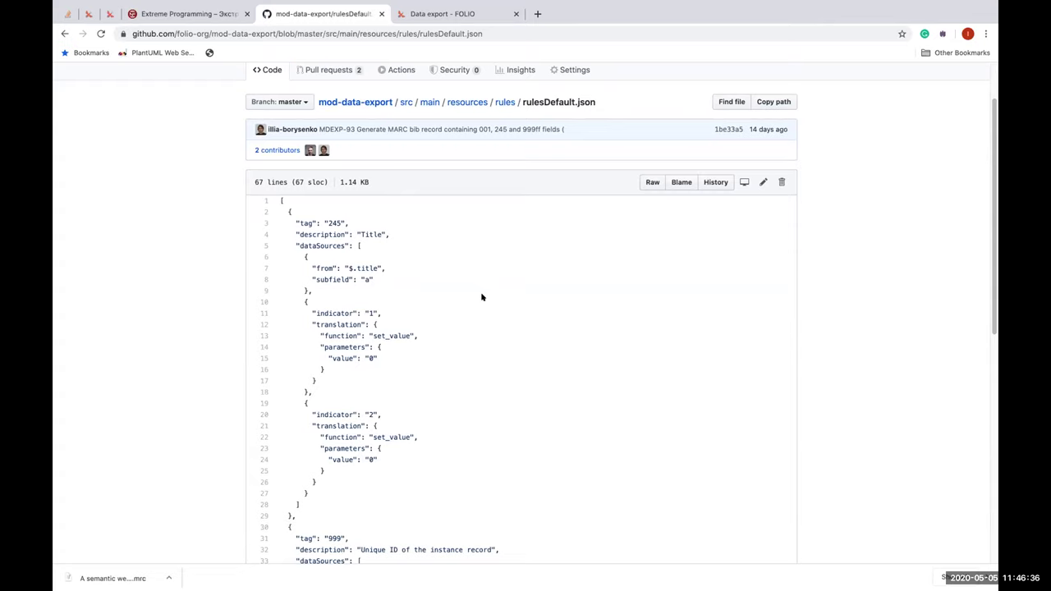
scroll(482, 297, down, 3)
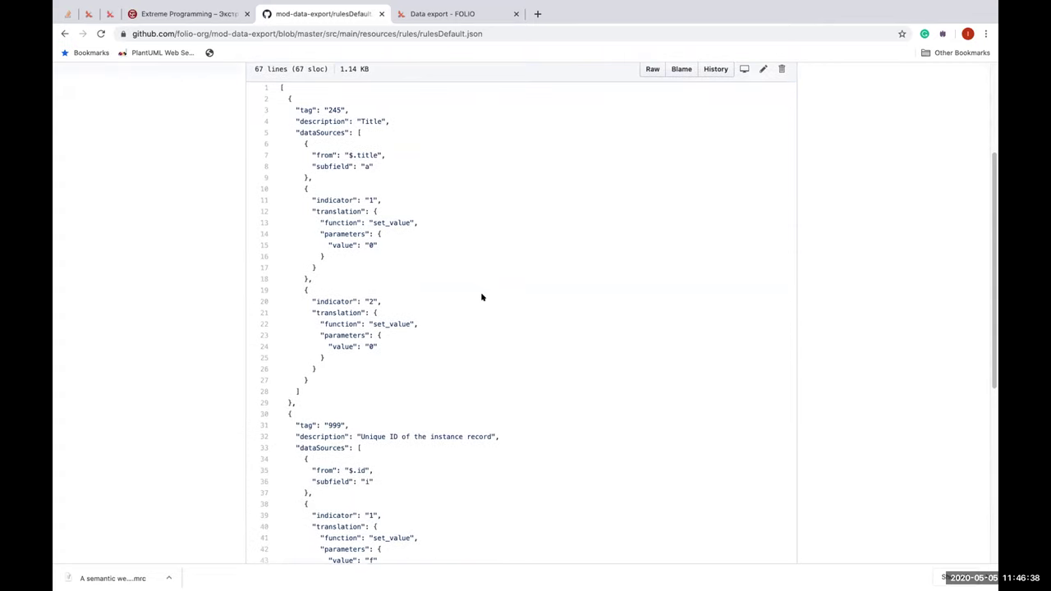
scroll(482, 297, down, 4)
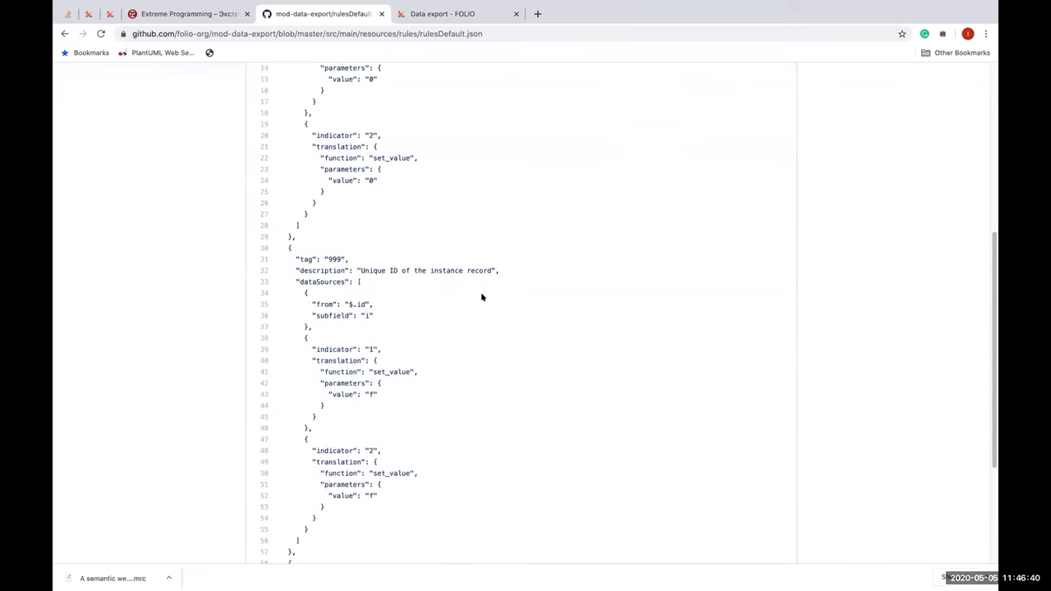
scroll(481, 296, down, 2)
scroll(482, 296, up, 10)
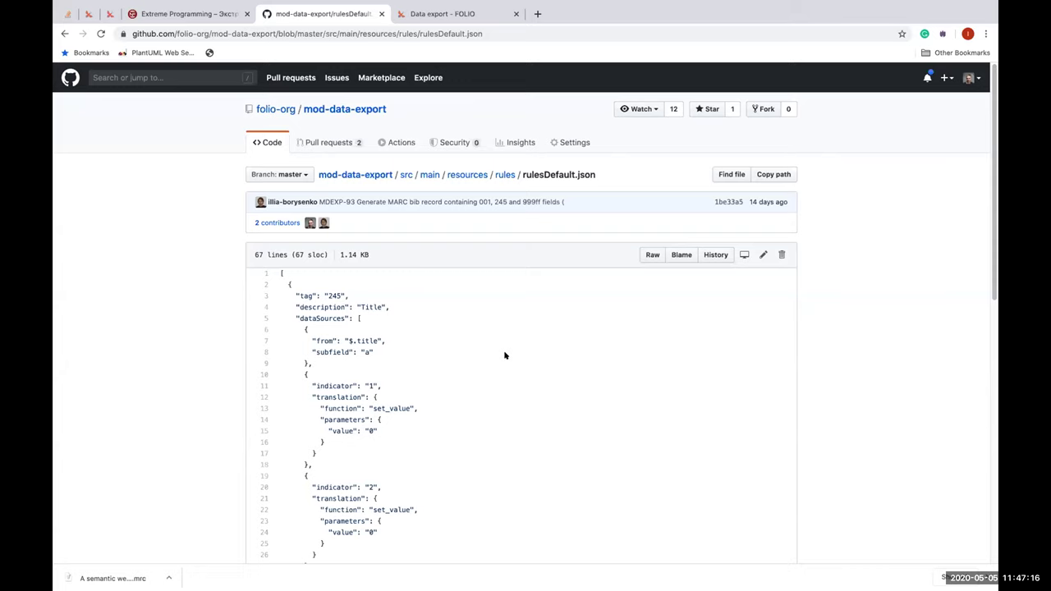
scroll(505, 356, down, 4)
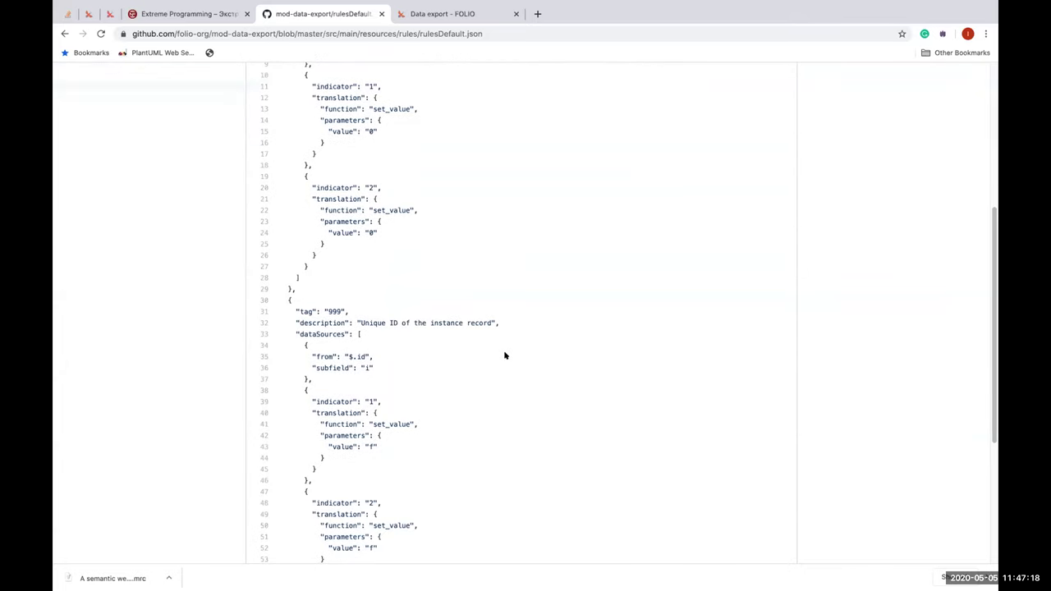
scroll(505, 356, up, 4)
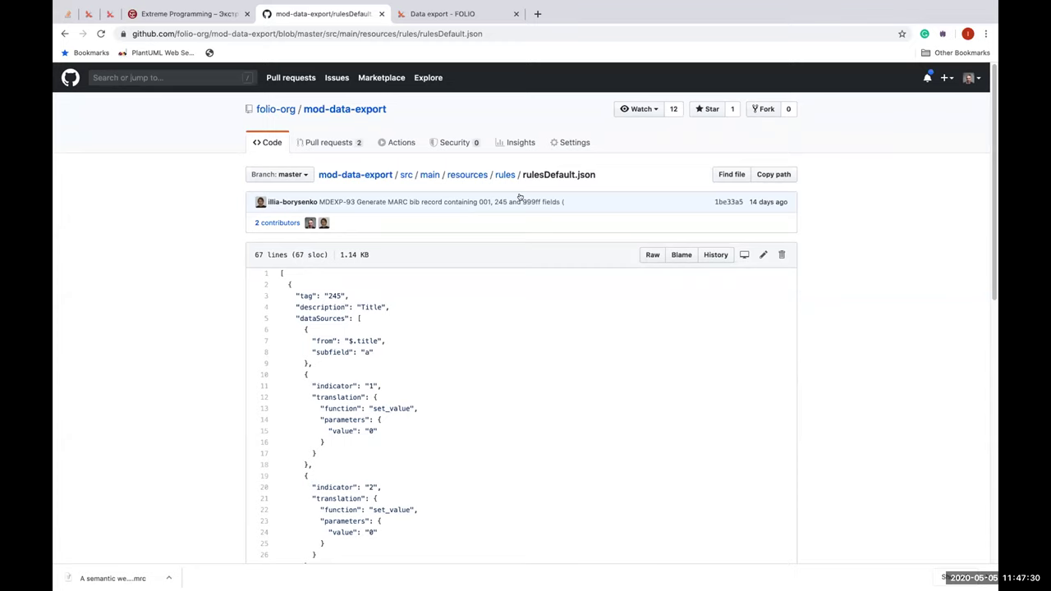
Review the API folio Snapshot environment variables, including the url value, then close the overview
mouse_move(497, 4)
click(427, 22)
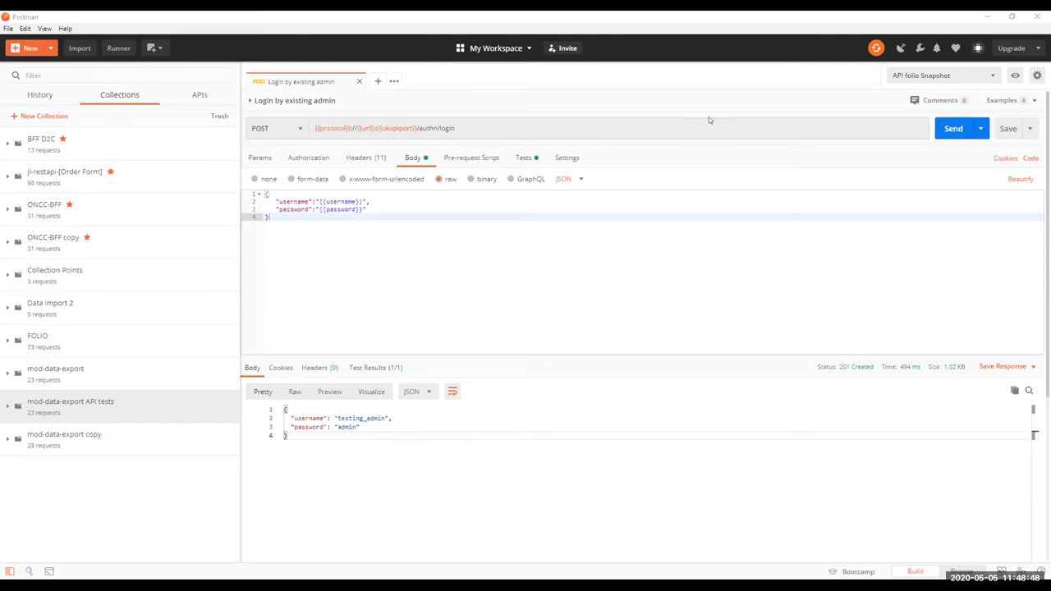
click(1015, 76)
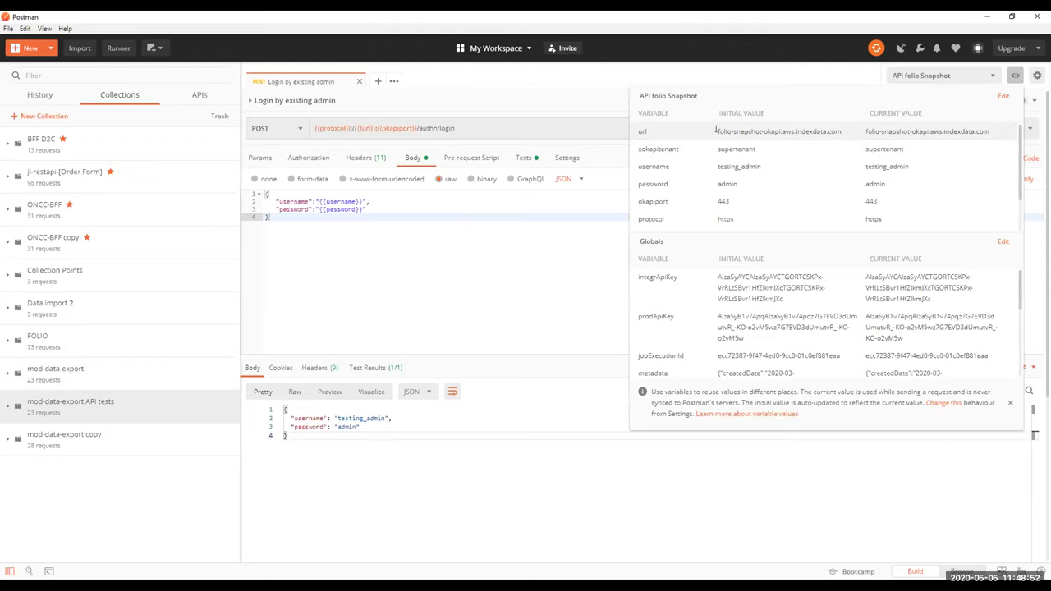
drag(716, 131, 823, 131)
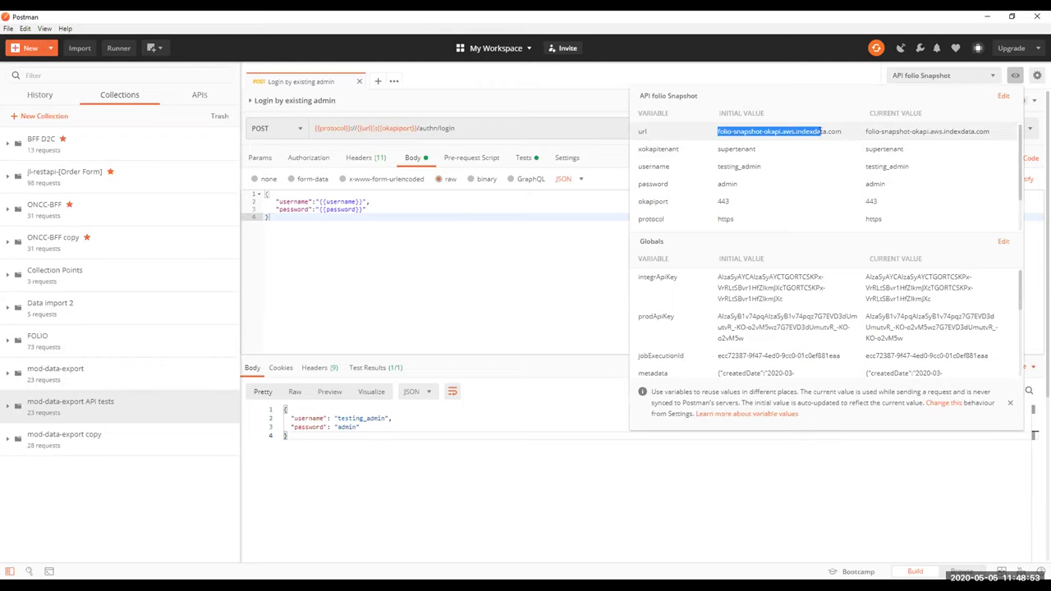
click(1015, 75)
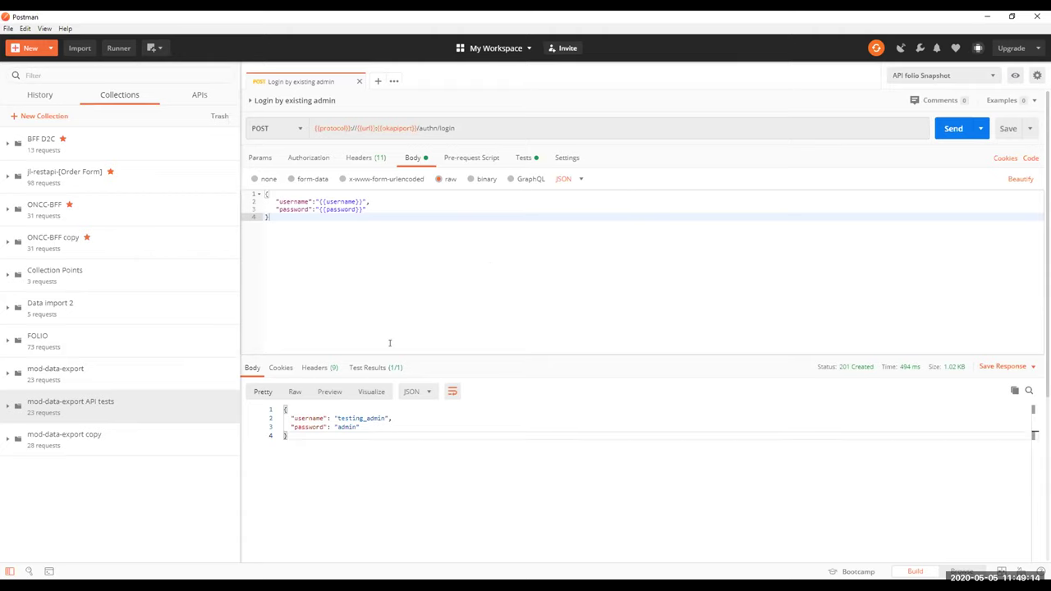
Select the API foliotesting environment and start a run of the mod-data-export API tests collection
click(228, 401)
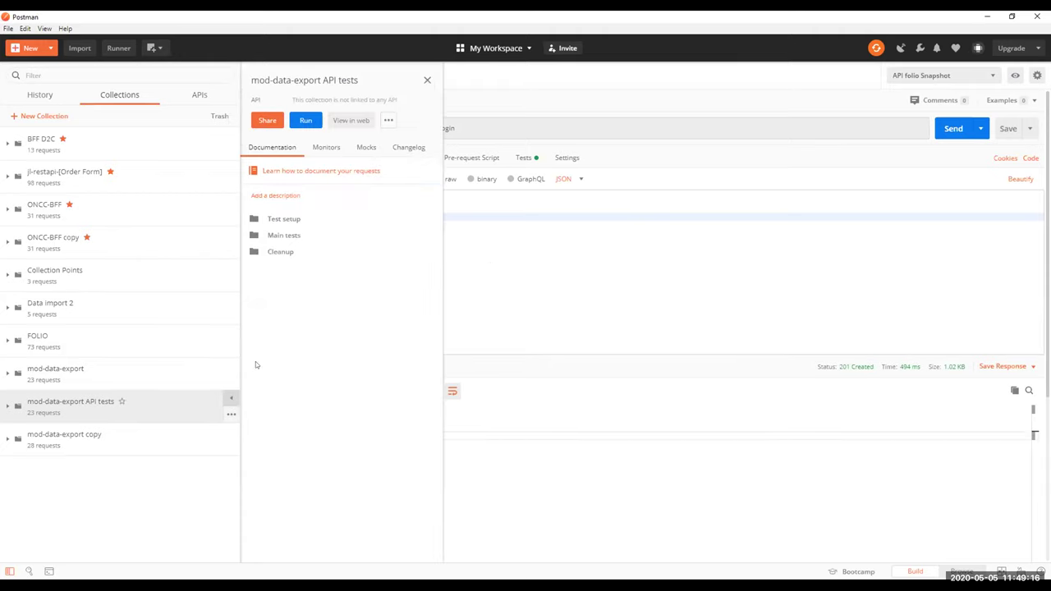
click(304, 121)
click(991, 77)
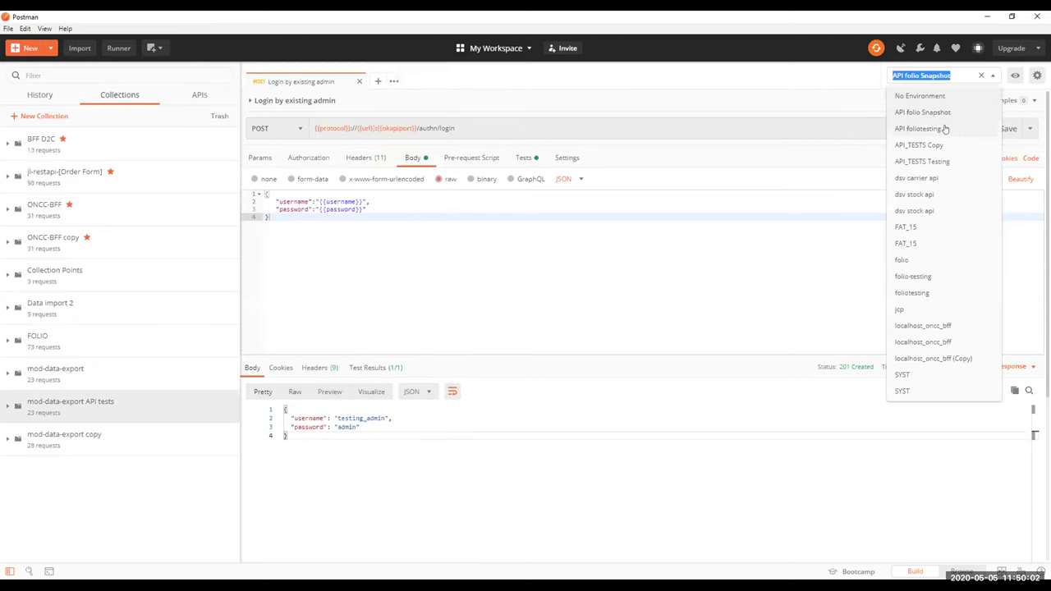
click(944, 129)
click(231, 399)
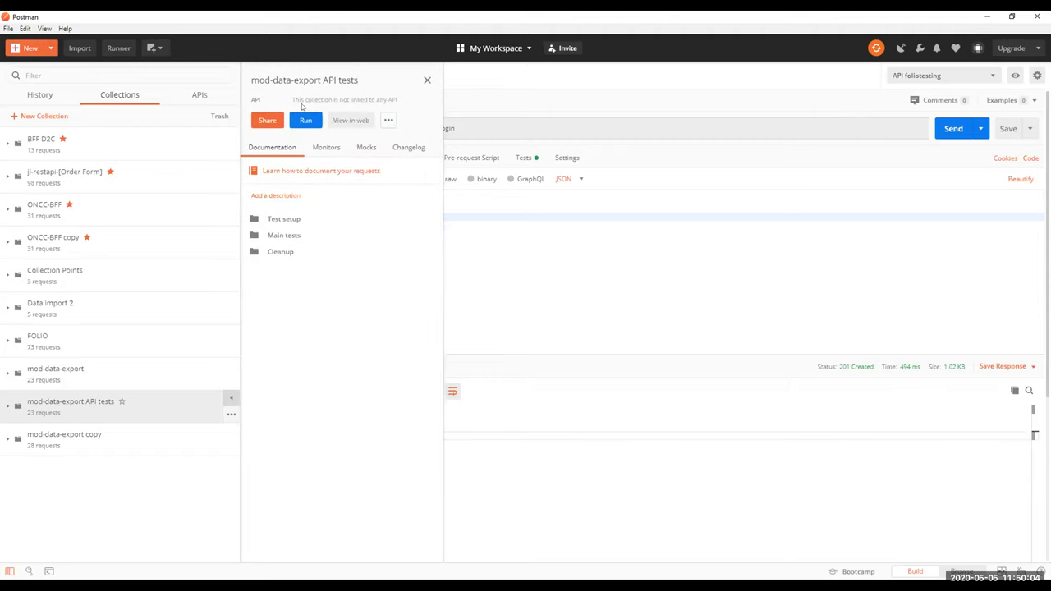
click(305, 120)
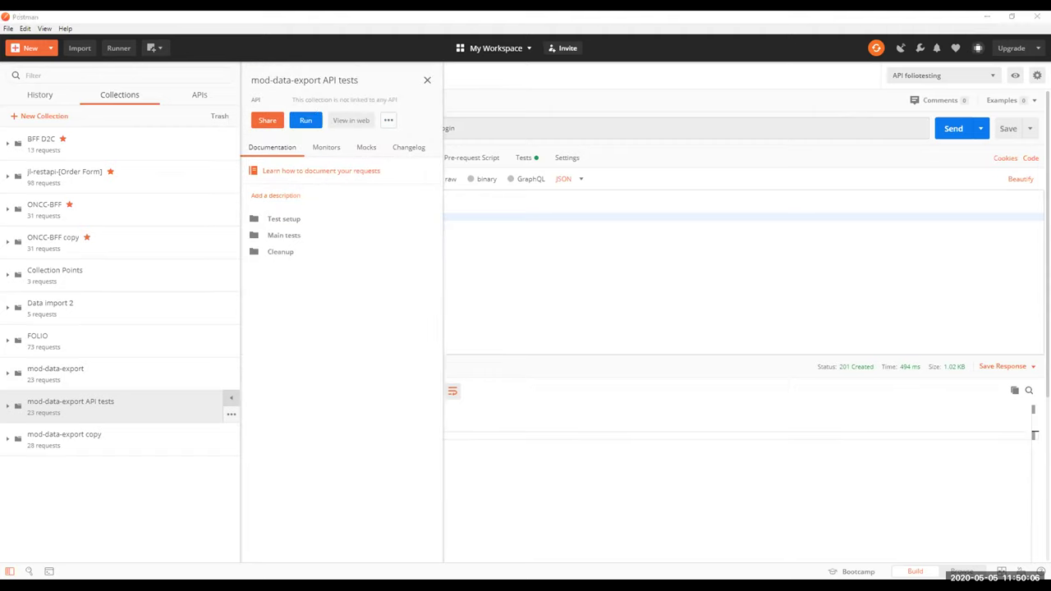
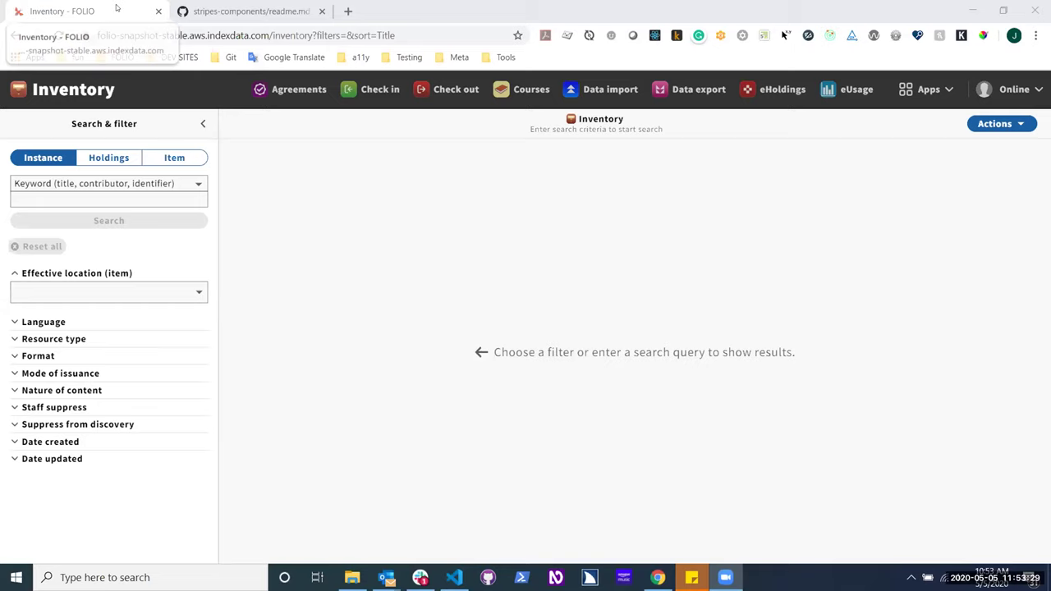
Filter Inventory instances by the Main Library effective location, listing 16 records
click(118, 12)
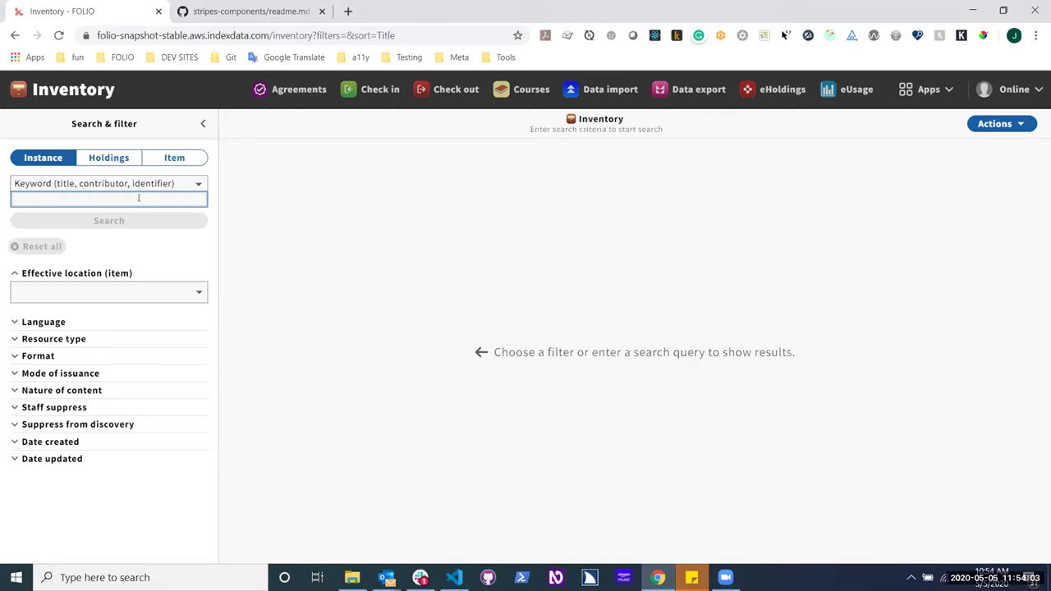
click(108, 289)
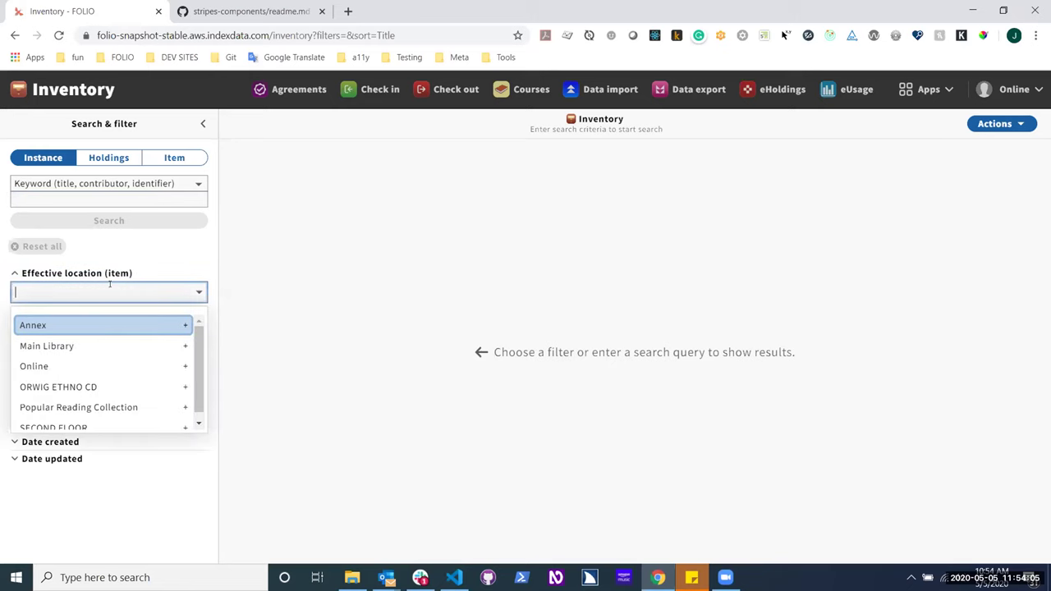
click(83, 346)
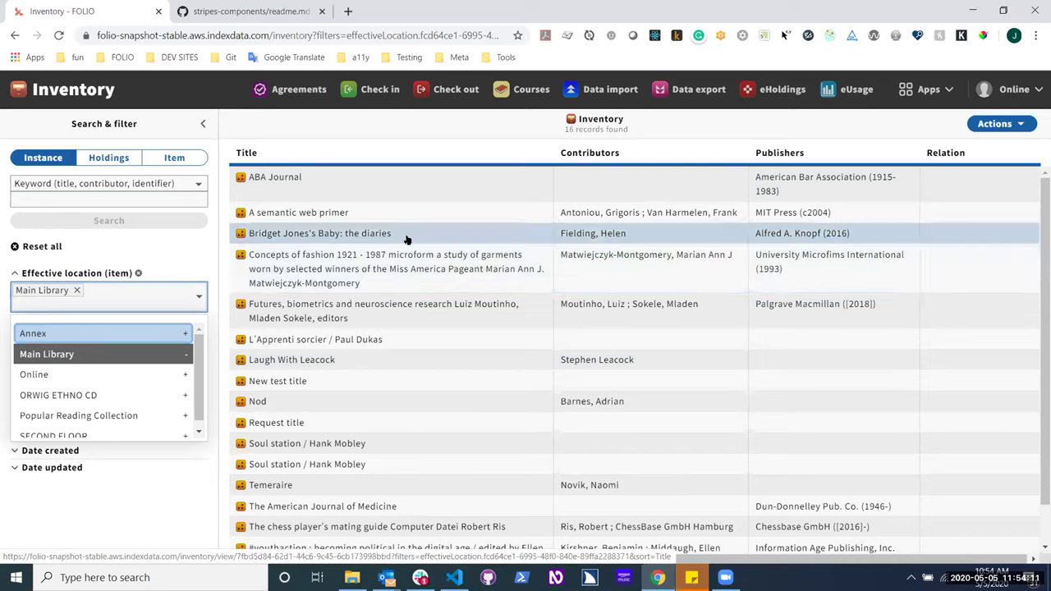
Open the Bridget Jones's Baby instance record and narrow the Search & filter pane
click(370, 236)
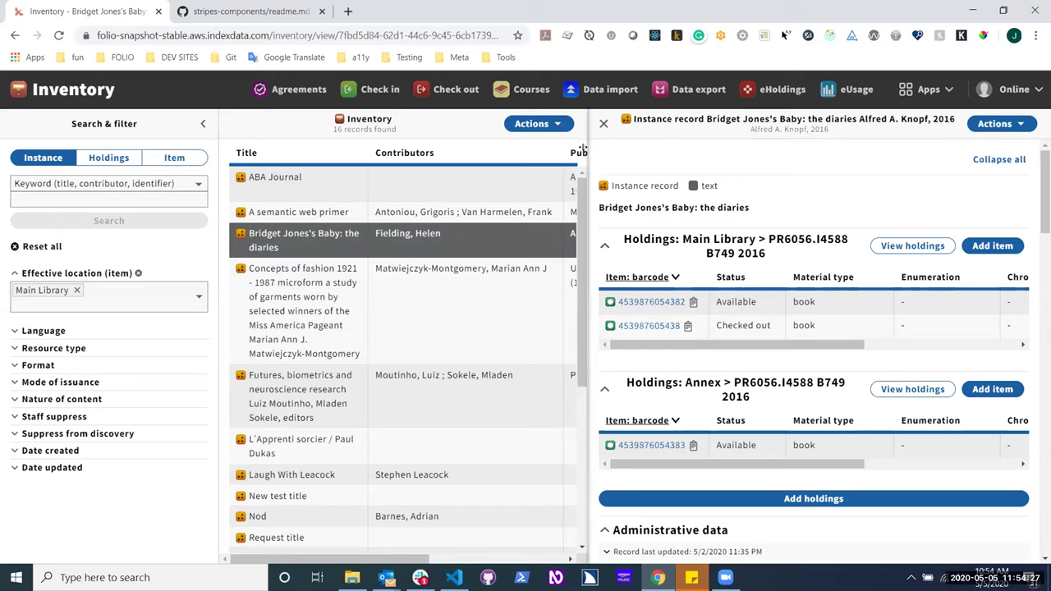
drag(582, 148, 452, 183)
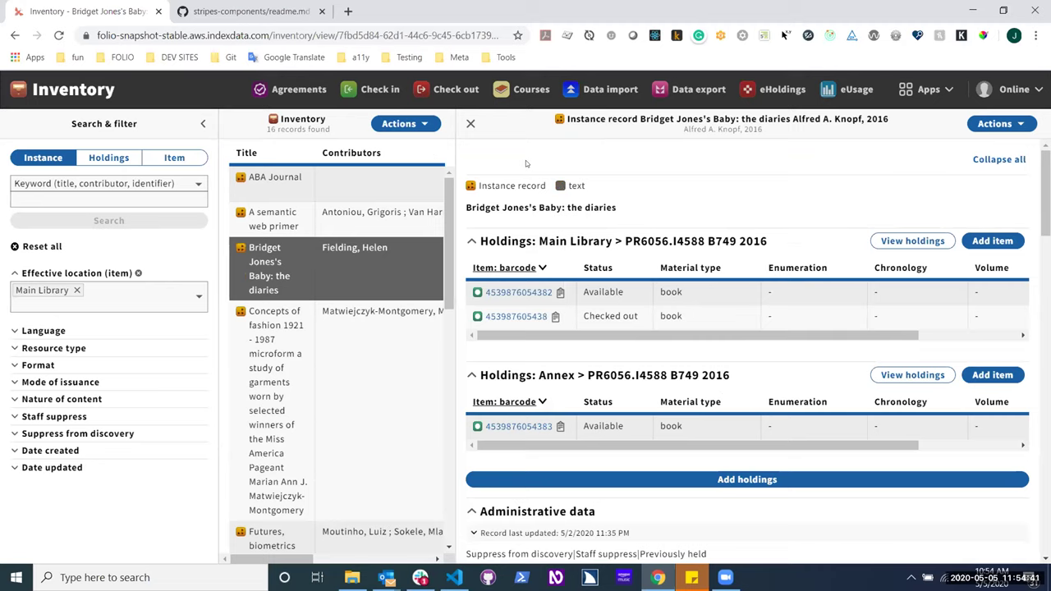
drag(216, 149, 120, 164)
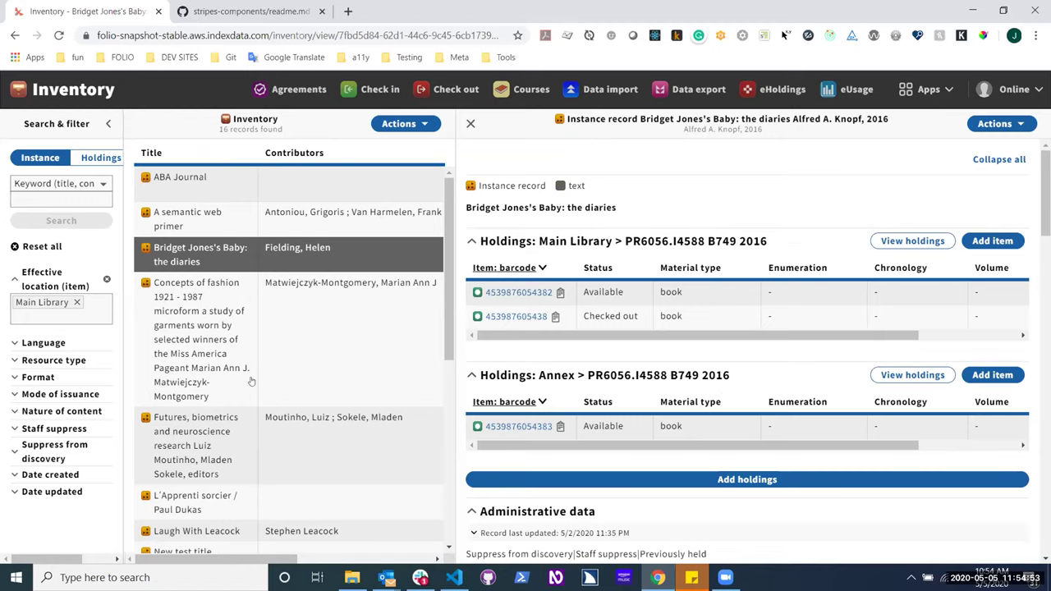
Browse the L'Apprenti sorcier, Bridget Jones's Baby and Soul station records, then close the record pane
click(253, 498)
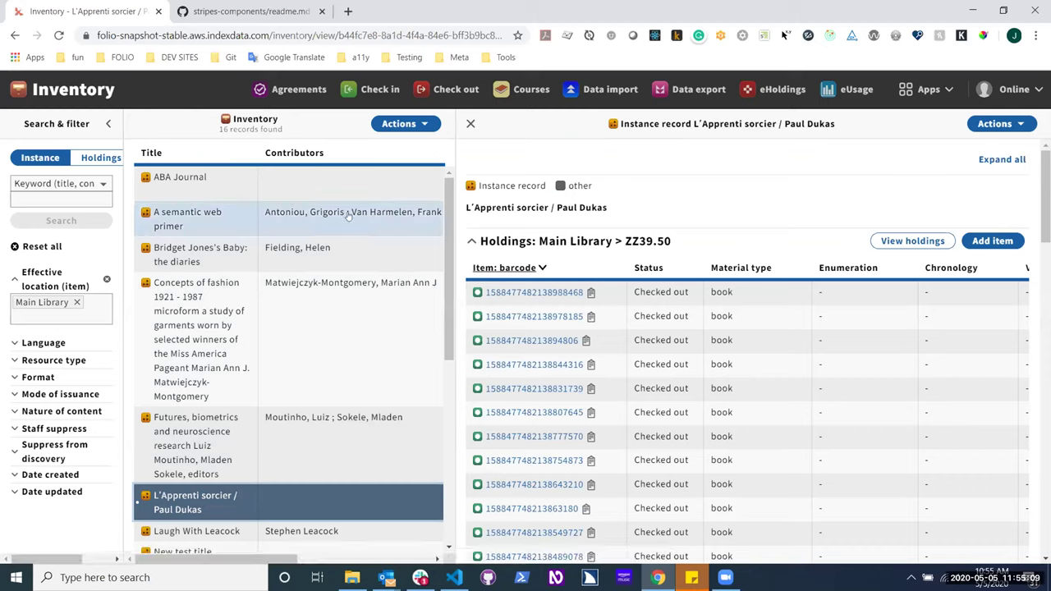
click(285, 259)
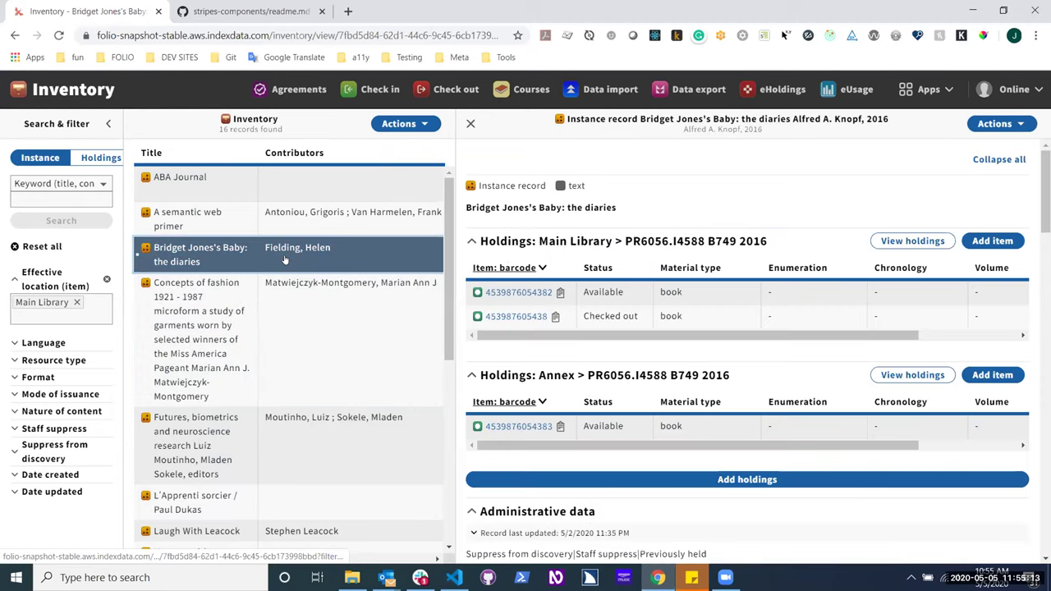
scroll(264, 490, down, 2)
click(276, 465)
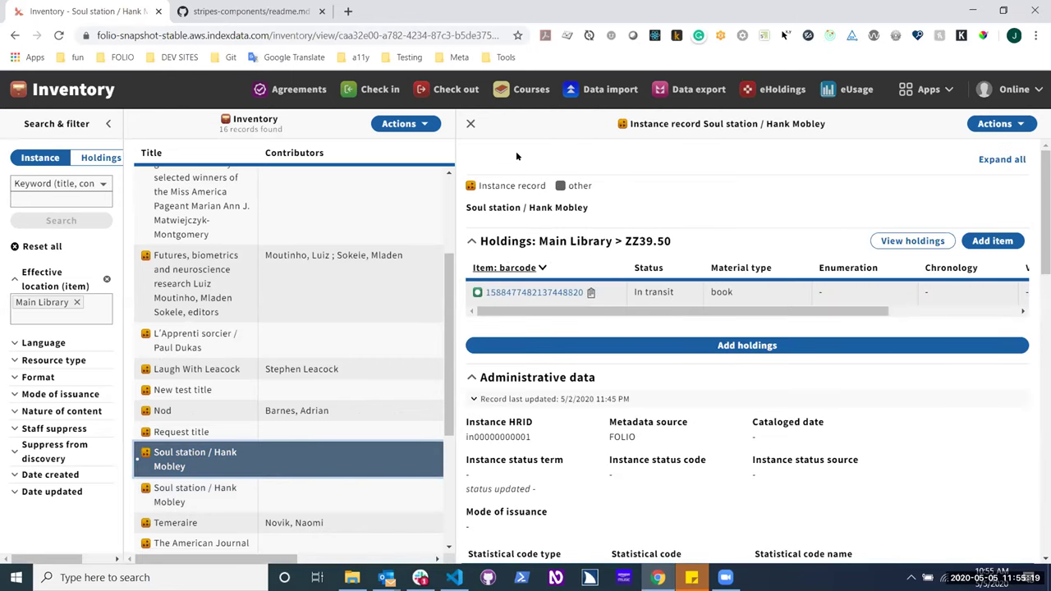
click(471, 126)
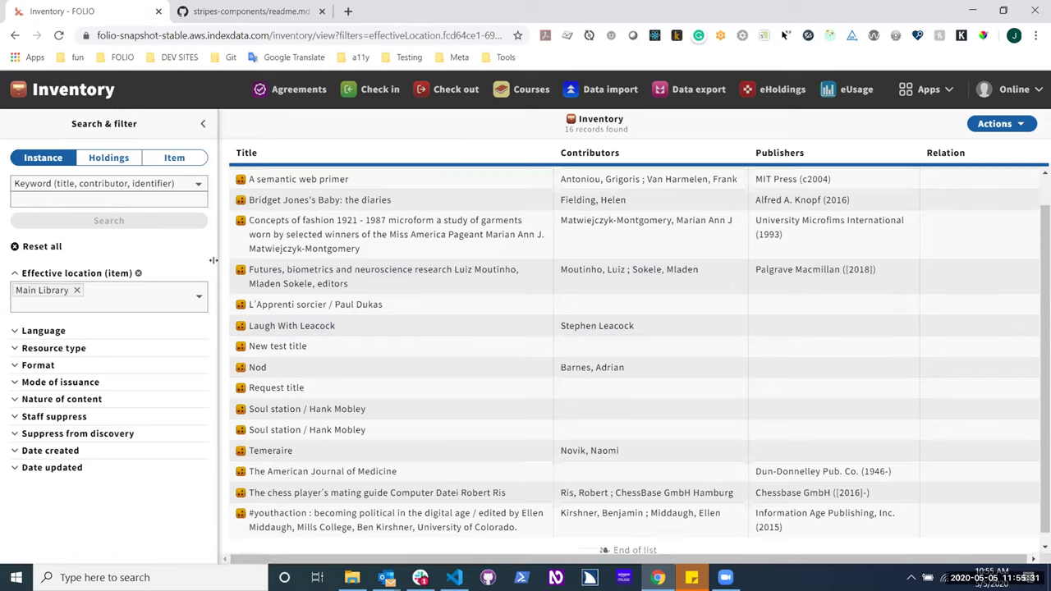
Widen the filter area, open Request title, widen then narrow the results list, and go to Check out
drag(214, 260, 381, 275)
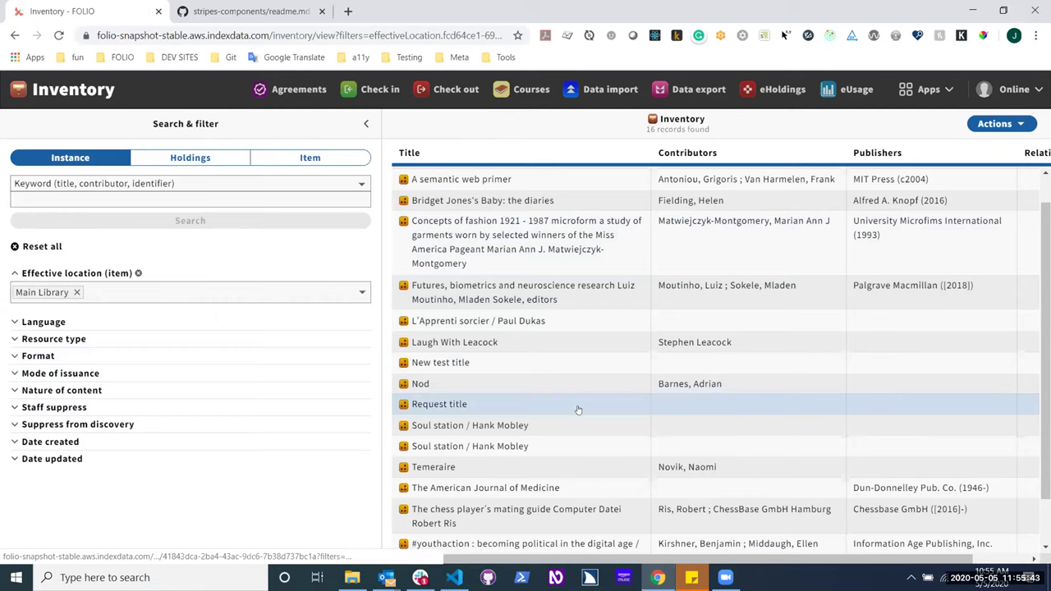
click(579, 408)
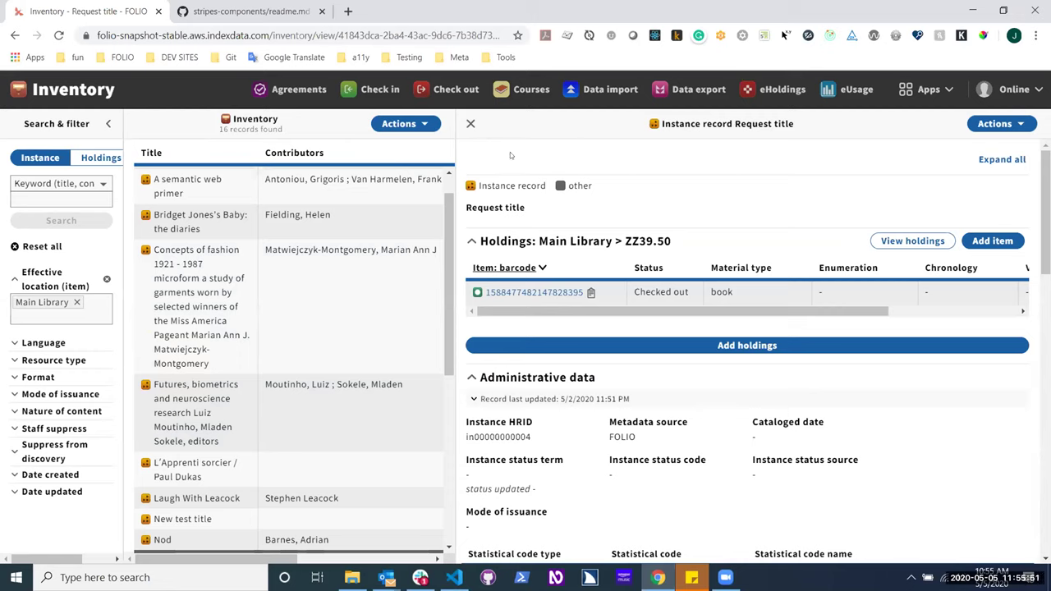
drag(451, 154, 641, 184)
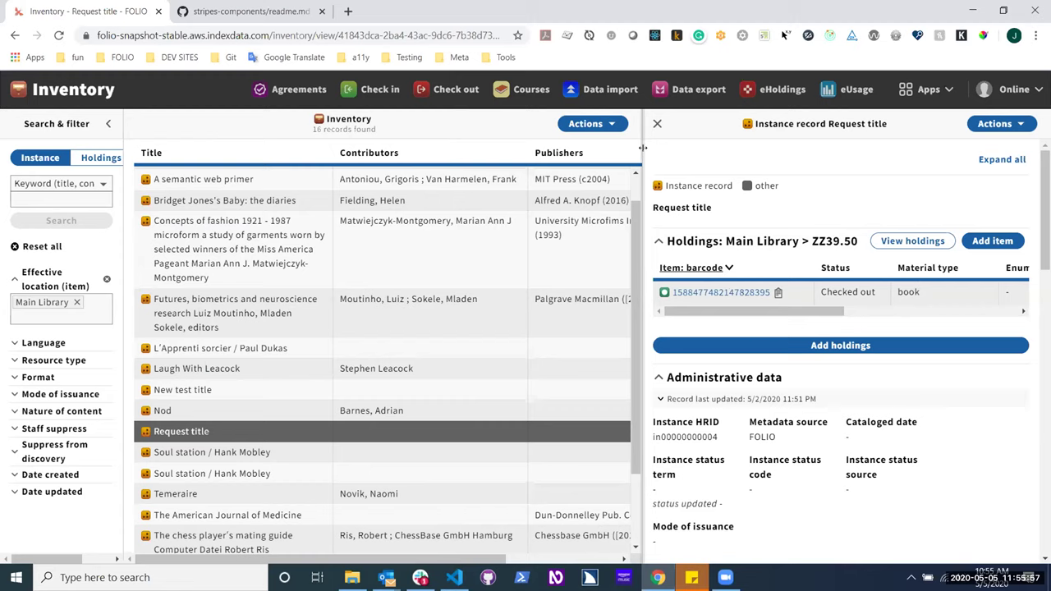
drag(643, 148, 468, 170)
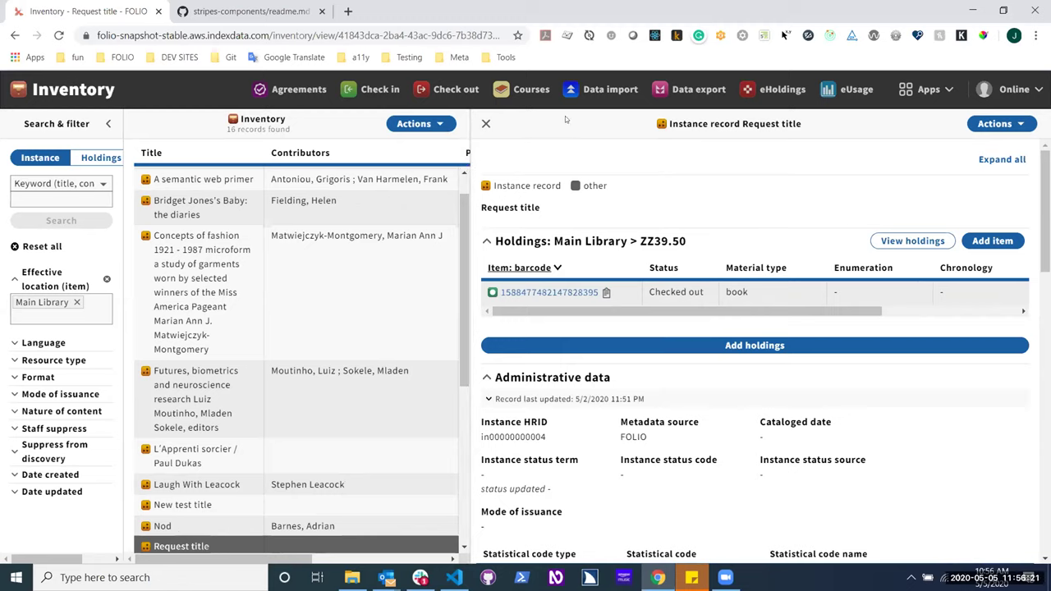
click(427, 92)
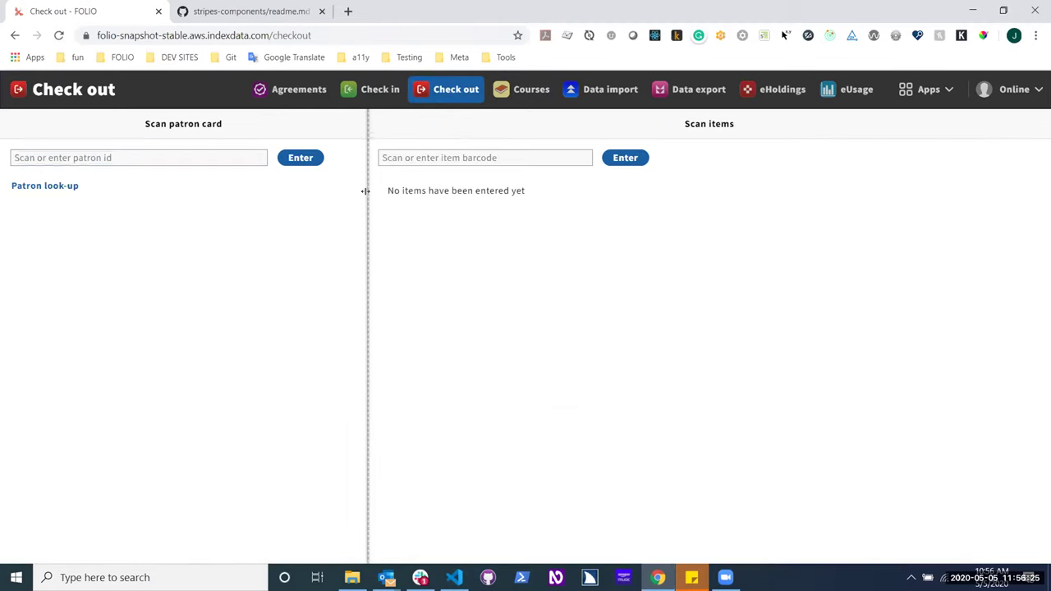
Resize Check out's patron and items areas, then return to the Inventory app
drag(366, 191, 523, 239)
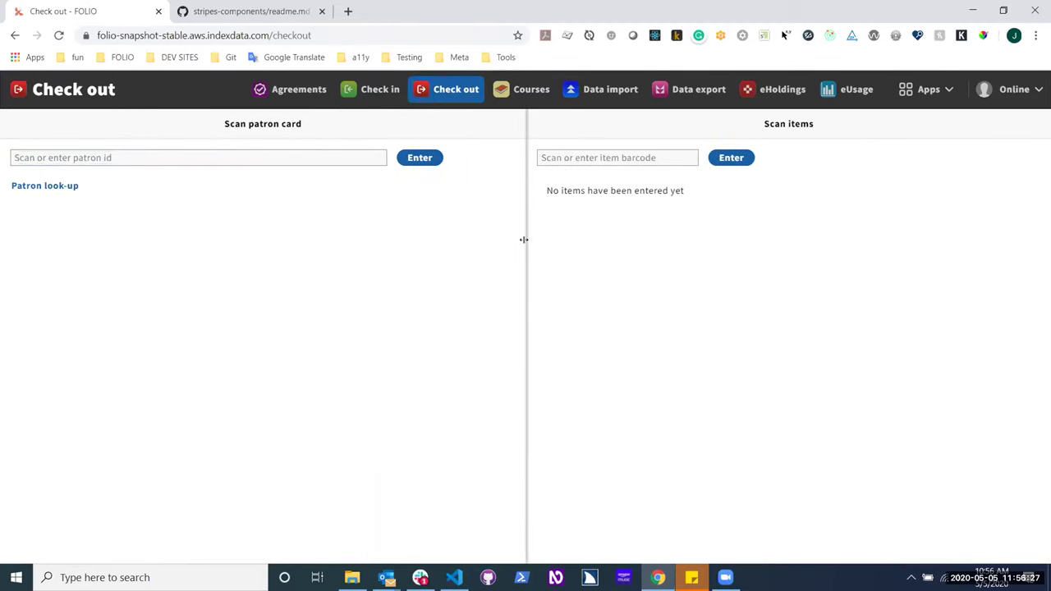
drag(523, 239, 402, 240)
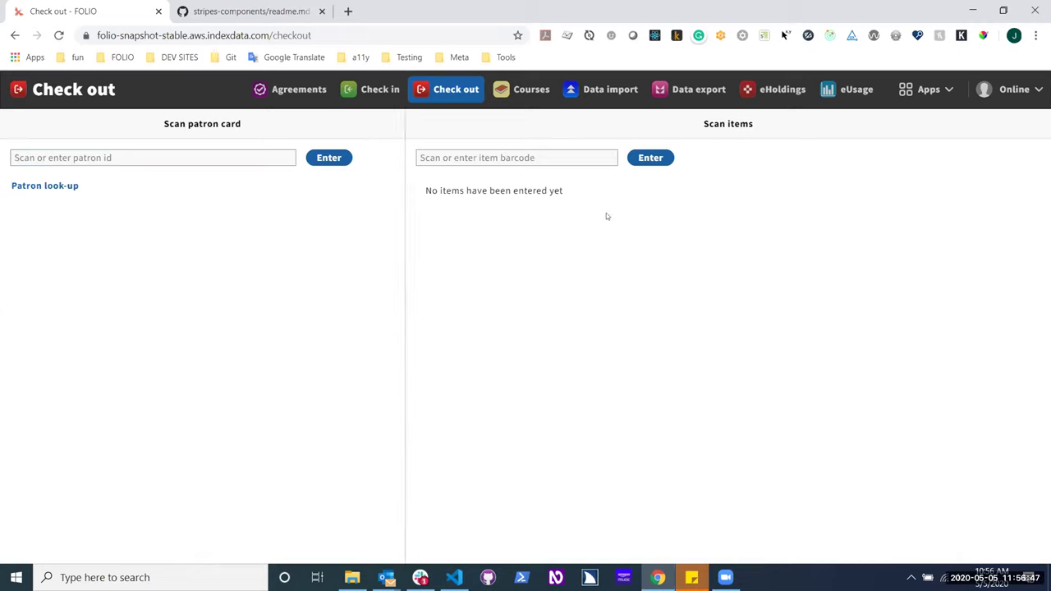
click(917, 95)
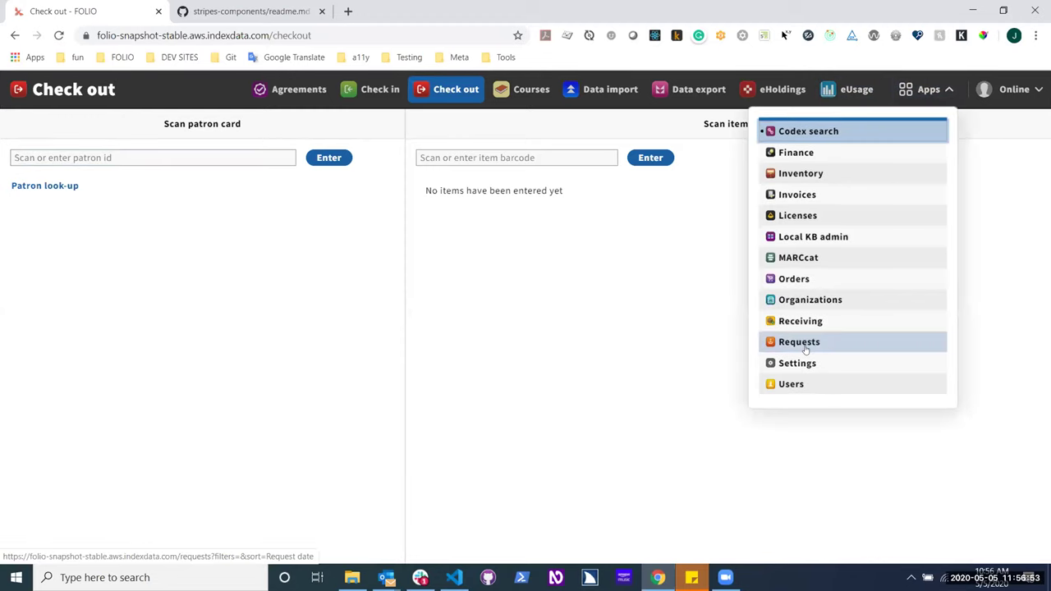
click(805, 173)
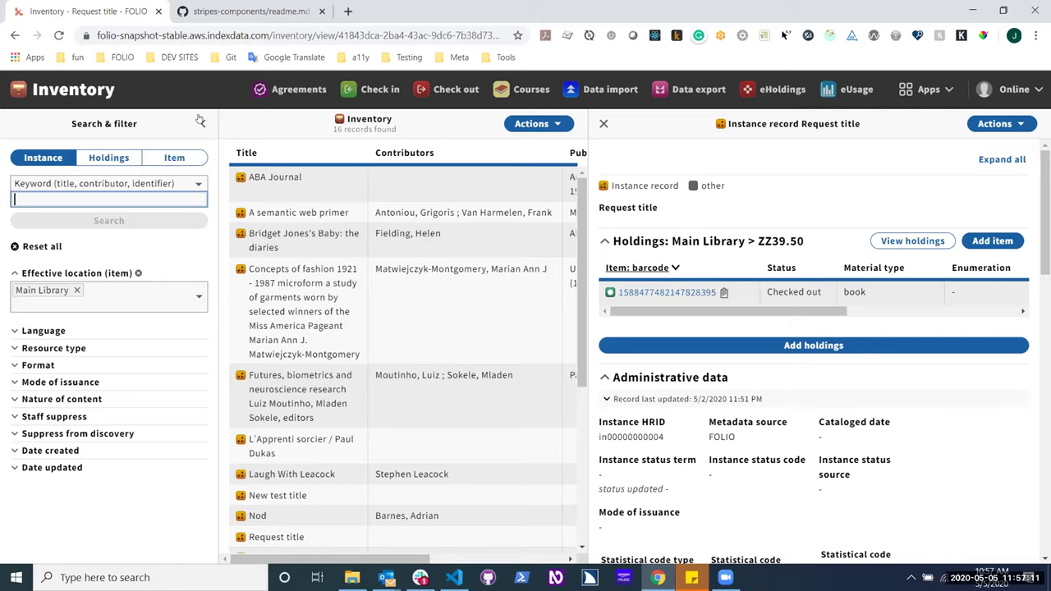
Collapse the Search & filter pane and drag the results/record divider to widen the results list
click(200, 125)
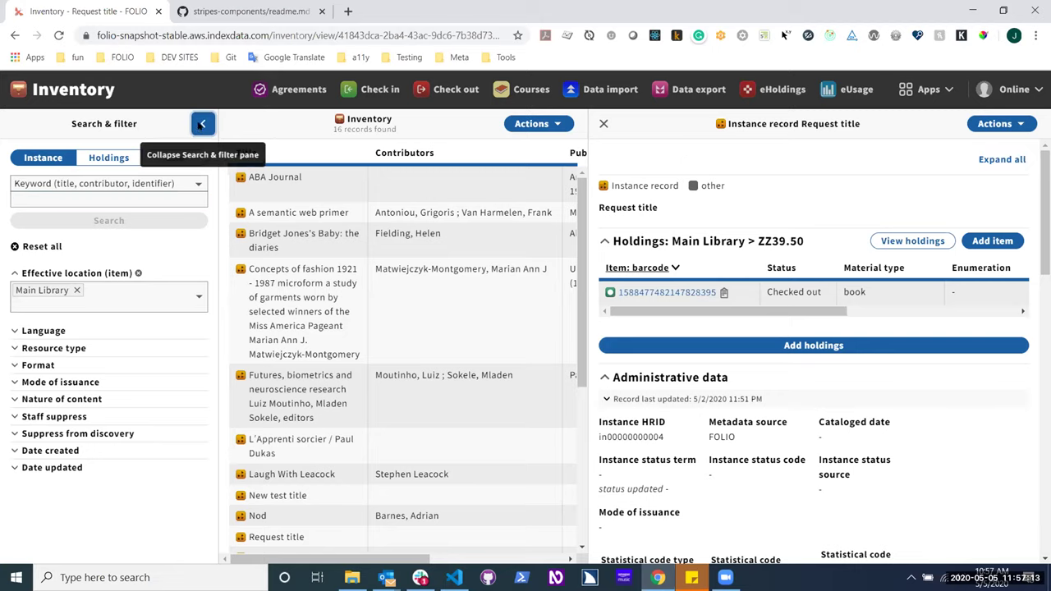
click(200, 125)
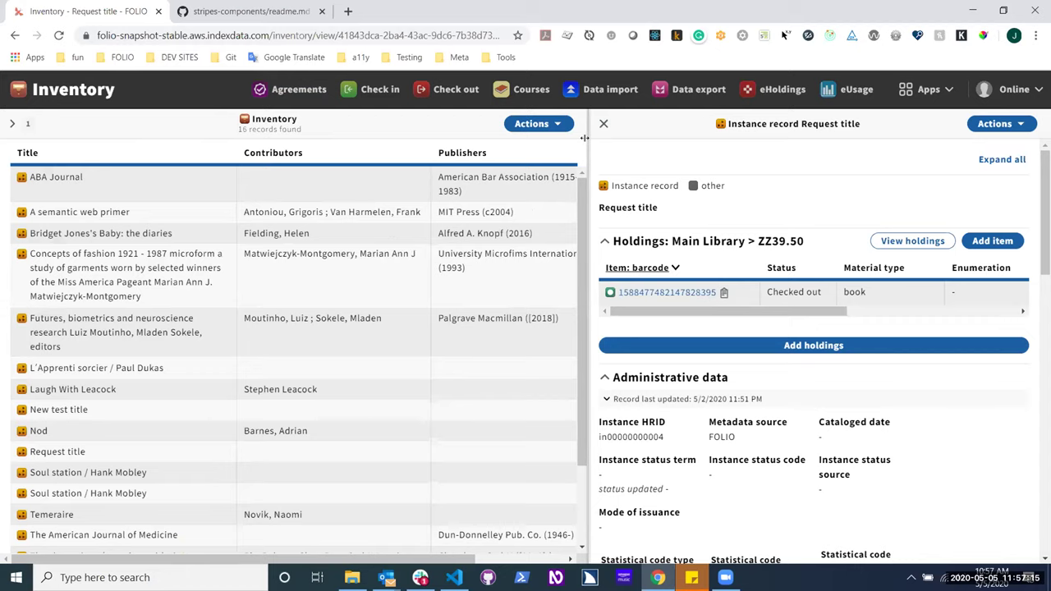
drag(239, 154, 263, 159)
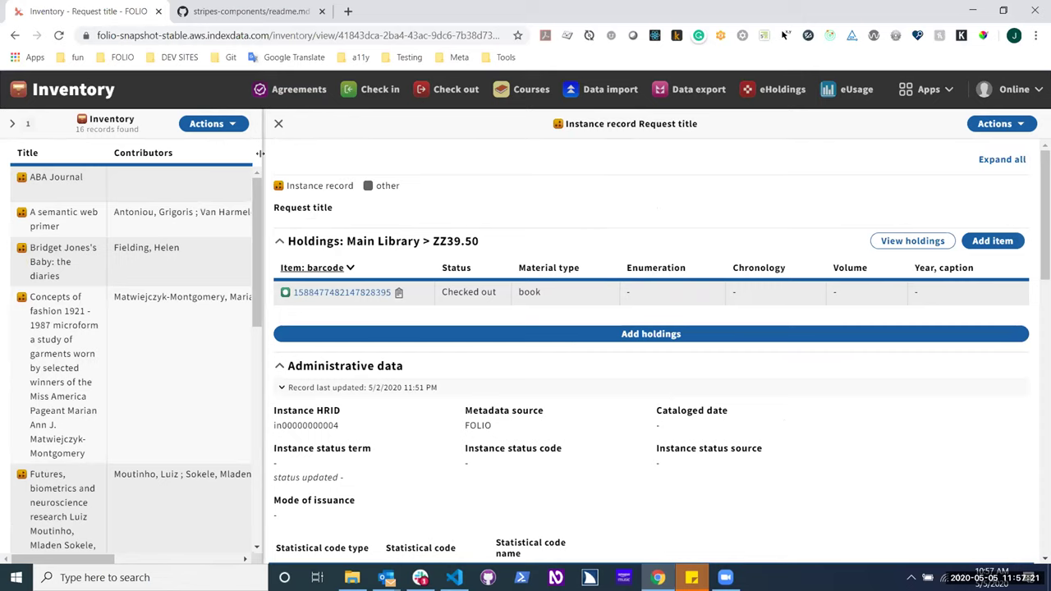
drag(260, 153, 323, 161)
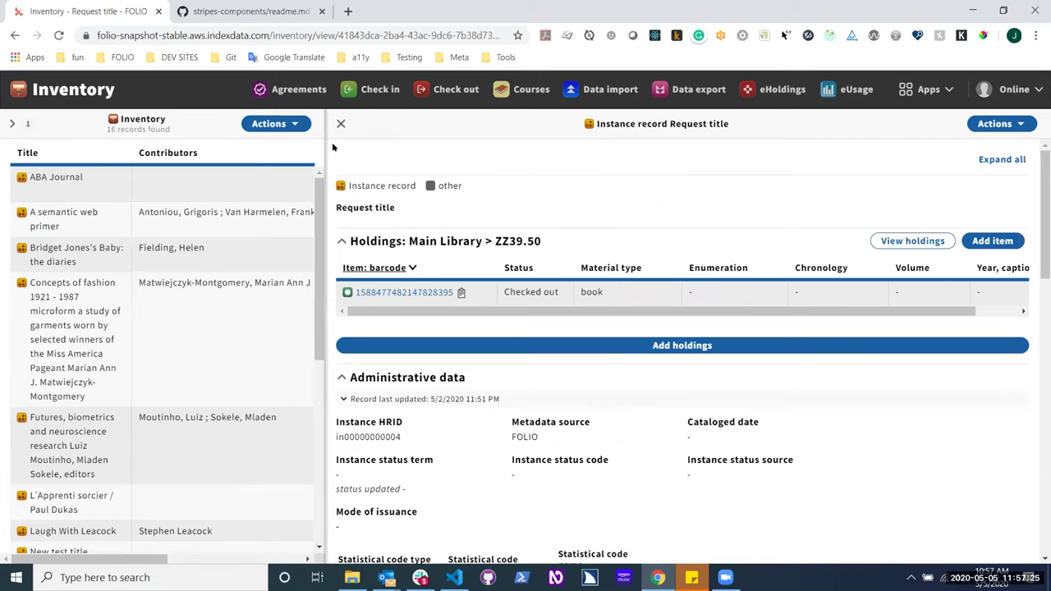
key(ctrl+a)
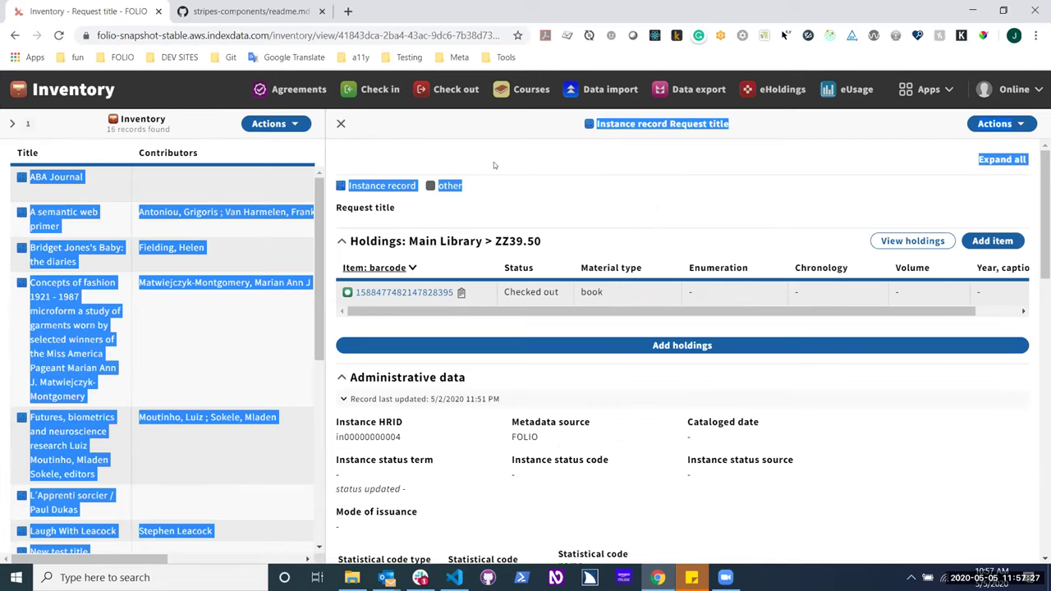
click(487, 146)
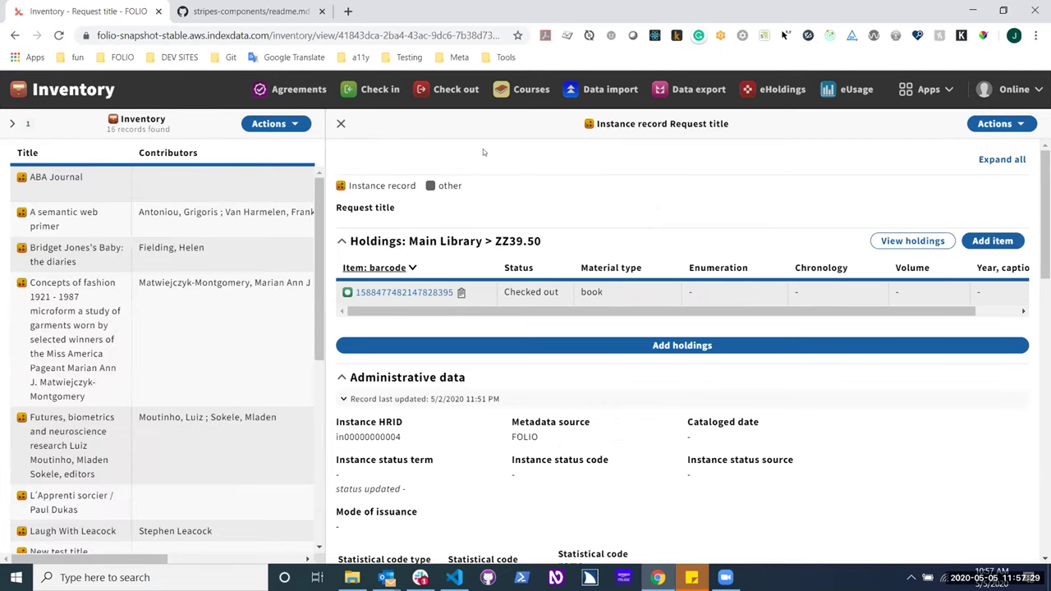
Read through the Paneset readme on GitHub about controlling pane widths
click(250, 12)
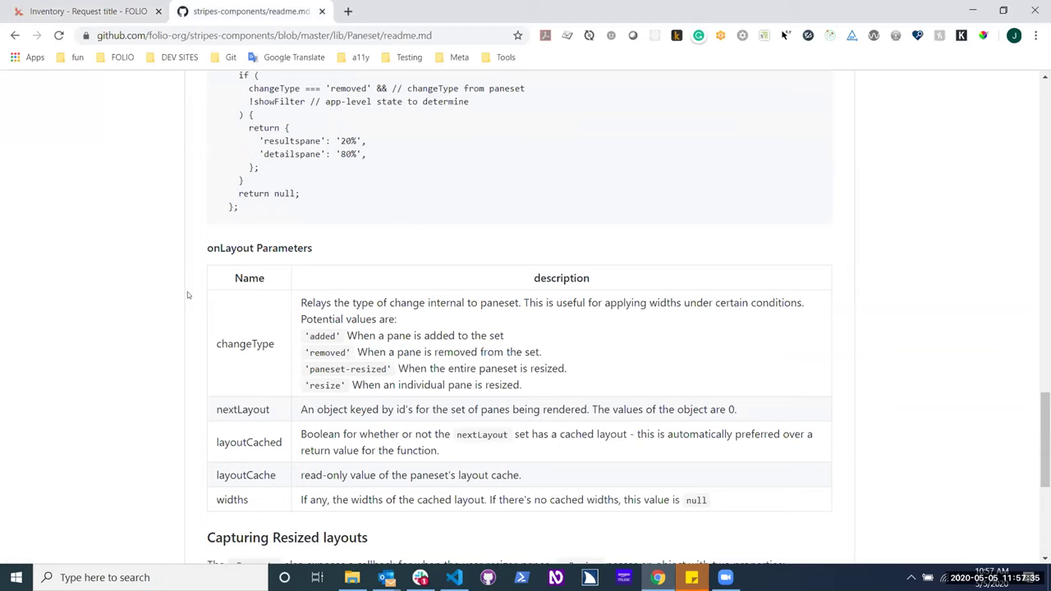
scroll(187, 291, up, 8)
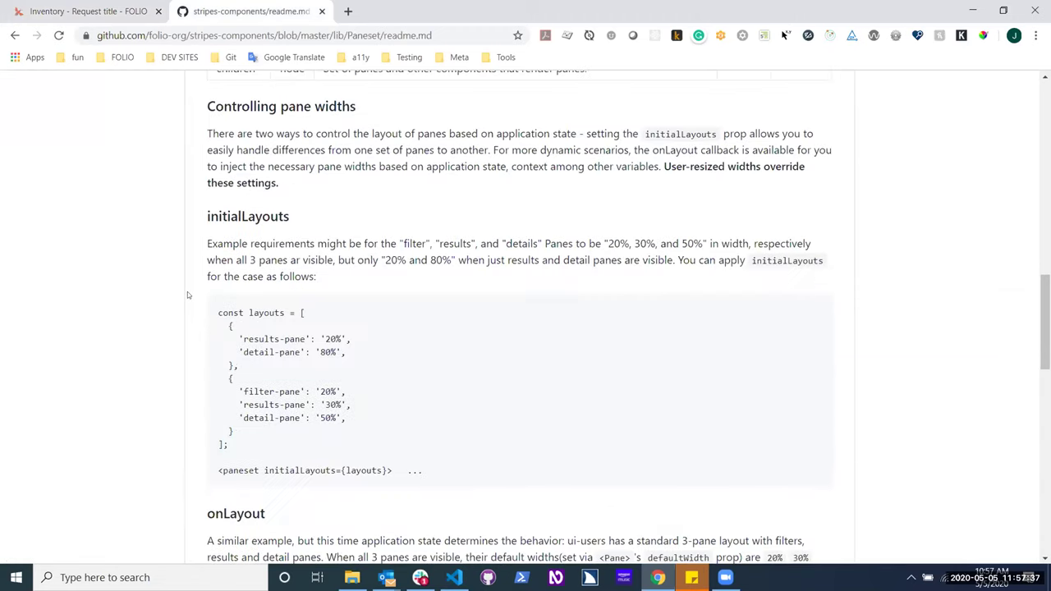
scroll(187, 293, up, 8)
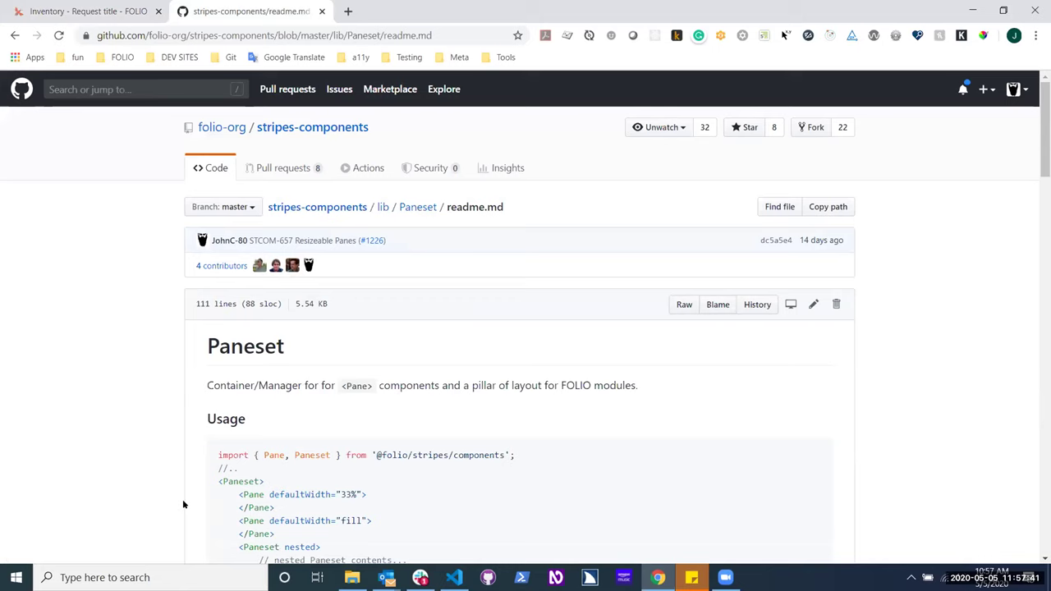
scroll(183, 505, down, 15)
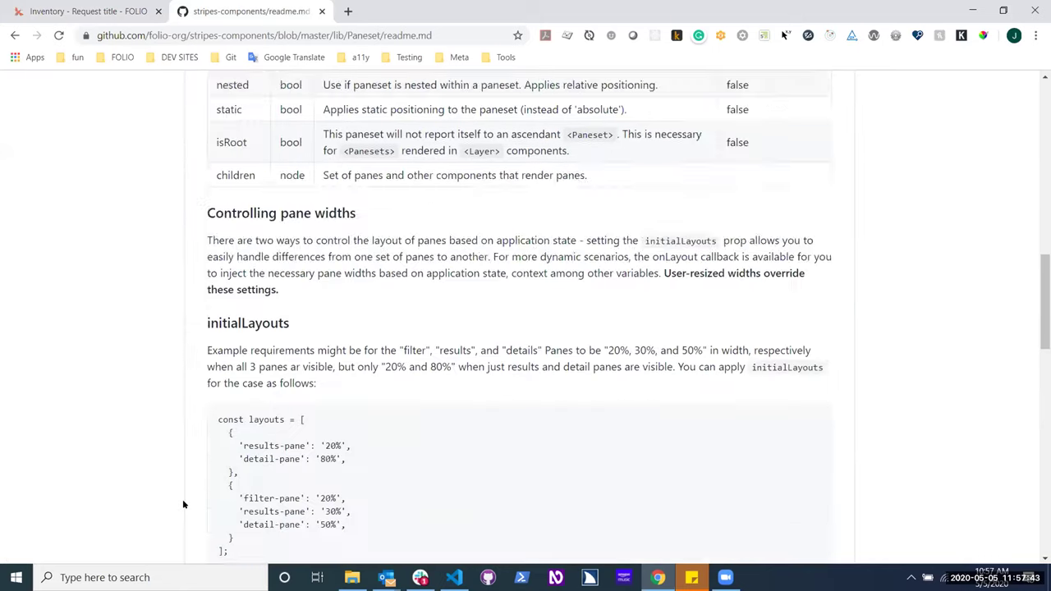
scroll(183, 505, down, 2)
scroll(183, 505, down, 4)
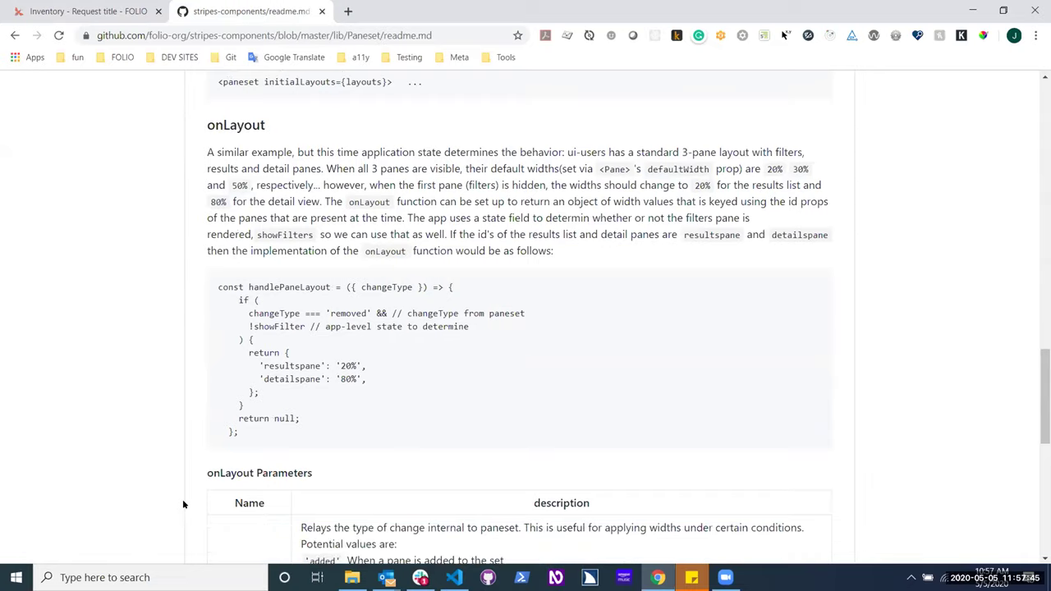
scroll(183, 504, down, 5)
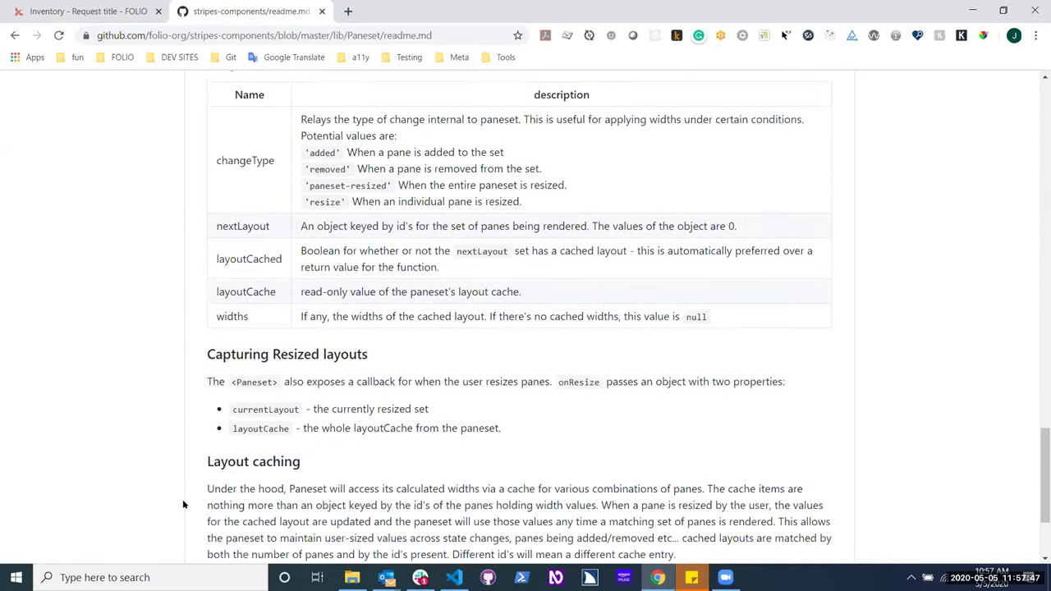
scroll(183, 500, up, 20)
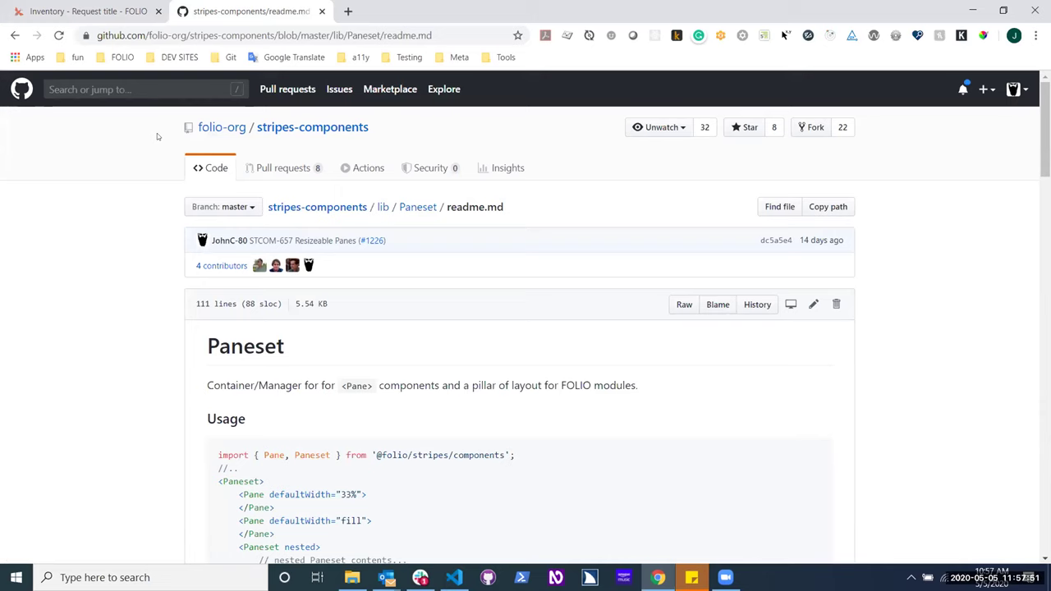
Back in FOLIO Inventory, widen the results list and expand the Search & filter pane again
key(ctrl+shift+Tab)
drag(322, 154, 585, 215)
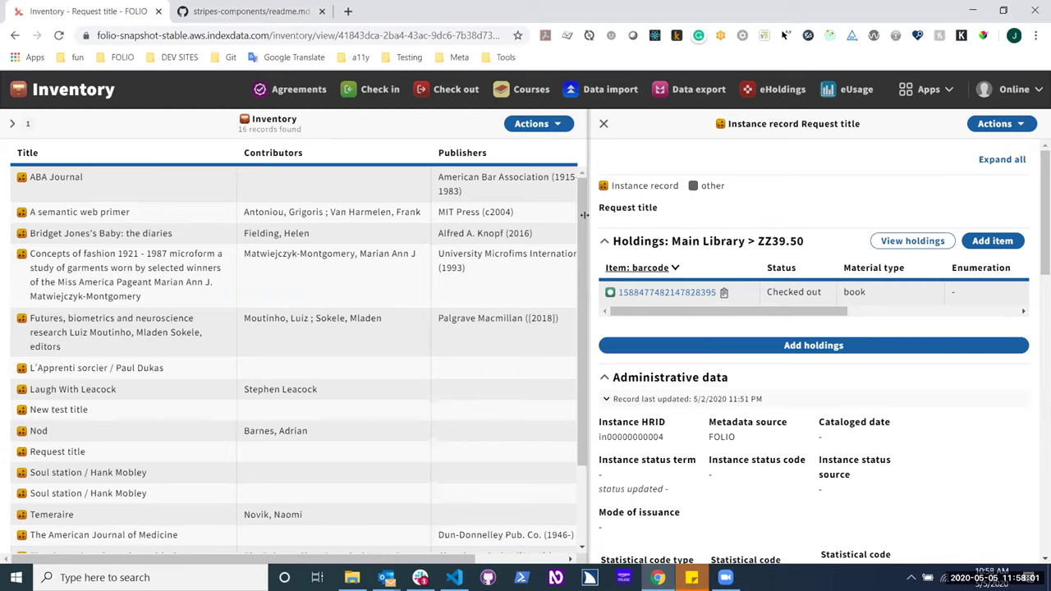
click(10, 124)
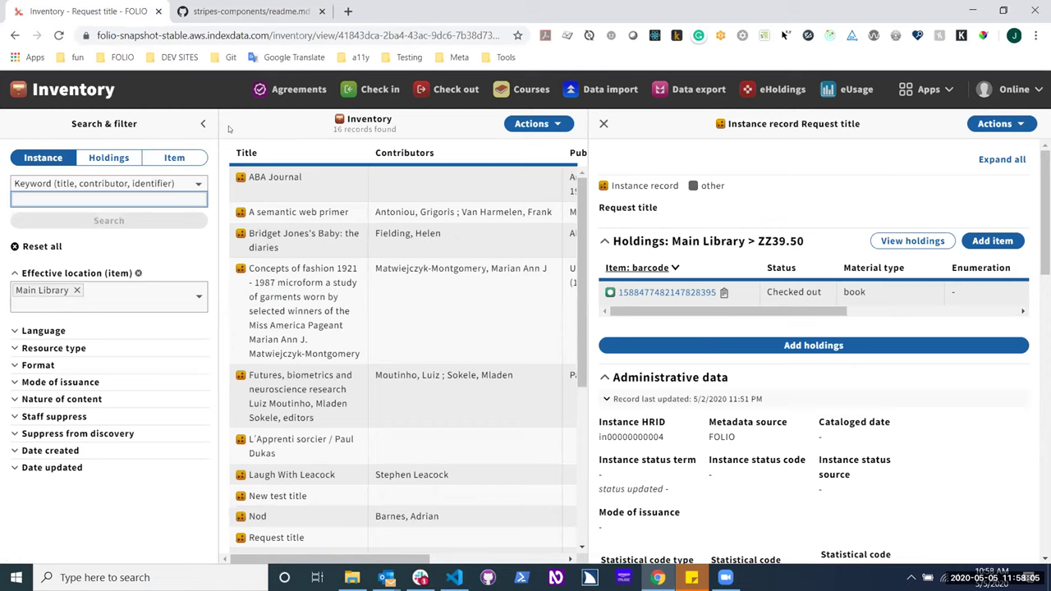
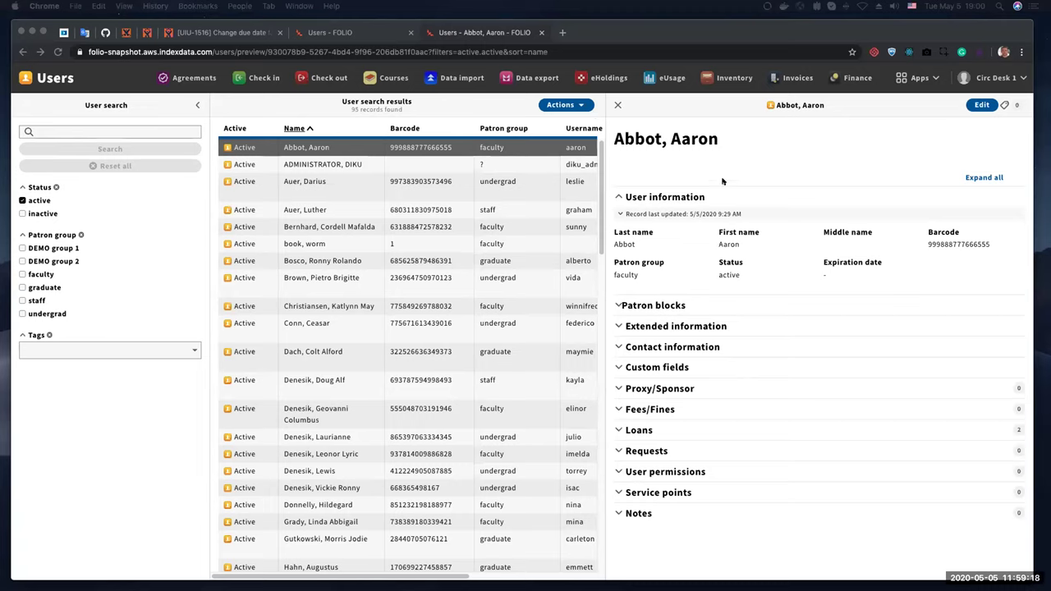
From the patron's 2 open loans, open the Temeraire (microform) loan and view its Lost item fee policy-demo
click(651, 433)
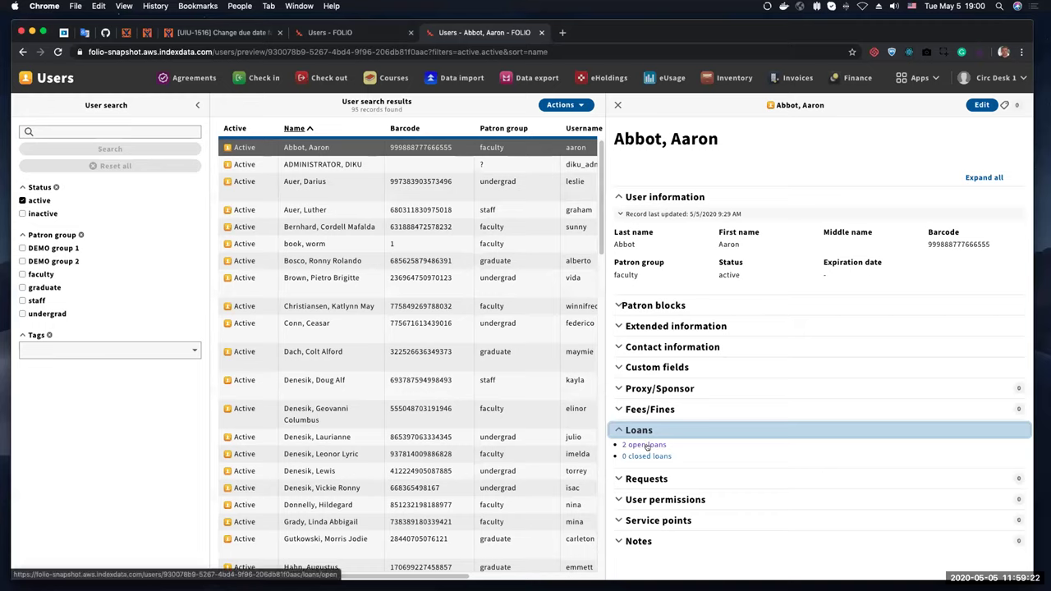
click(644, 445)
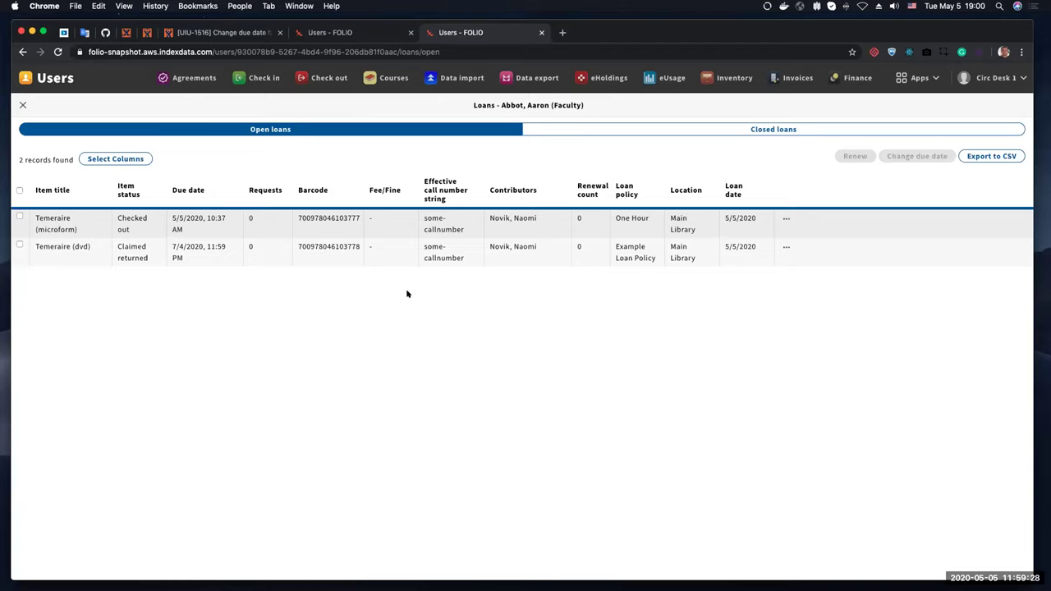
click(282, 225)
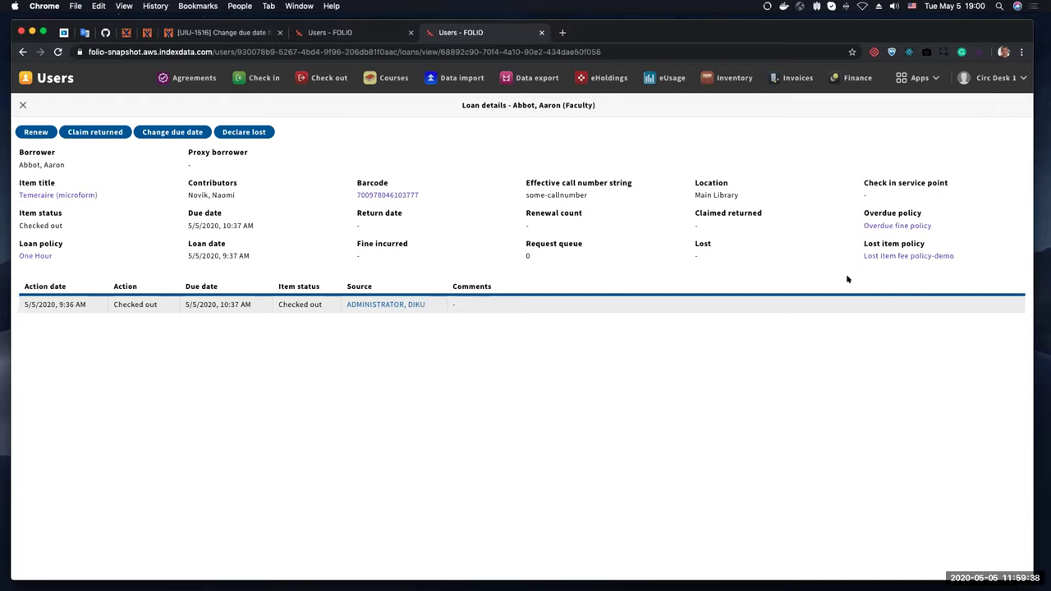
click(887, 256)
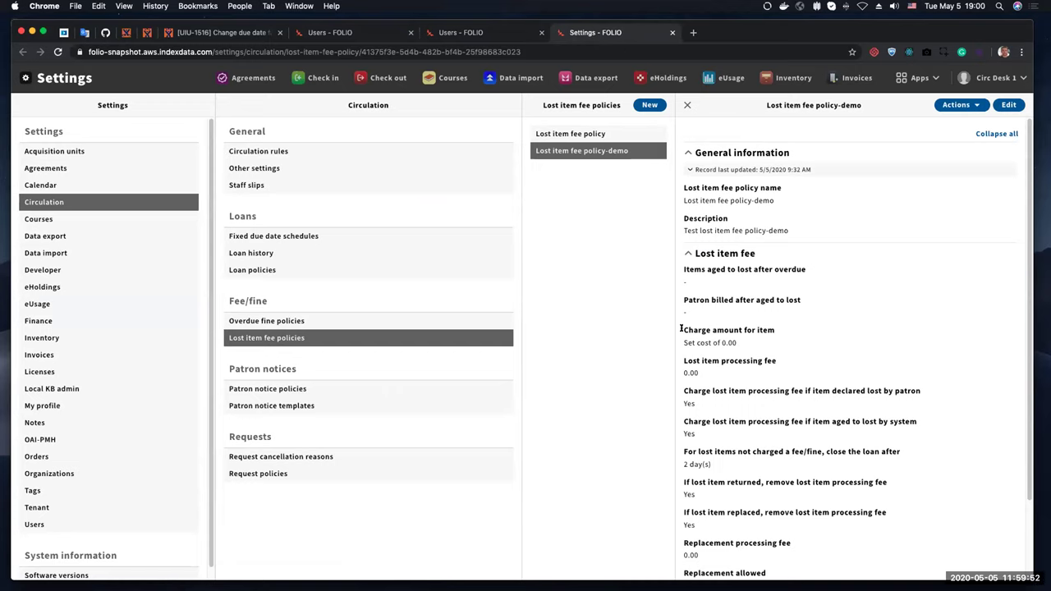
Highlight the policy's Charge amount and Lost item processing fee settings, then close the Settings tab
drag(682, 326, 736, 337)
triple_click(685, 364)
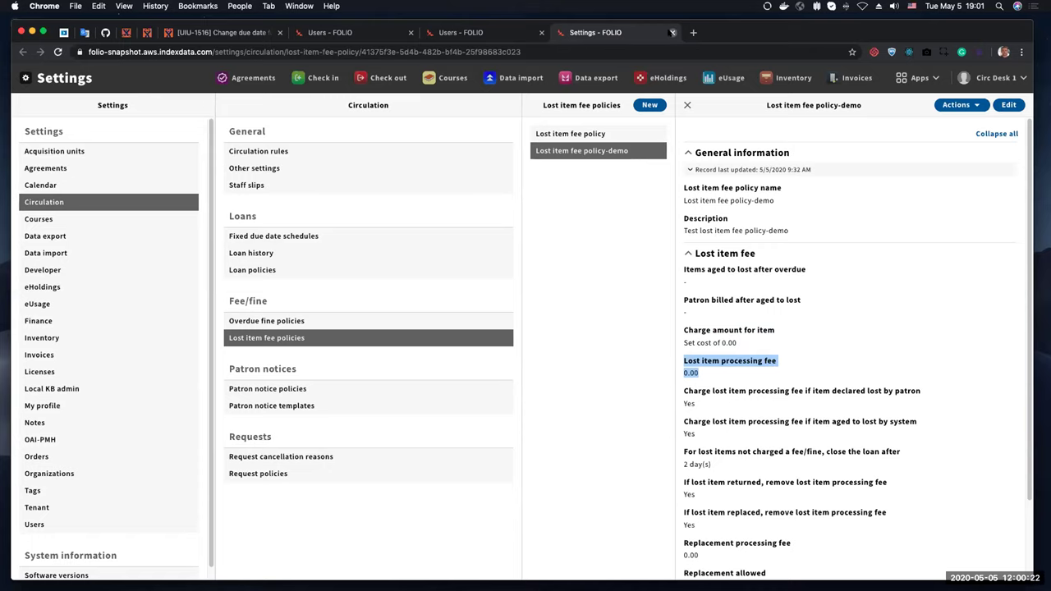
click(672, 32)
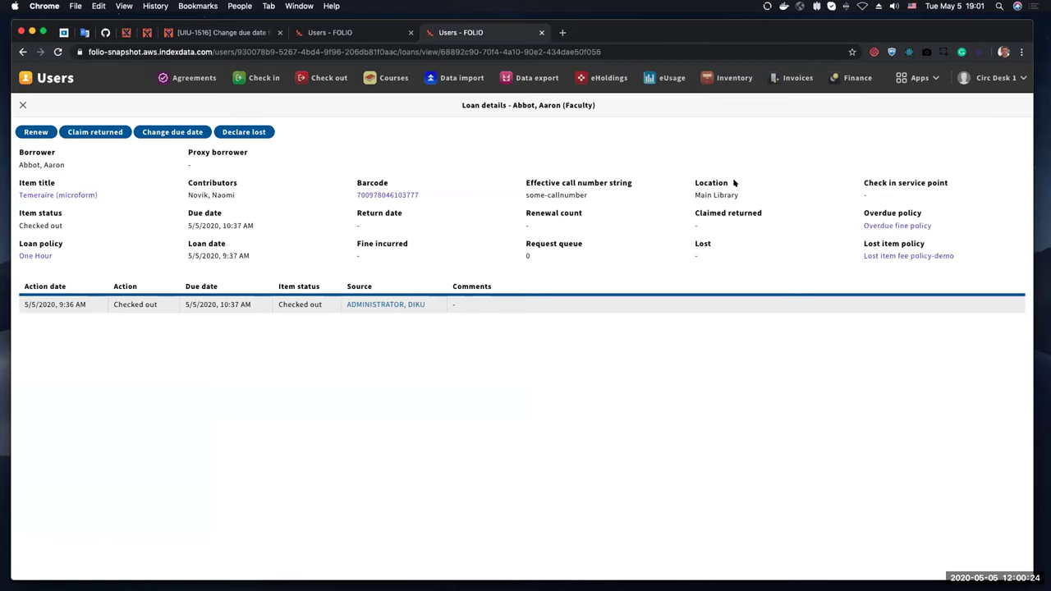
Back in open loans, declare the Temeraire (microform) loan lost with the note 'lost'
click(22, 104)
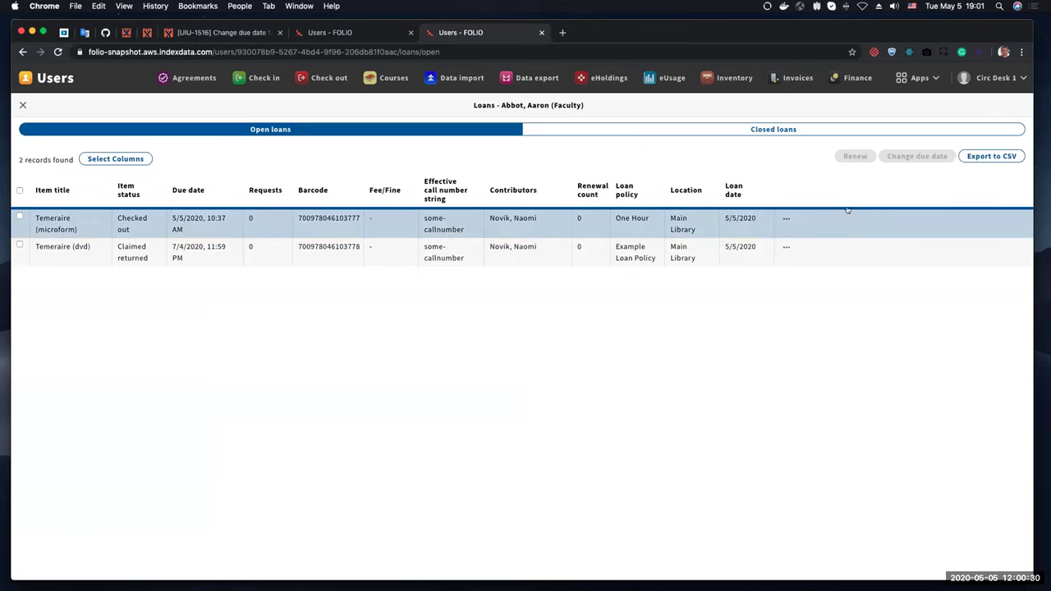
click(786, 219)
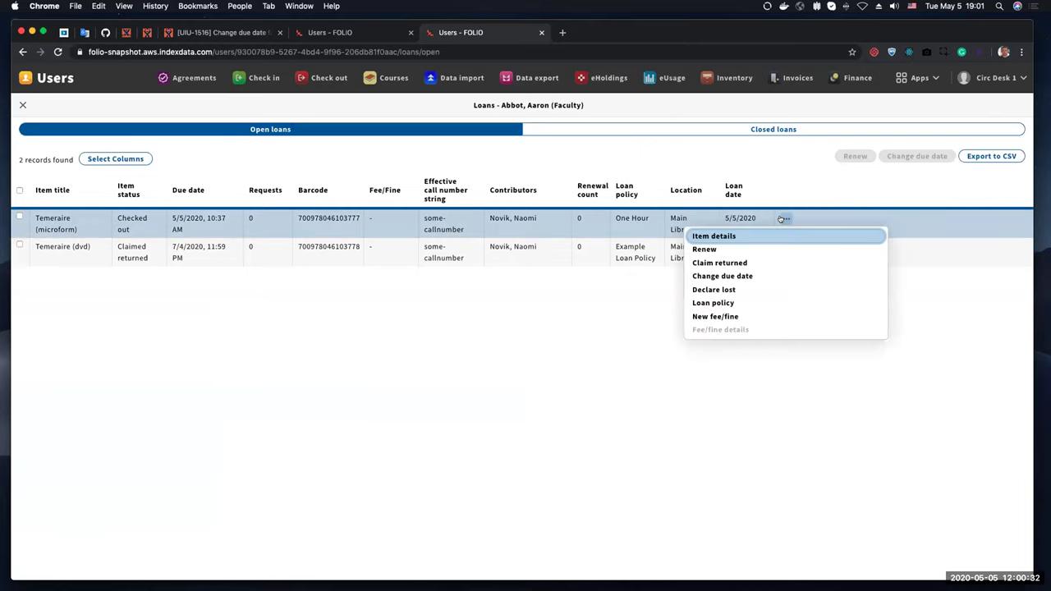
click(724, 291)
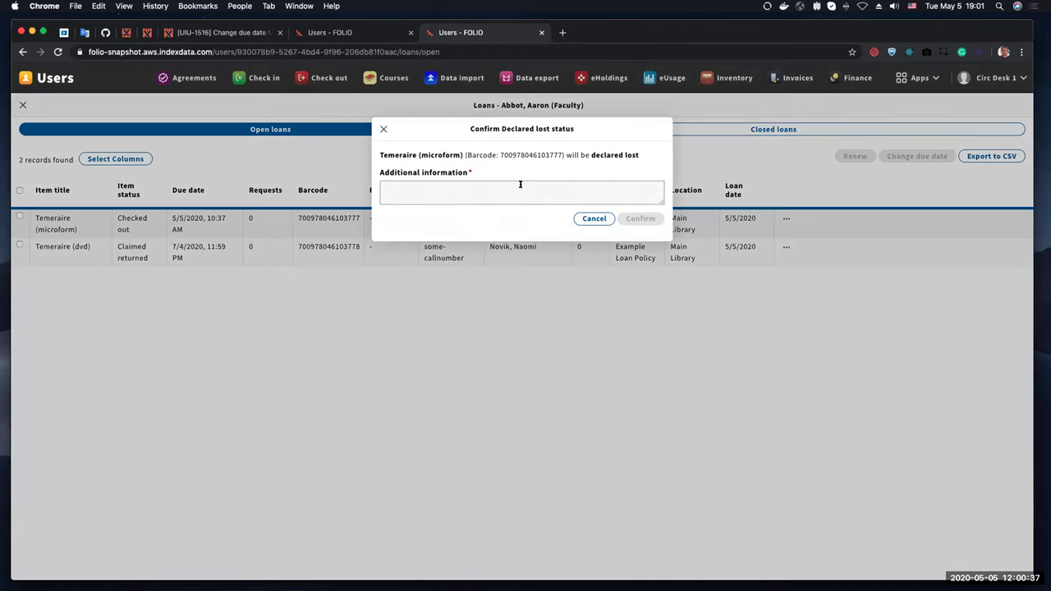
click(520, 185)
text(l)
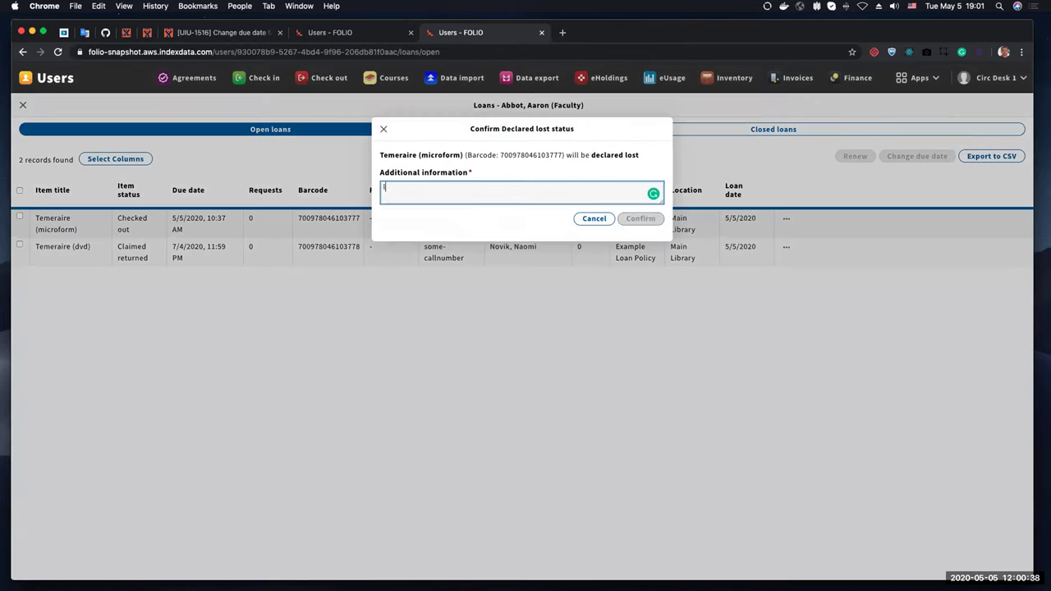
text(ost)
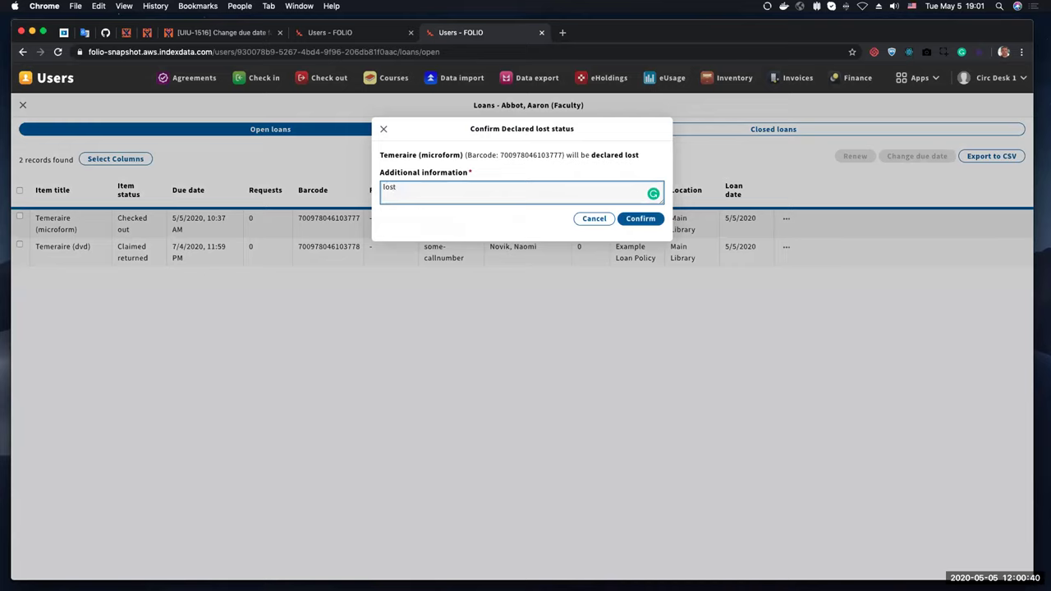
click(634, 218)
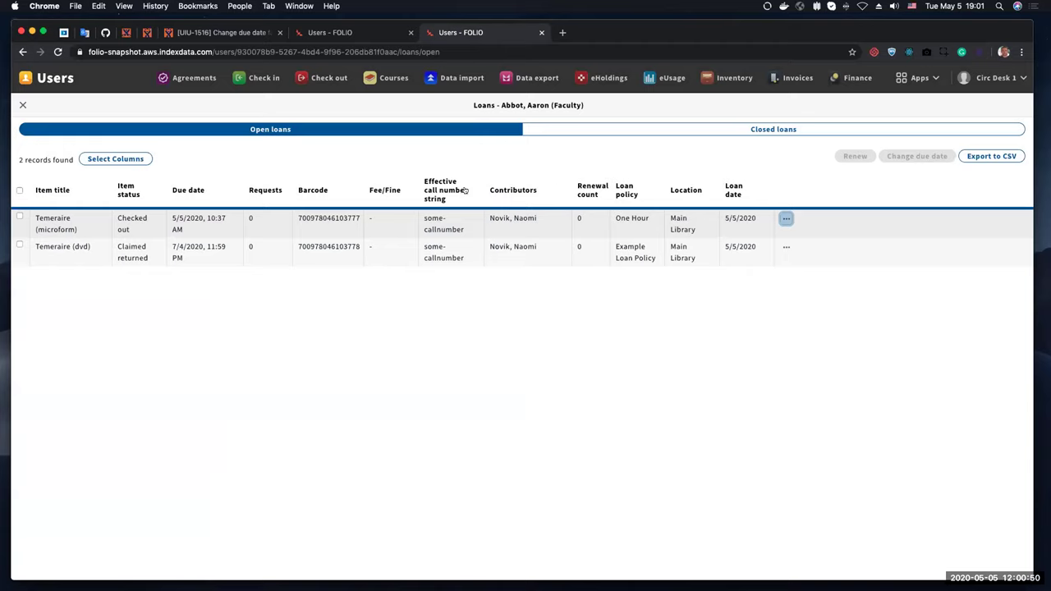
Retry declaring the microform loan lost with note 'lost' and dismiss the Loan is closed error
click(786, 219)
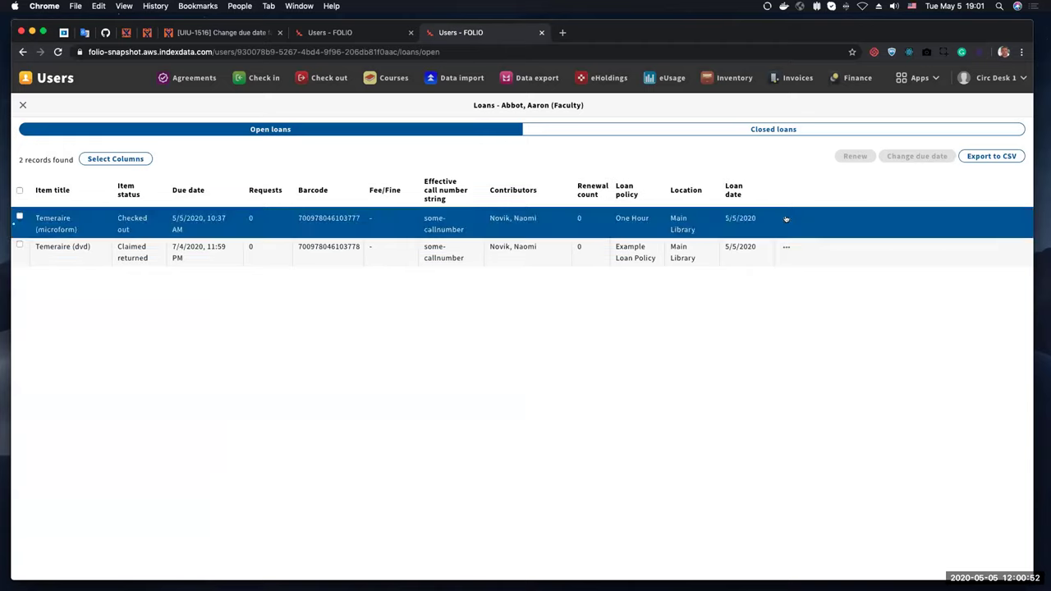
click(738, 292)
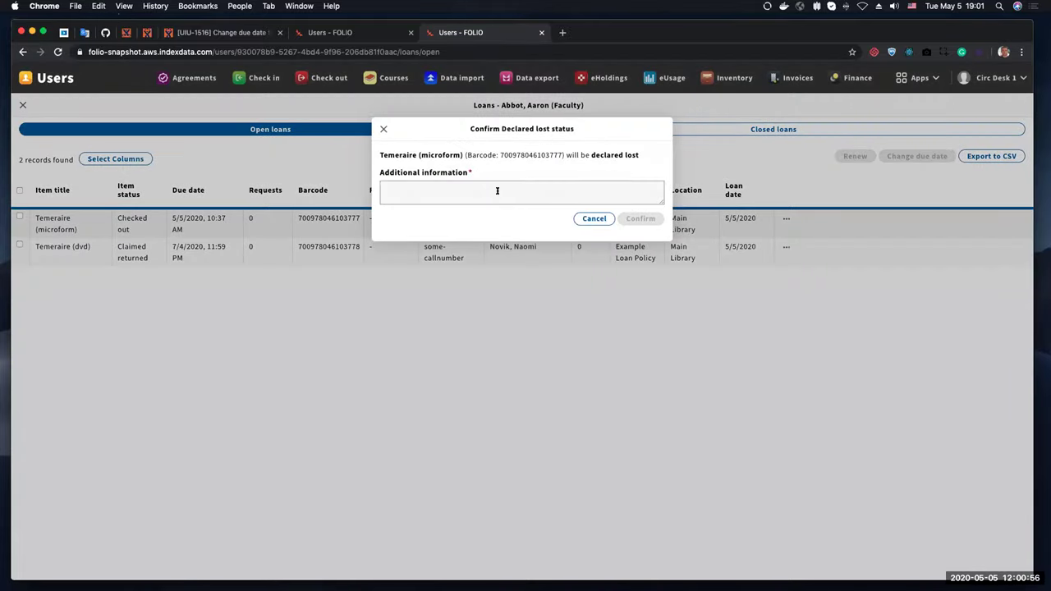
click(497, 191)
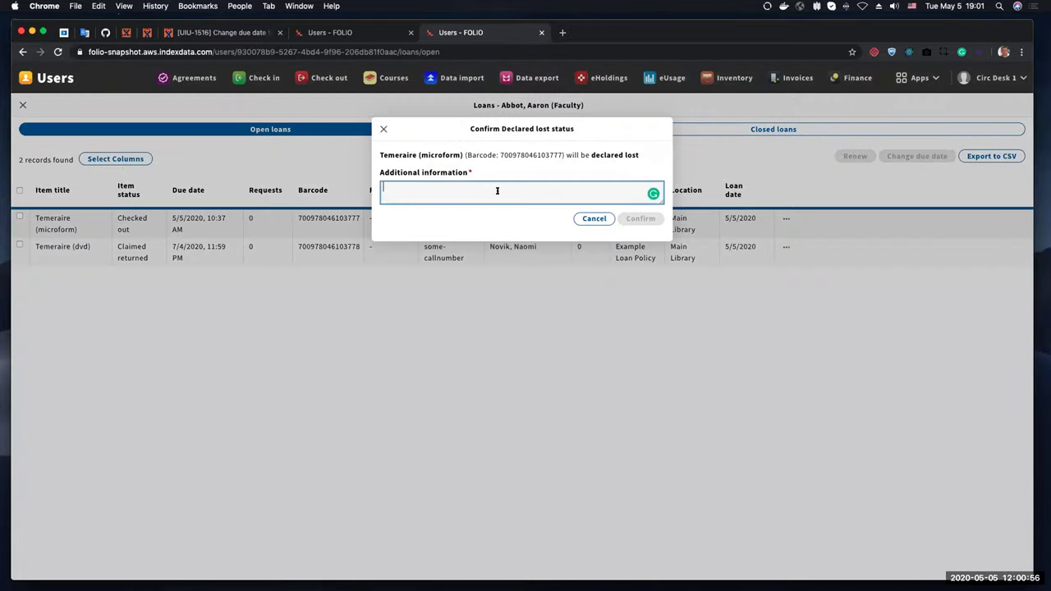
text(lost)
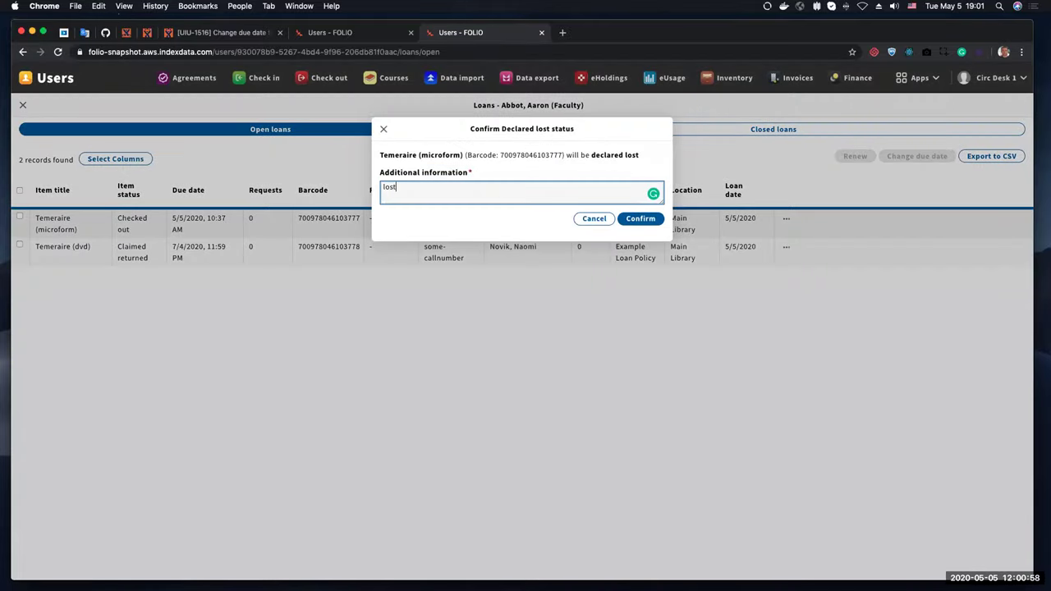
click(636, 220)
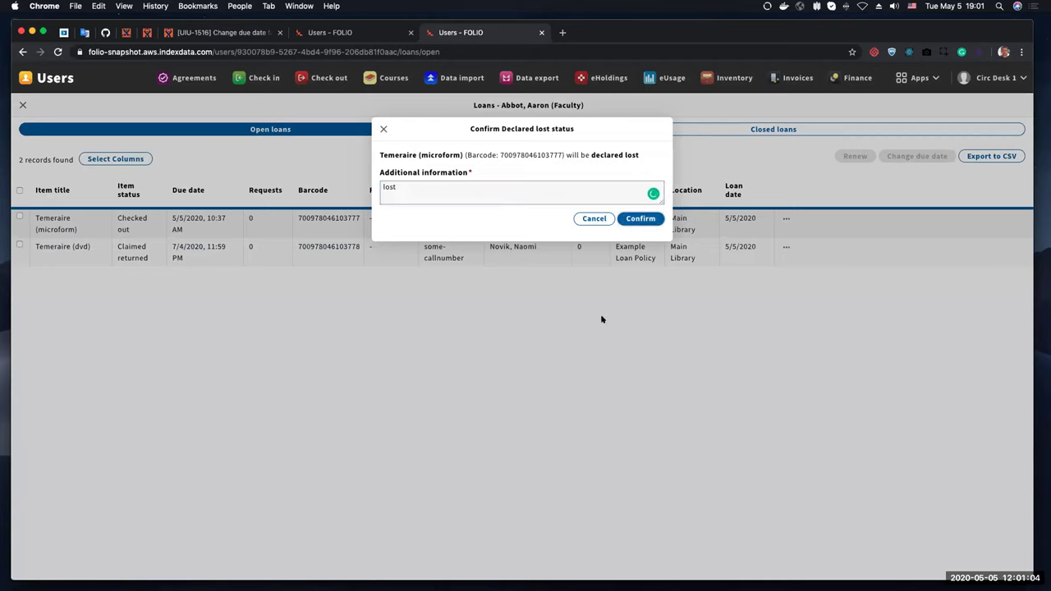
click(631, 218)
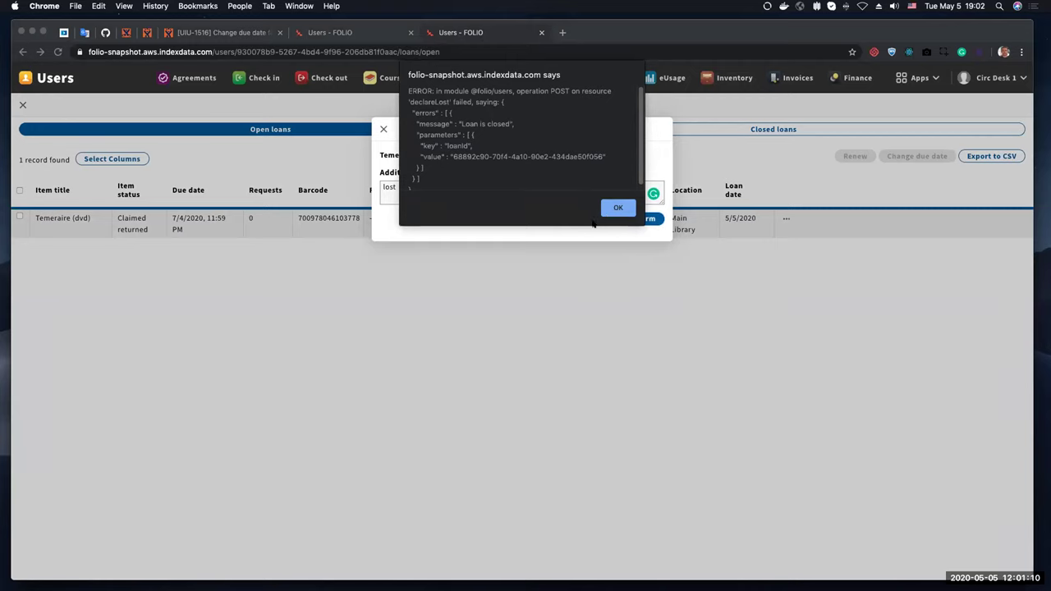
click(618, 207)
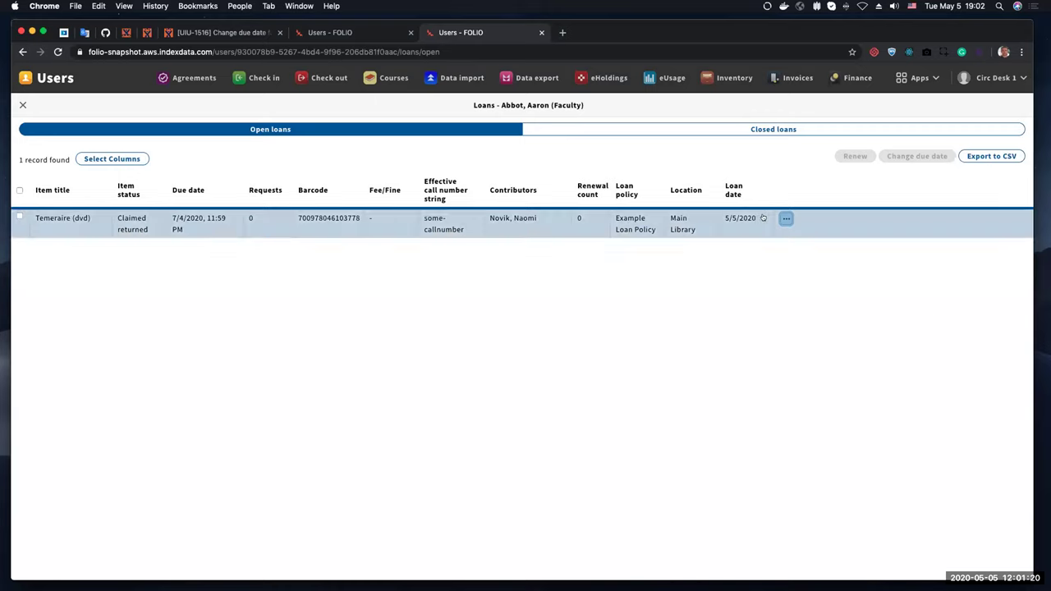
click(725, 132)
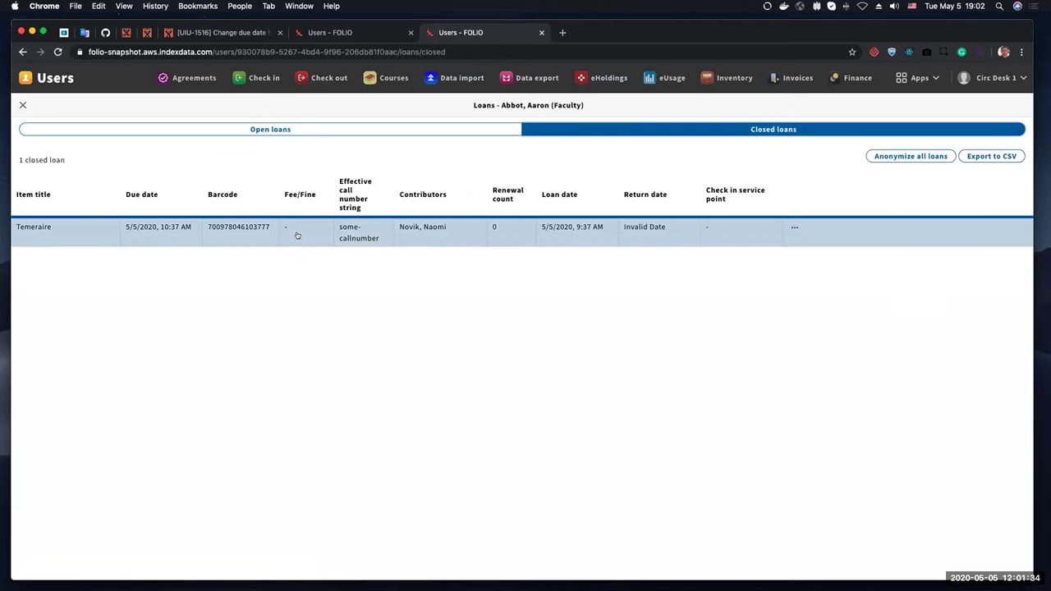
click(324, 131)
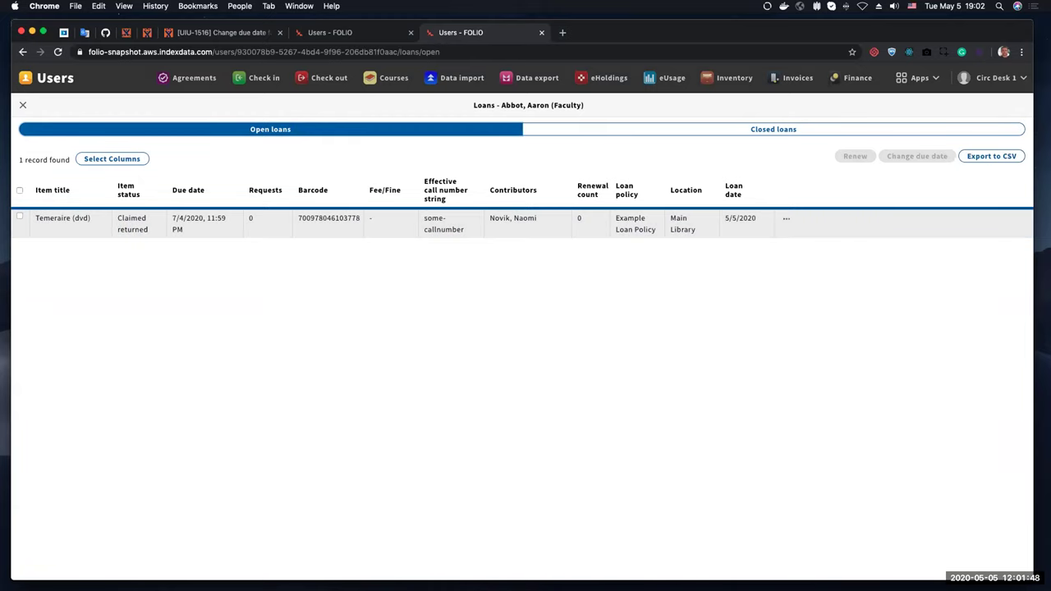
Mark Temeraire (dvd) as missing with comment 'missing', then open its loan from Closed loans
click(786, 218)
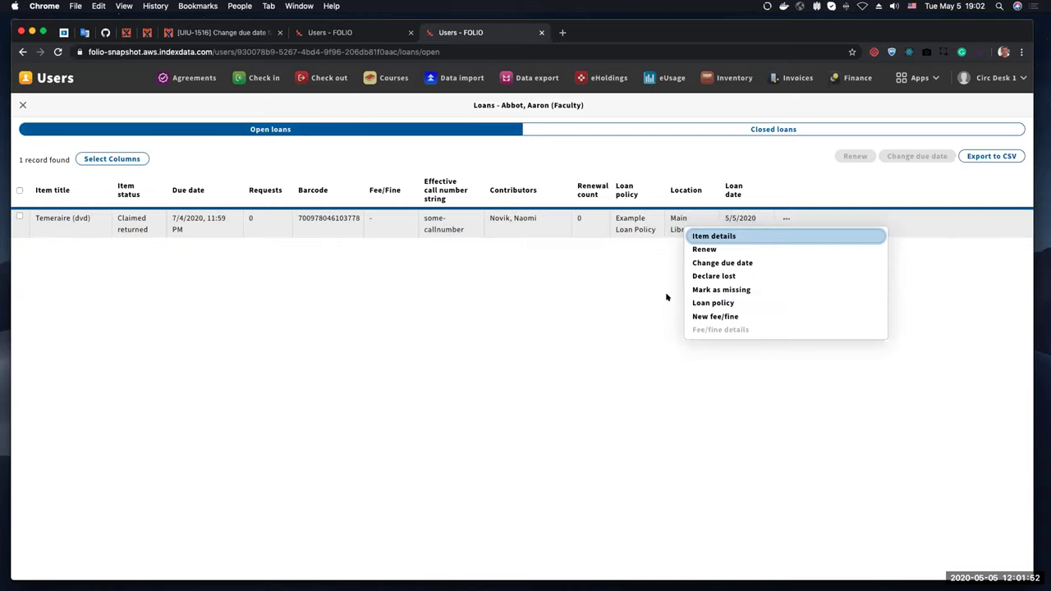
click(720, 289)
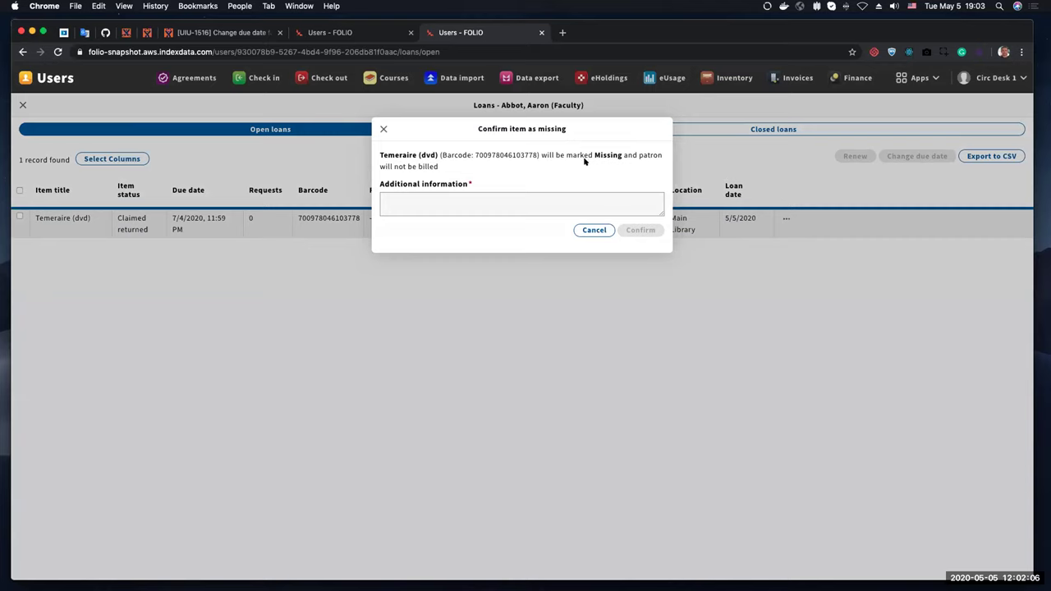
click(478, 197)
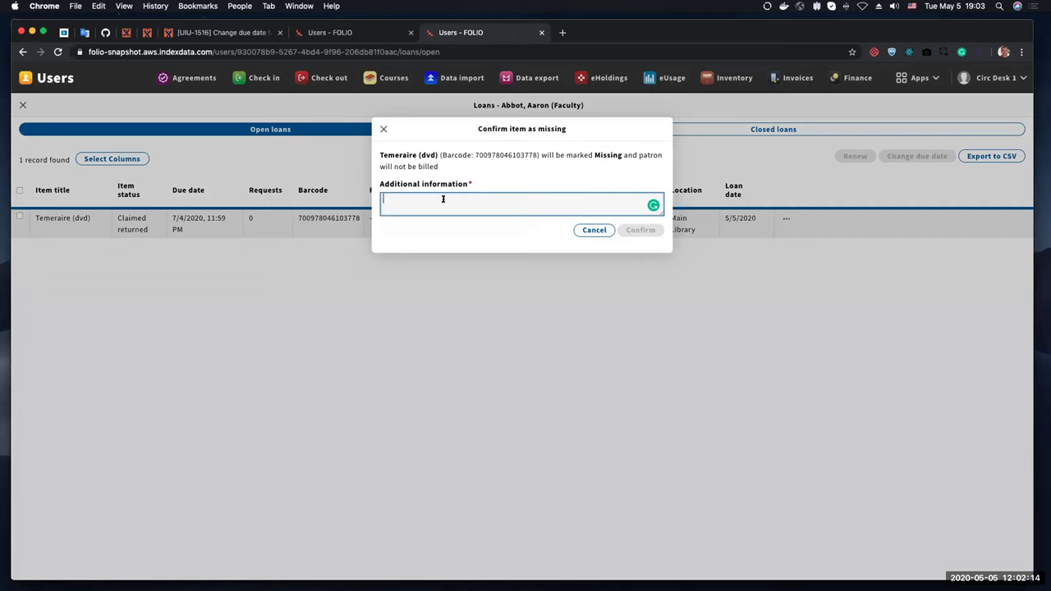
text(missi)
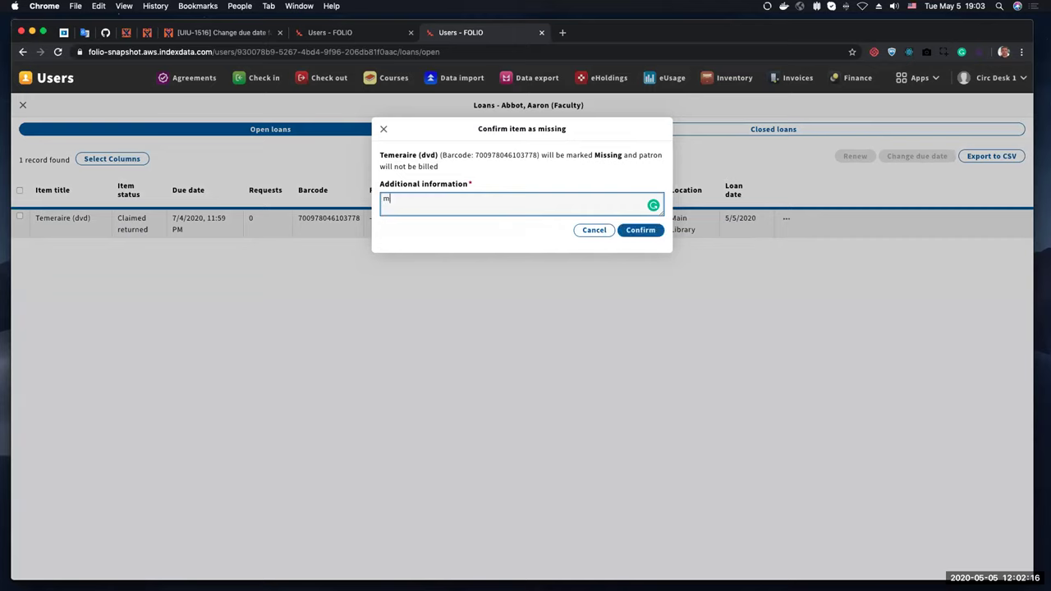
text(ng)
click(629, 230)
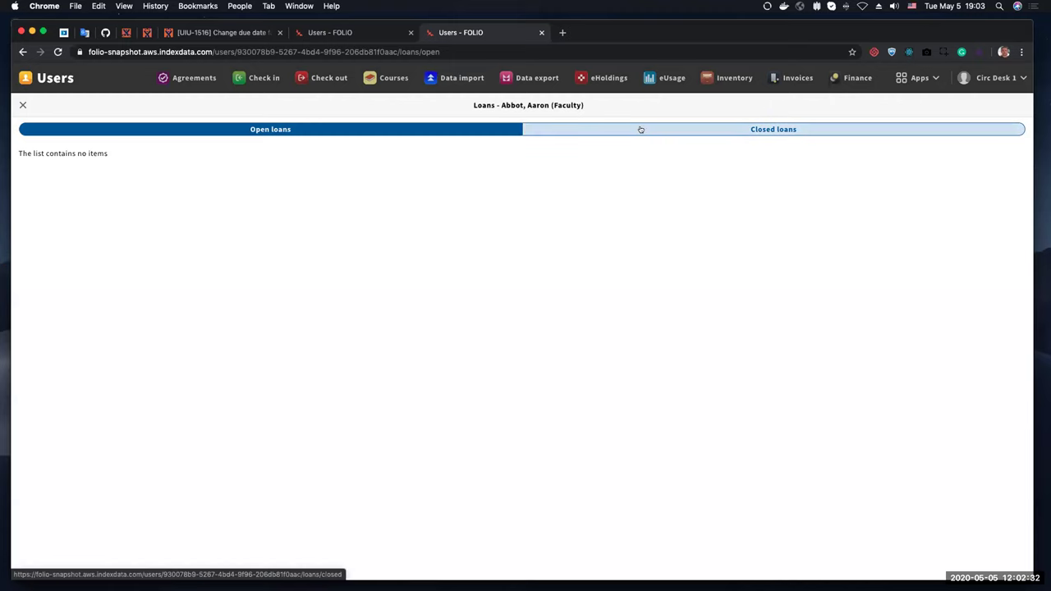
click(640, 129)
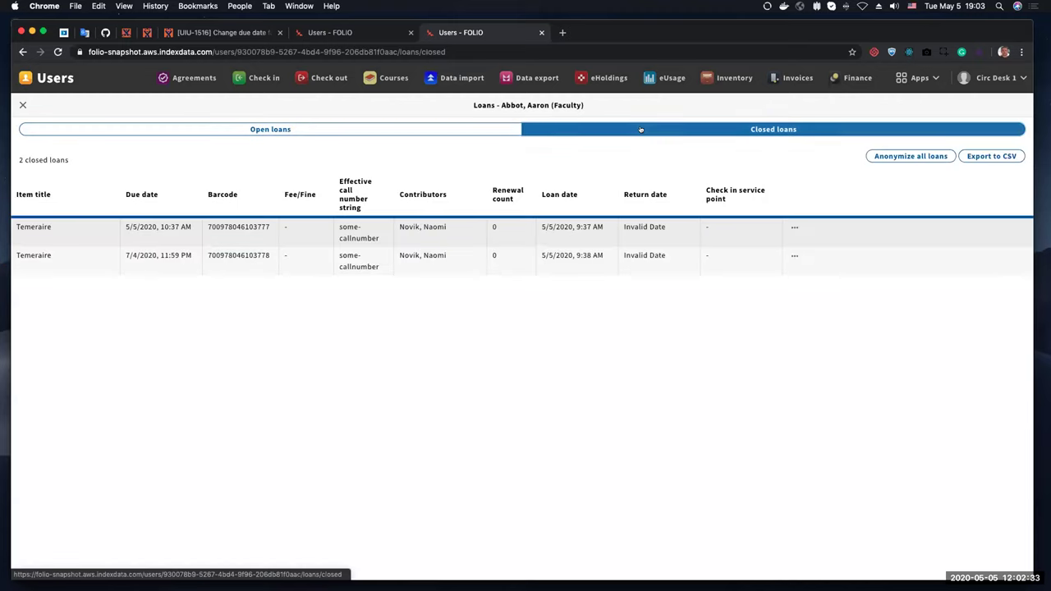
click(587, 260)
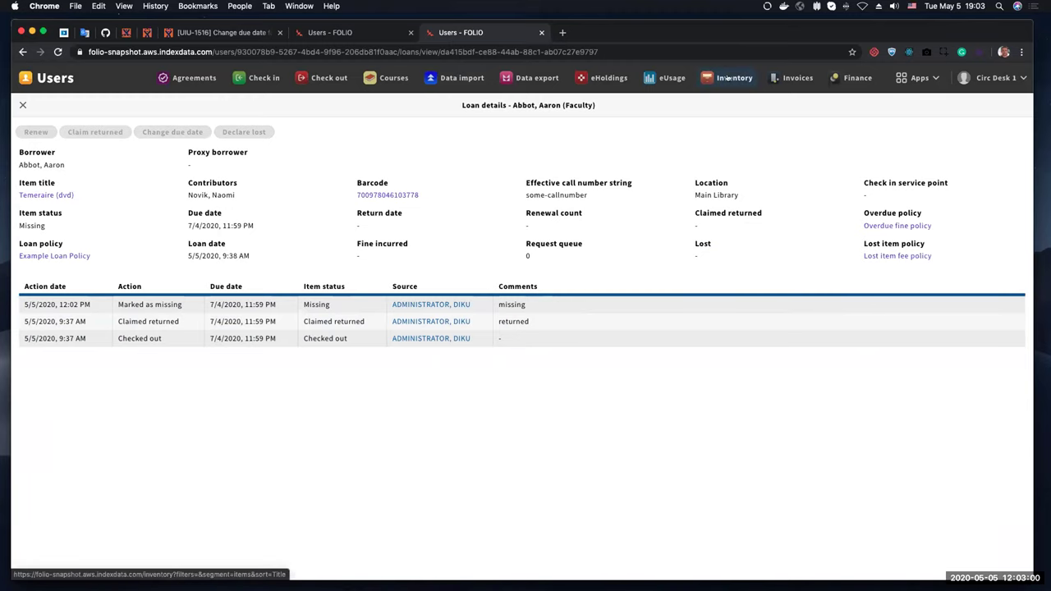
Filter Inventory items and Requests to Awaiting pickup and open the Temeraire request
click(727, 78)
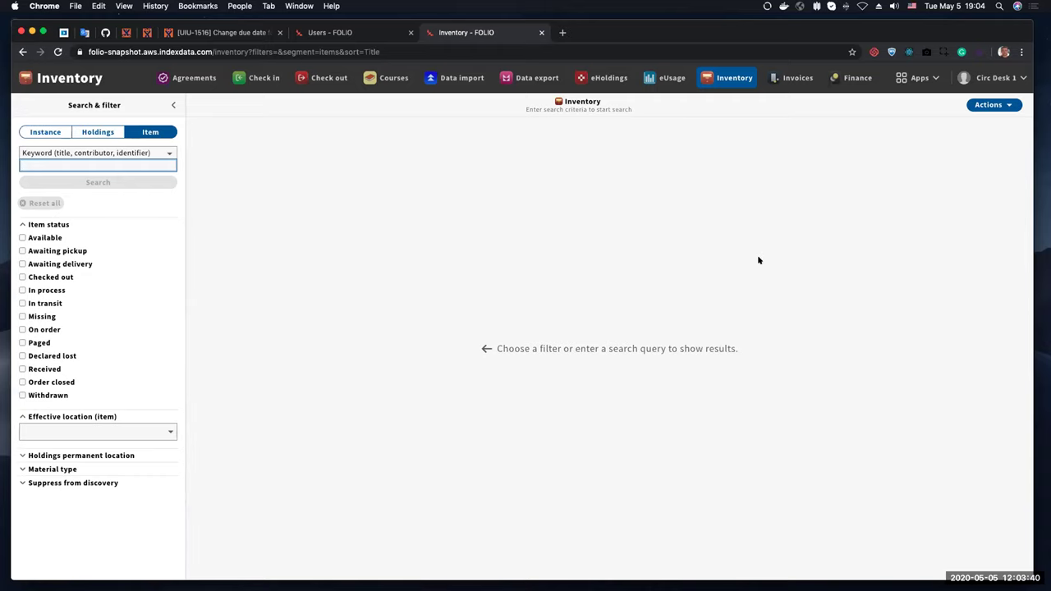
click(66, 252)
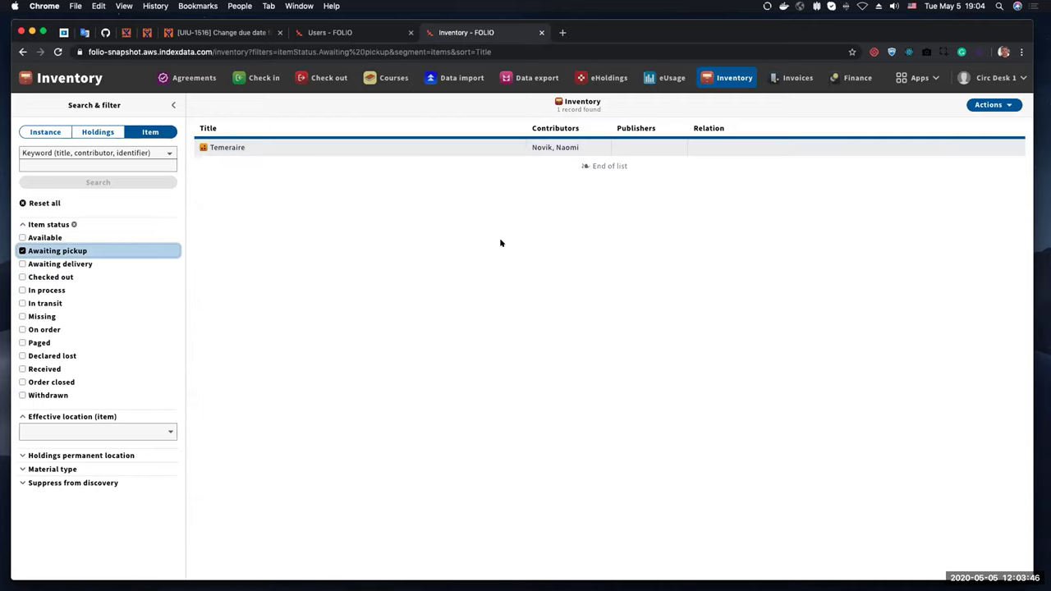
click(916, 78)
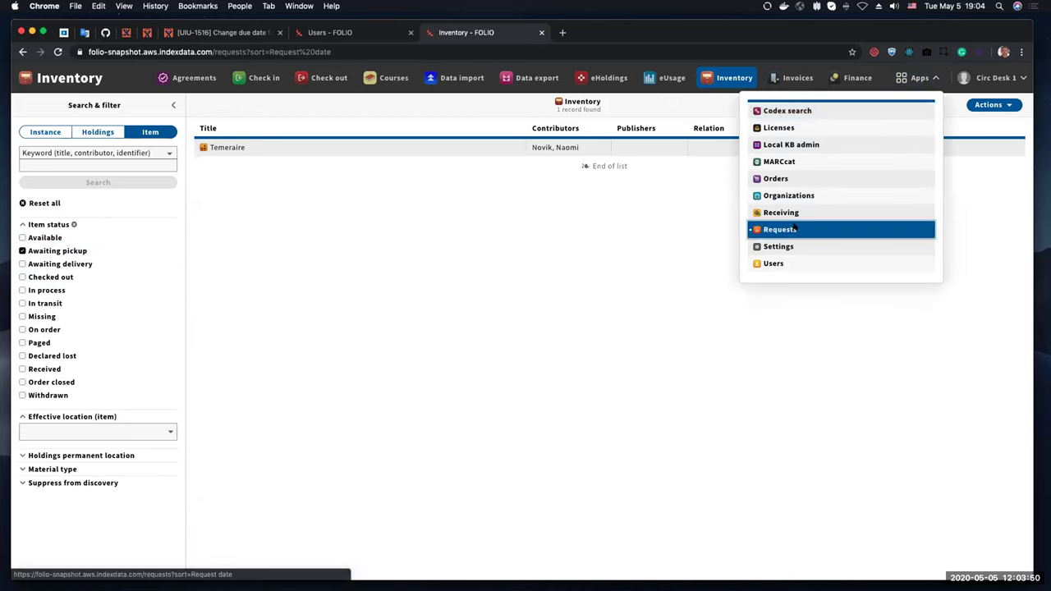
click(795, 229)
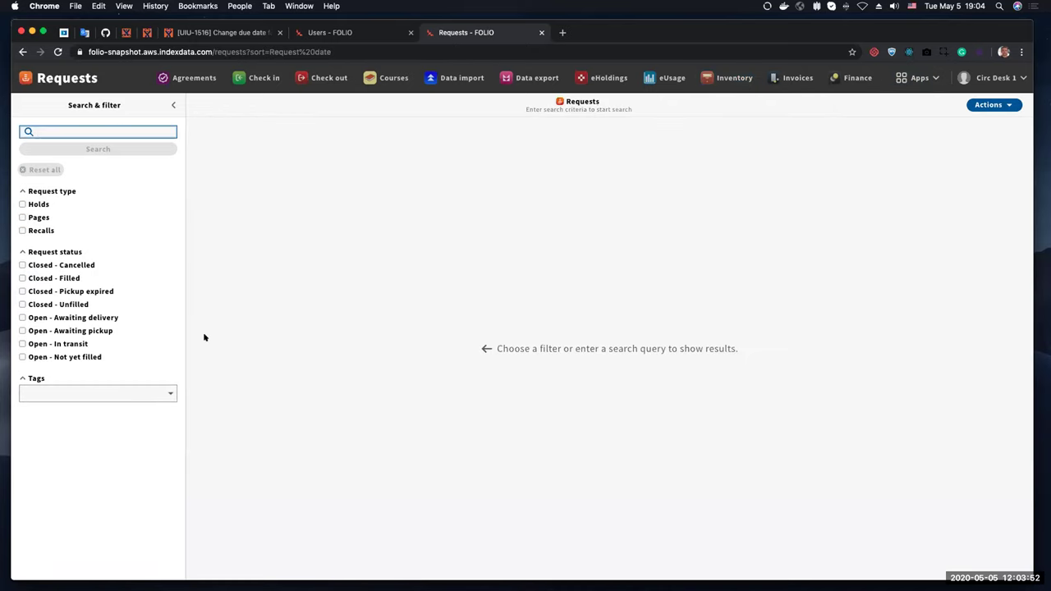
click(105, 332)
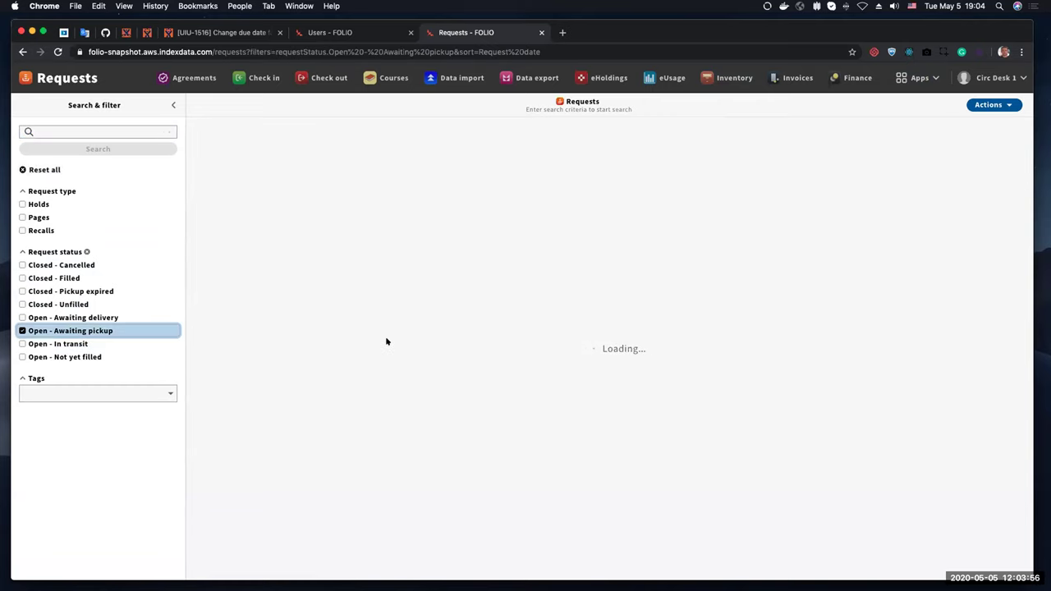
click(383, 153)
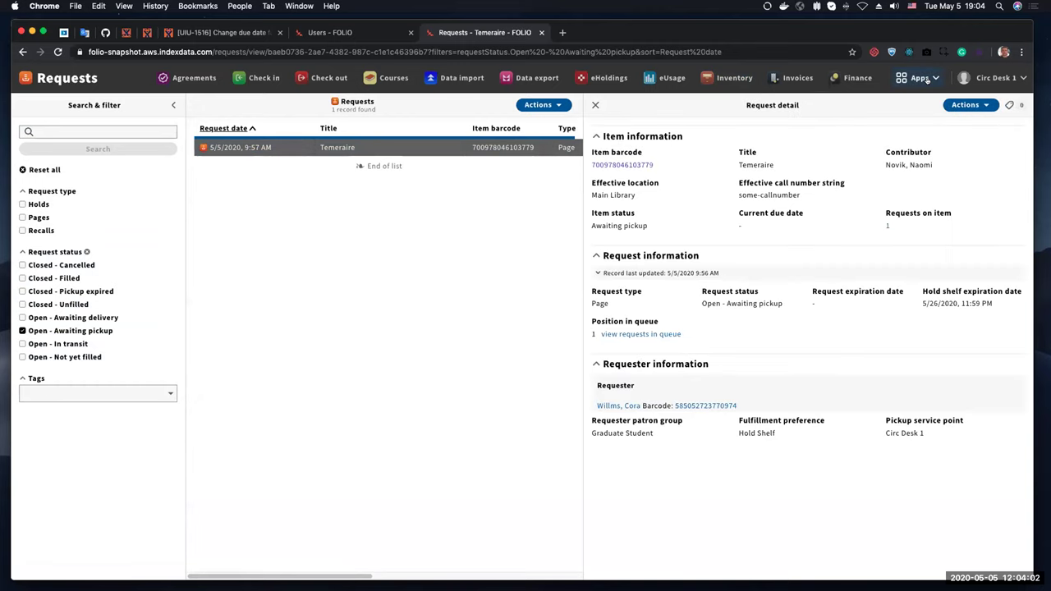
Return to Inventory and open the Temeraire instance record with its holdings items
click(920, 78)
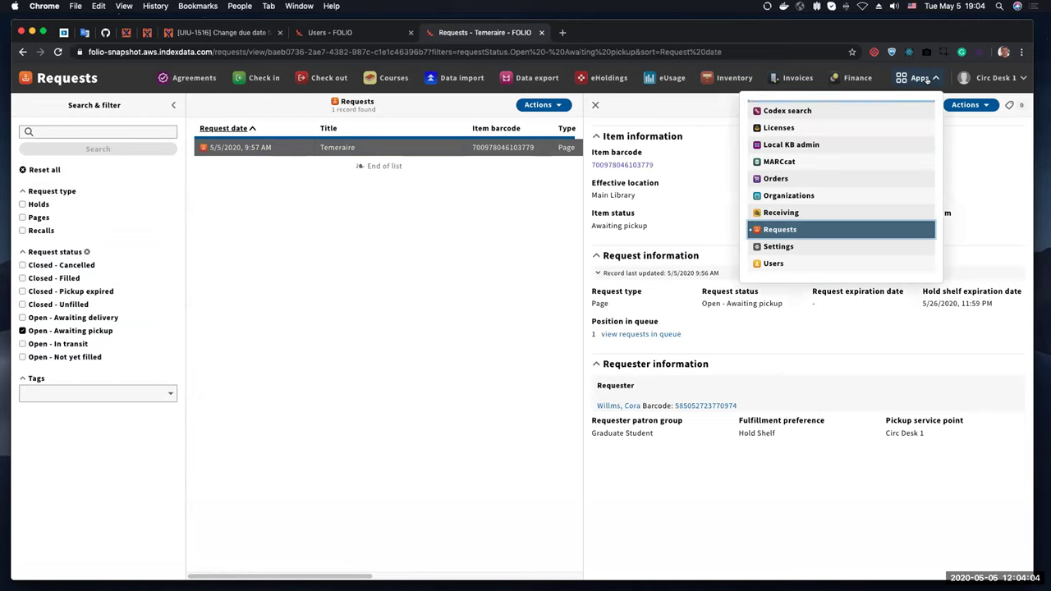
click(742, 78)
click(314, 147)
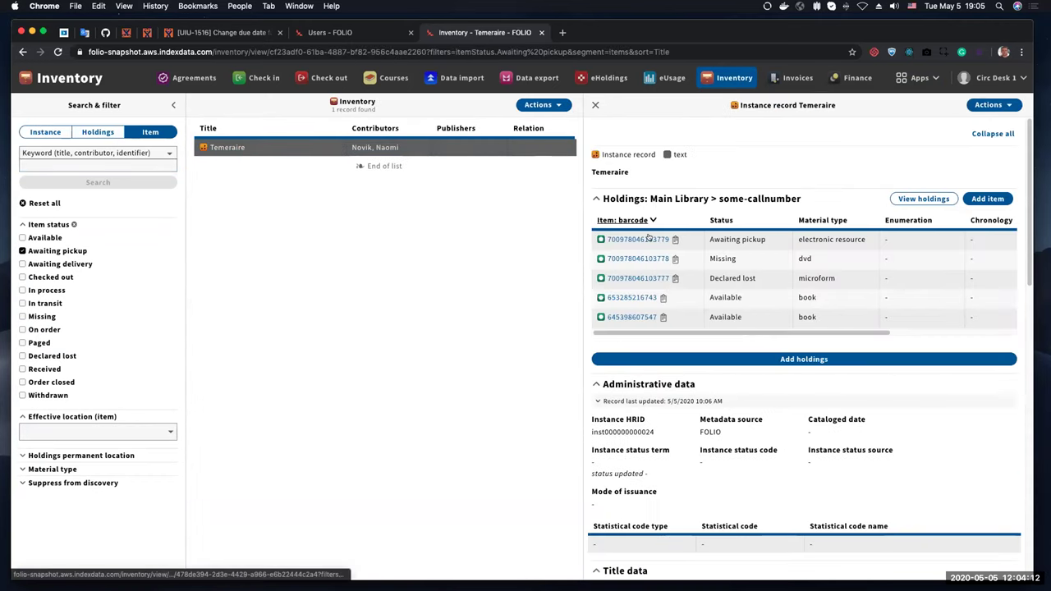
click(648, 238)
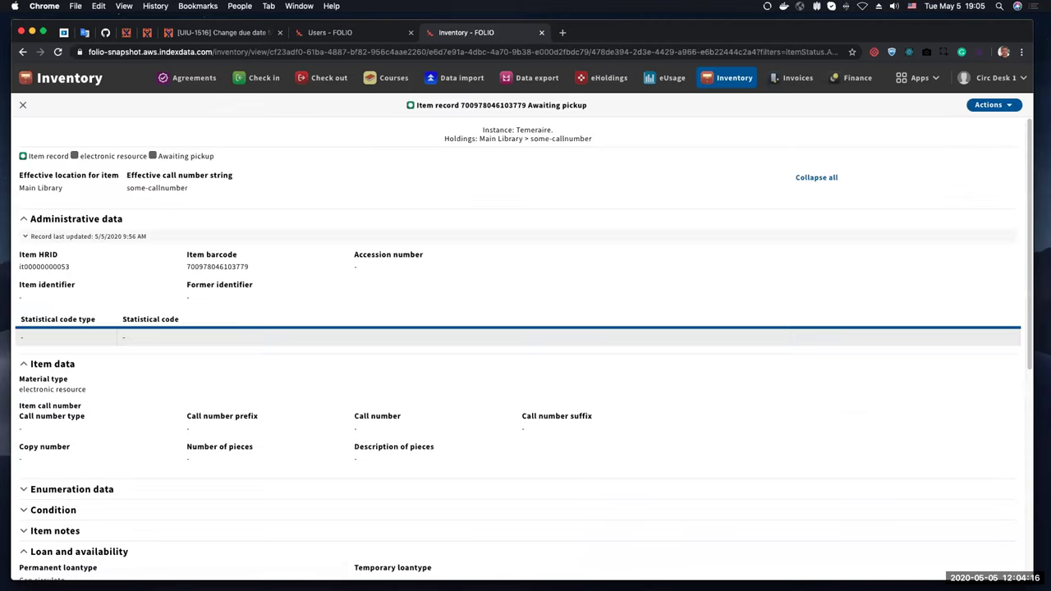
click(1008, 105)
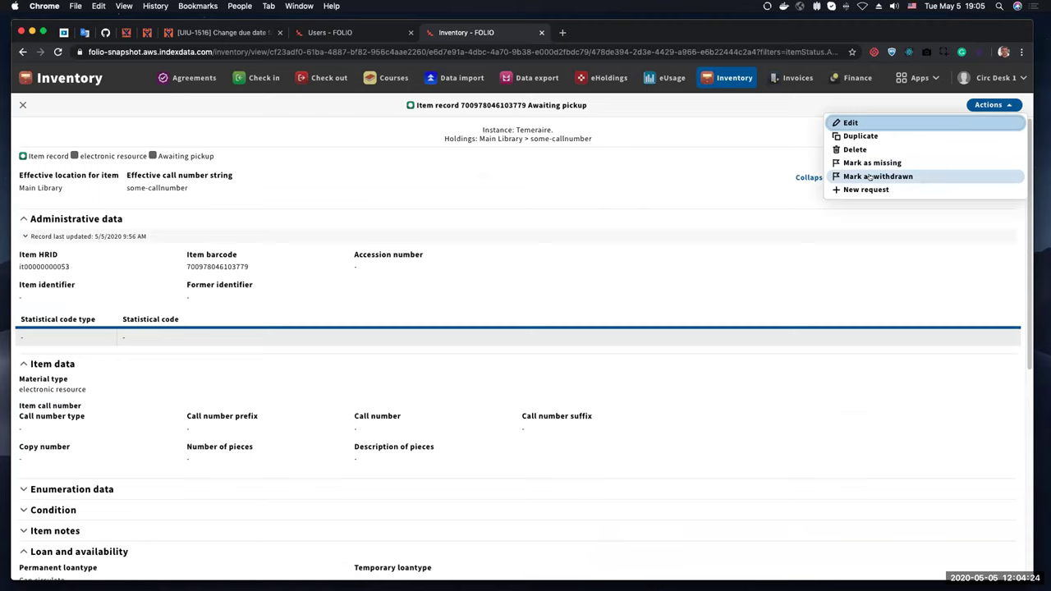
click(871, 177)
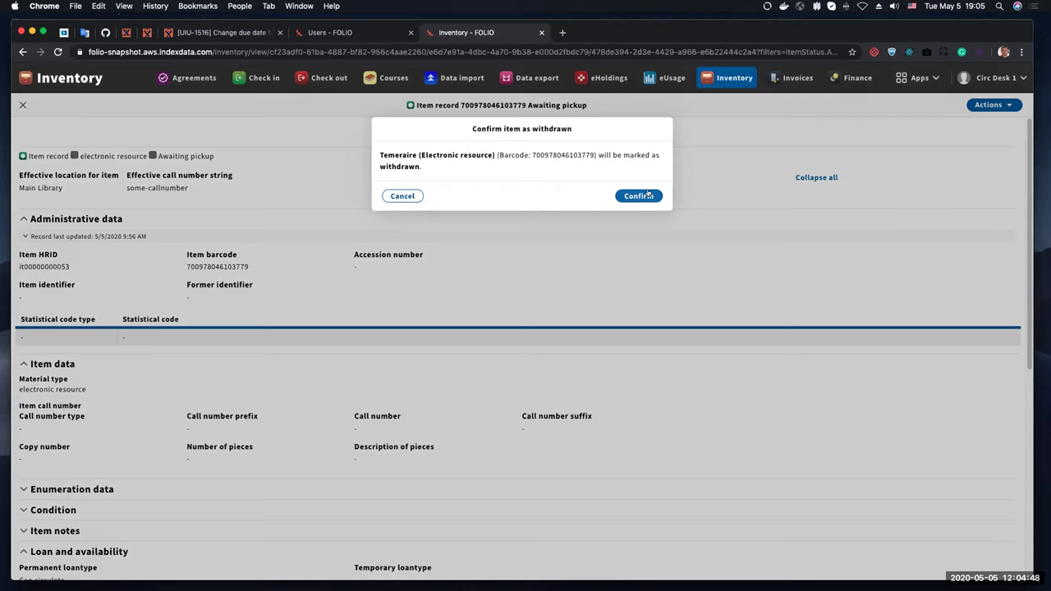
key(Return)
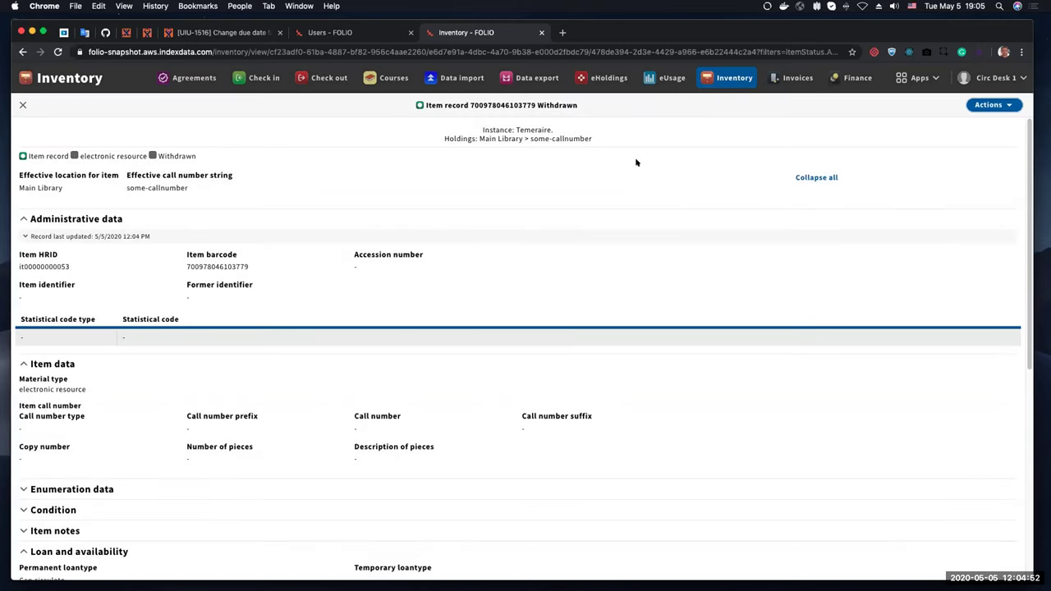
drag(538, 105, 583, 110)
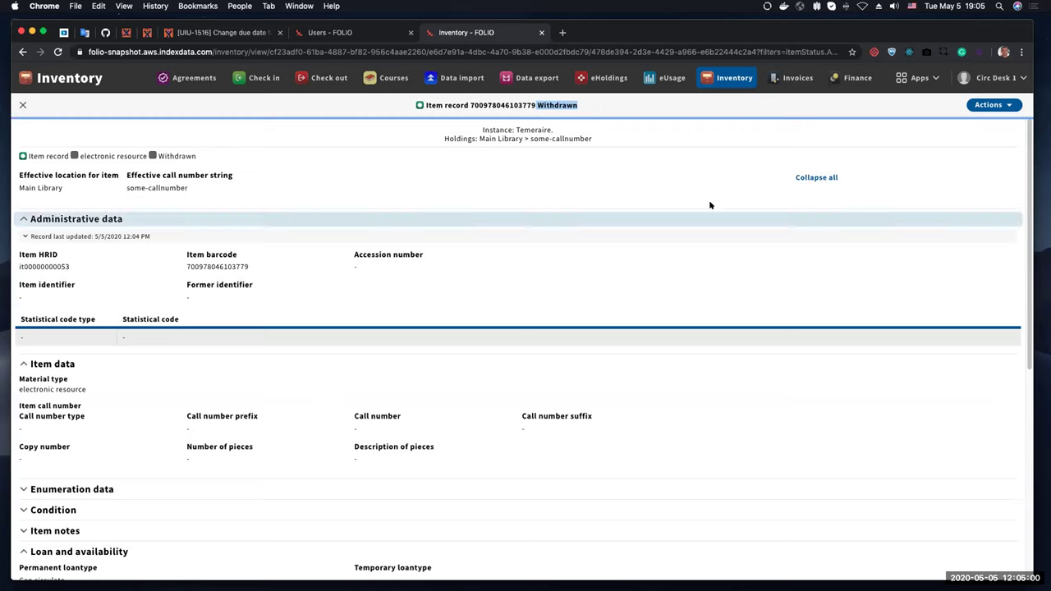
Replace the Awaiting pickup item filter with Withdrawn and reopen the Temeraire instance
click(22, 105)
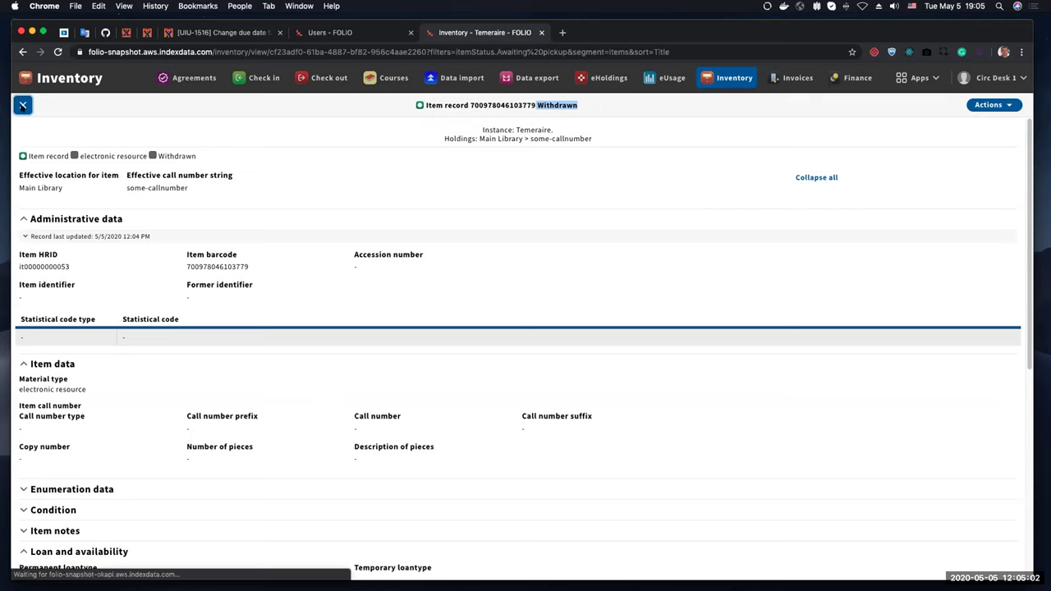
click(57, 251)
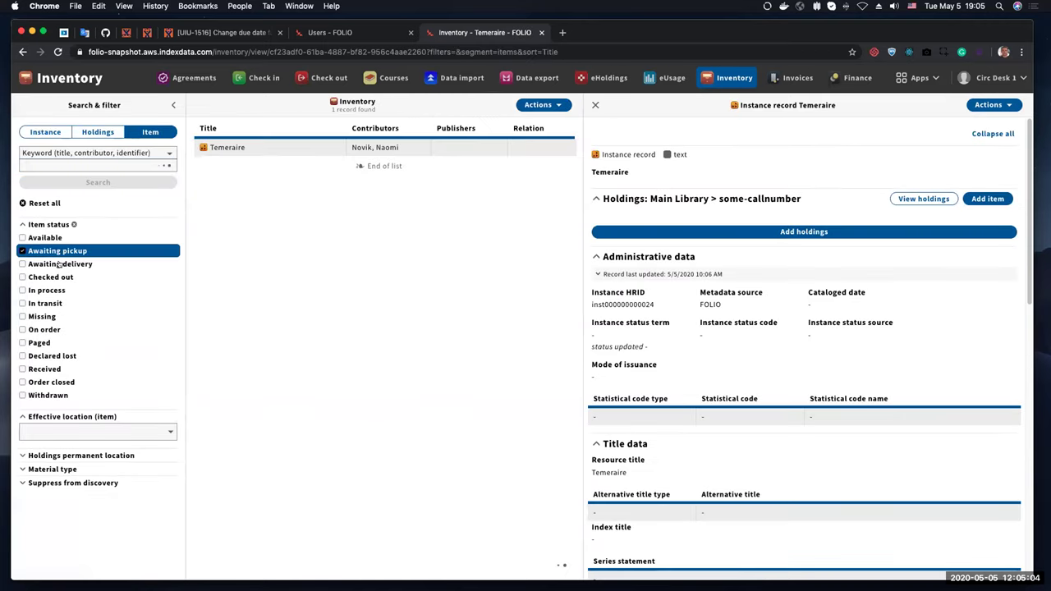
click(25, 395)
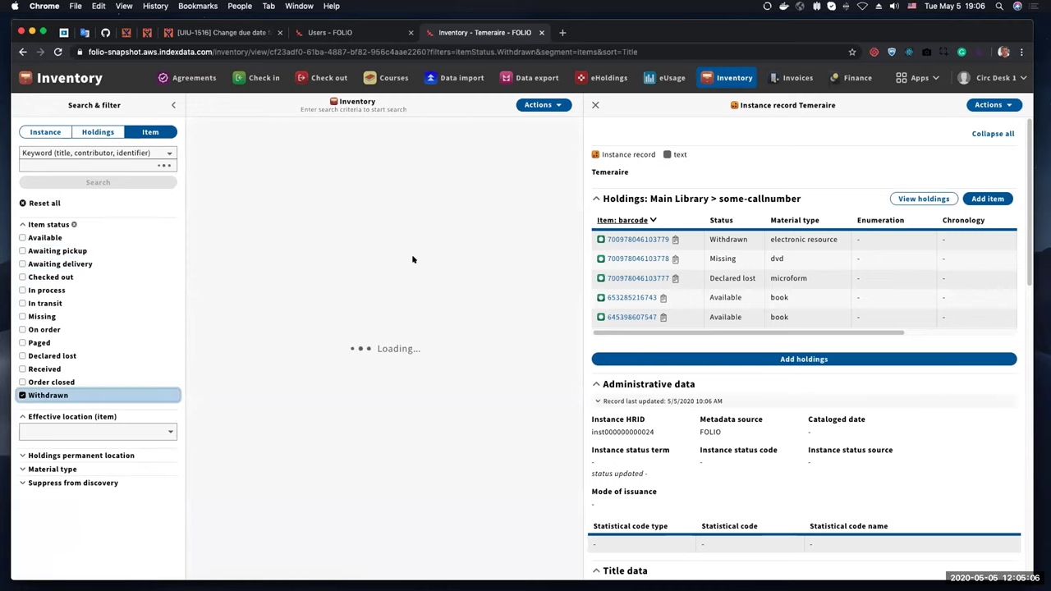
click(228, 148)
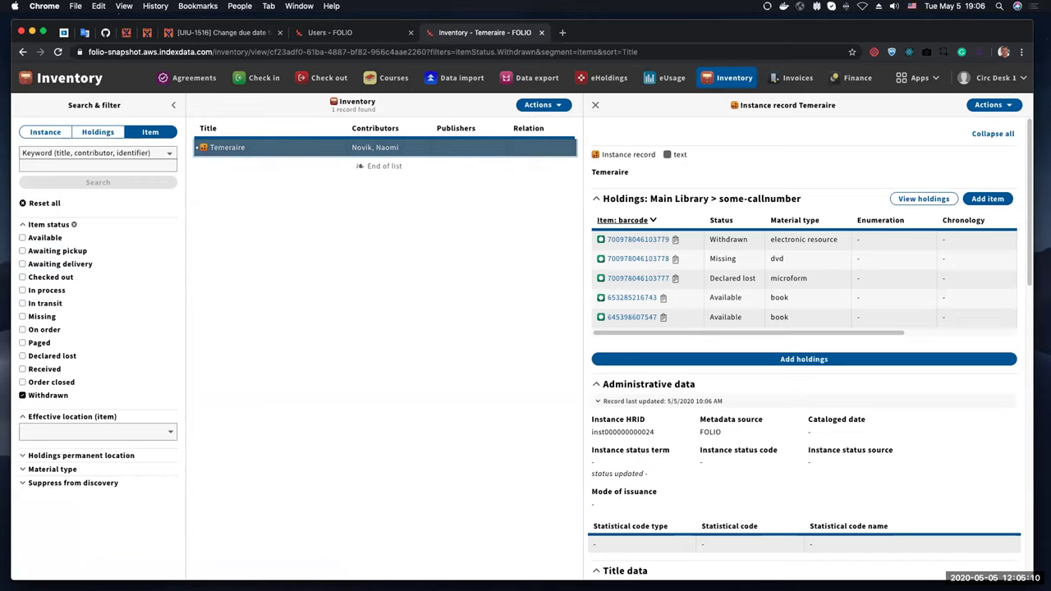
click(918, 78)
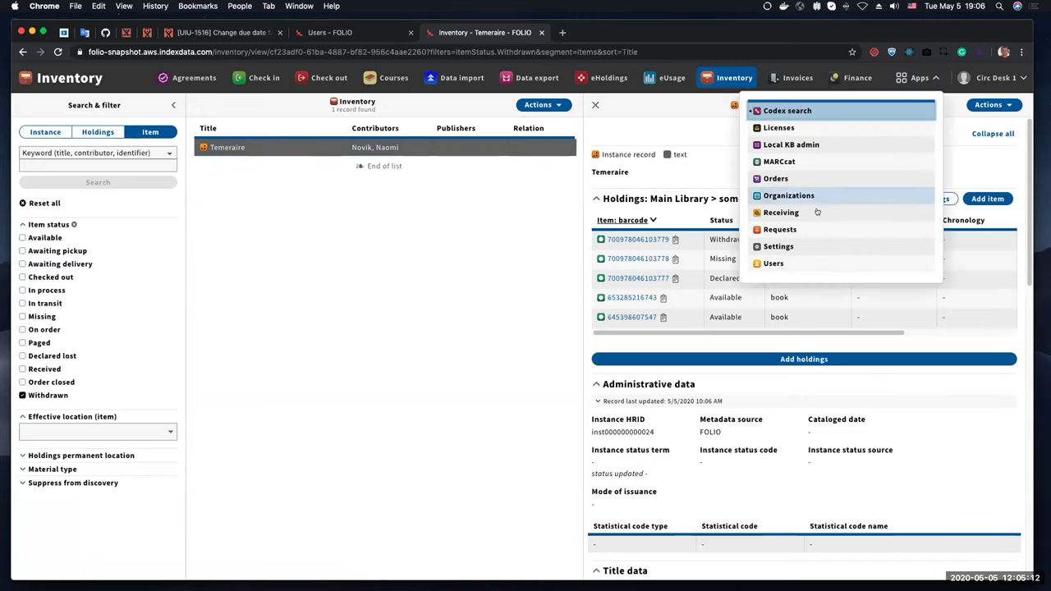
In Requests, filter to Open - Not yet filled and check the Temeraire request's status
click(792, 229)
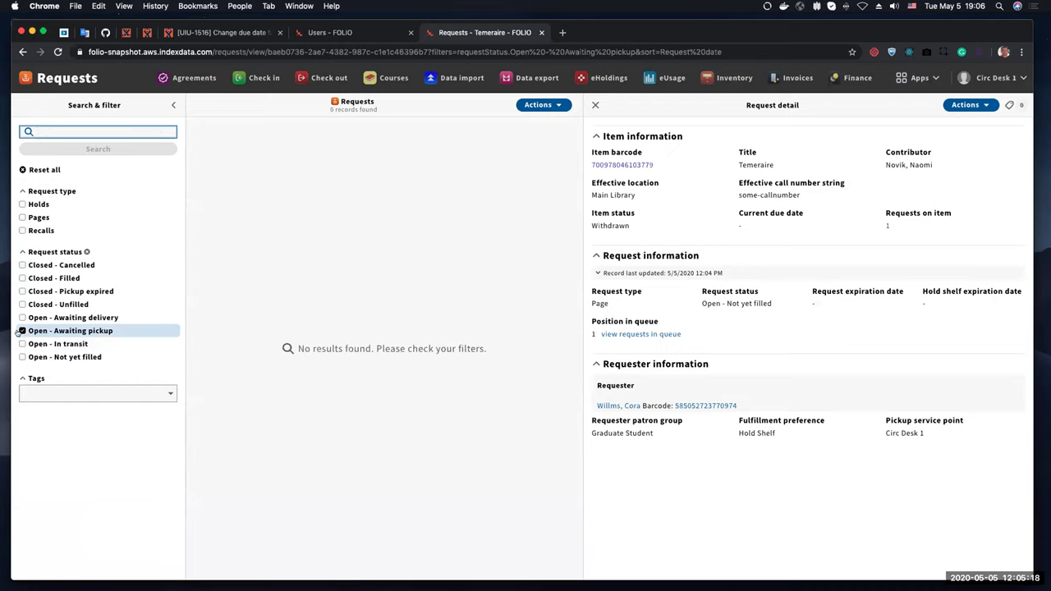
click(21, 331)
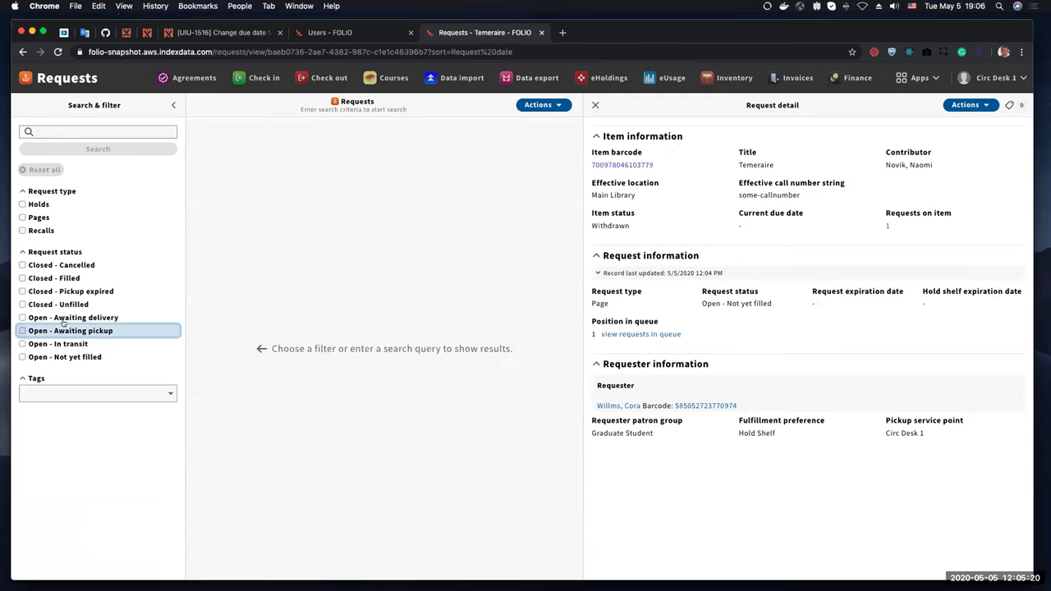
click(94, 358)
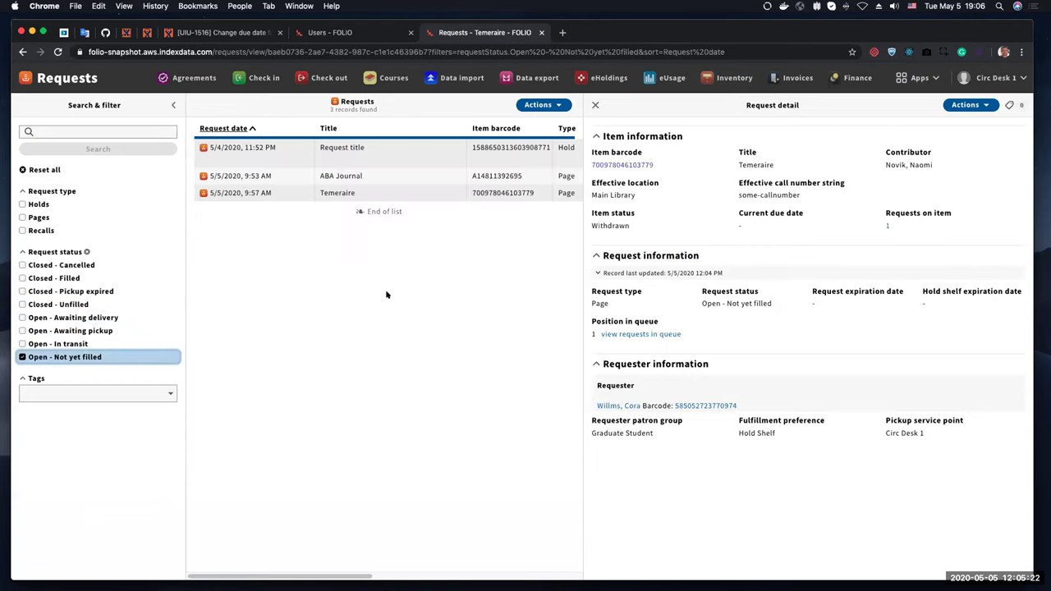
click(343, 193)
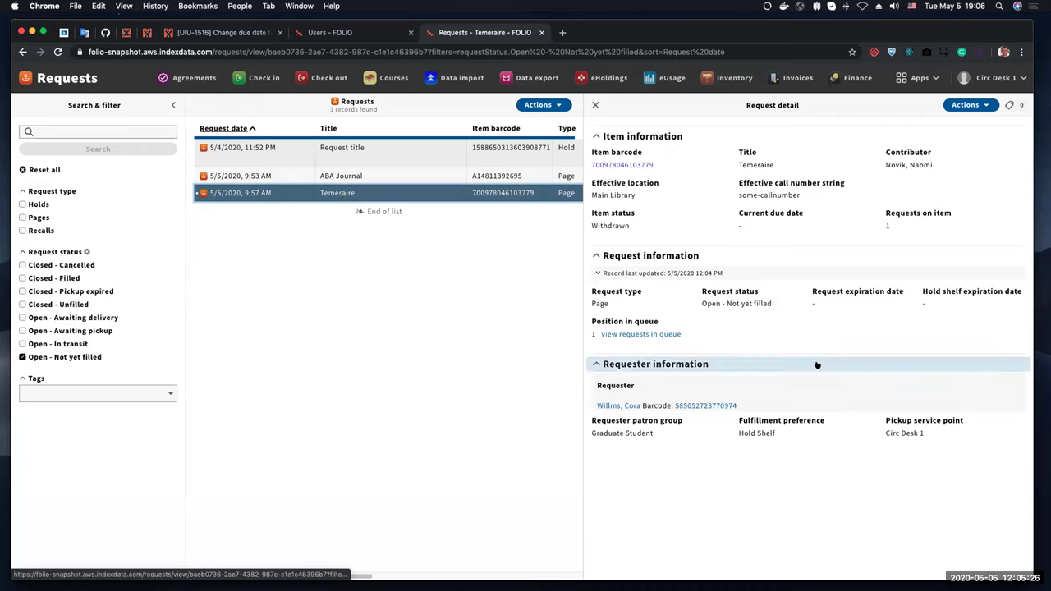
drag(701, 303, 773, 304)
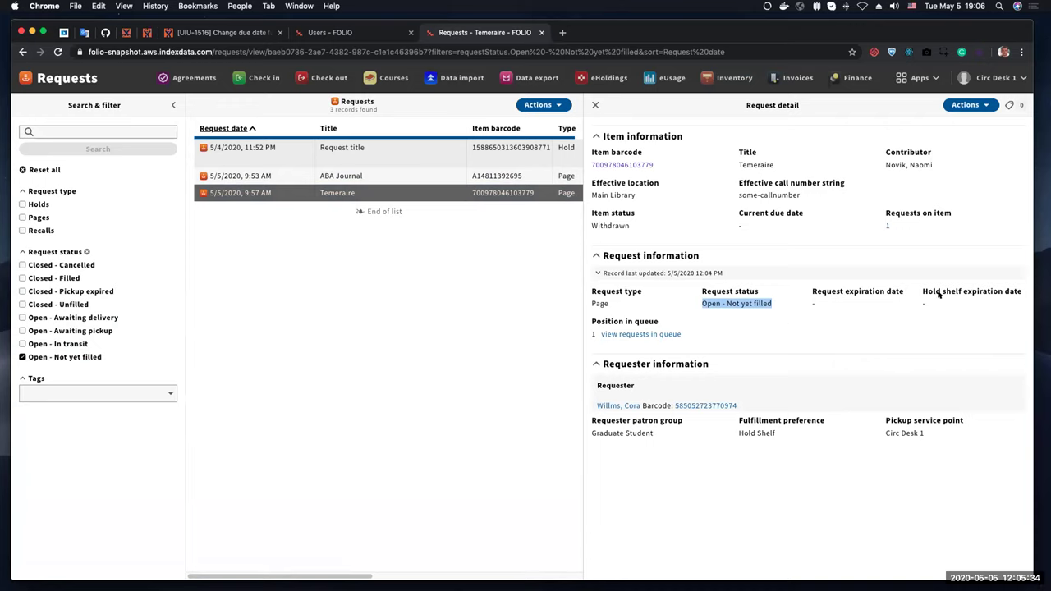
Close the Temeraire request and reset all request filters
click(596, 104)
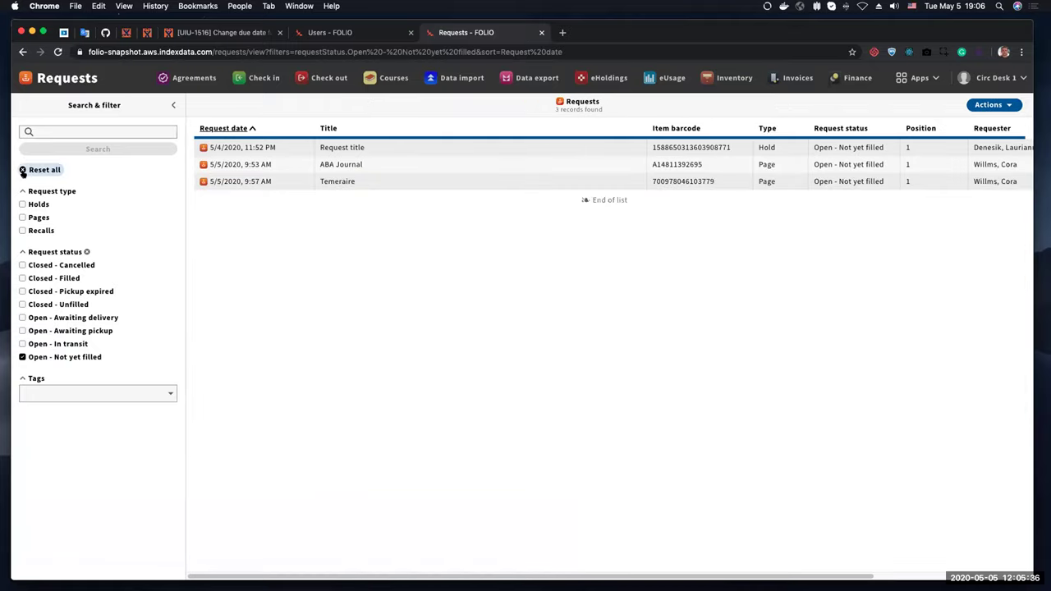
click(25, 170)
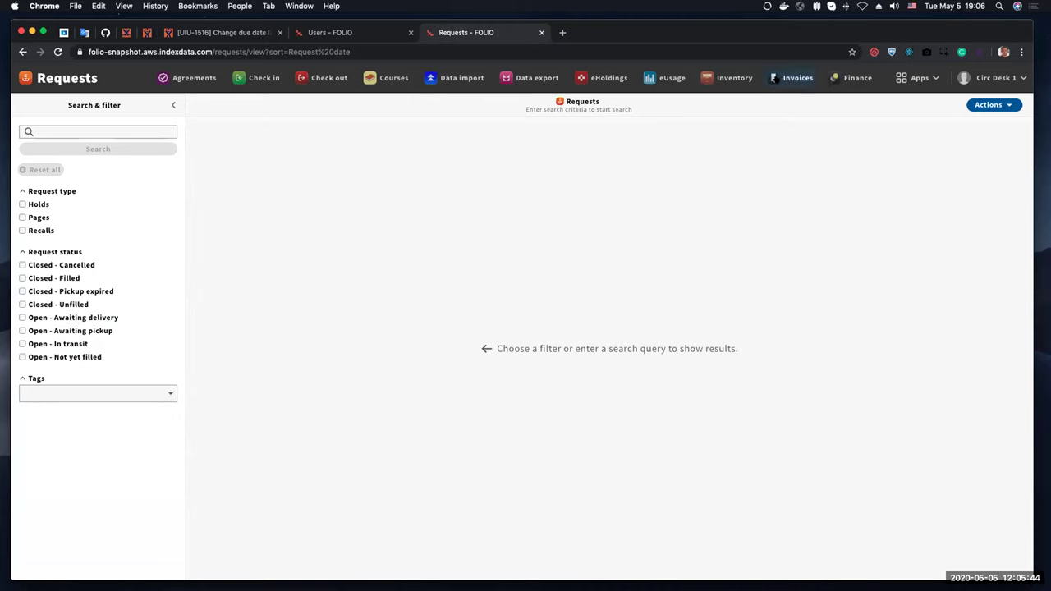
click(735, 77)
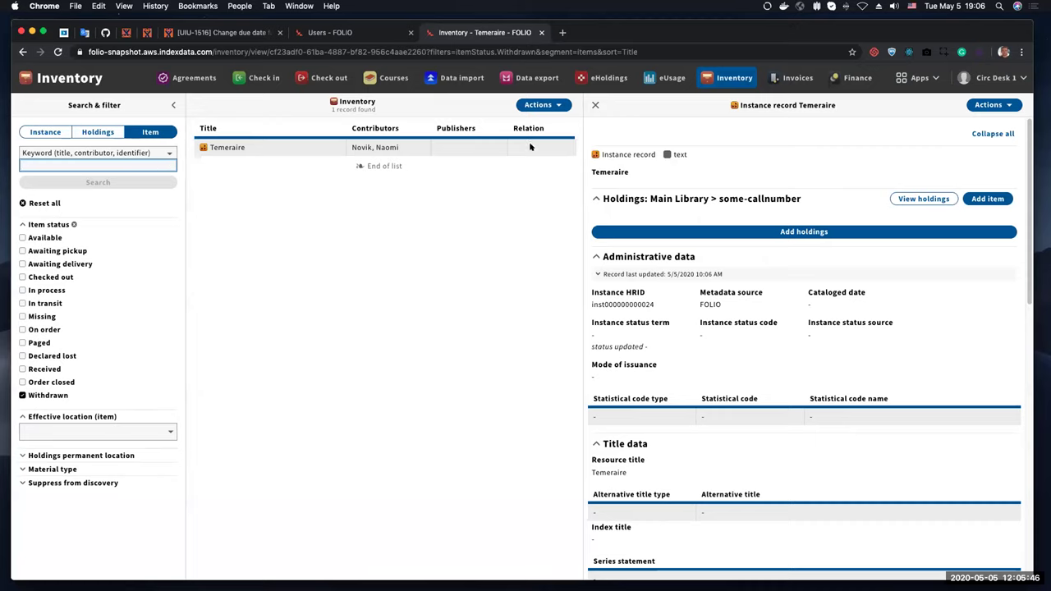
Close the Temeraire instance, look over the search field options, and clear the Withdrawn filter
click(595, 106)
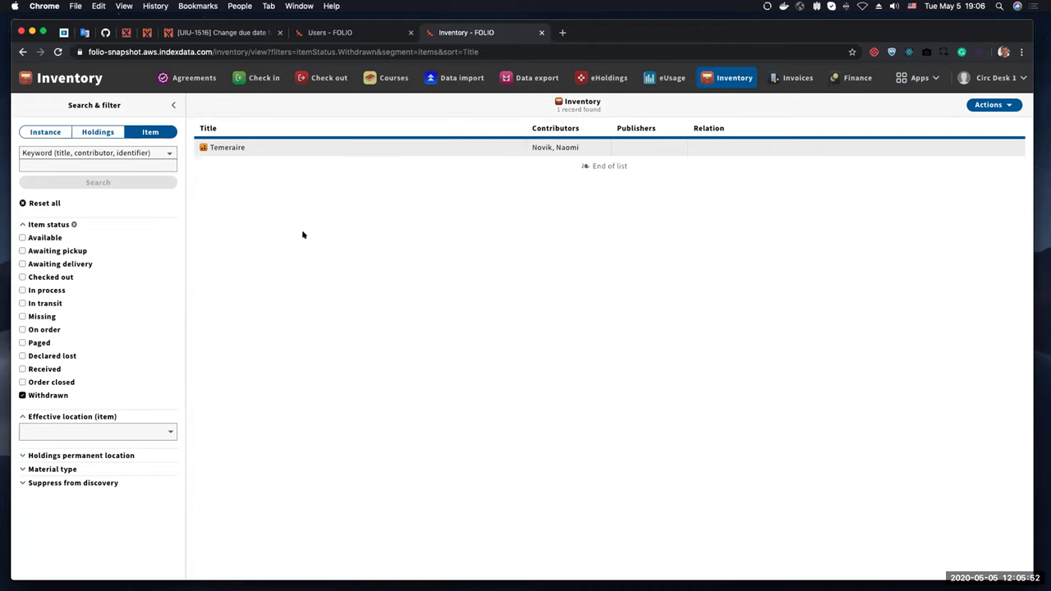
click(85, 150)
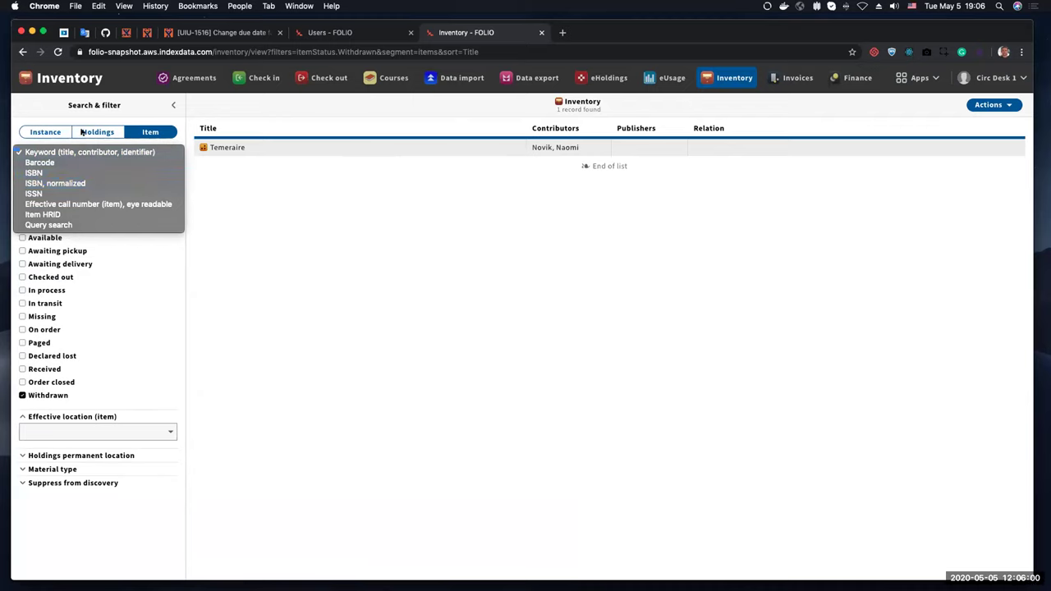
click(22, 395)
click(22, 395)
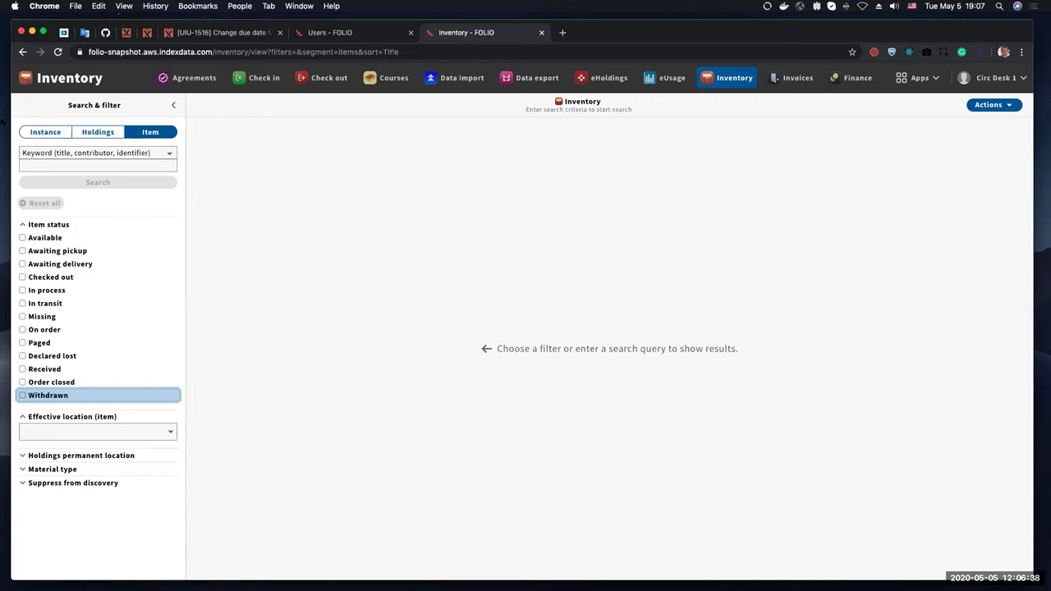
Run a keyword search for teme* and open the Temeraire instance record
click(45, 162)
text(te)
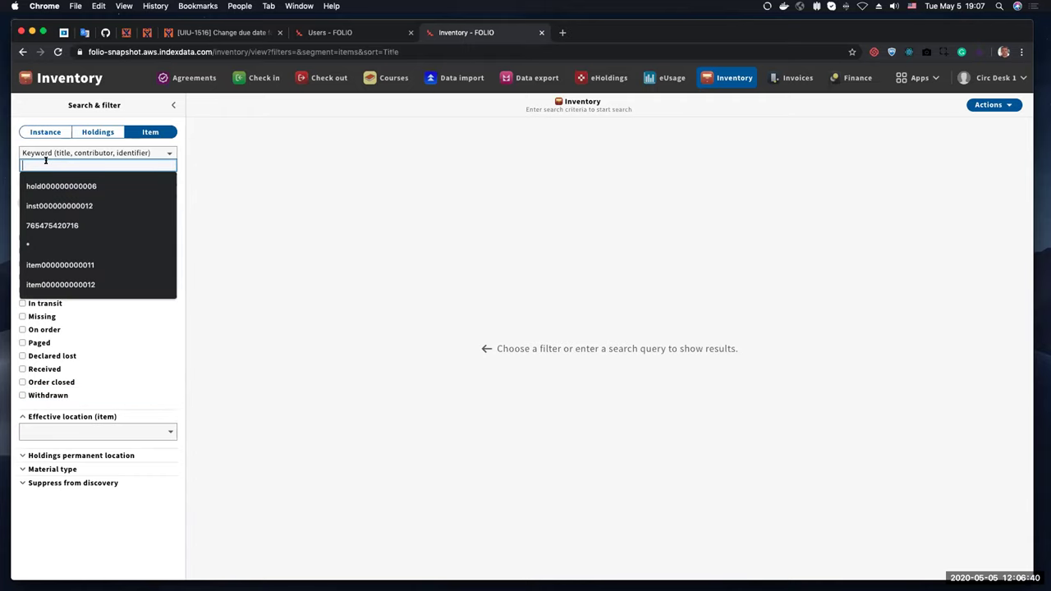
key(Down)
key(Return)
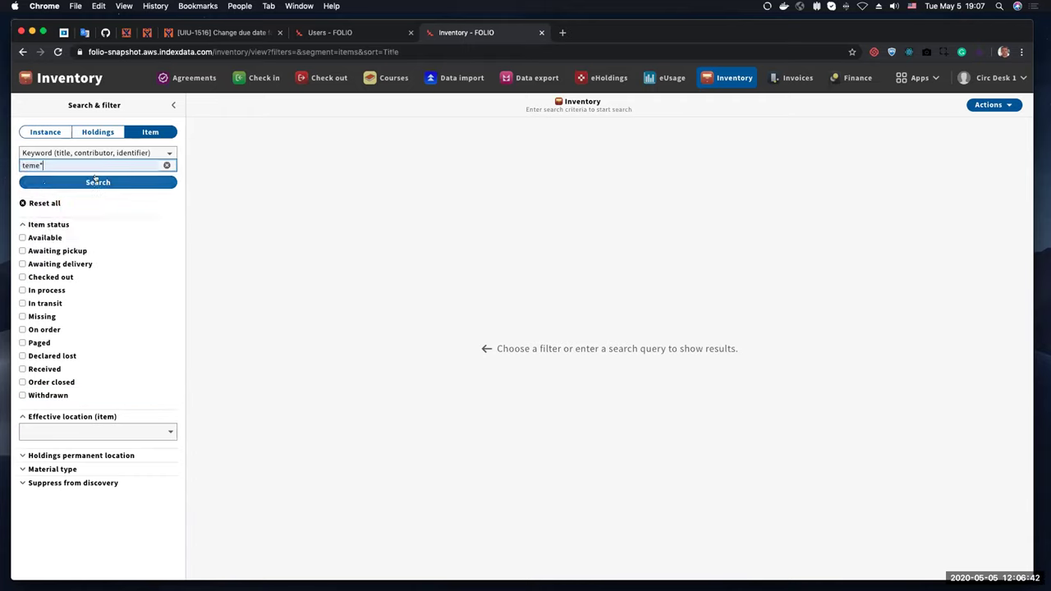
key(Return)
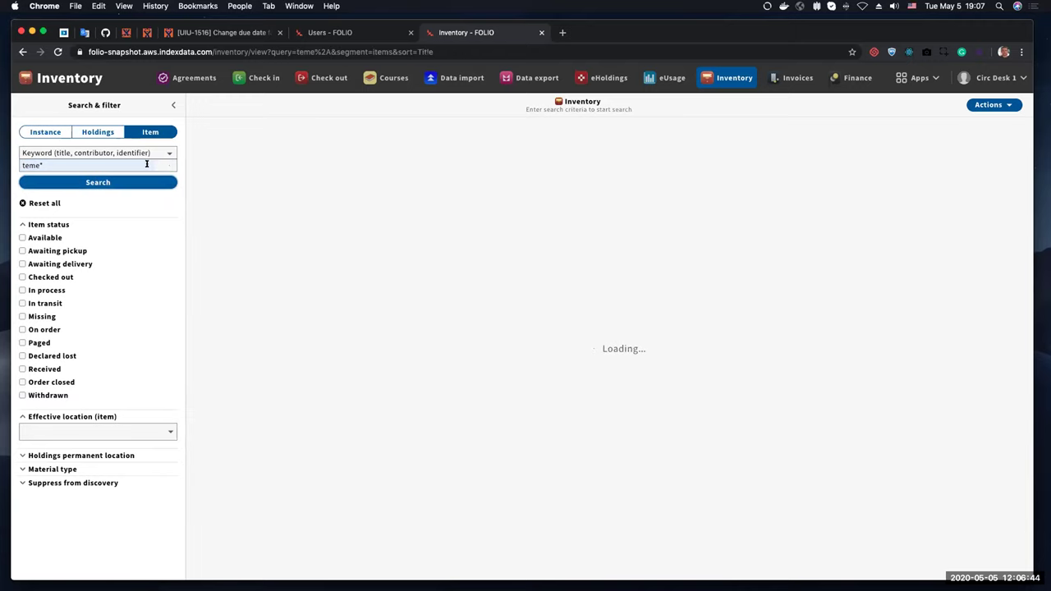
click(224, 148)
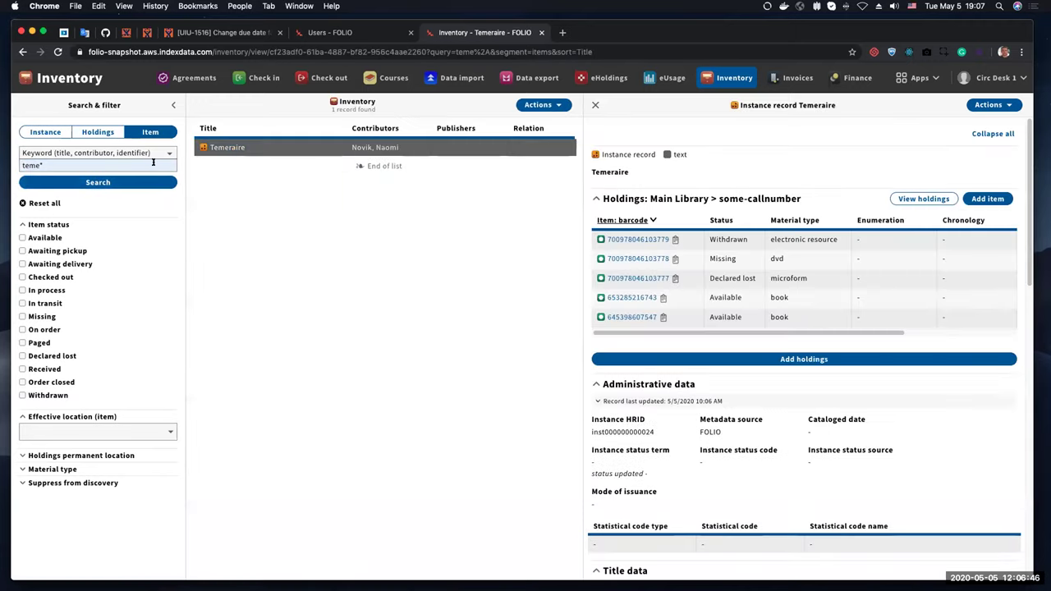
Highlight the Invalid ISBN identifier value, then close the instance record
scroll(715, 341, down, 10)
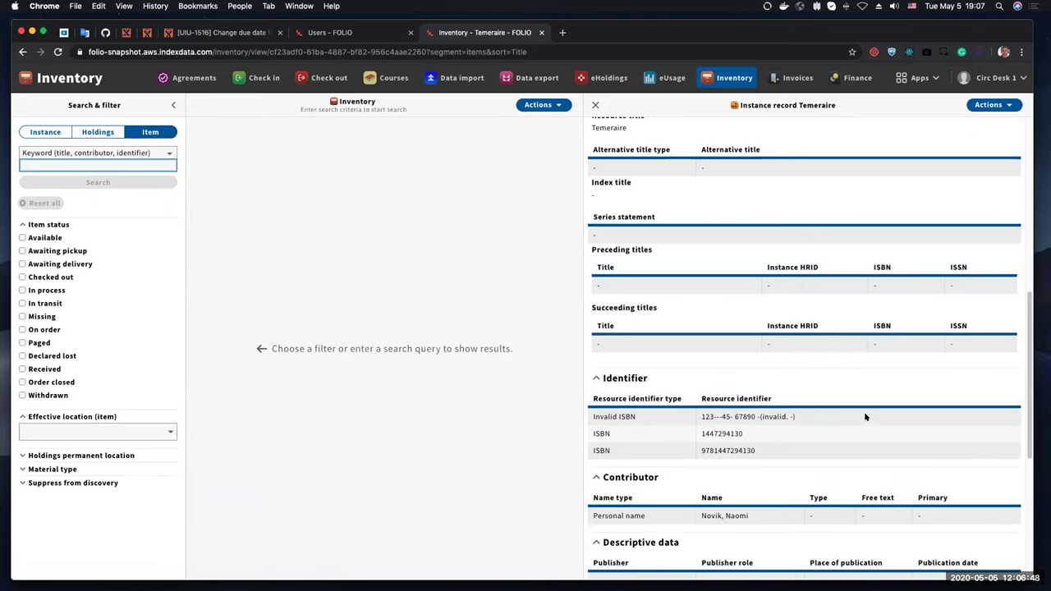
drag(700, 330, 805, 331)
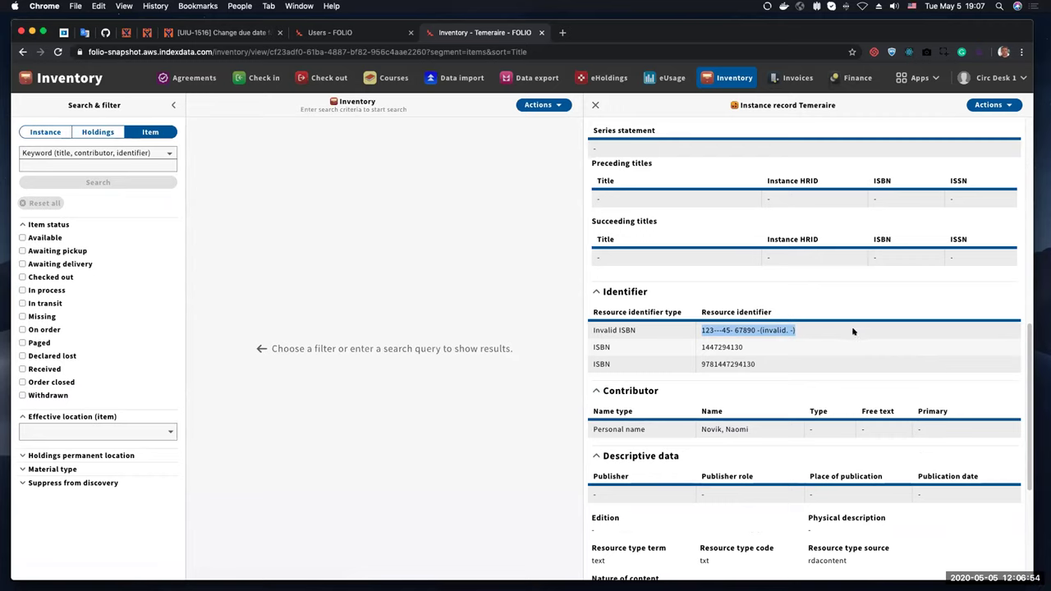
click(764, 338)
drag(794, 333, 700, 330)
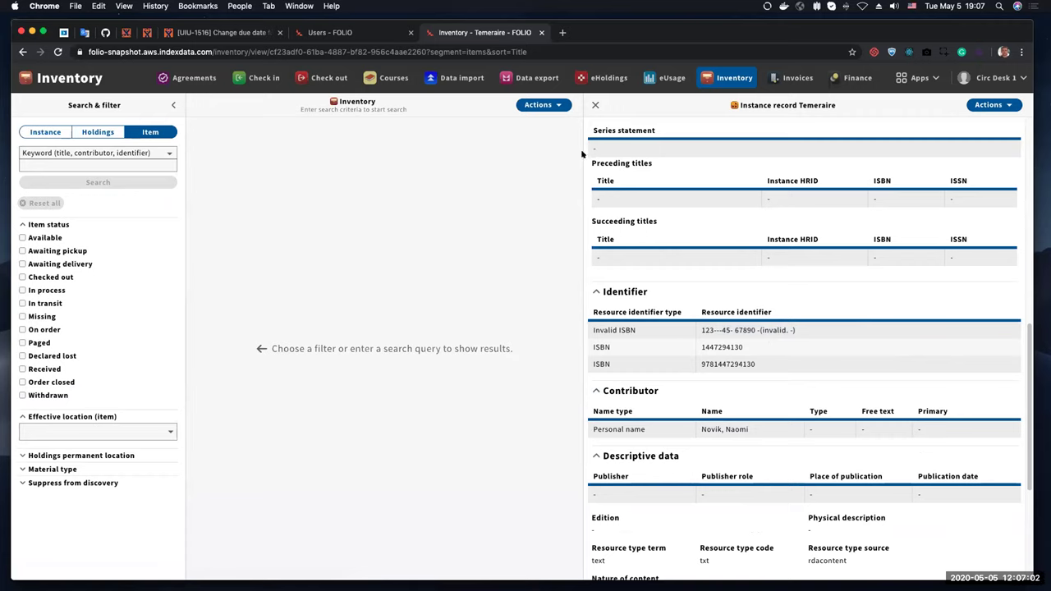
click(595, 105)
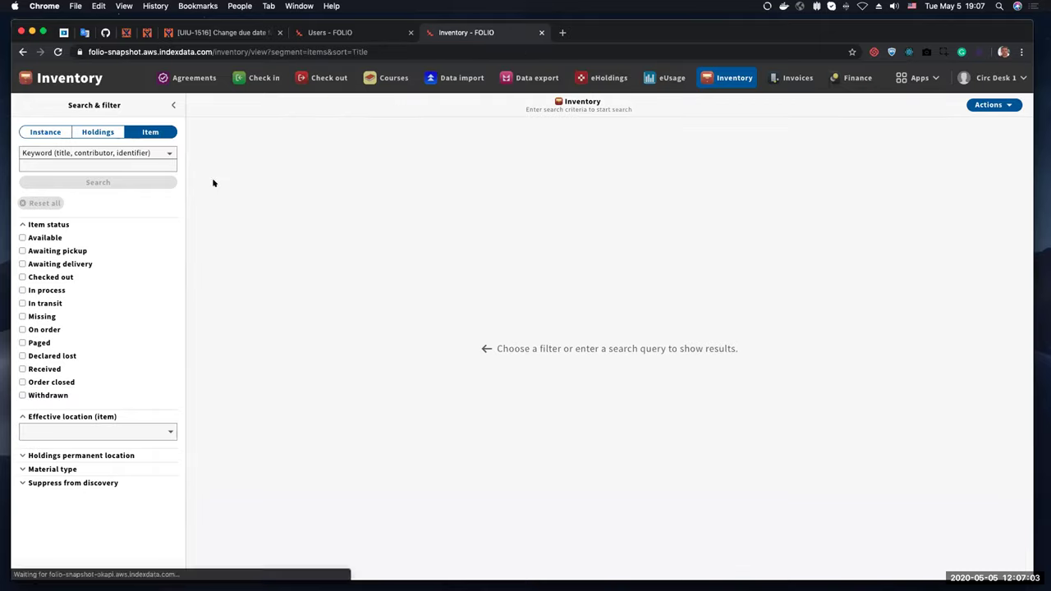
click(72, 153)
click(75, 181)
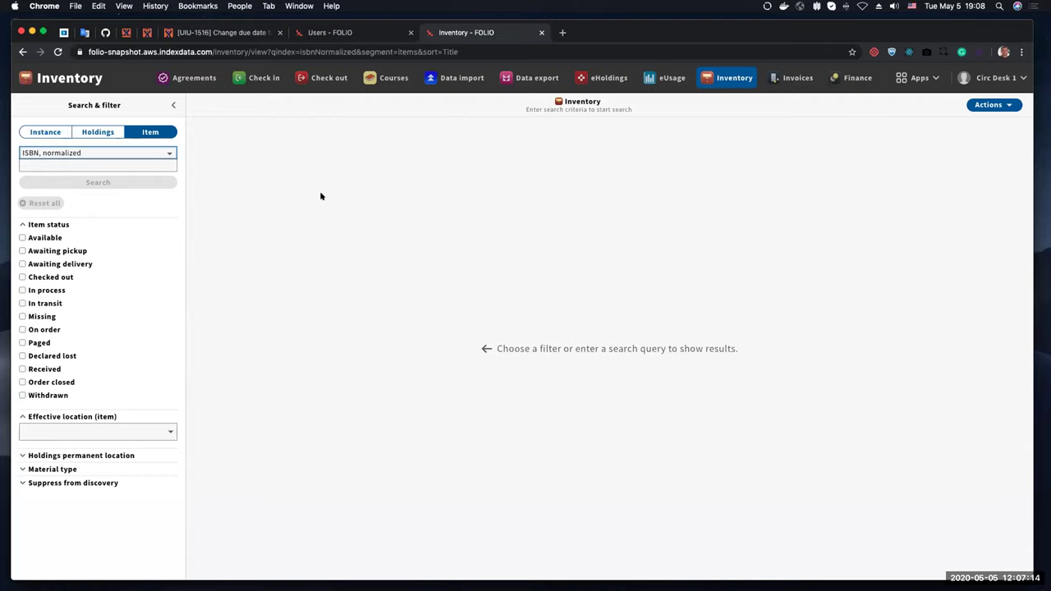
click(92, 164)
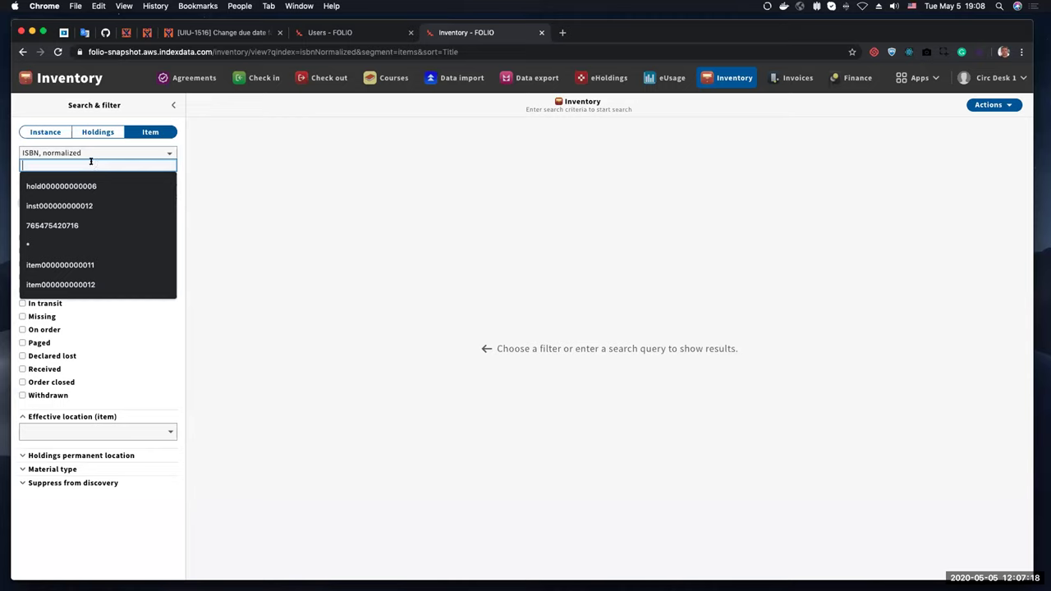
text(12345)
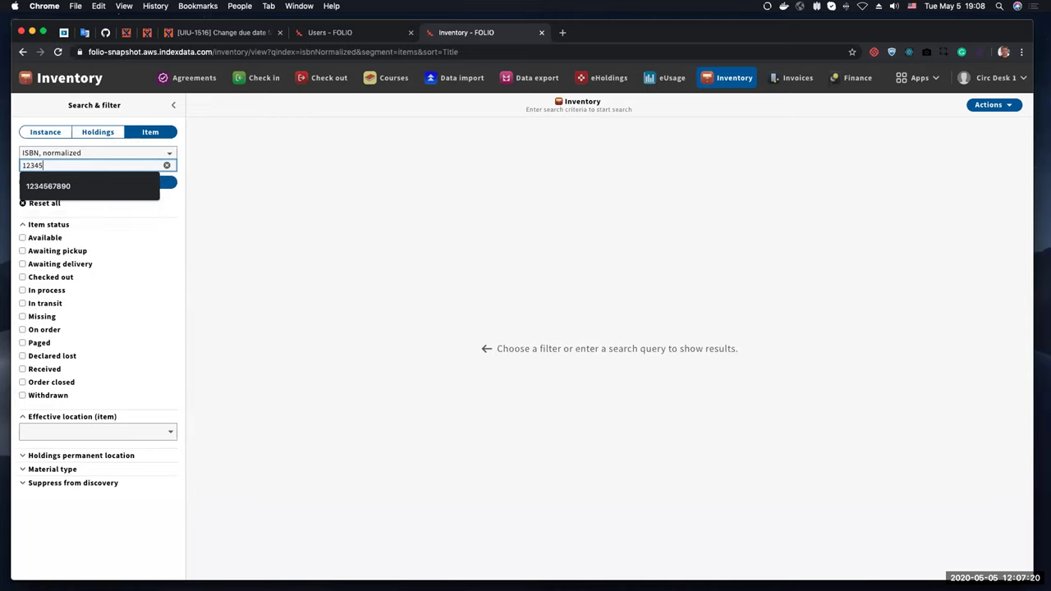
text(67890)
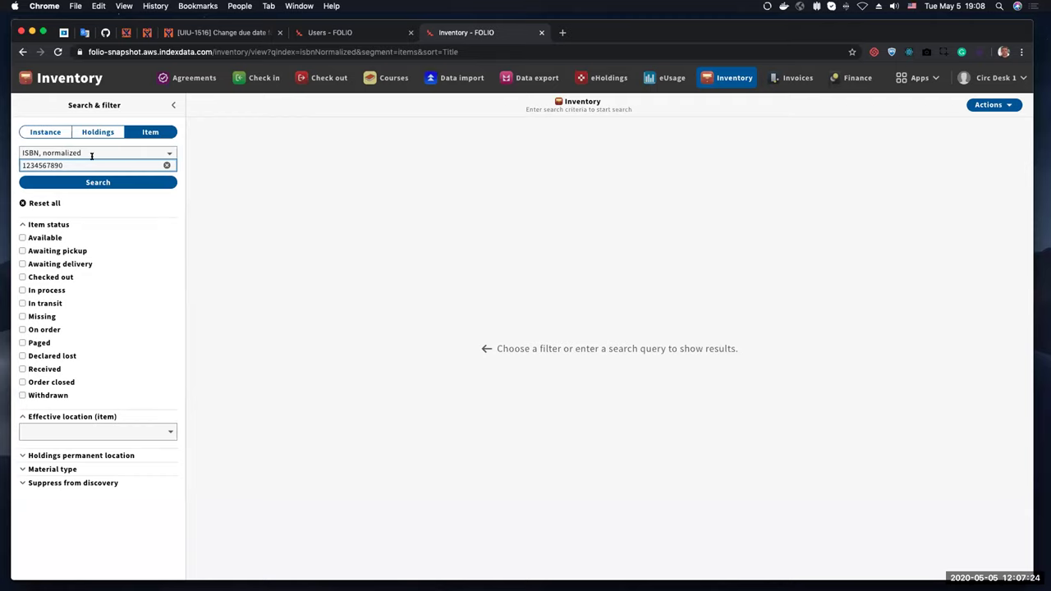
click(85, 182)
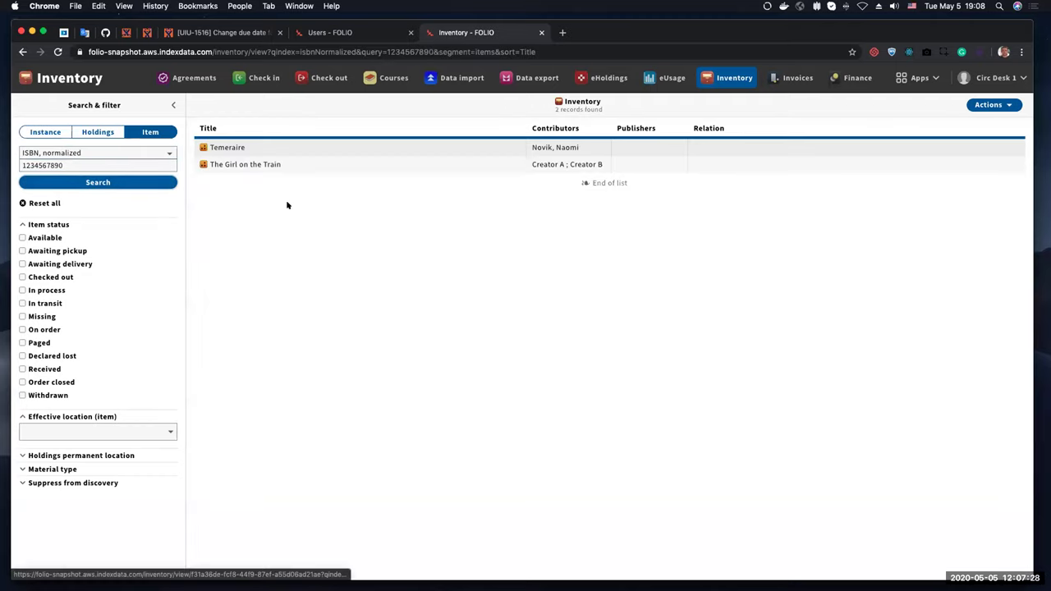
Check the identifiers in the Temeraire and The Girl on the Train records, then close the pane
click(263, 148)
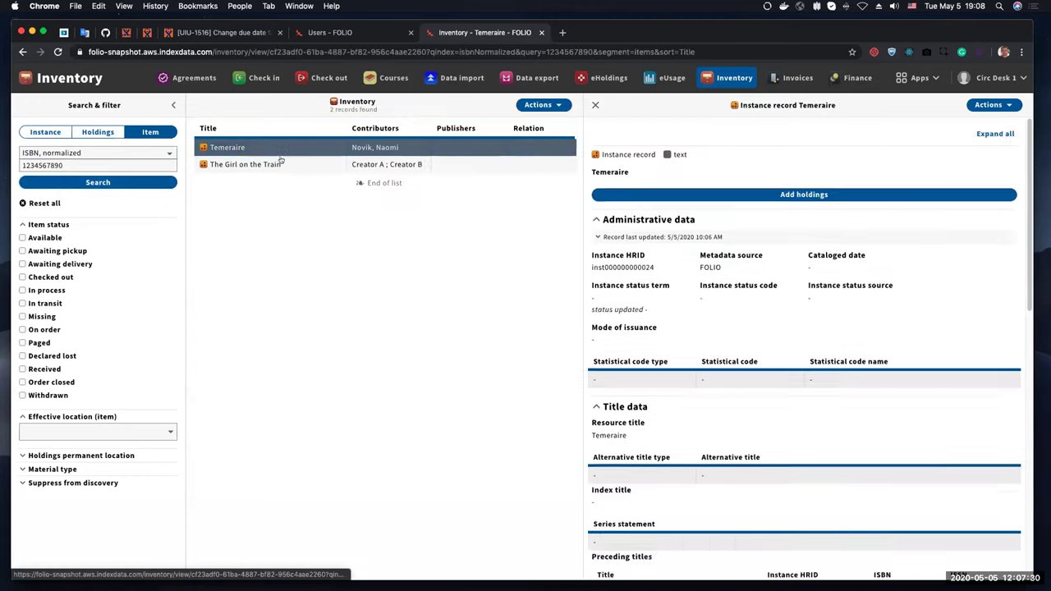
scroll(742, 397, down, 7)
scroll(735, 412, up, 3)
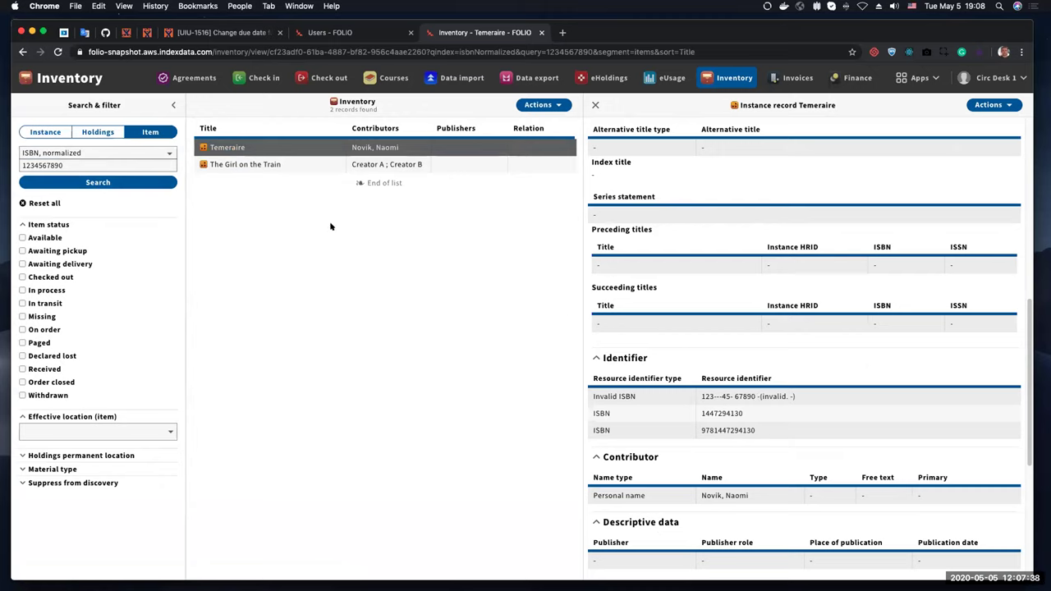
click(355, 168)
scroll(871, 489, down, 3)
scroll(855, 496, up, 5)
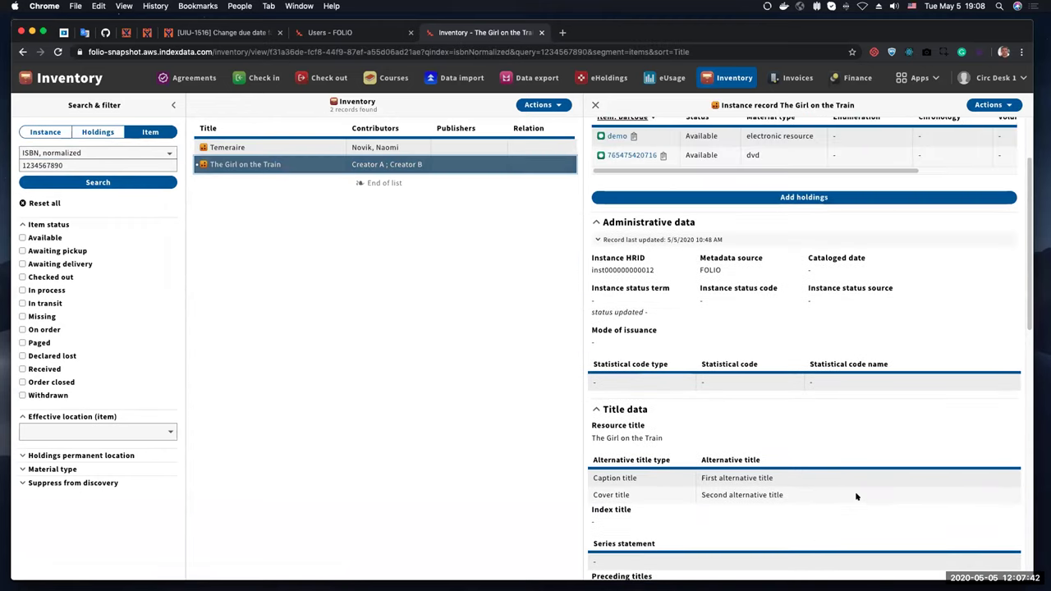
scroll(815, 426, down, 5)
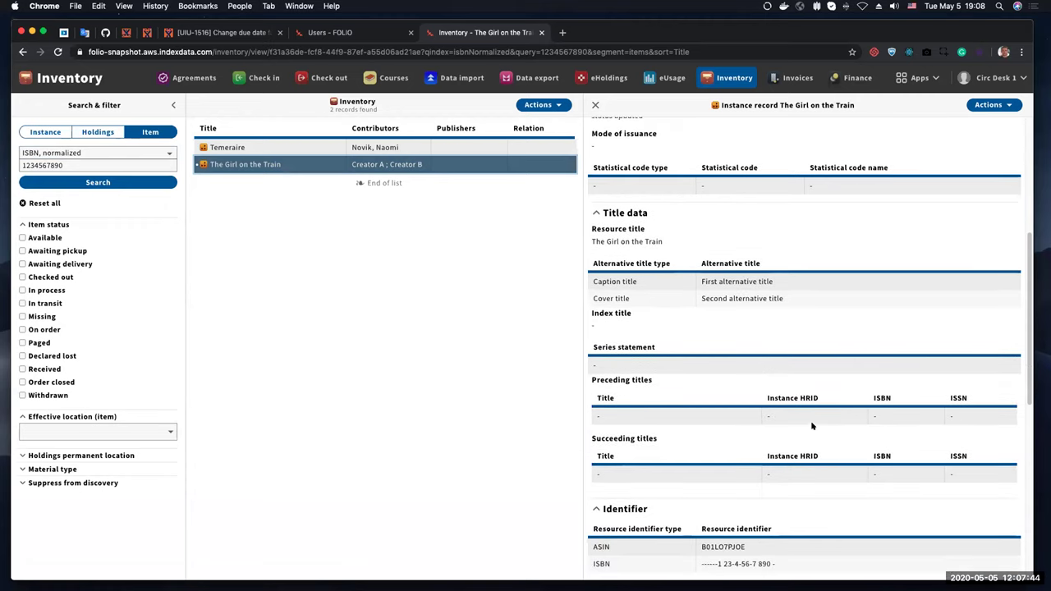
scroll(812, 426, down, 2)
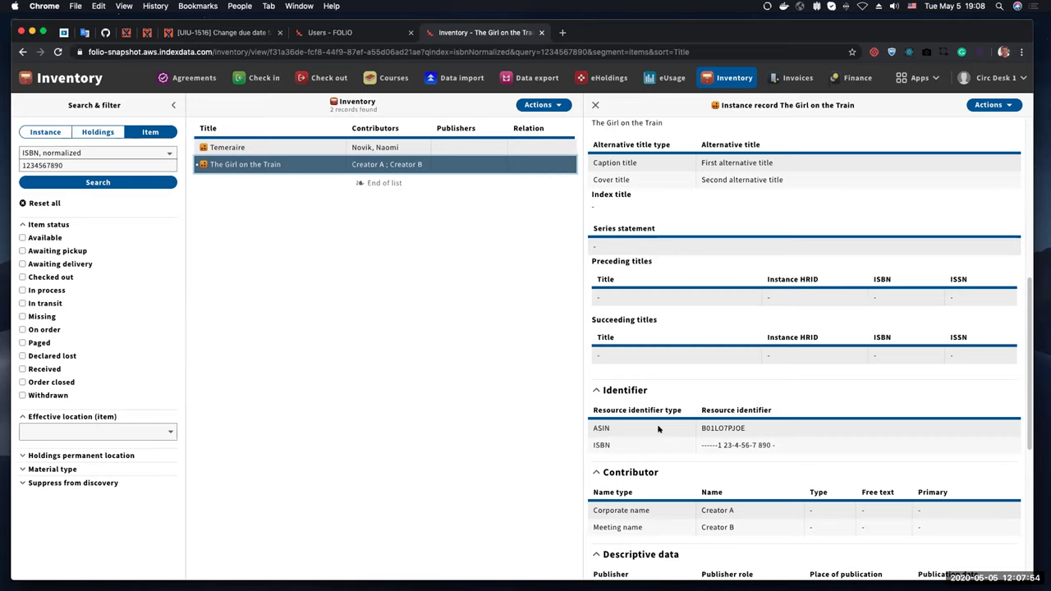
click(595, 105)
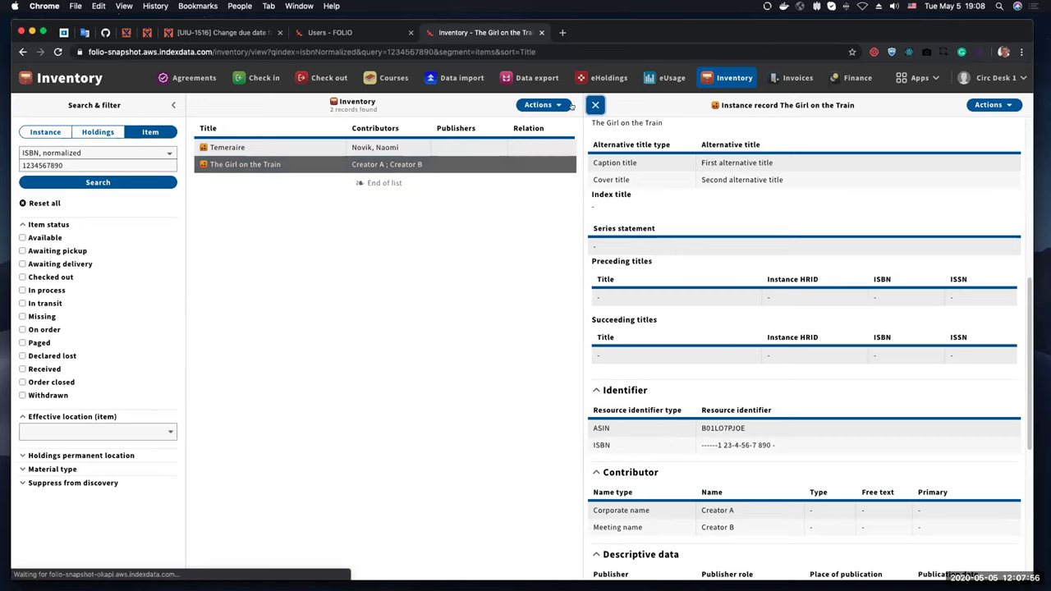
click(79, 153)
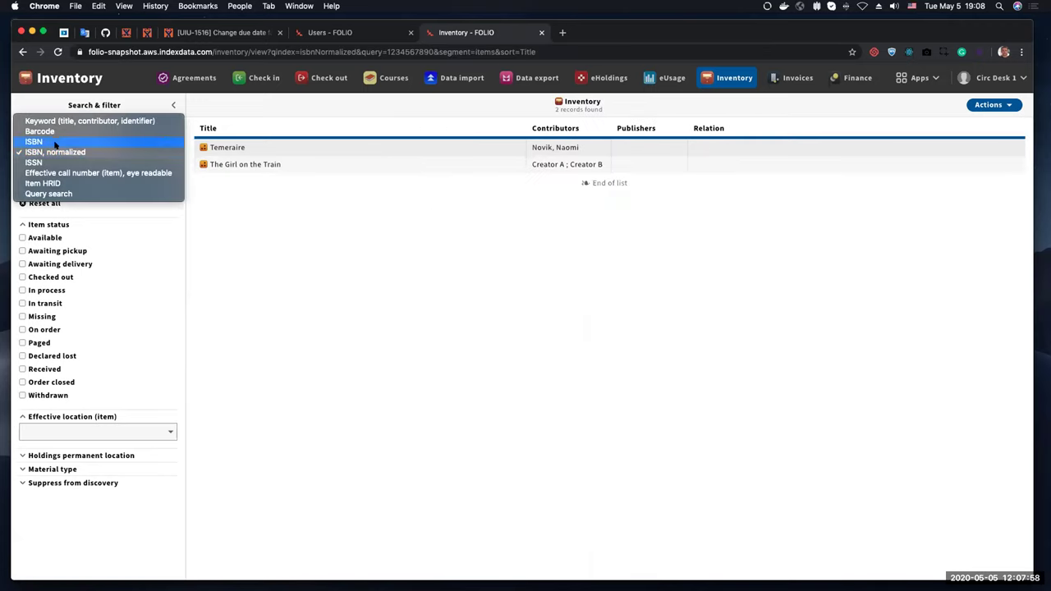
Try the ISBN and Keyword search options, then return to ISBN, normalized
click(55, 143)
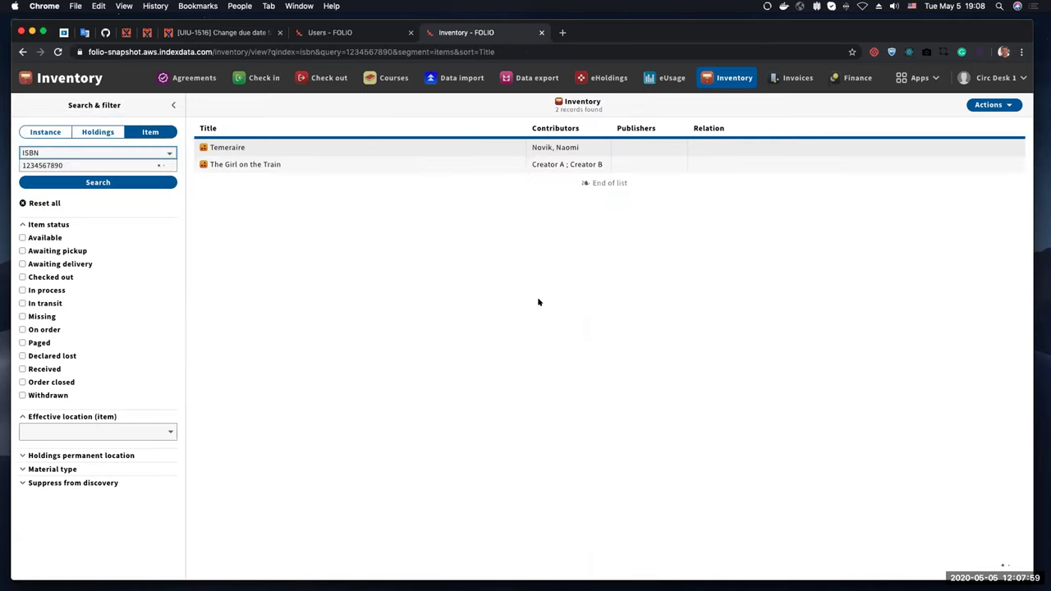
click(55, 150)
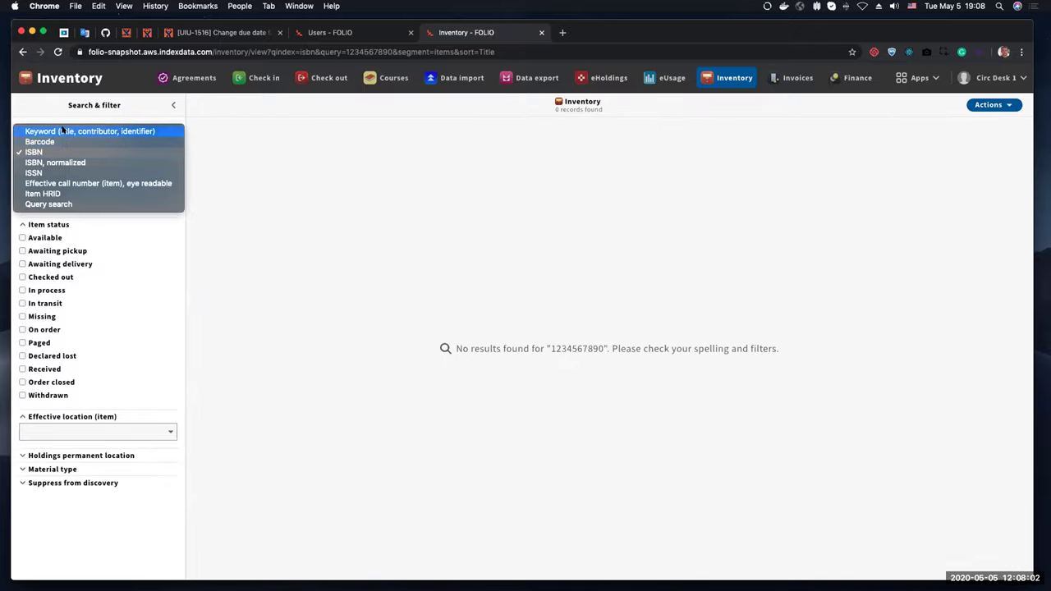
click(62, 132)
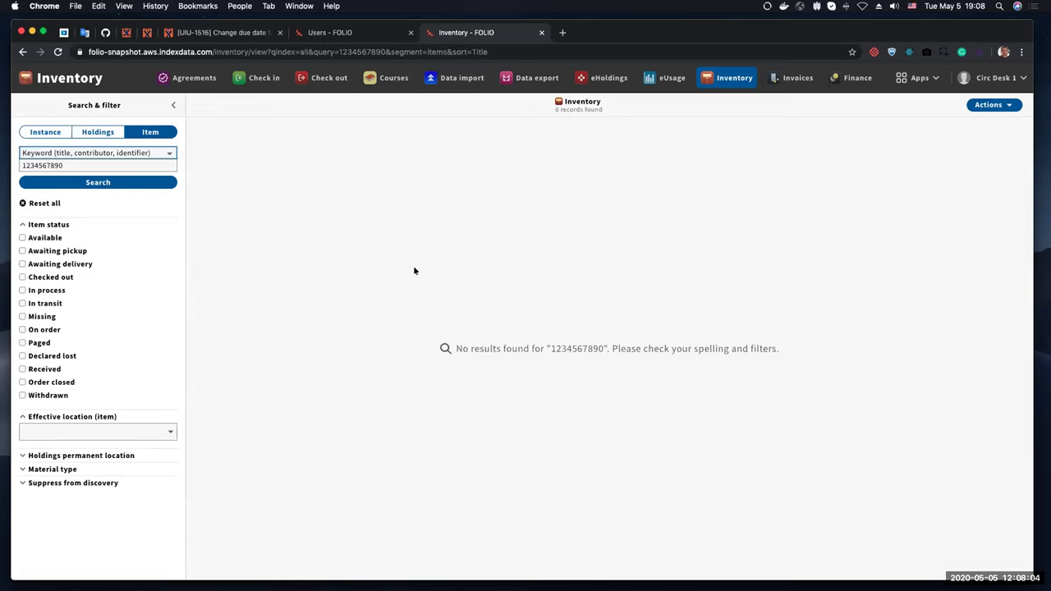
click(74, 155)
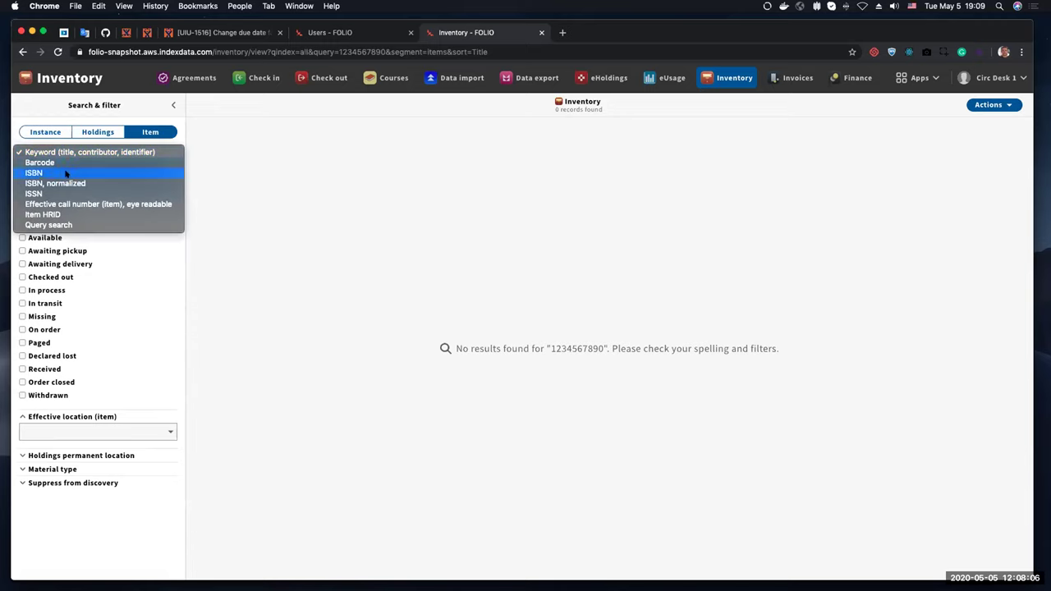
click(66, 183)
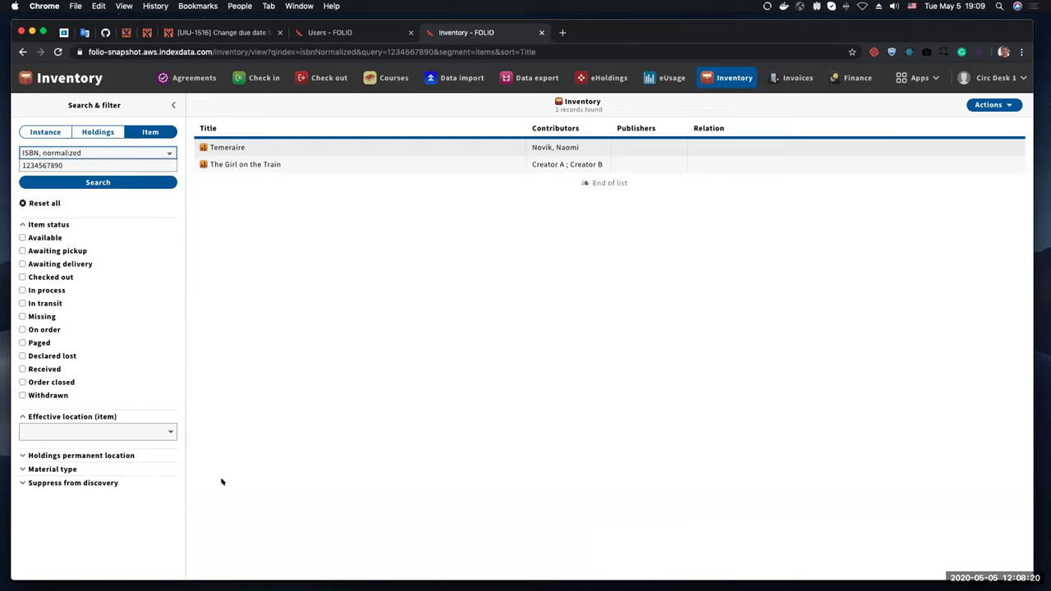
Switch Inventory to instance searching and toggle the Date updated filter open and closed
click(46, 131)
click(74, 374)
click(75, 374)
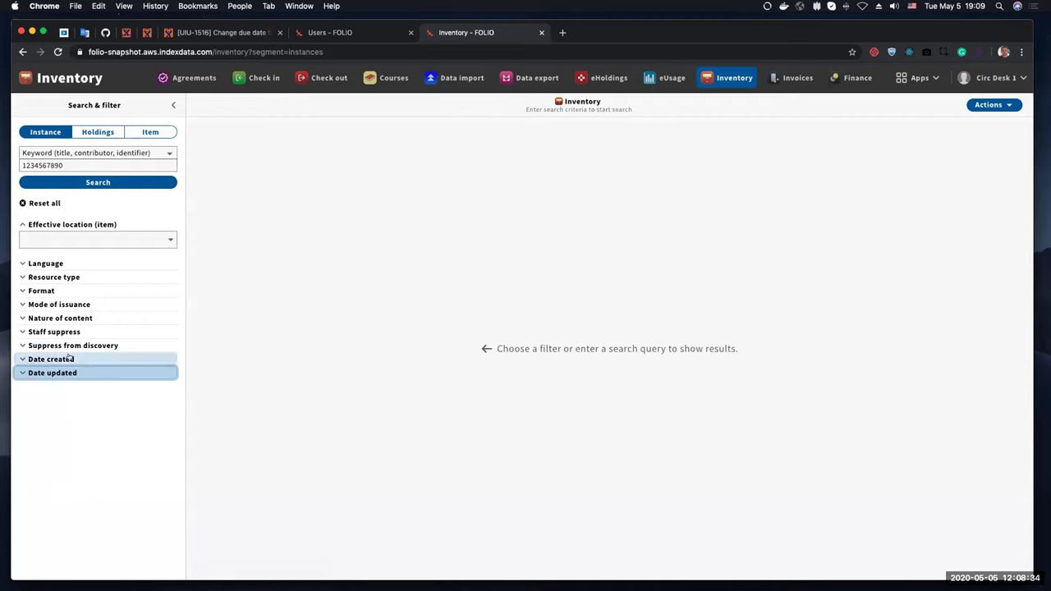
Filter instances by Date updated from 2020-05-05 to 2020-05-05 and apply
click(70, 359)
click(70, 359)
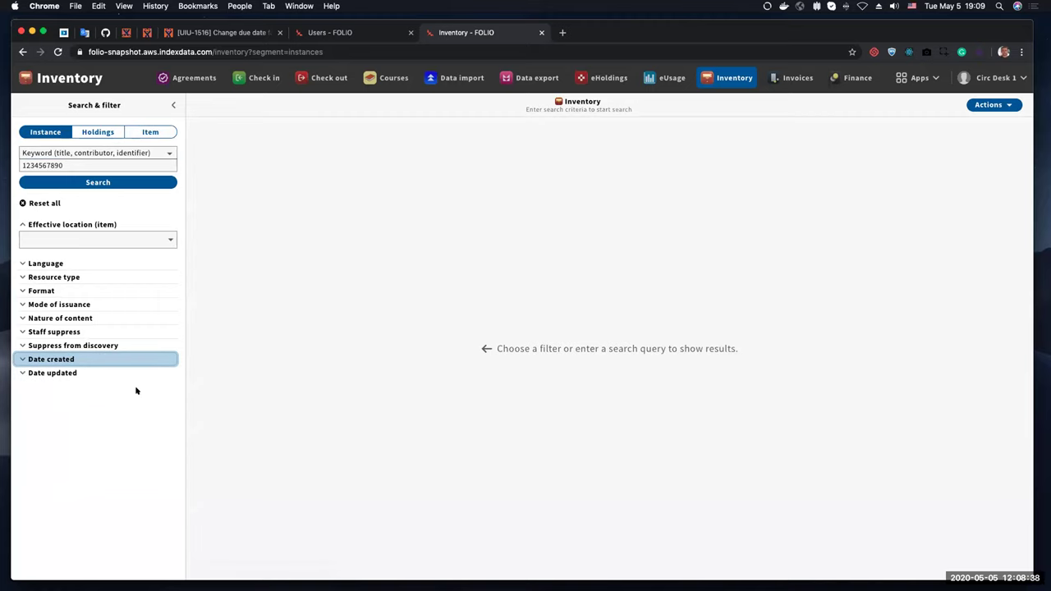
click(71, 373)
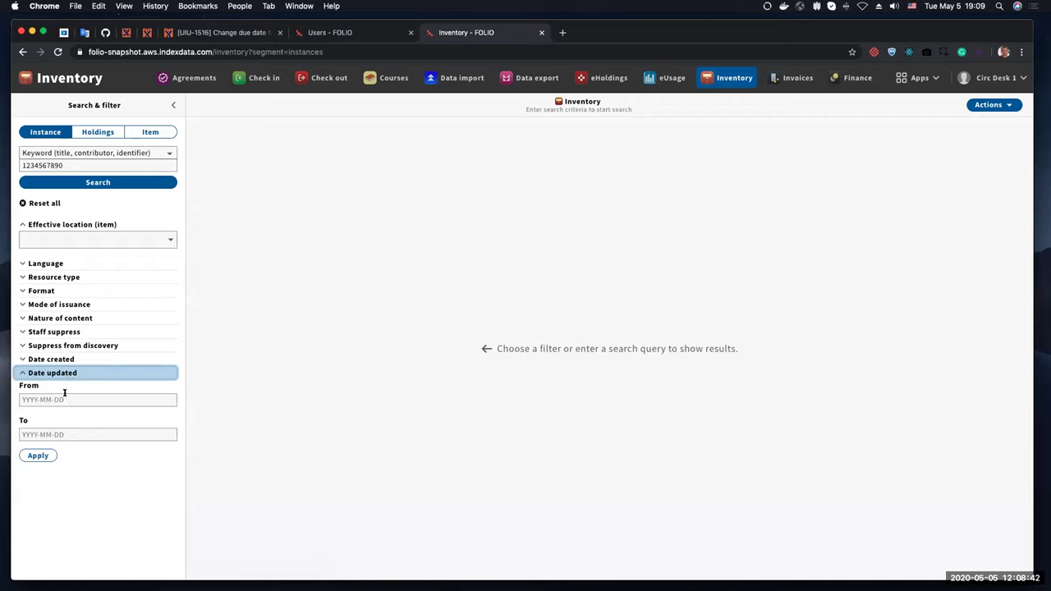
click(65, 397)
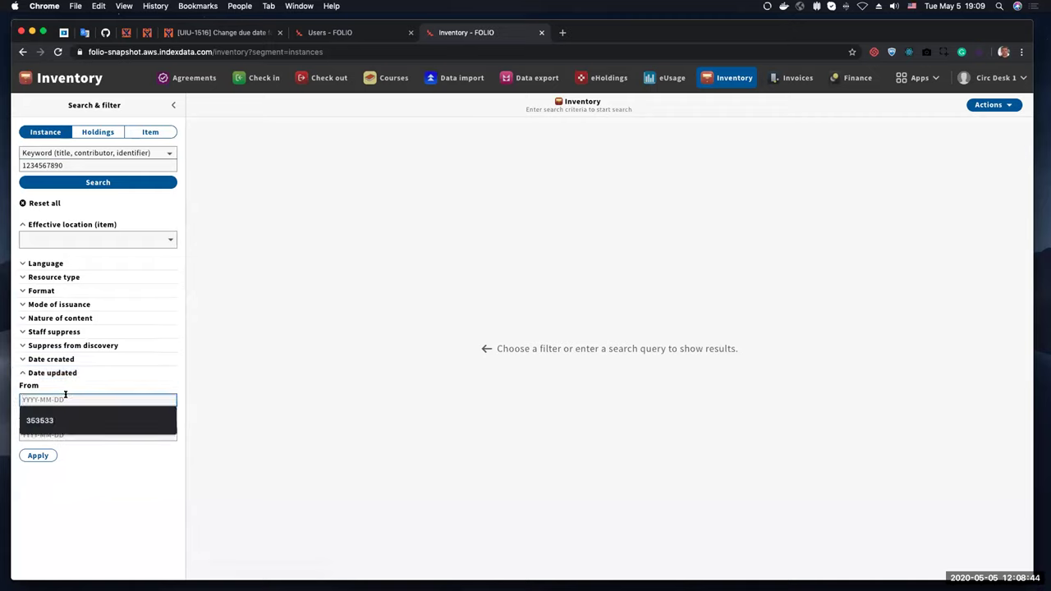
text(2020-05-05)
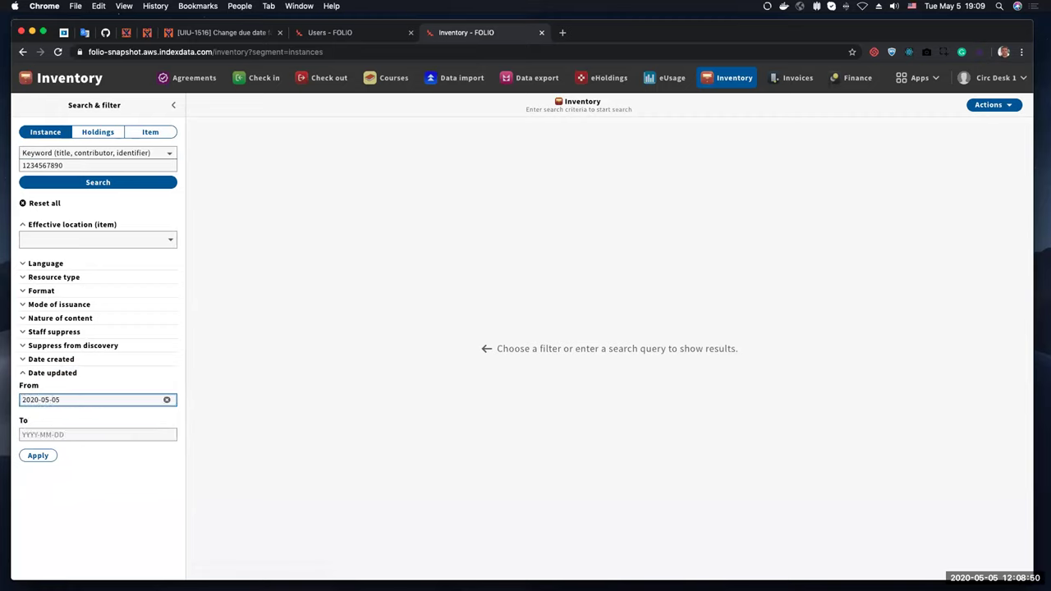
click(76, 434)
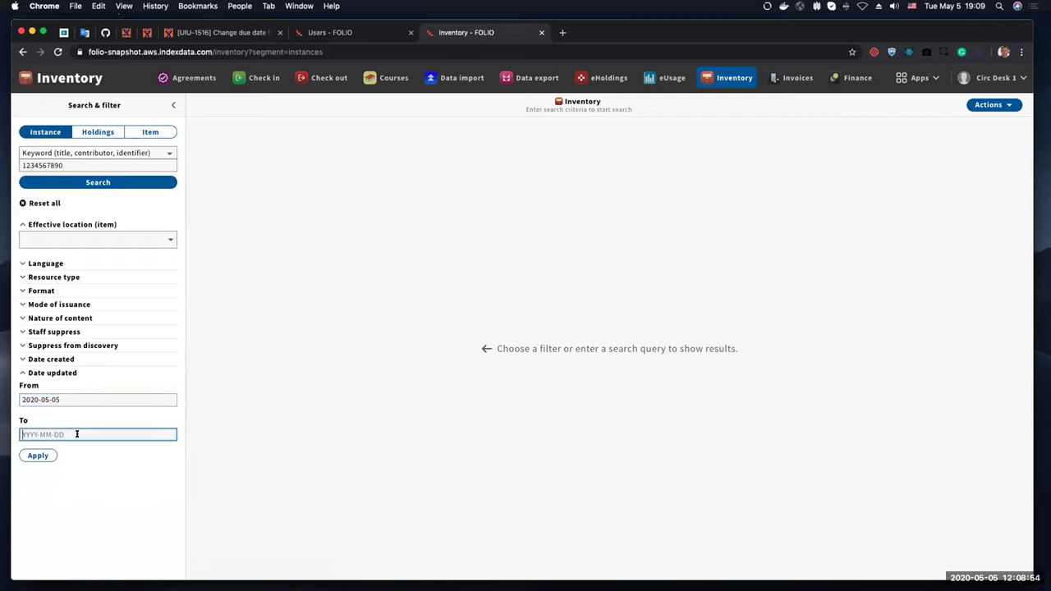
text(2020-05-05)
click(38, 454)
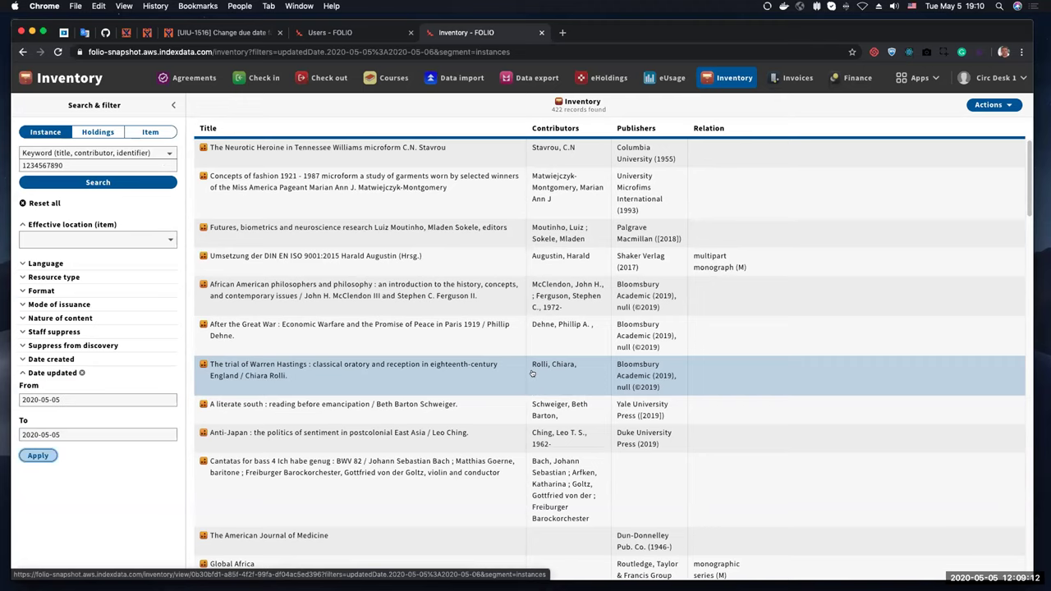
Open the 'African American philosophers and philosophy' instance from the results
click(261, 286)
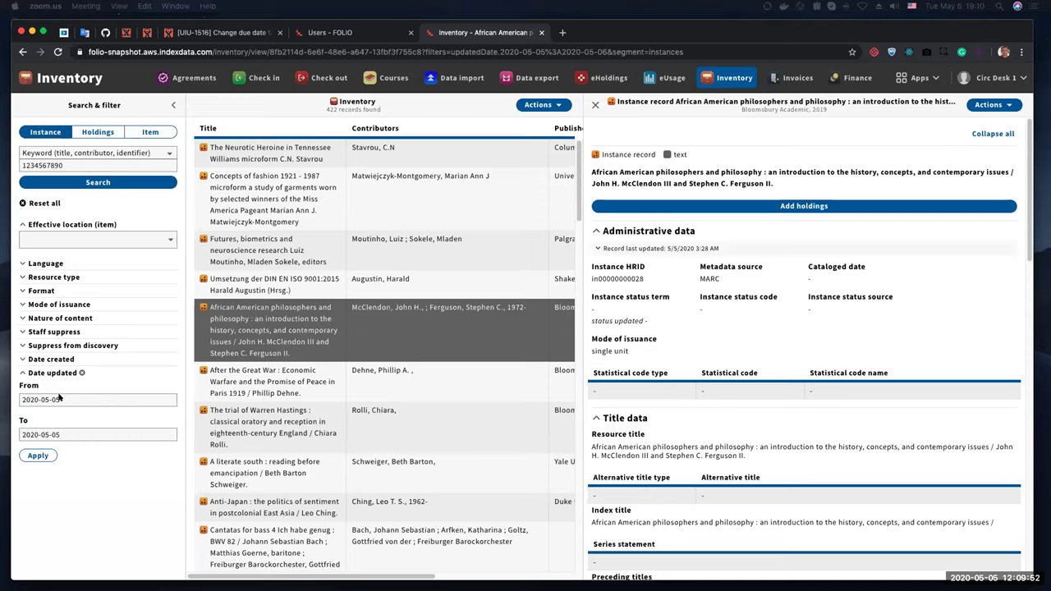
Change the Date updated start date to 2020-05-04 and apply the range
click(62, 398)
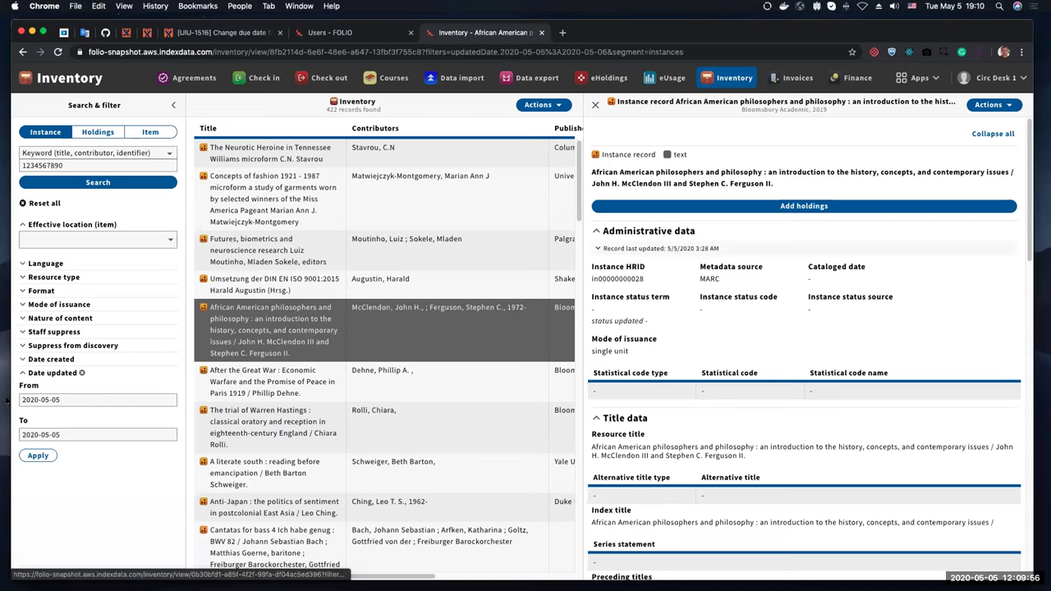
click(76, 399)
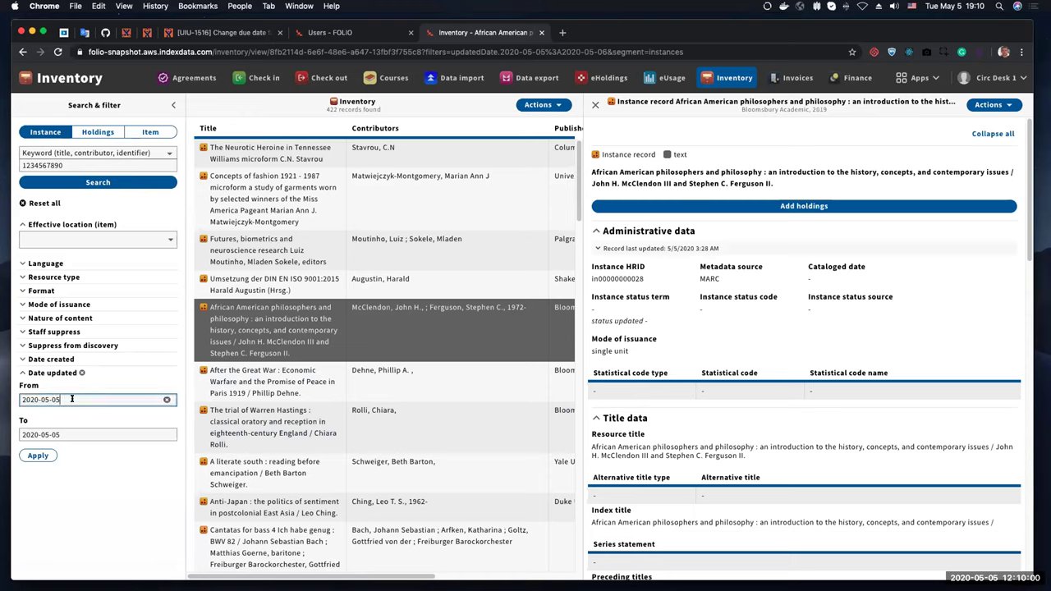
click(67, 435)
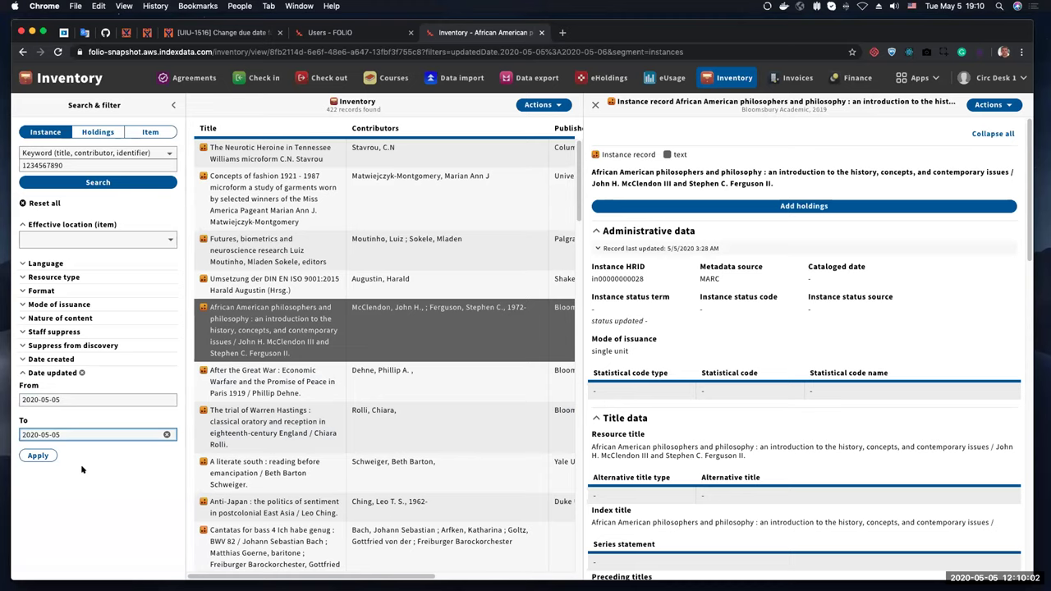
click(82, 397)
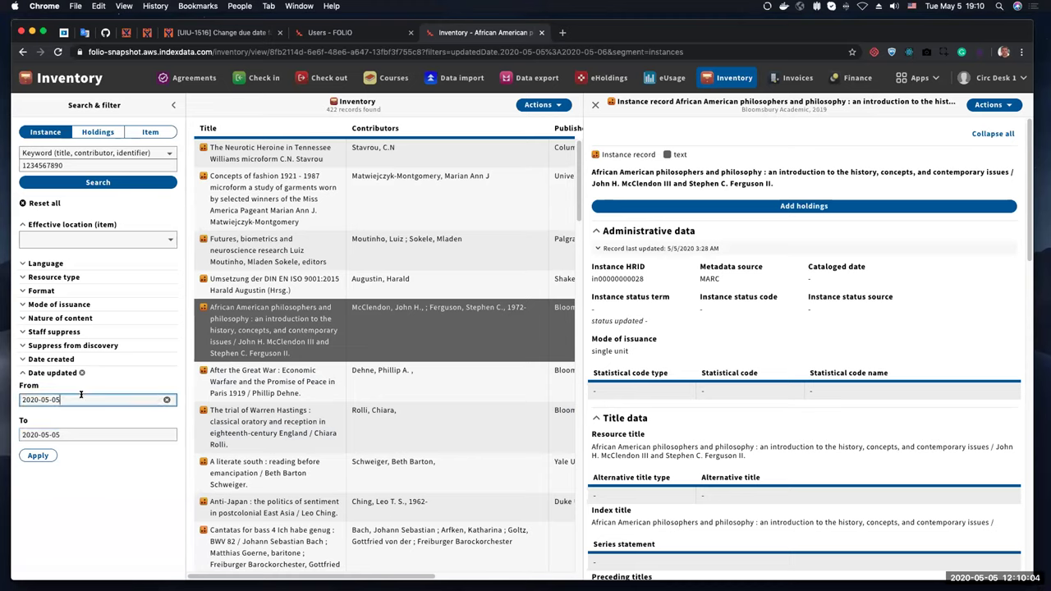
key(BackSpace)
text(4)
click(41, 456)
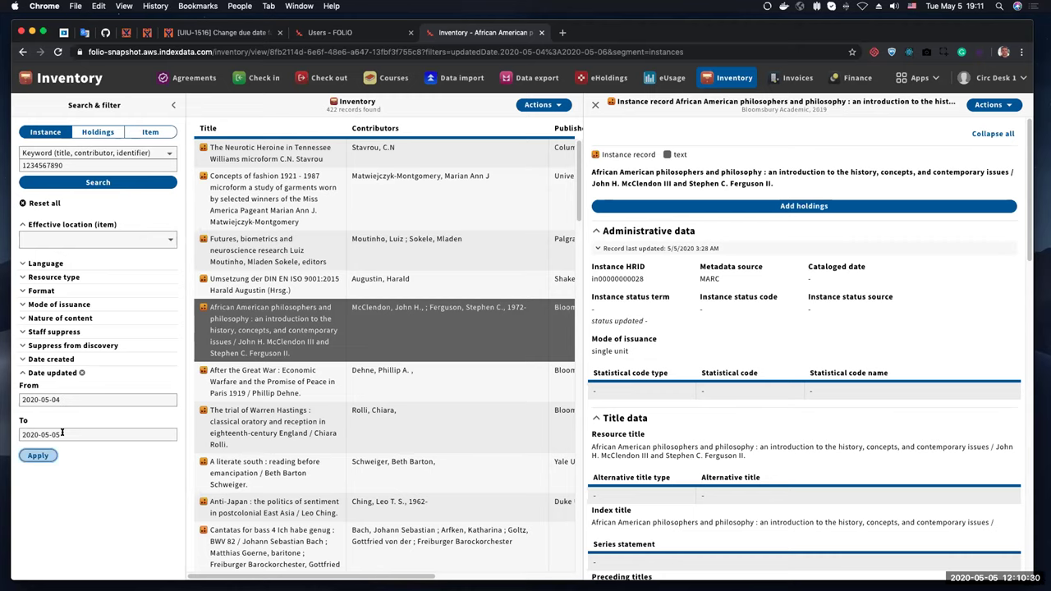
Clear the Date updated end date and apply the filter again
triple_click(62, 434)
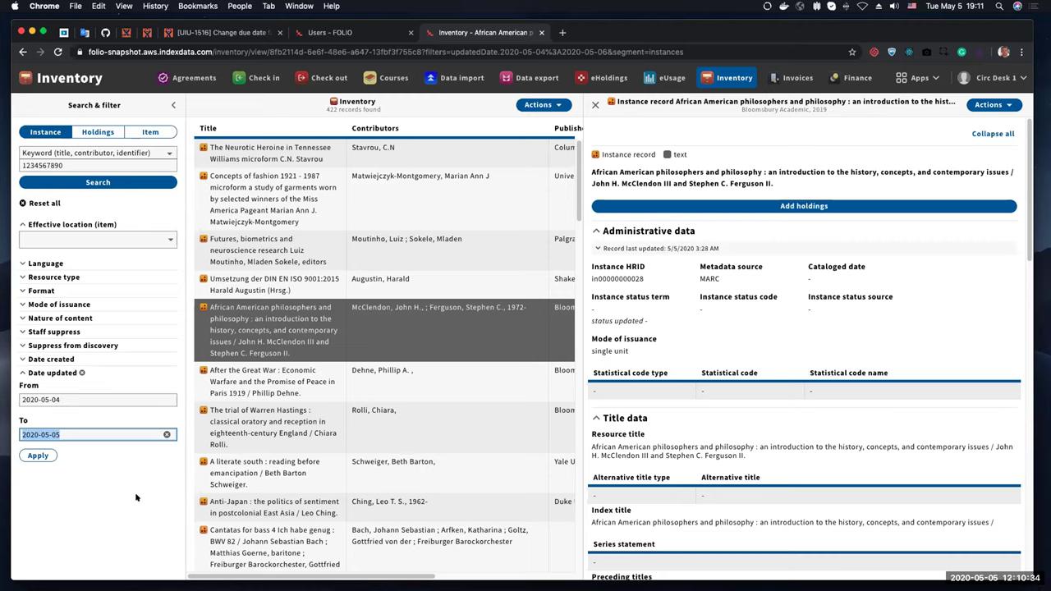
click(166, 435)
click(38, 456)
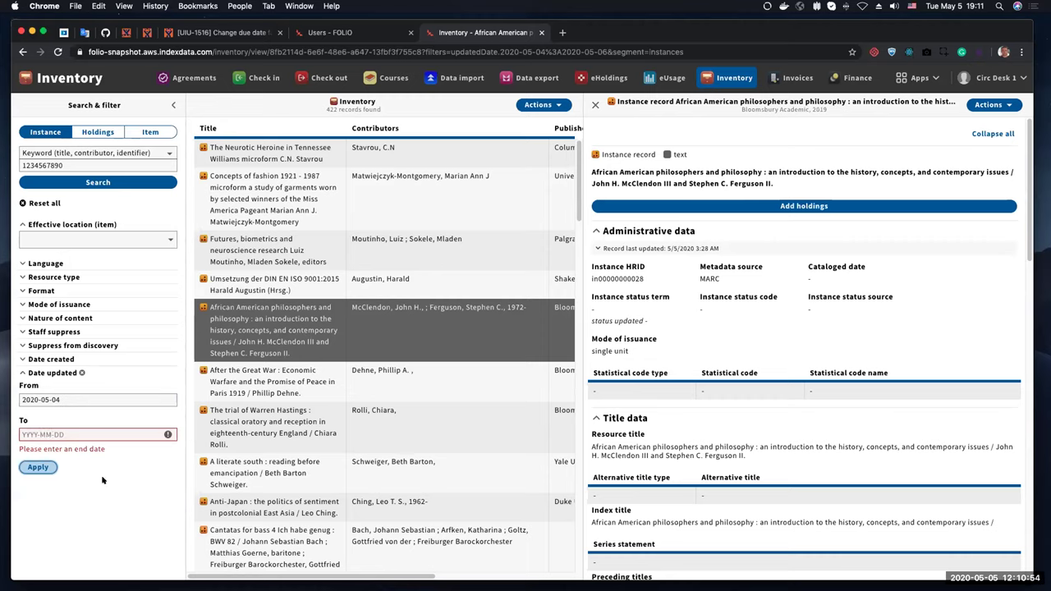
click(77, 432)
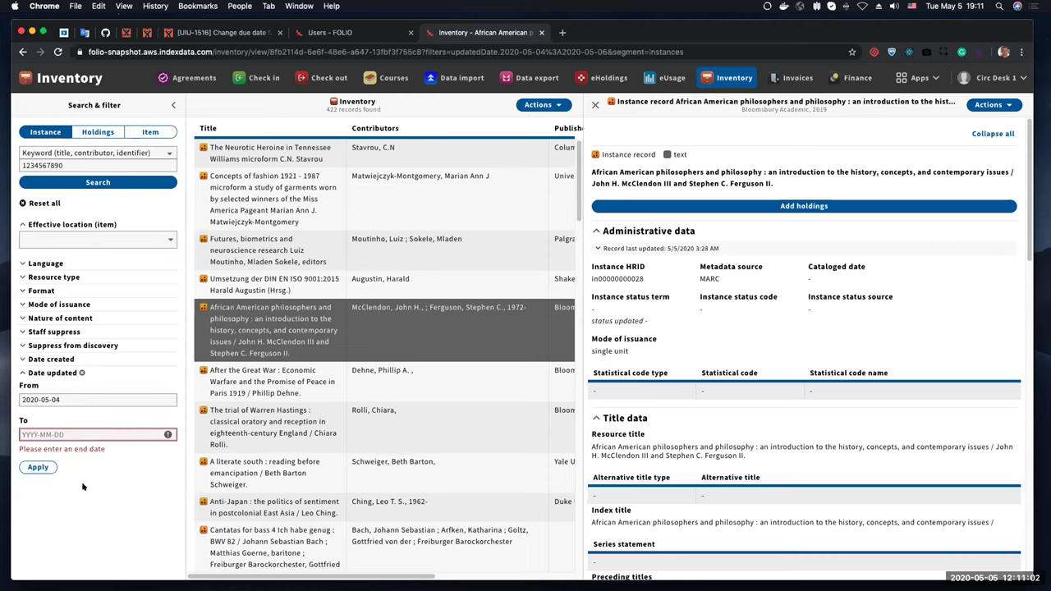
click(67, 435)
Put the cursor in the Date updated From field
click(58, 399)
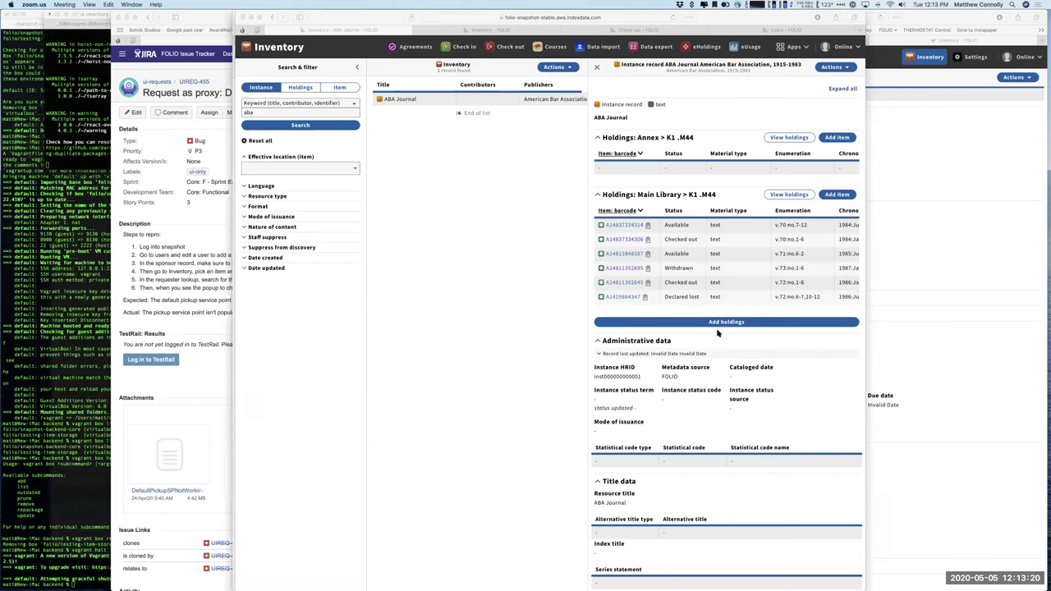
Edit the ABA Journal instance, set its status term to Cataloged (cat), and save
click(832, 71)
click(832, 69)
click(756, 80)
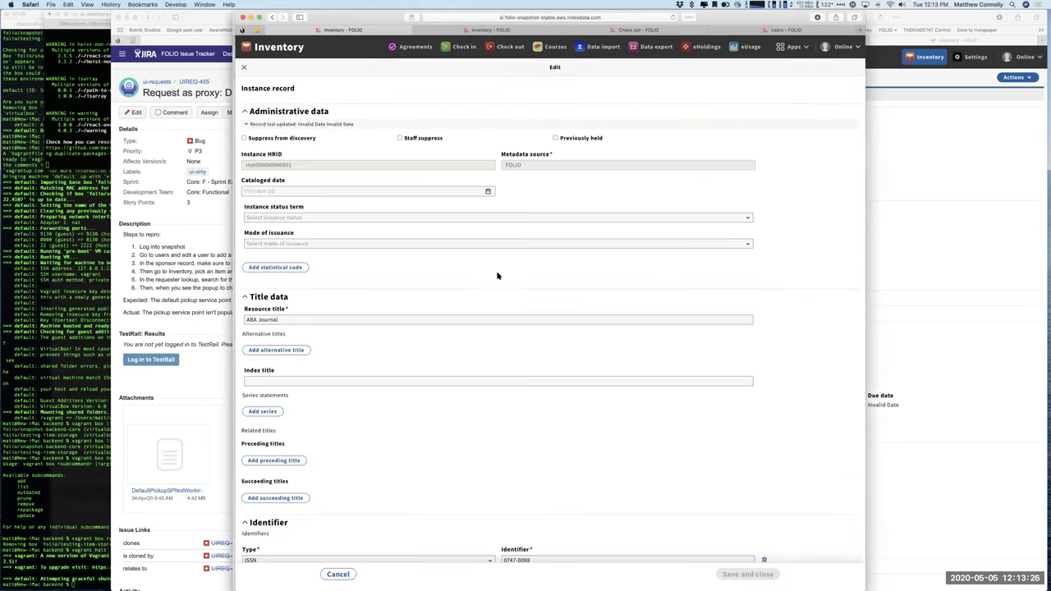
click(336, 219)
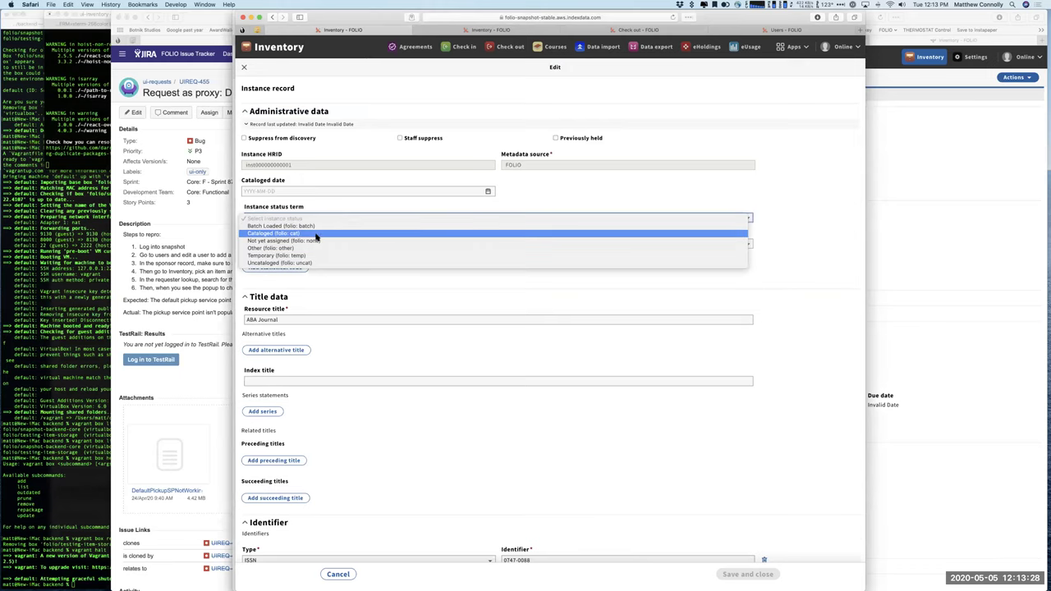
click(316, 236)
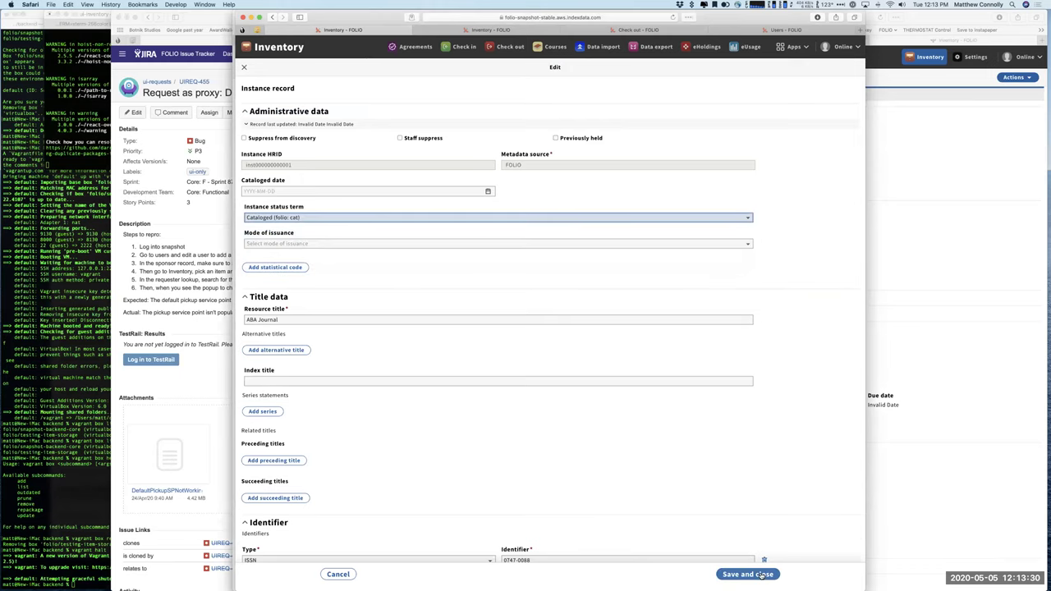
click(747, 574)
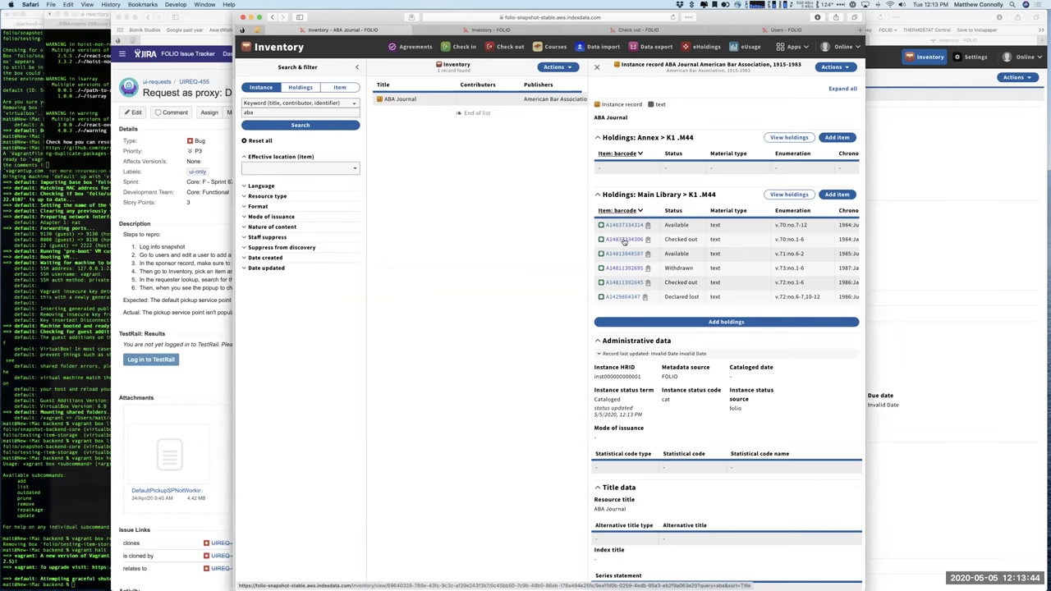
click(624, 240)
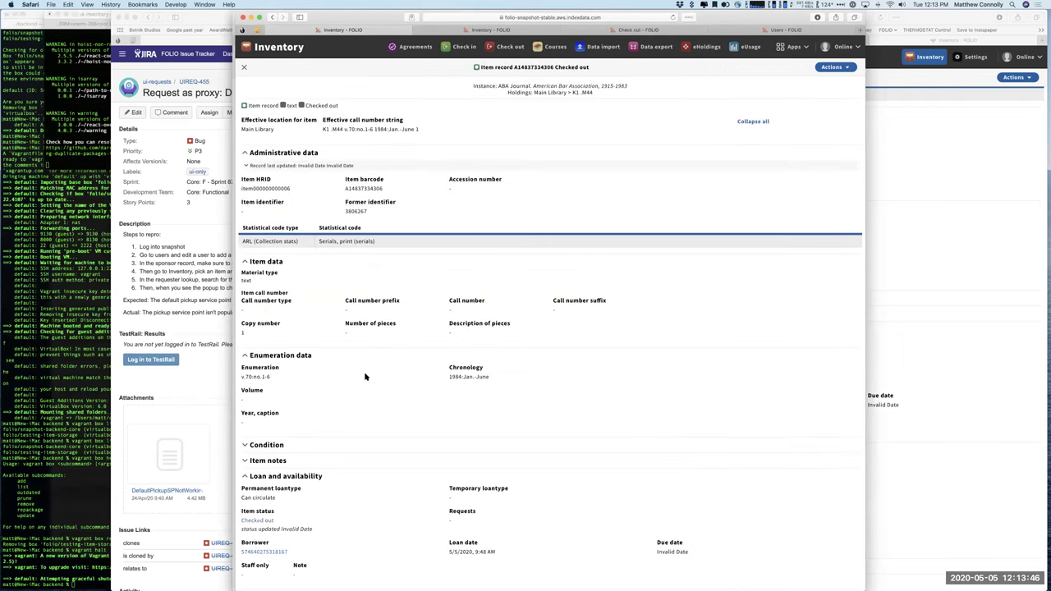
scroll(364, 377, down, 5)
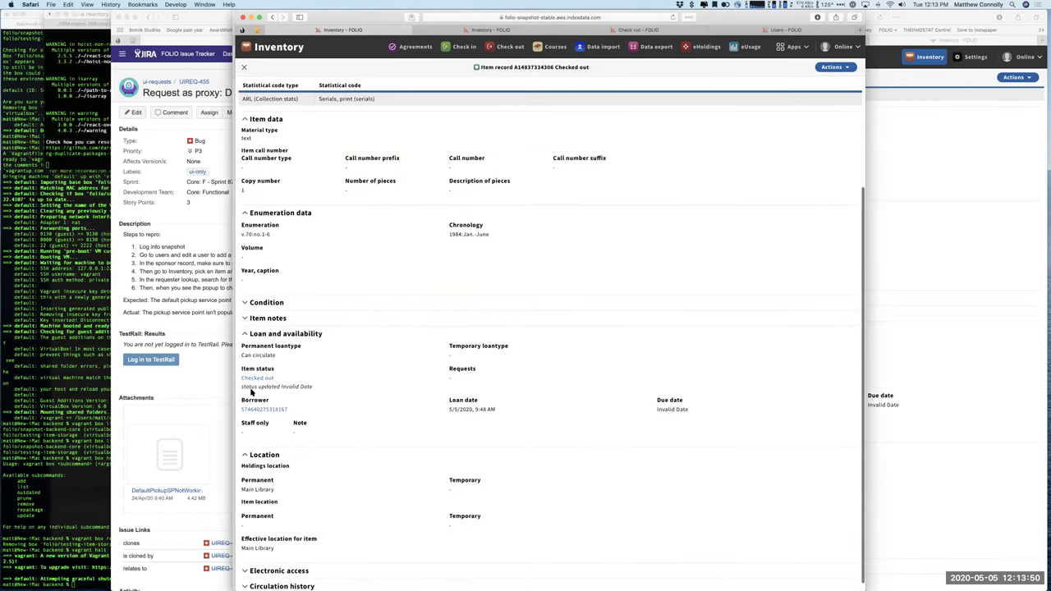
drag(317, 388, 280, 387)
click(277, 396)
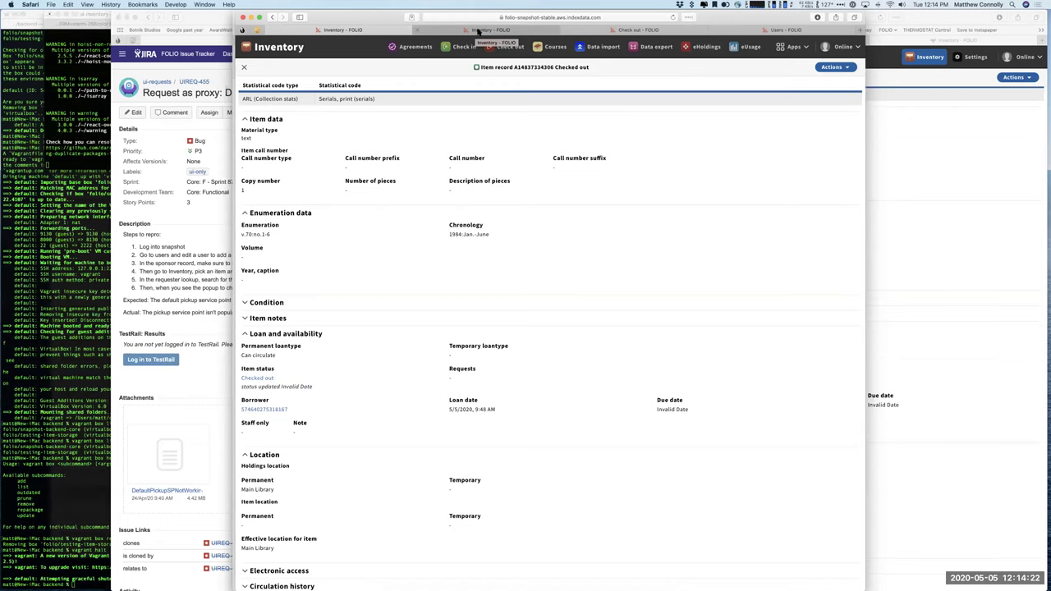
click(477, 31)
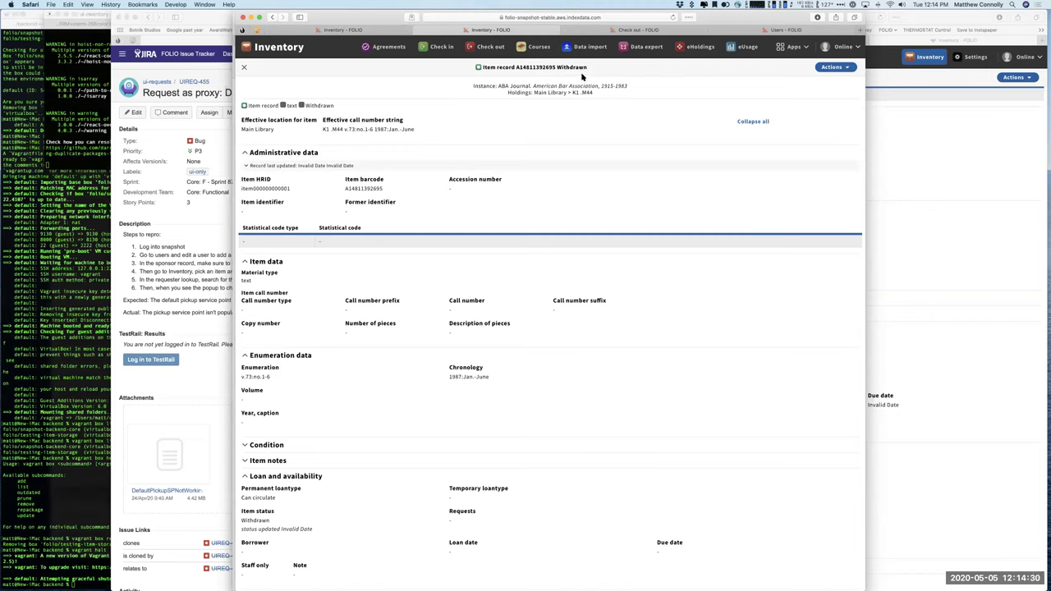
double_click(359, 189)
key(super+c)
In Check out, choose an active patron via look-up and enter the copied item barcode
click(639, 30)
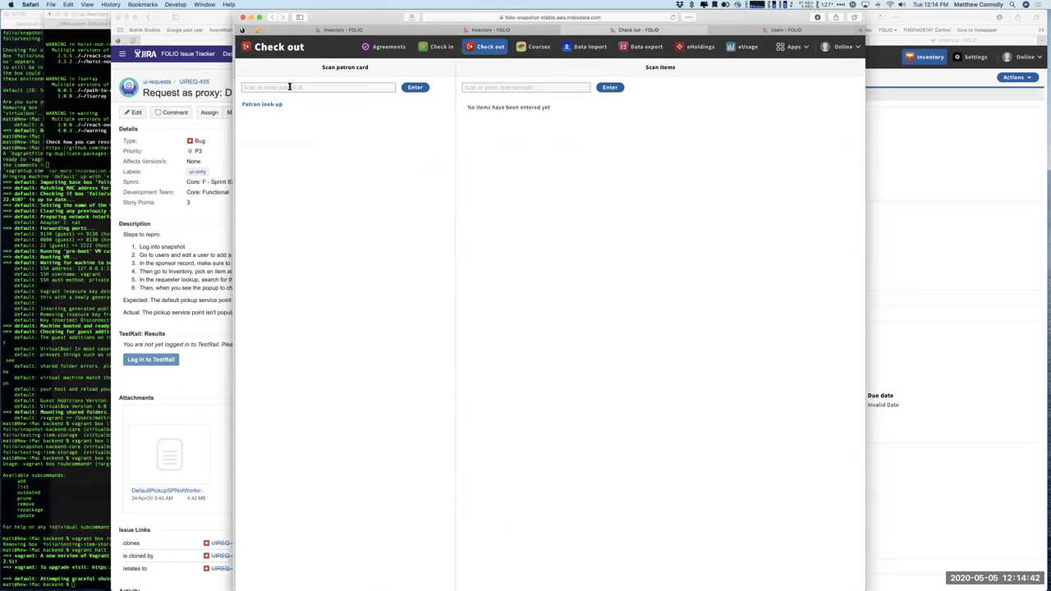
click(256, 105)
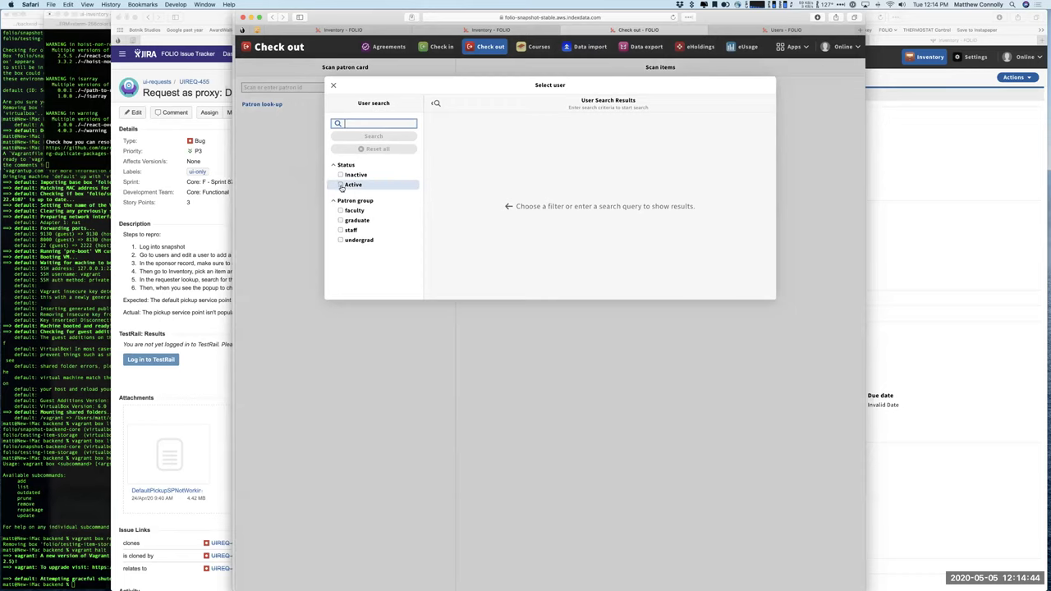
click(341, 189)
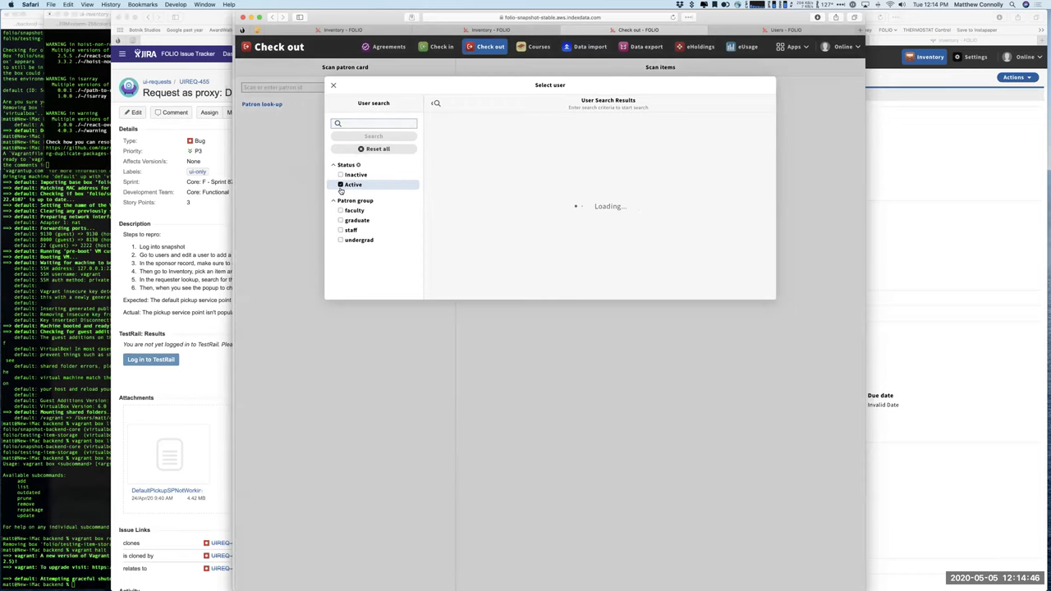
click(485, 202)
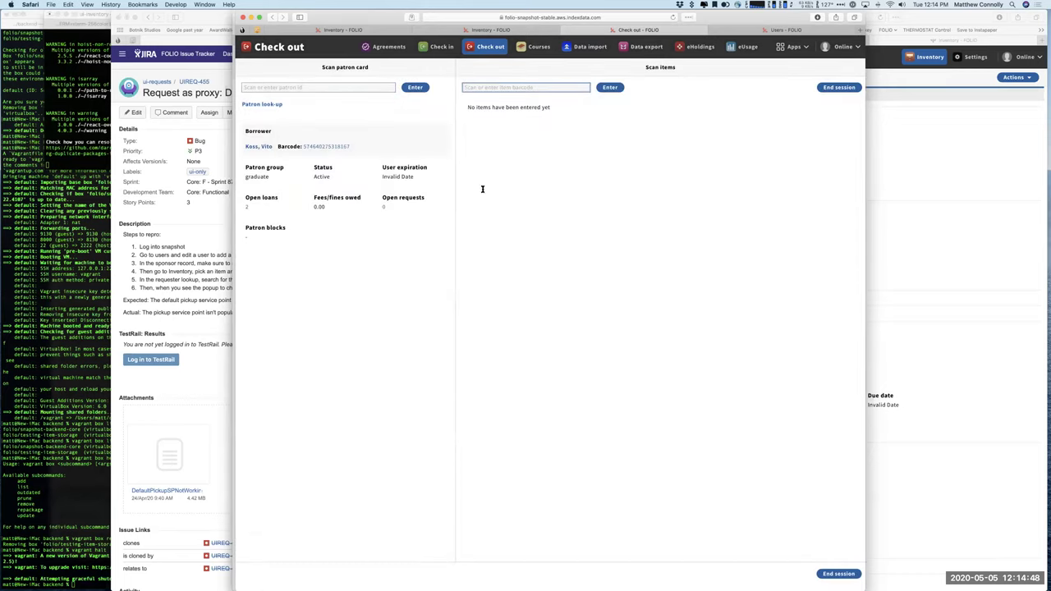
key(super+v)
click(608, 88)
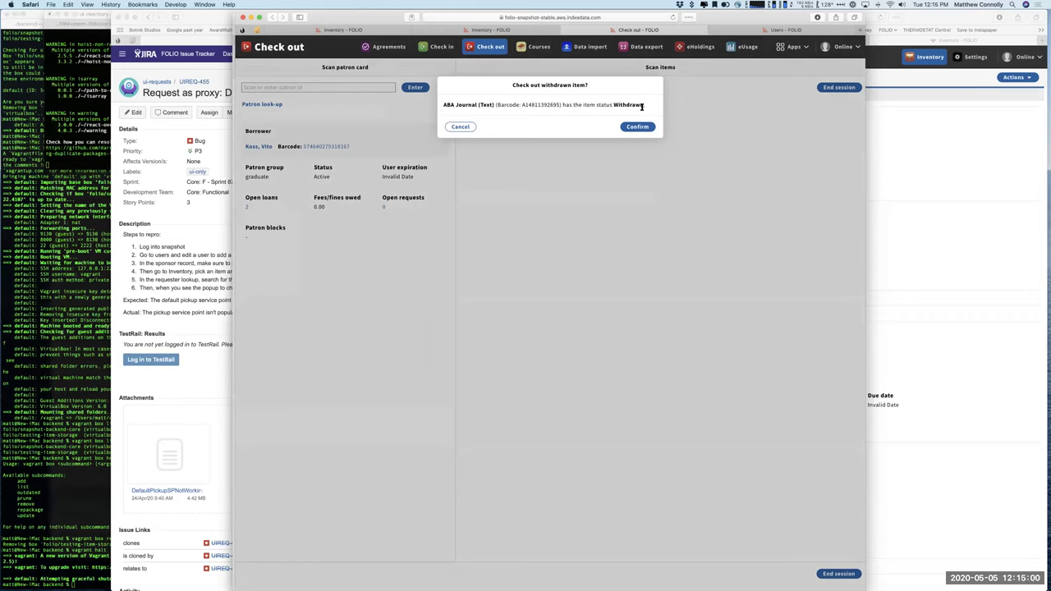
Confirm checking out the withdrawn item and view the patron's open loans
drag(444, 105, 658, 106)
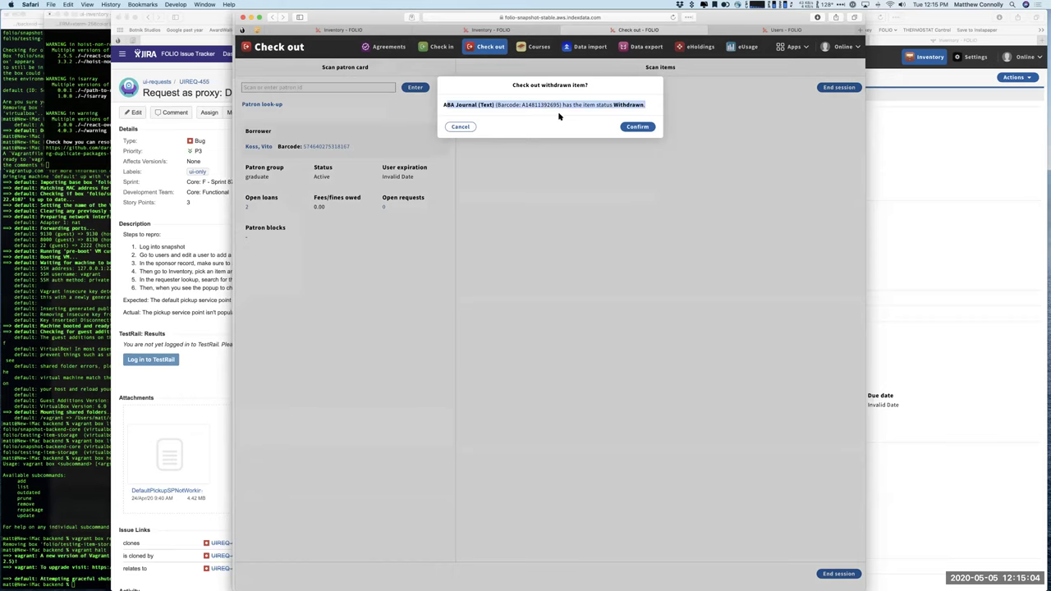
click(637, 126)
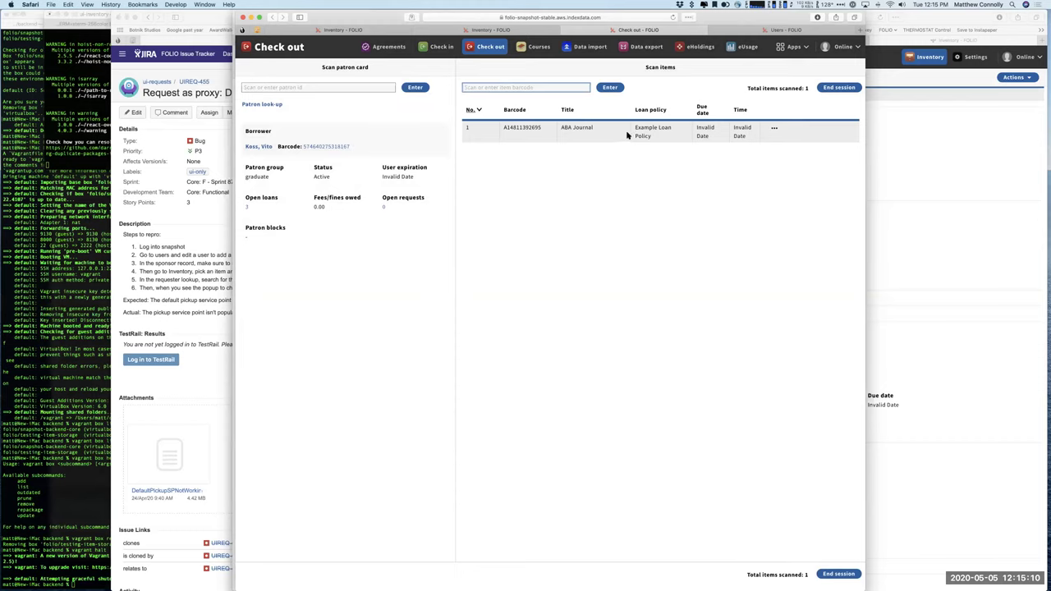
click(736, 33)
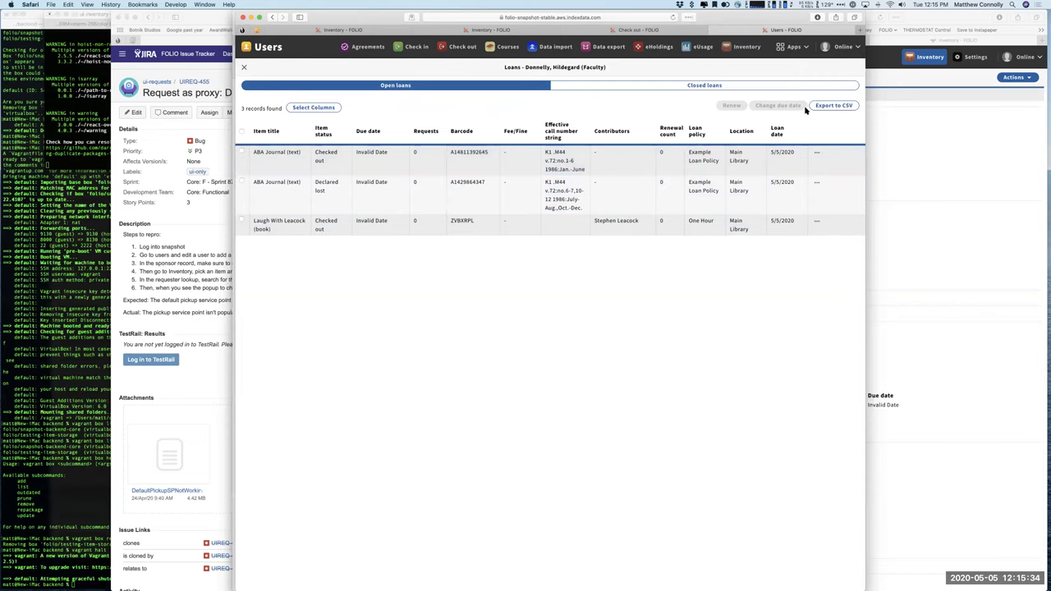
Select all three of the faculty patron's open loans
click(242, 132)
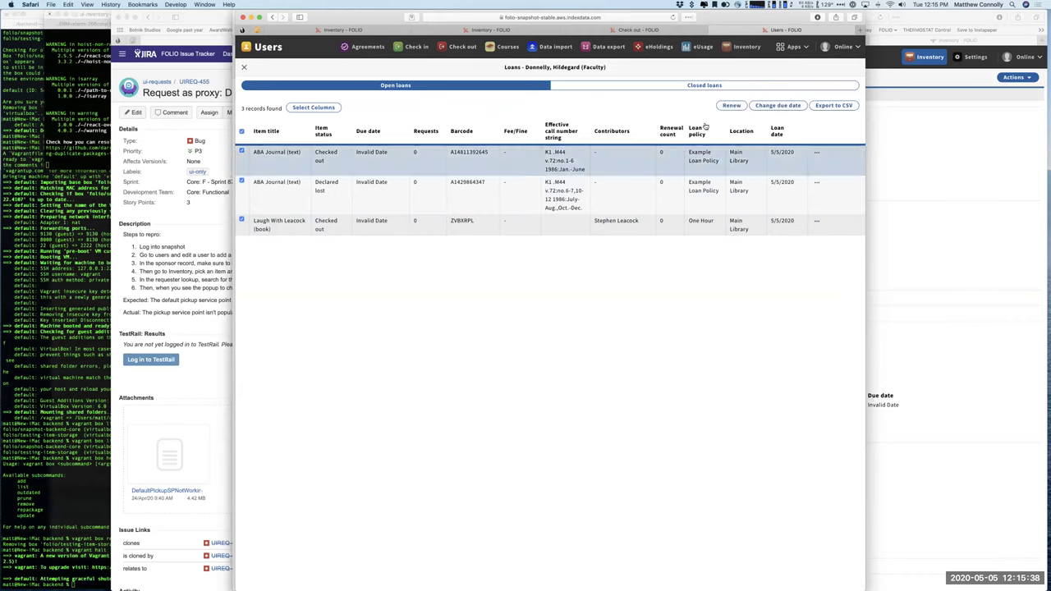
Set the new due date for the 3 selected loans to May 28, 2020, 11:59 PM
click(776, 106)
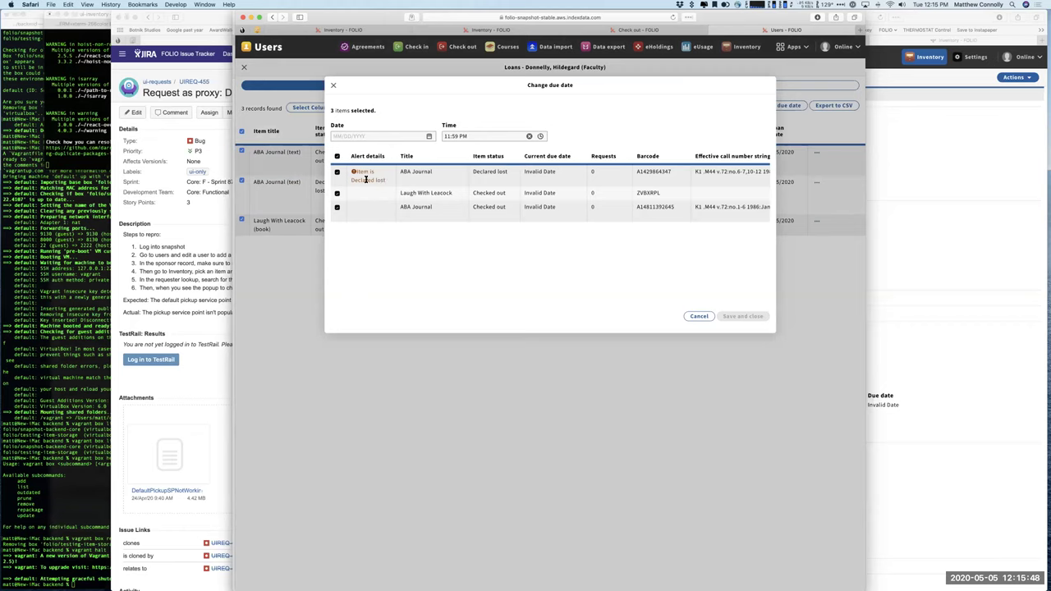
click(374, 136)
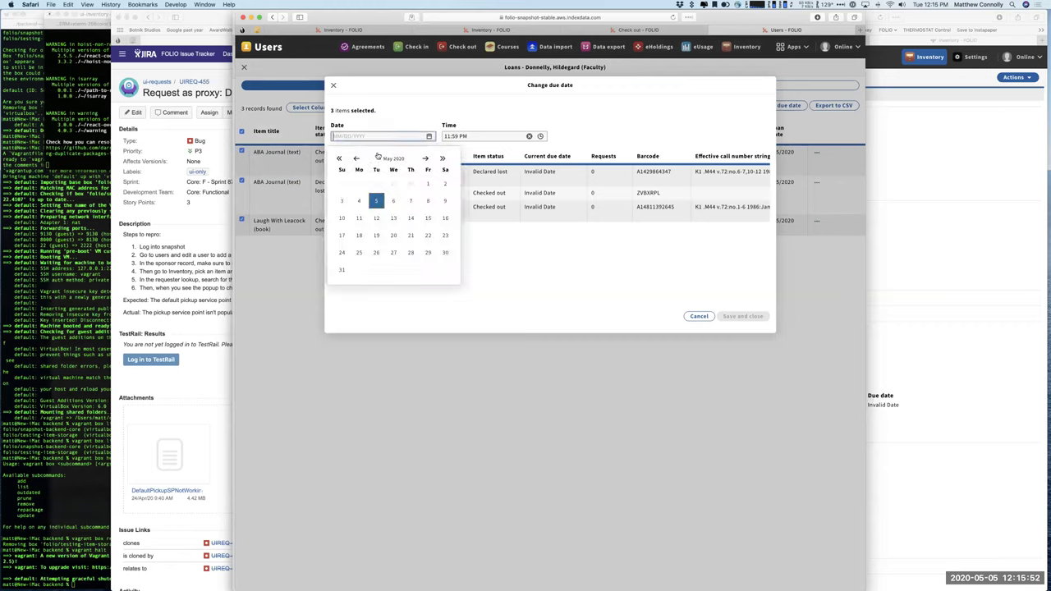
click(411, 251)
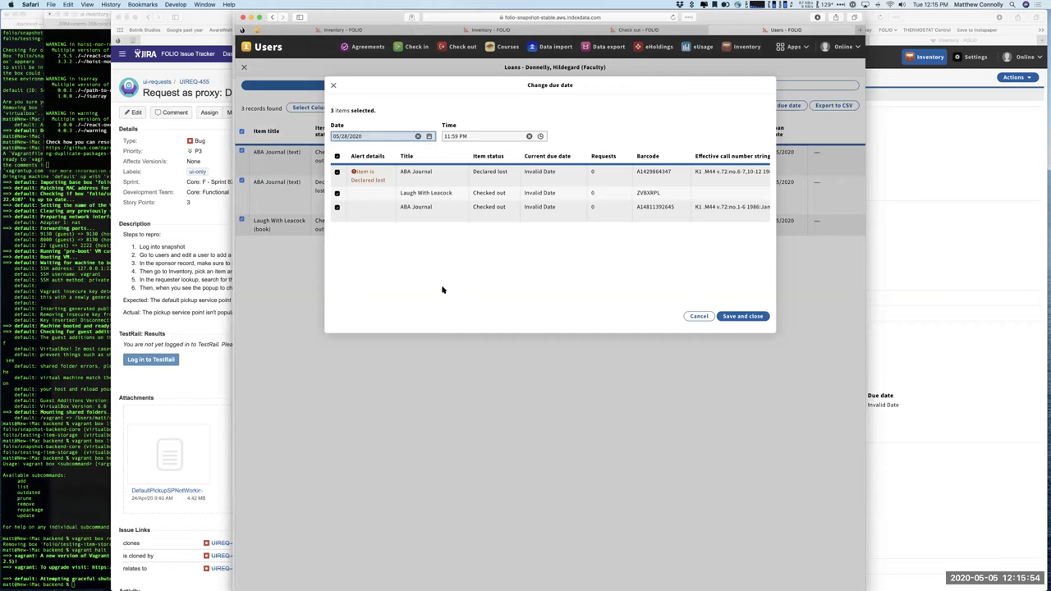